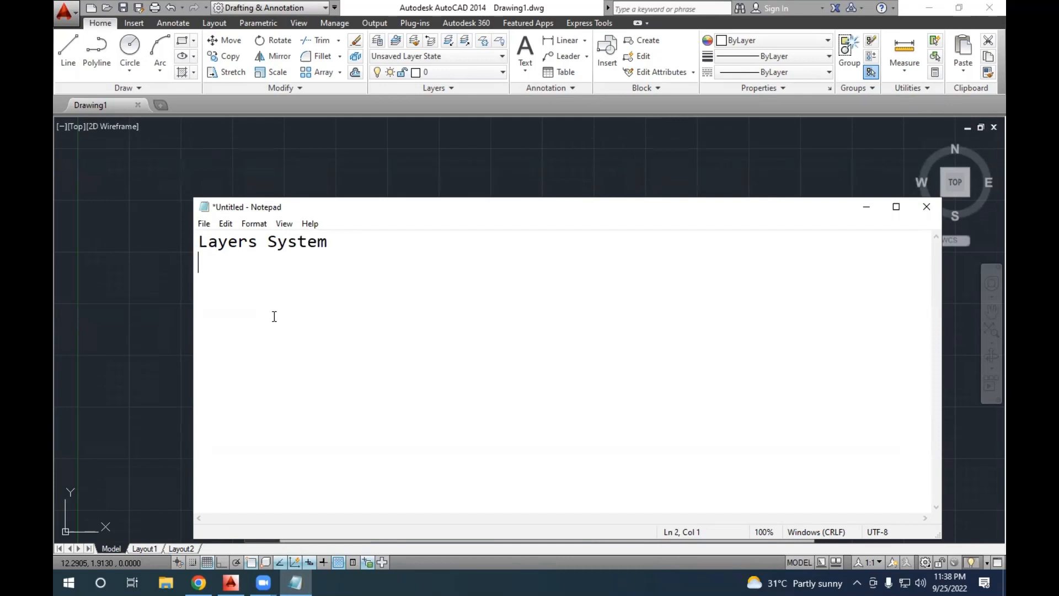
List "Walls", "Doors", "WIndows" and "Vantilation" on separate lines, leaving a blank line below the Layers System heading.
key("Return")
type("Walls")
key("Return")
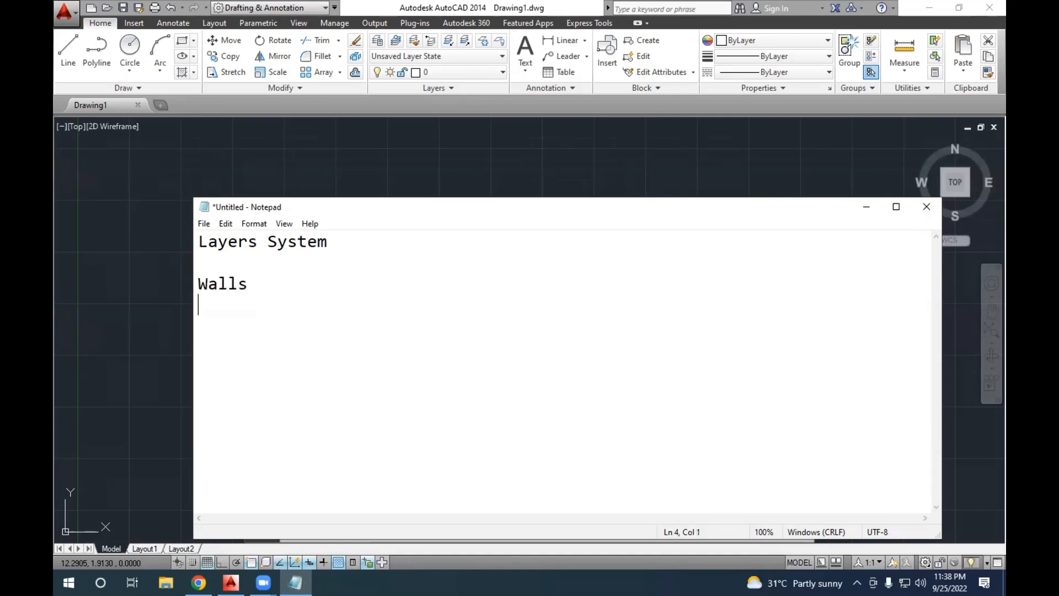
type("Doors")
key("Return")
type("WInd")
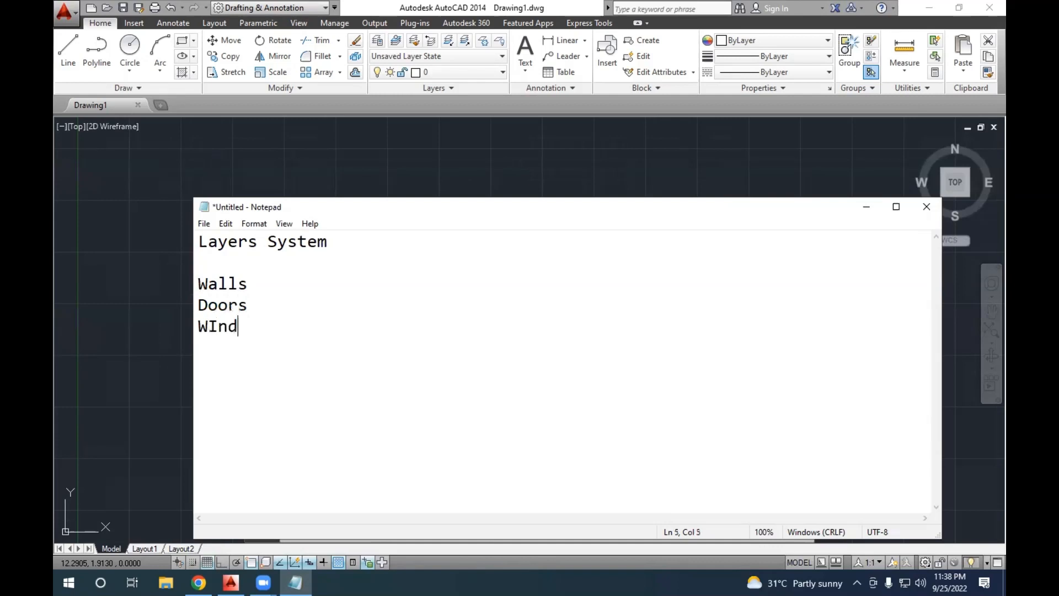
type("ows")
key("Return")
type("Vantilation")
key("Return")
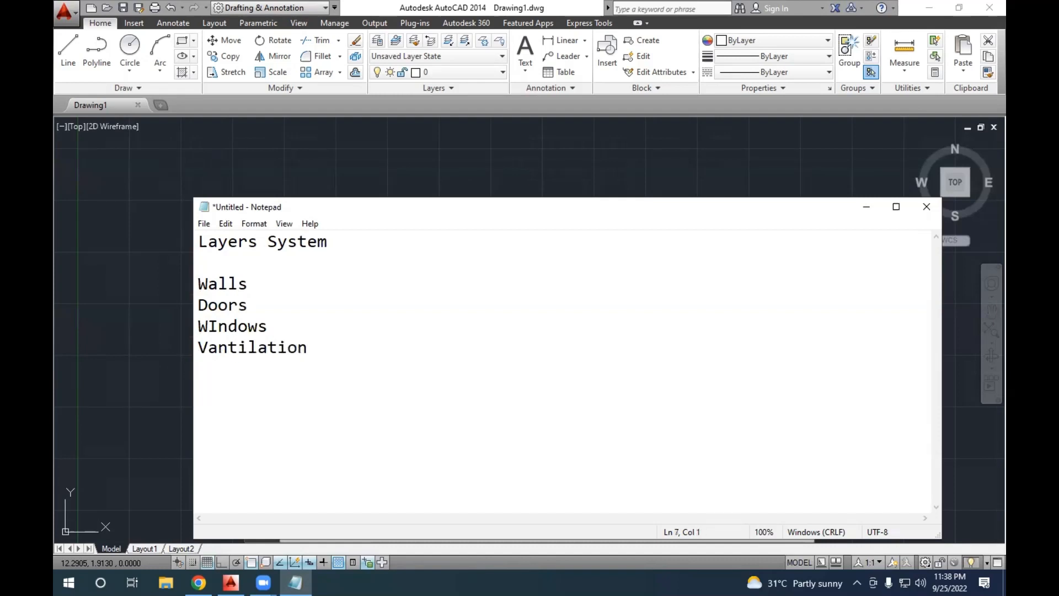
Extend the layer list with "Blocks( Furnitures)", "Dimensions", "Text" and "Guides" on separate lines.
type("Blocks( Furnitures")
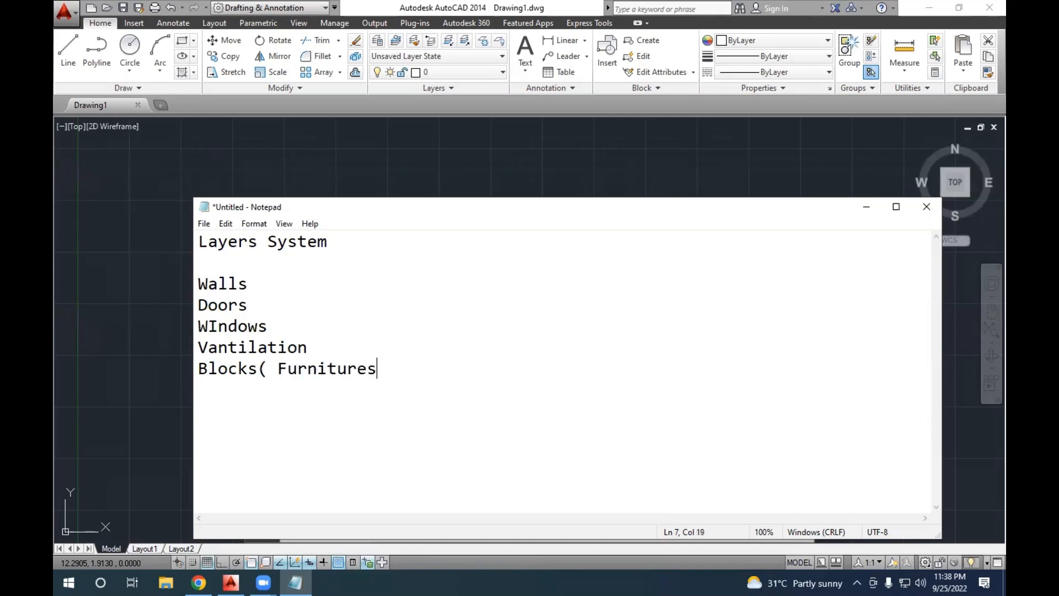
type(")")
key("Return")
type("Dimenstio")
key("BackSpace")
key("BackSpace")
key("BackSpace")
key("BackSpace")
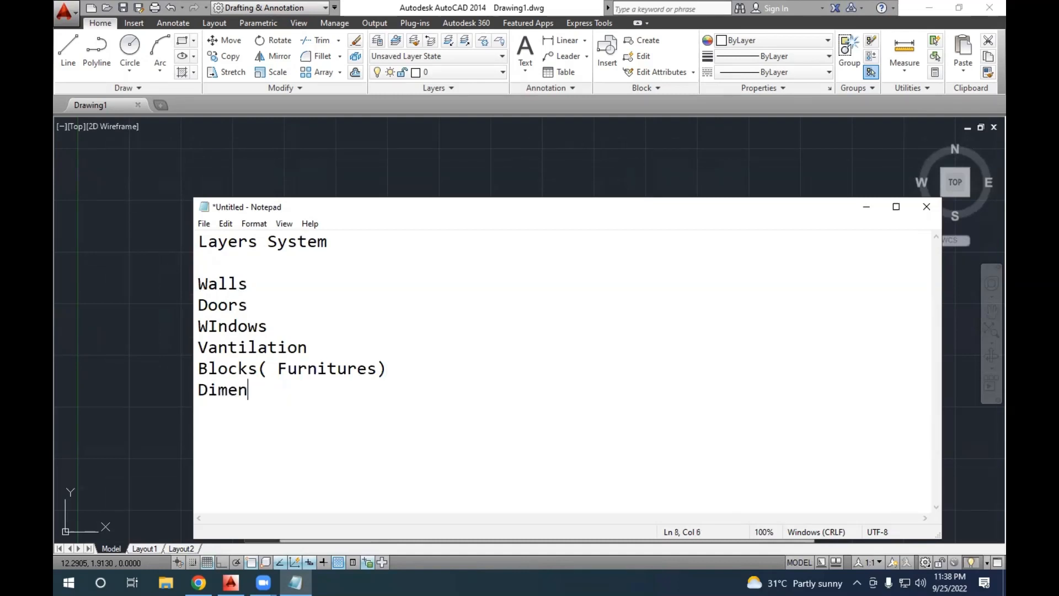
type("sions")
key("Return")
type("Text")
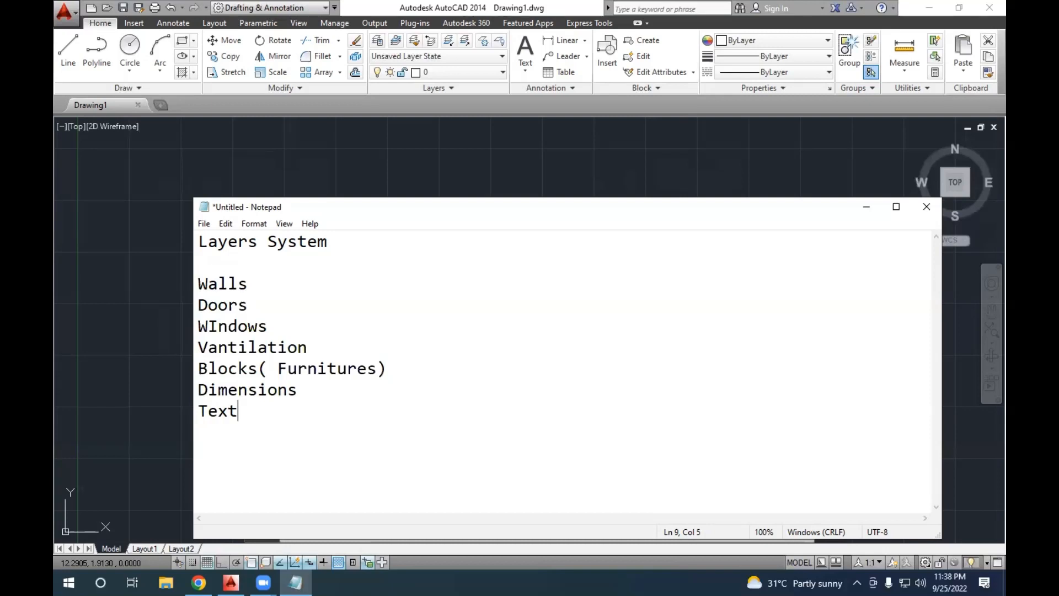
key("Return")
type("Guides")
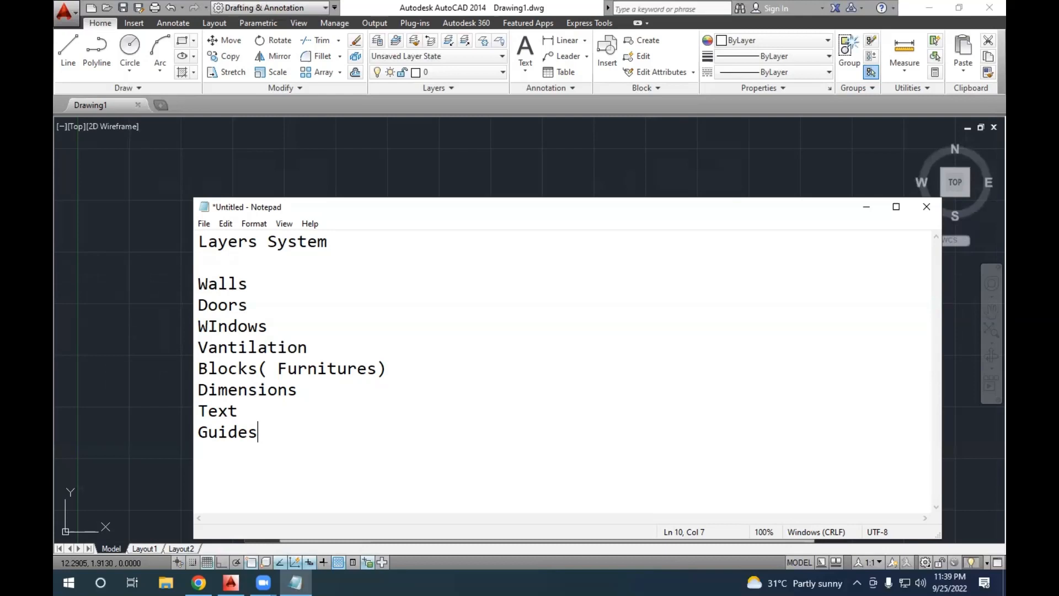
Switch to AutoCAD, open the Layer Properties Manager and move it down into the drawing area.
left_click(143, 324)
key("alt+Tab")
left_click(359, 241)
key("Tab")
key("Tab")
type("a")
key("BackSpace")
type("la-space")
left_click(84, 207)
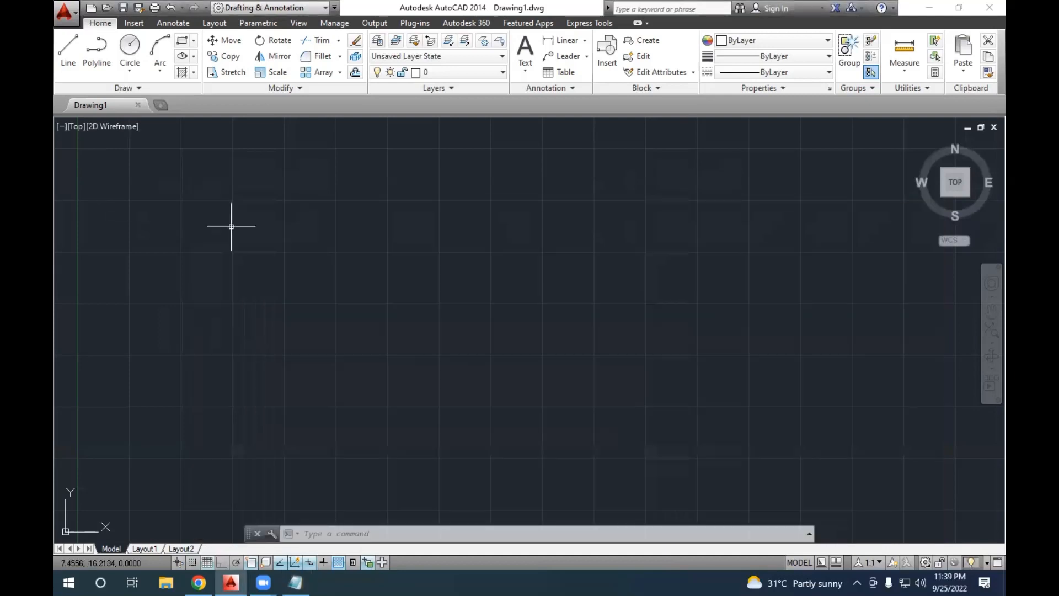
type("la")
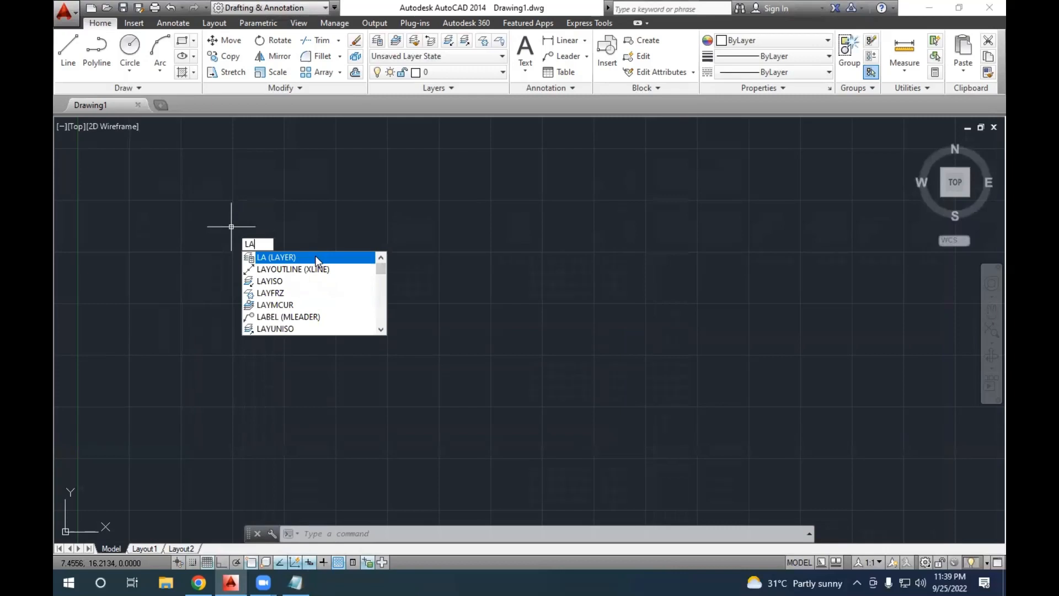
key("Return")
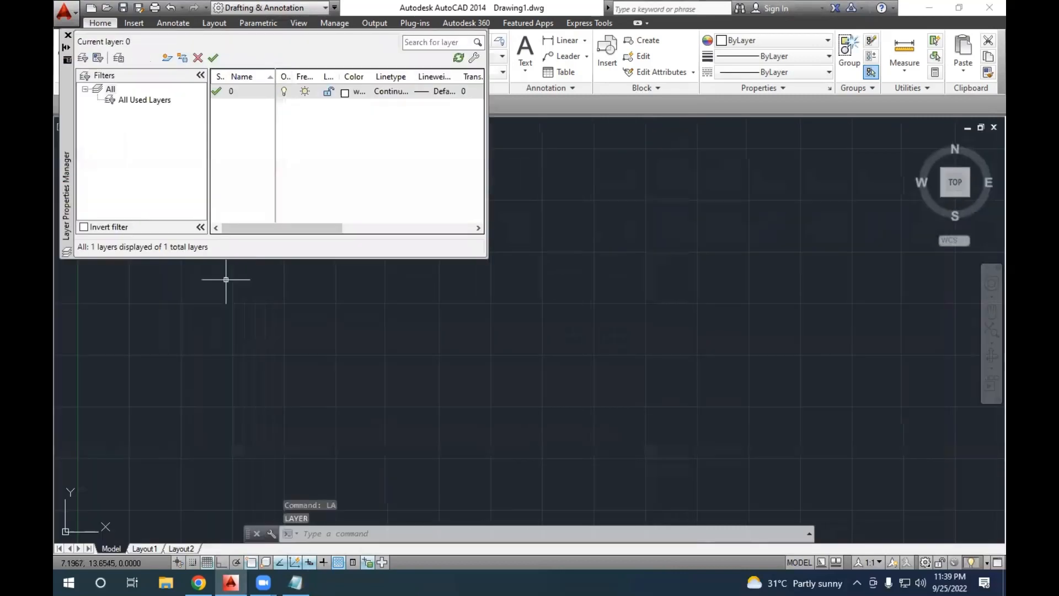
left_click_drag(68, 130, 106, 316)
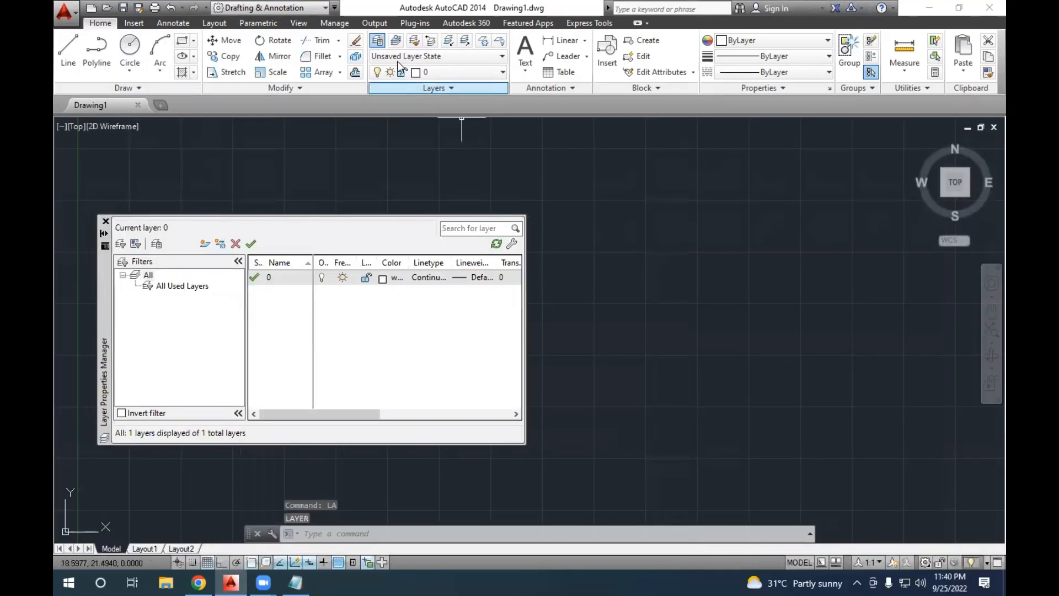
left_click(446, 72)
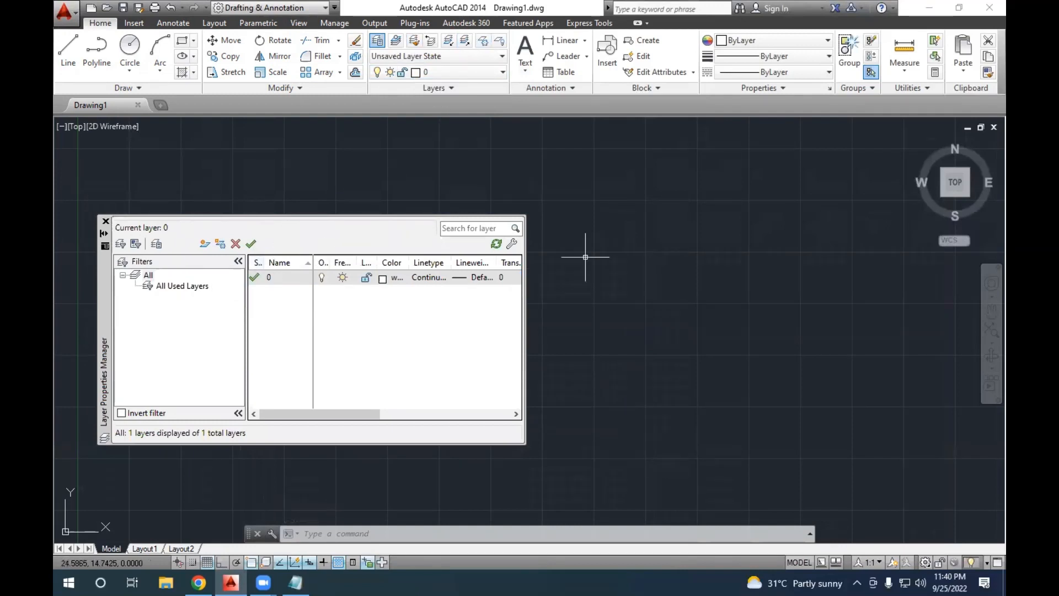
Draw a circle of about 2.58 radius beside the layer manager and a small rectangle from near its center past its lower edge.
type("c")
key("Return")
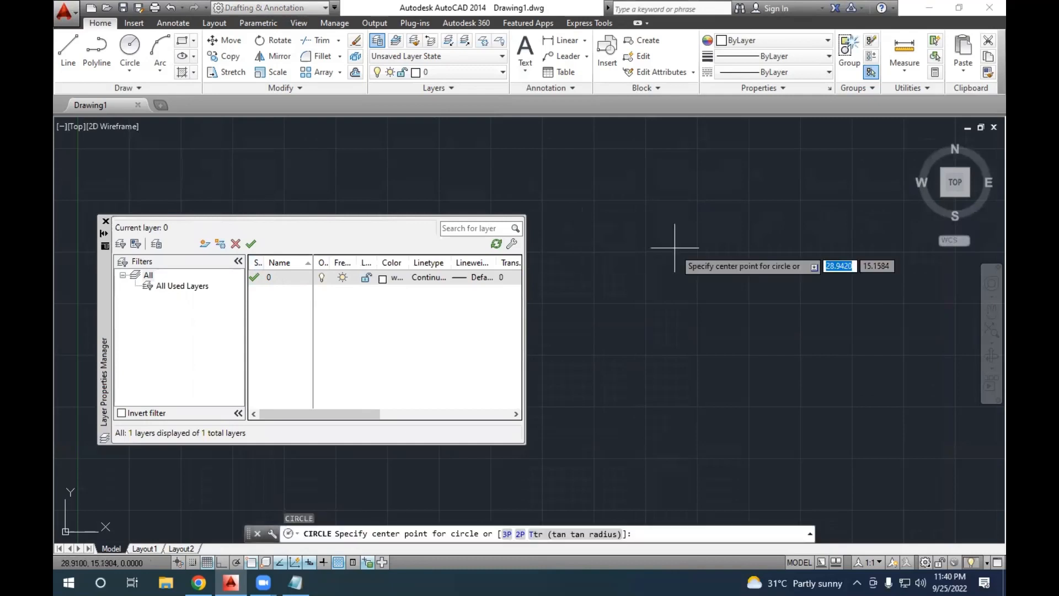
left_click(673, 247)
left_click(711, 288)
type("rec")
key("Return")
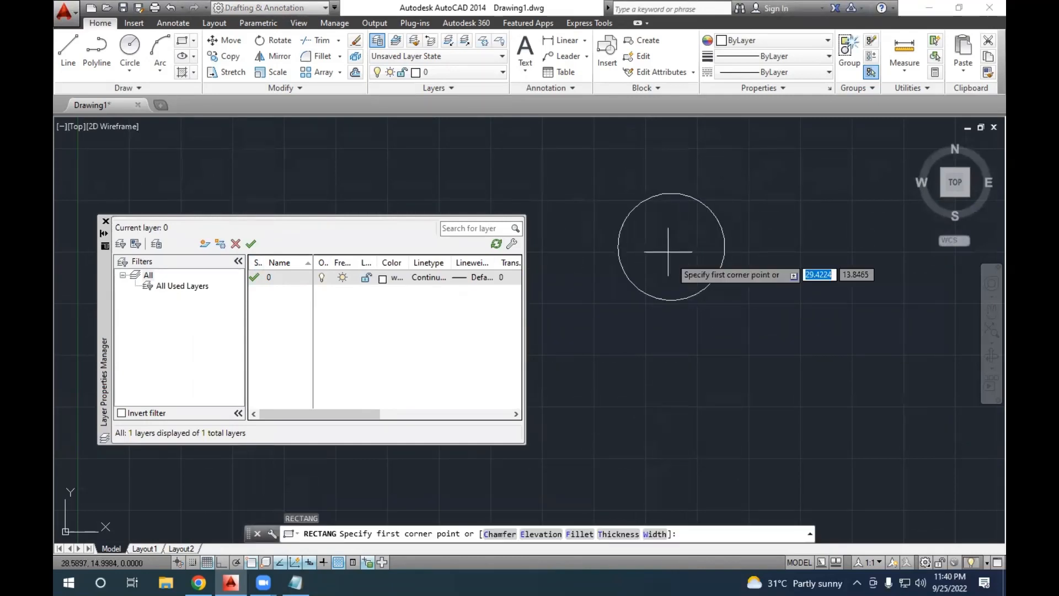
left_click(668, 250)
left_click(731, 310)
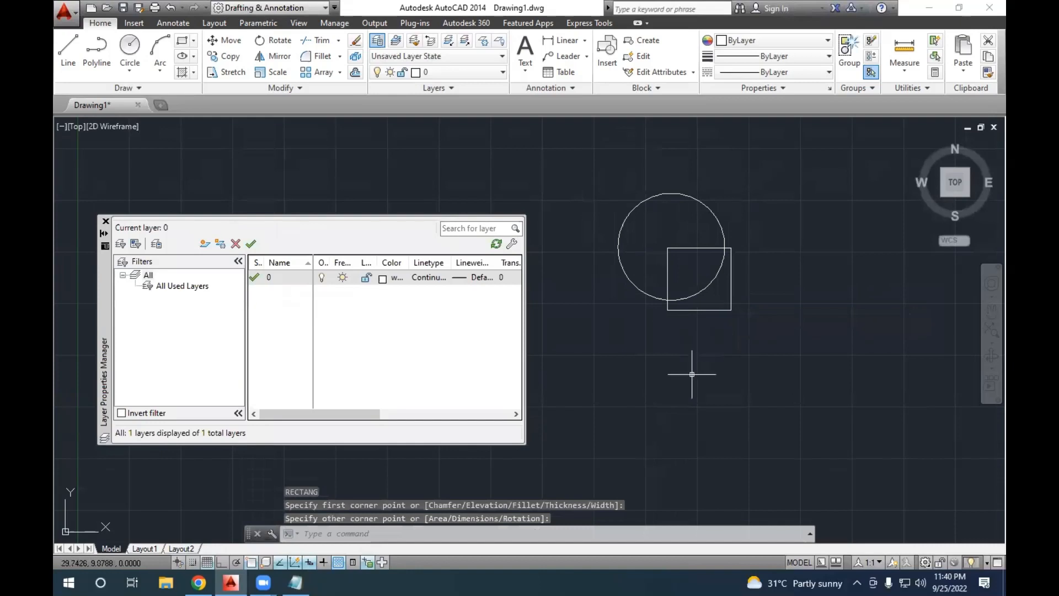
Draw a zigzag chain of six connected line segments crossing the circle and the small rectangle.
type("l")
key("Return")
left_click(664, 366)
left_click(745, 255)
left_click(619, 238)
left_click(786, 243)
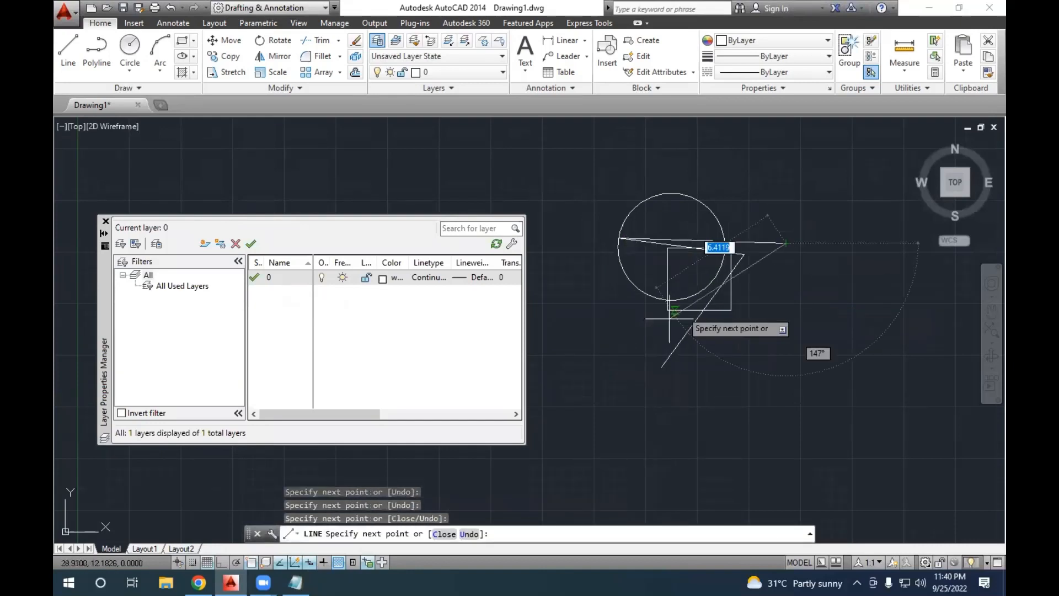
left_click(661, 325)
left_click(821, 334)
left_click(620, 317)
key("Escape")
Draw a wide rectangle below the circle, overlapping the lower end of the zigzag lines.
type("rec")
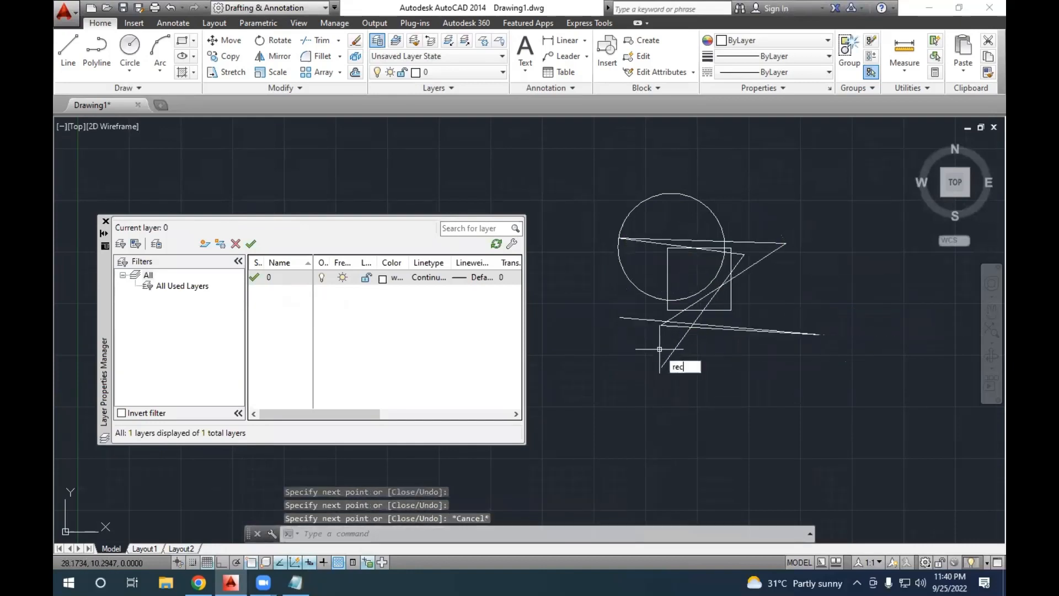
key("Return")
left_click(574, 332)
left_click(750, 401)
key("Escape")
key("Escape")
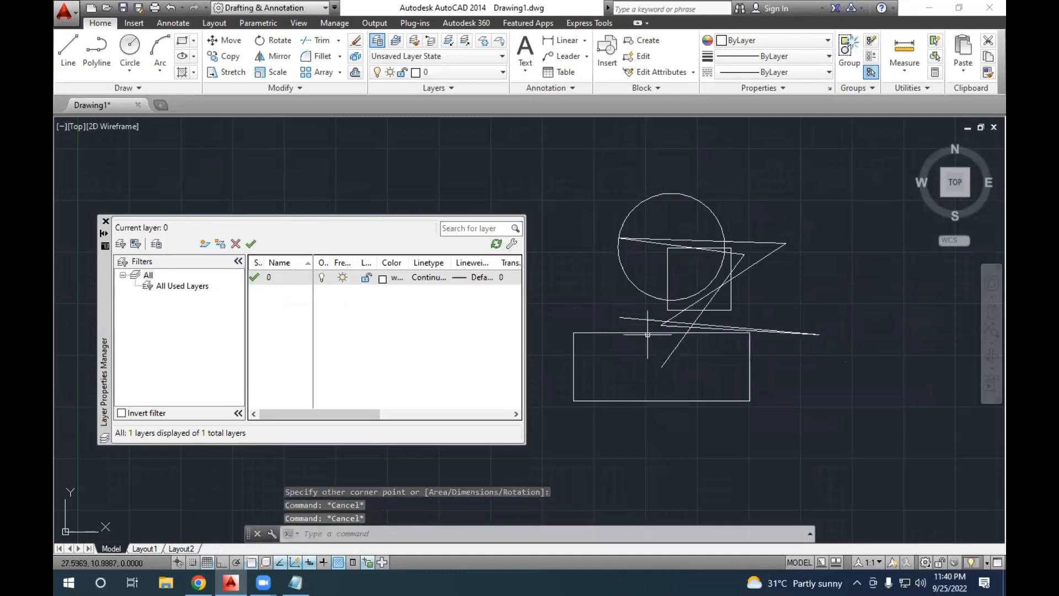
Draw a large circle that surrounds the small circle and cuts through the wide rectangle.
type("c")
key("Return")
left_click(568, 253)
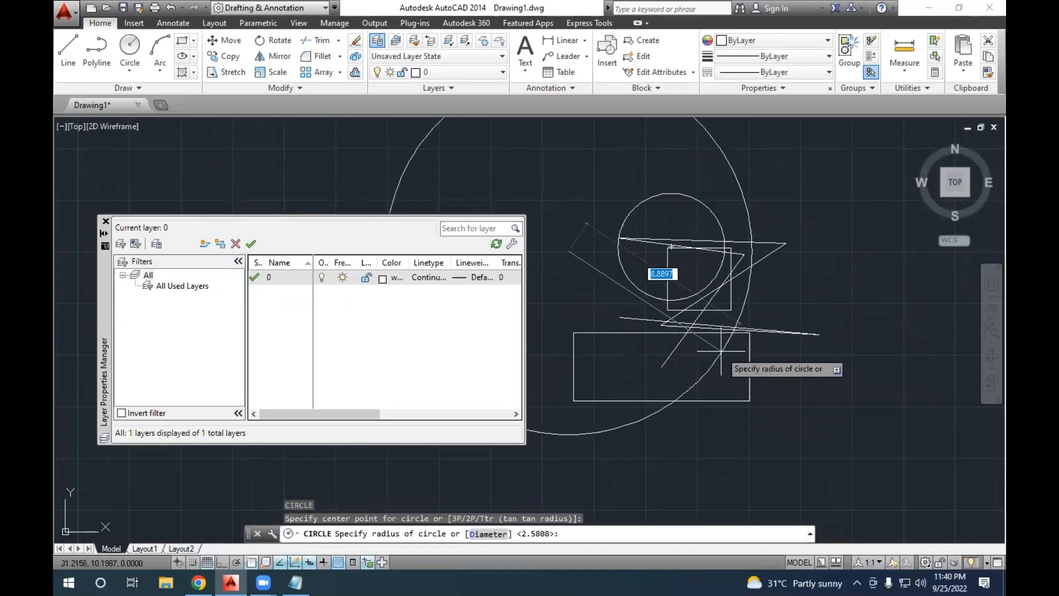
left_click(709, 341)
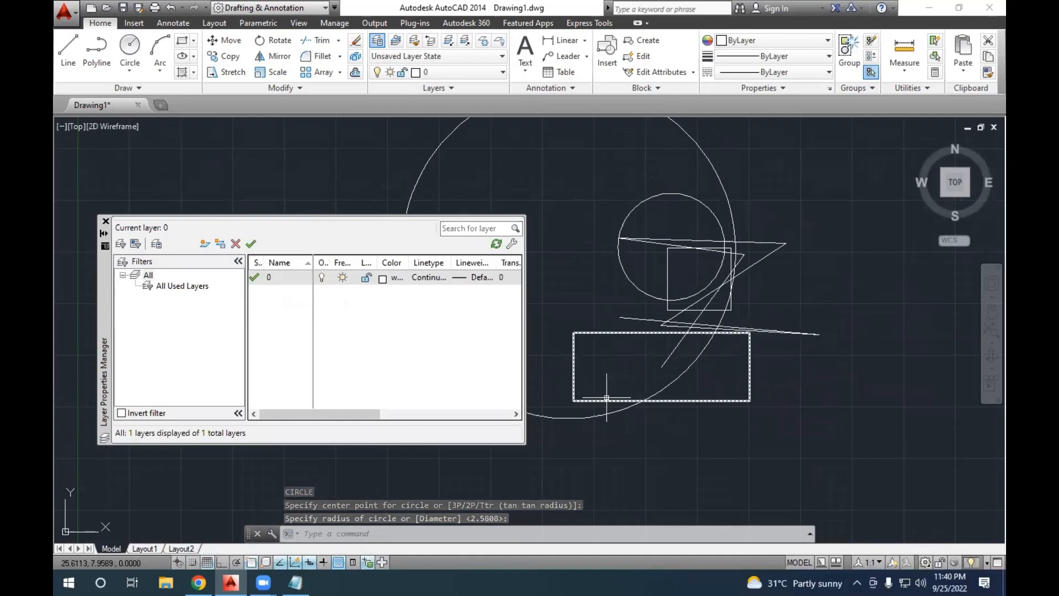
Create three new layers named Walls, Doors and Windows.
left_click(204, 245)
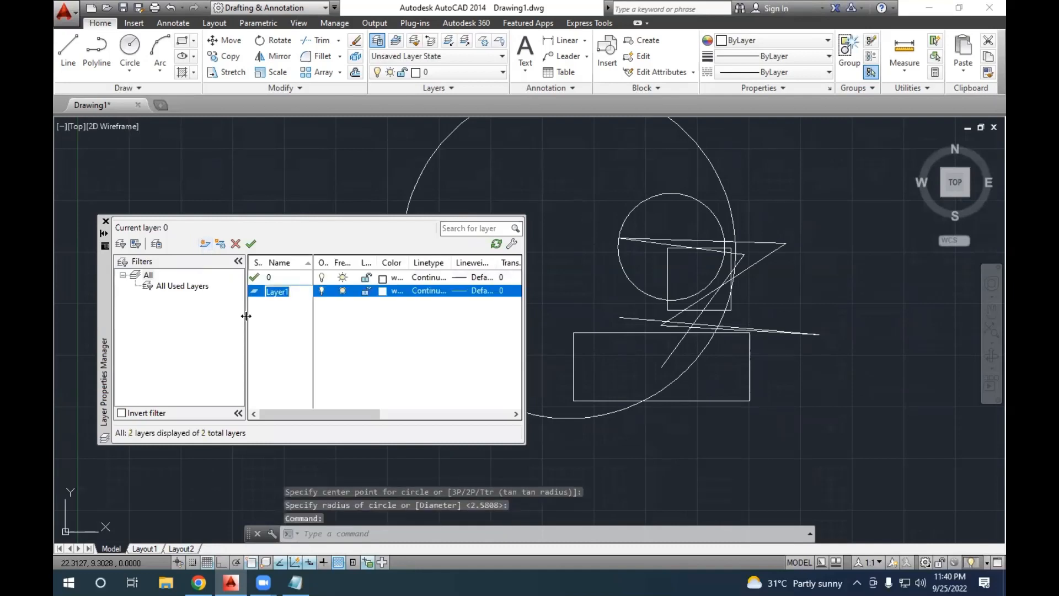
type("Walls")
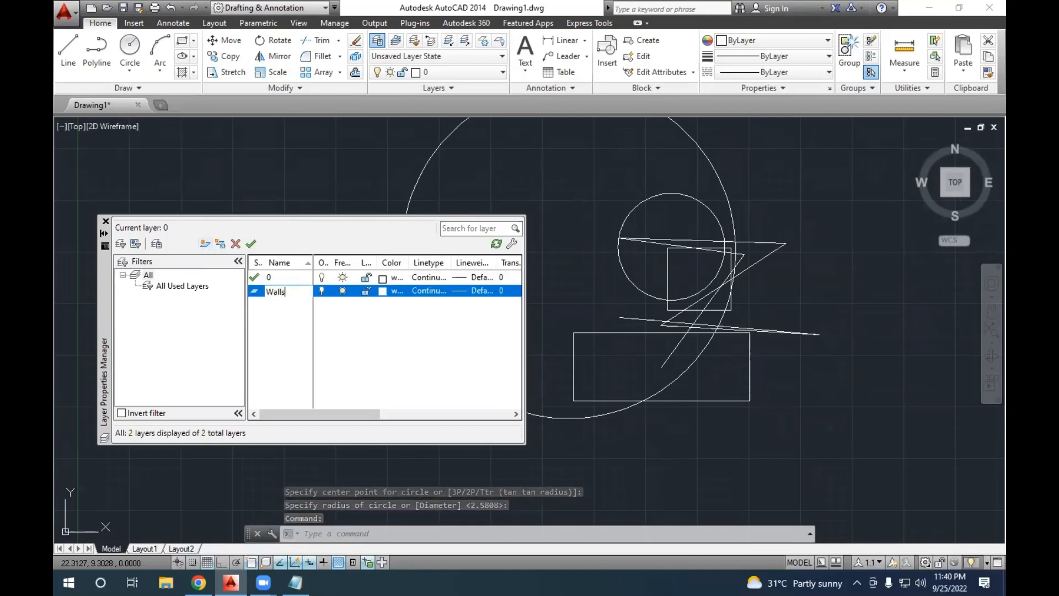
left_click(204, 244)
type("Doors")
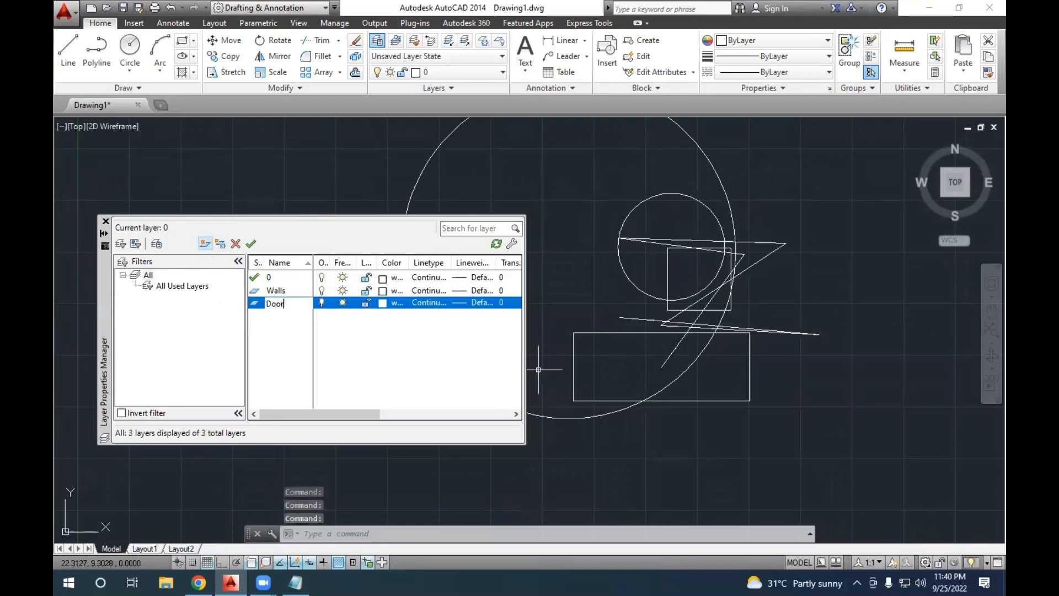
left_click(205, 245)
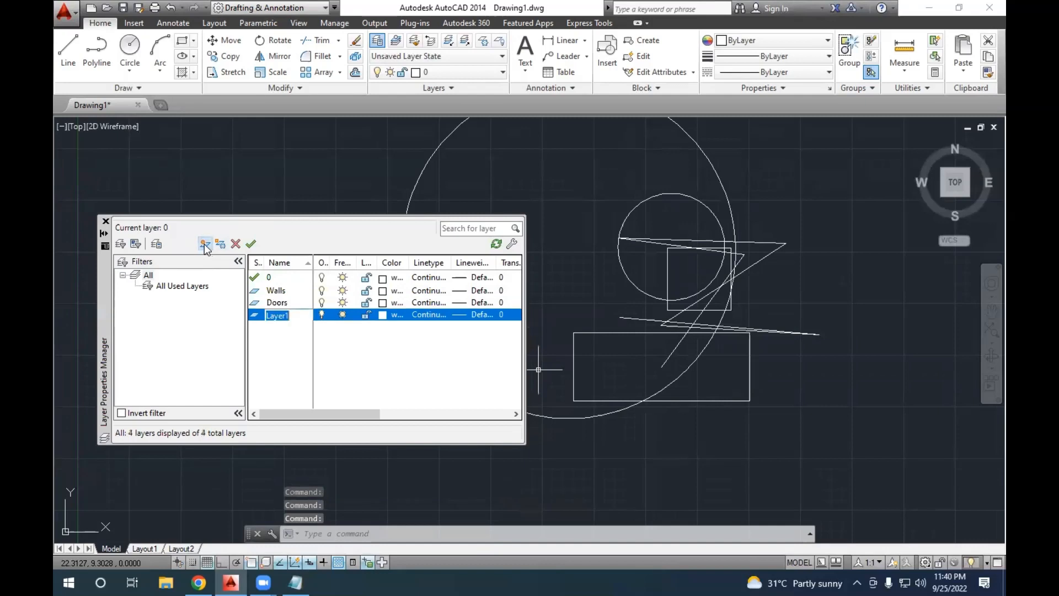
type("Windows")
key("Return")
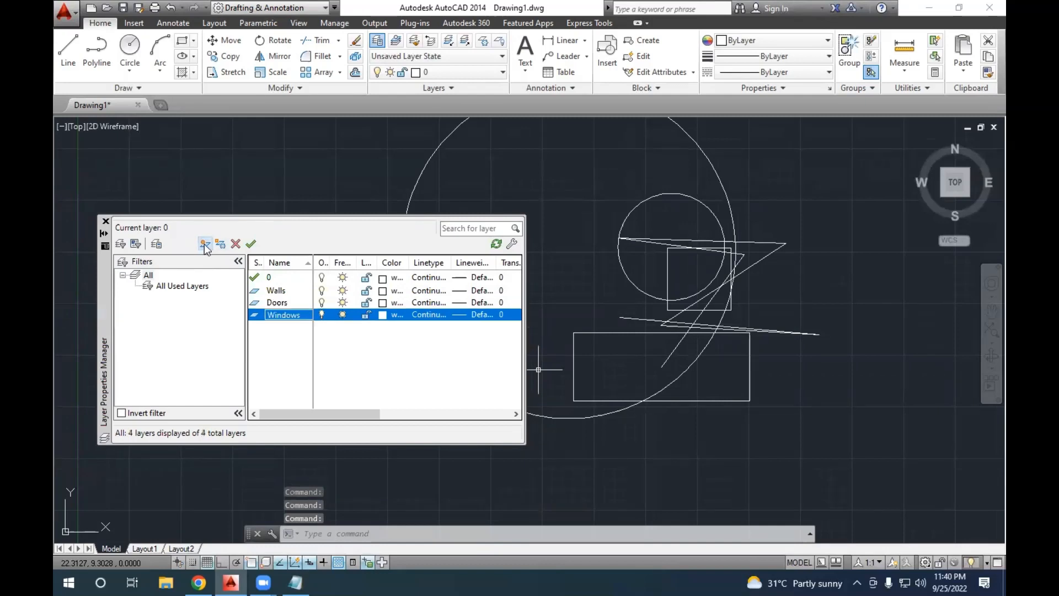
Add three more layers named Dimensions, Text and Blocks.
left_click(205, 245)
type("Di")
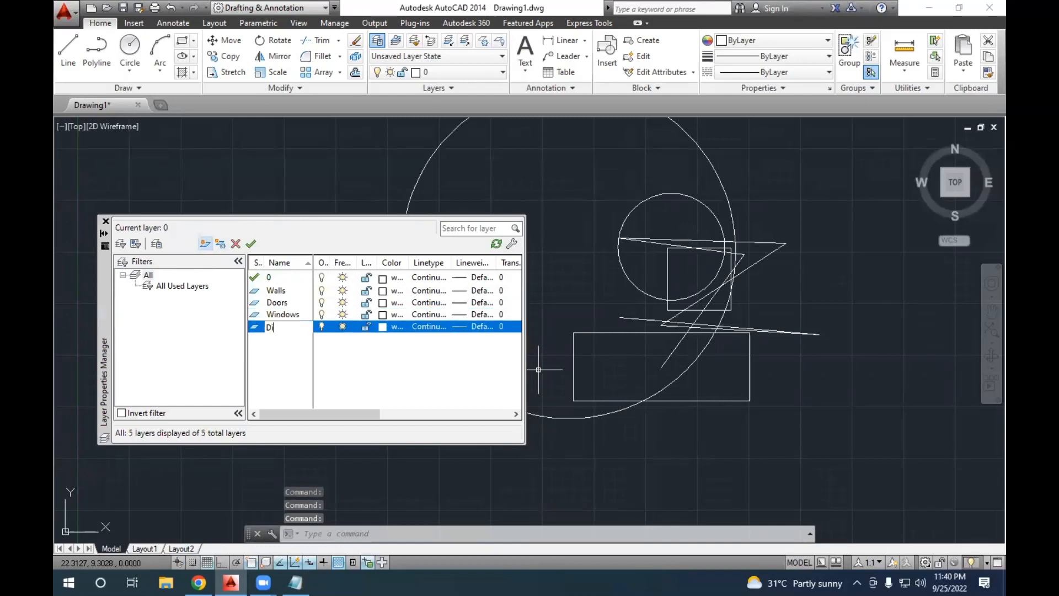
type("mensions")
key("Return")
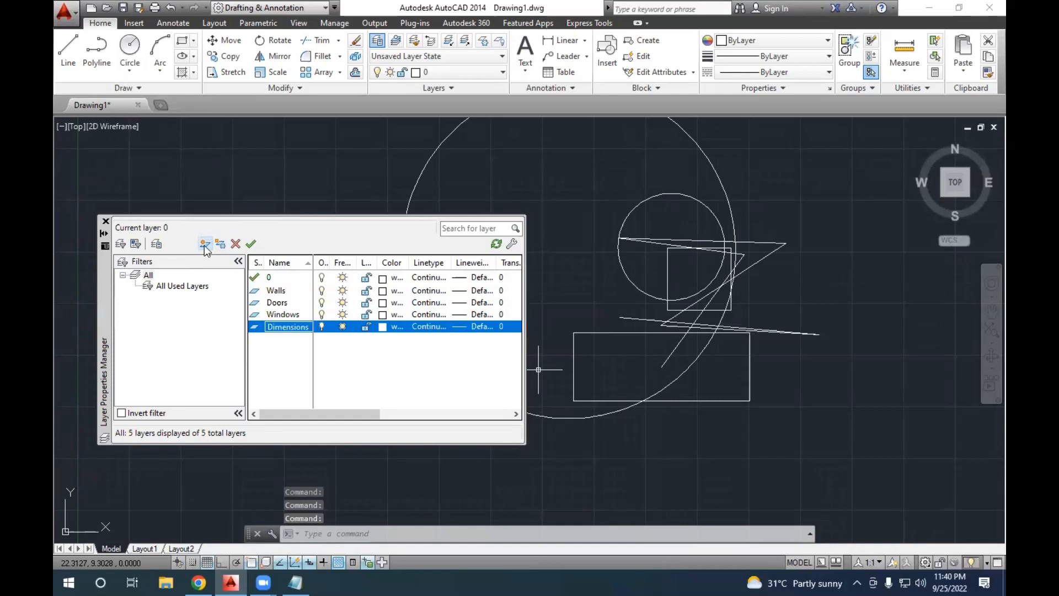
left_click(204, 245)
type("Text")
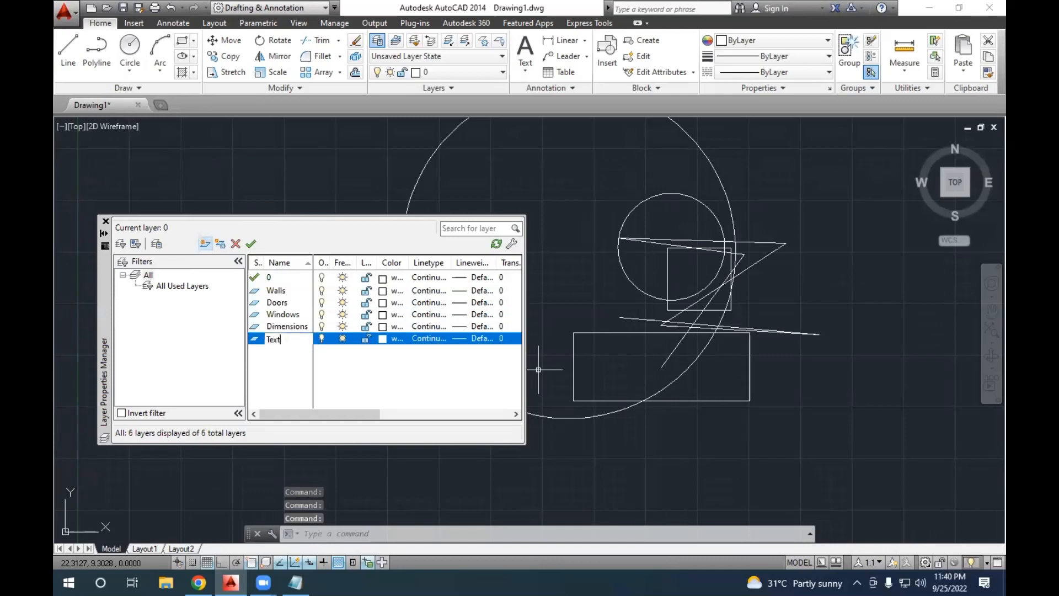
key("Return")
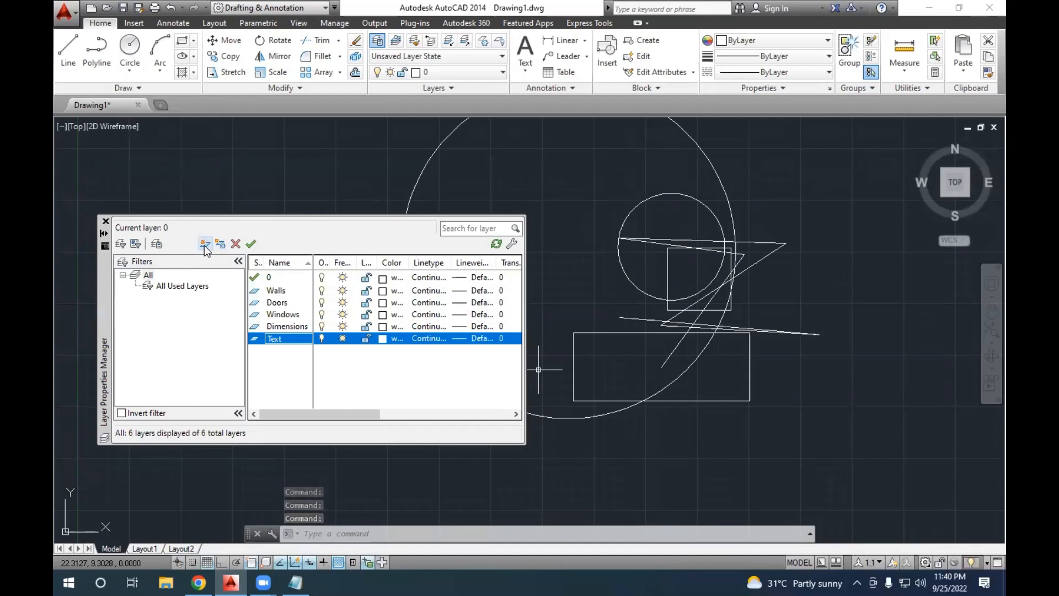
left_click(205, 245)
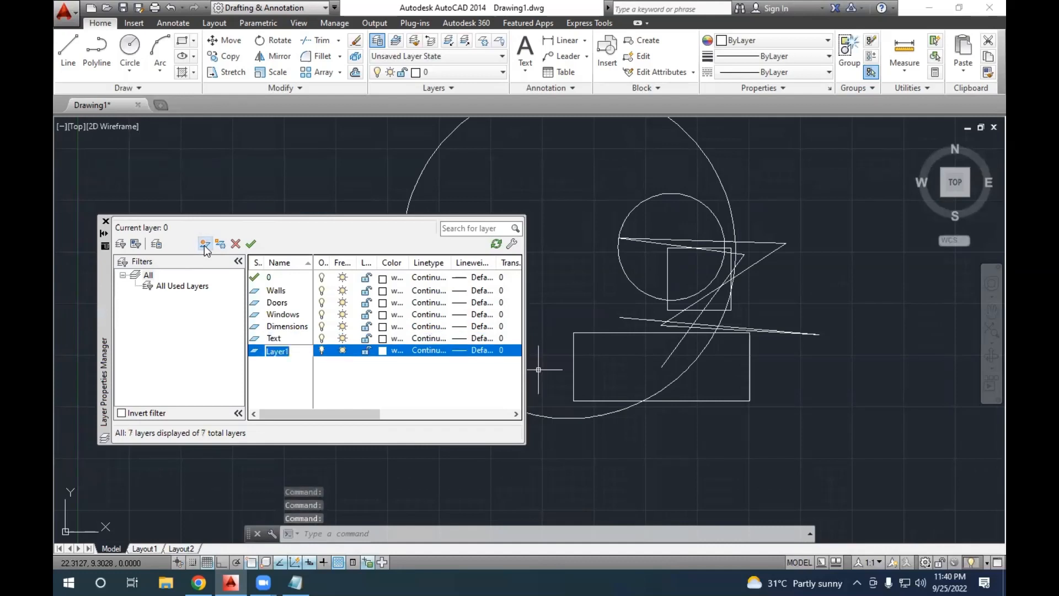
type("Blocks")
key("Return")
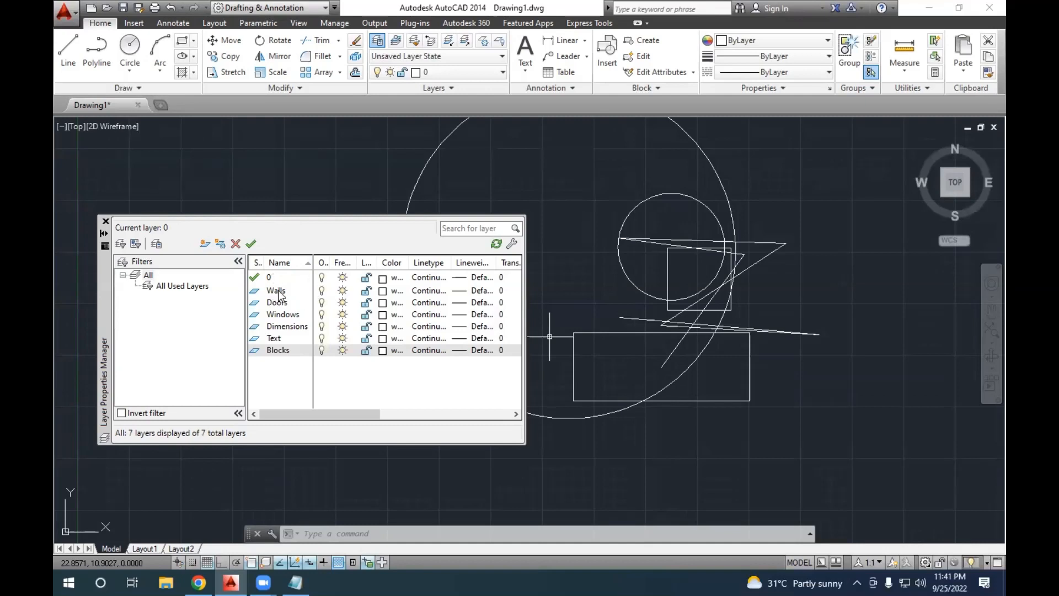
Make Walls the current layer and set the current layer back to 0.
left_click(298, 292)
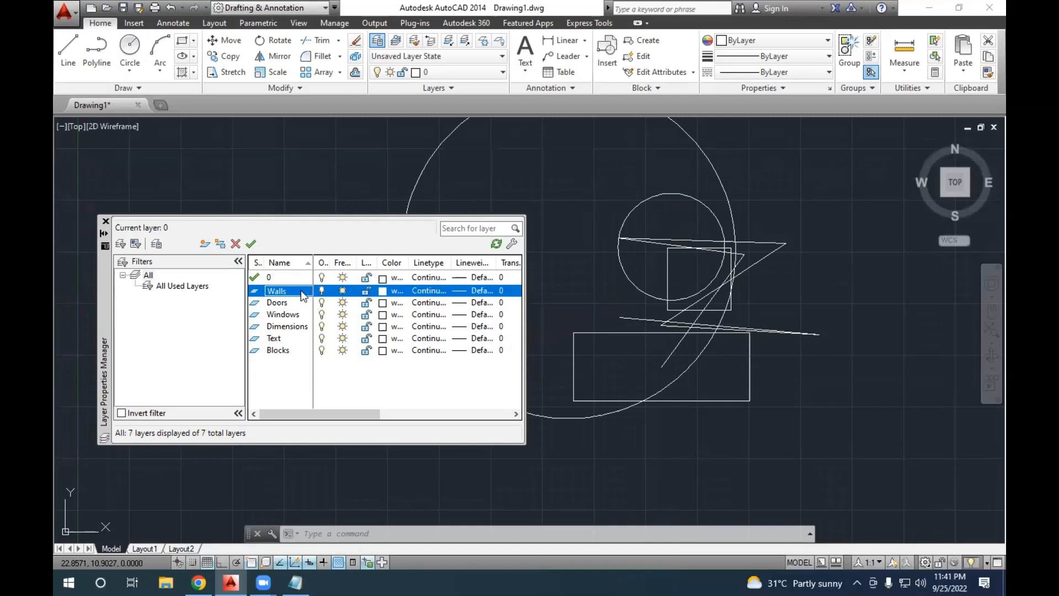
left_click(251, 245)
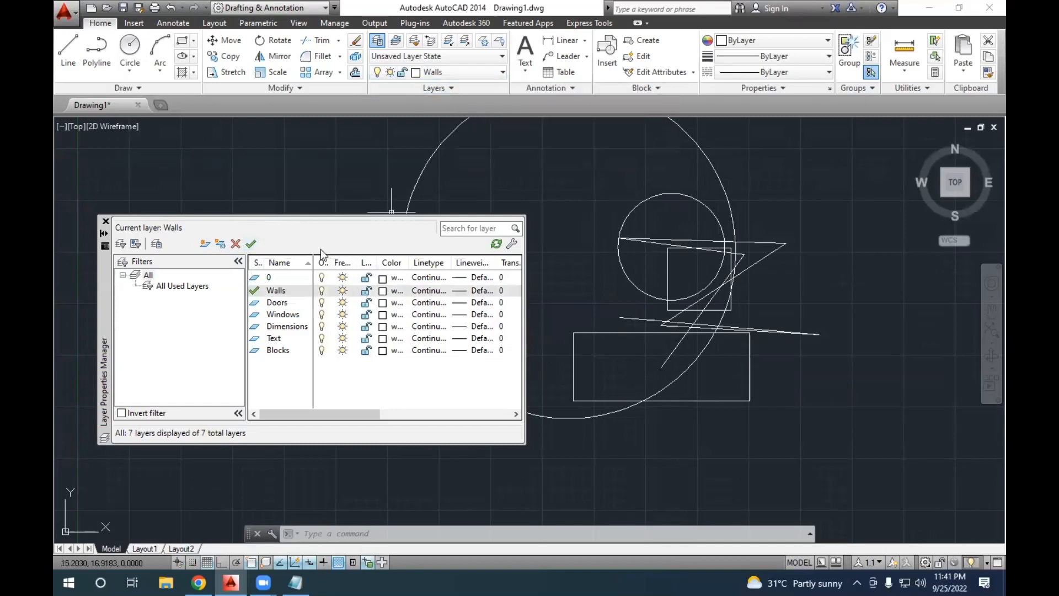
left_click(269, 277)
left_click(251, 244)
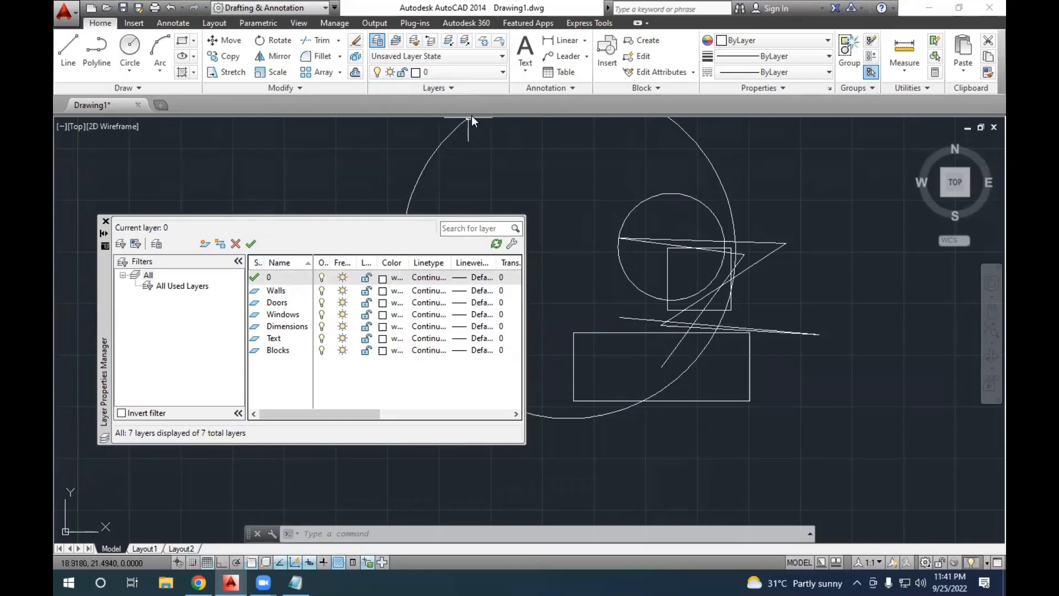
Switch the current layer to Text and to Doors.
left_click(438, 73)
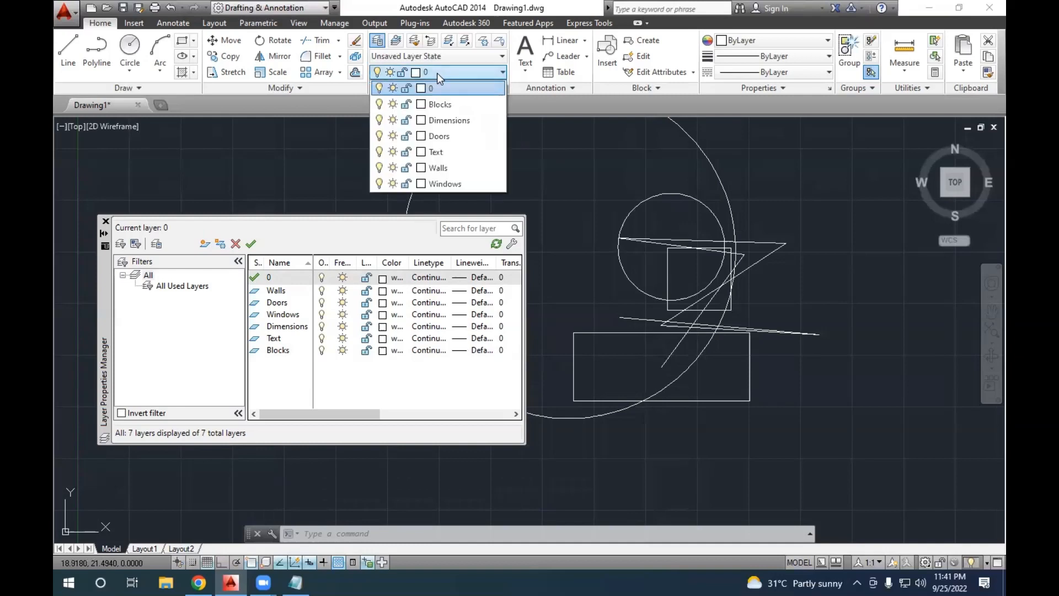
left_click(441, 152)
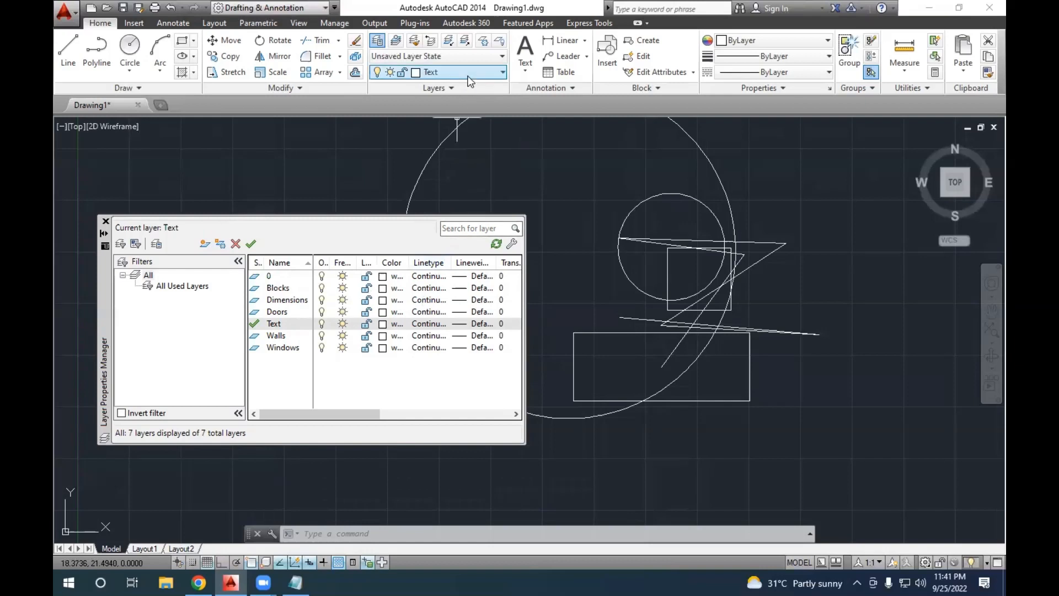
left_click(437, 72)
left_click(438, 136)
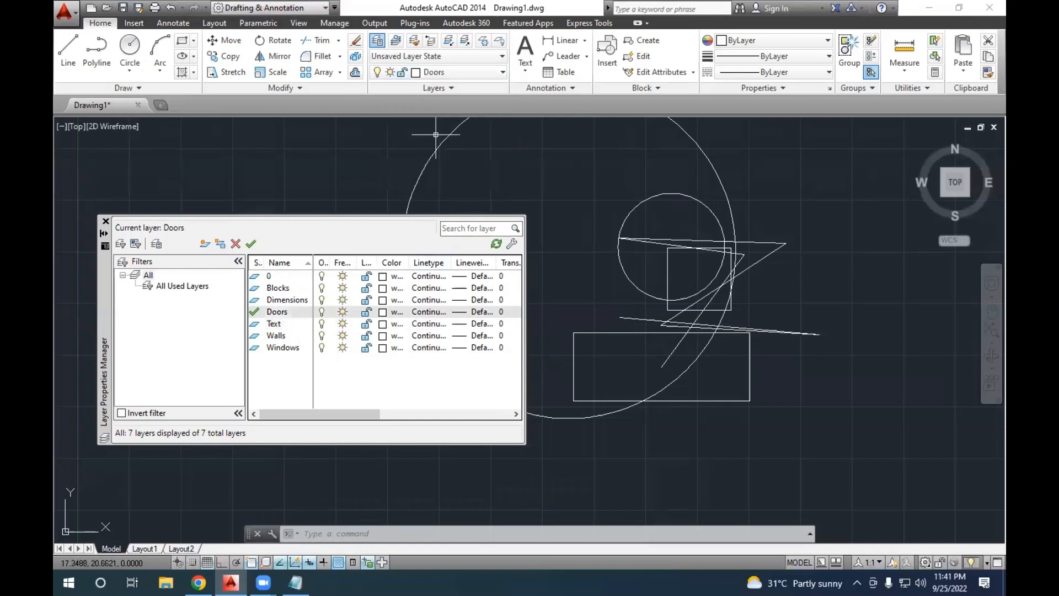
Make Windows the current layer and draw two overlapping rectangles inside the left half of the large circle.
left_click(442, 72)
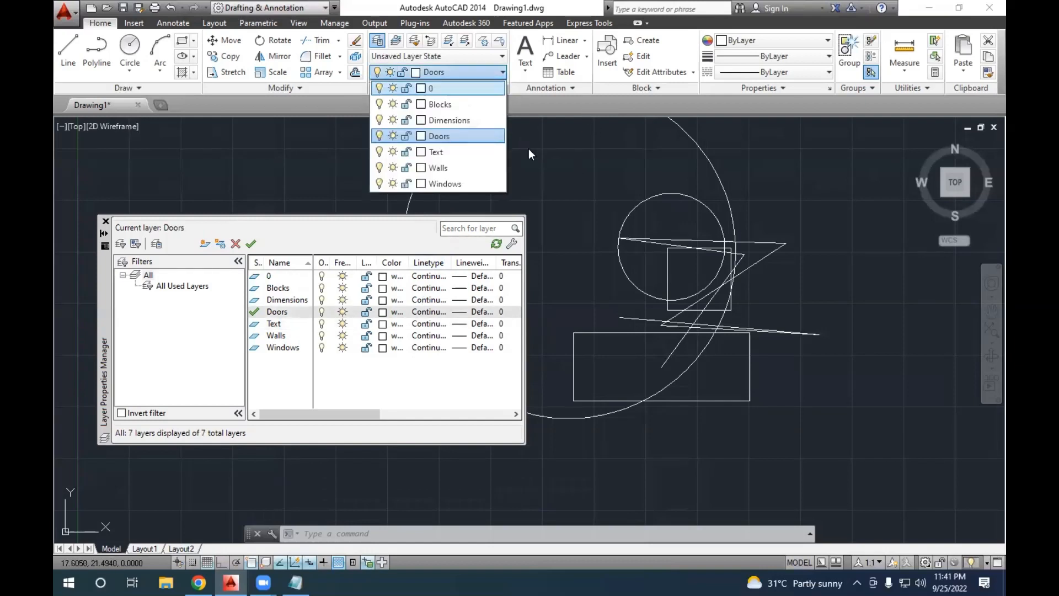
left_click(454, 183)
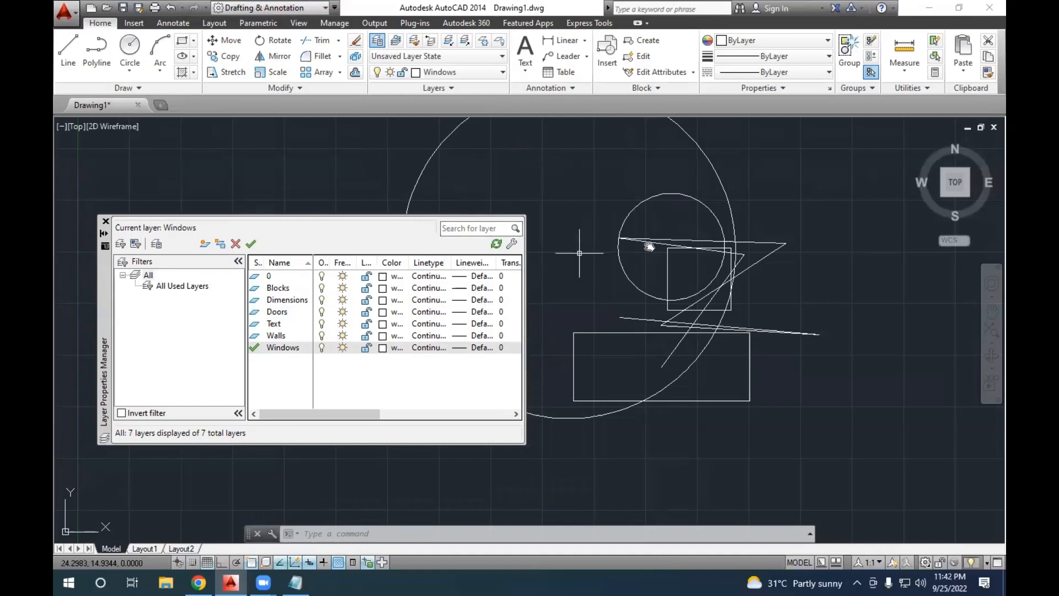
middle_click_drag(649, 246, 729, 281)
type("rec")
key("Return")
left_click(572, 195)
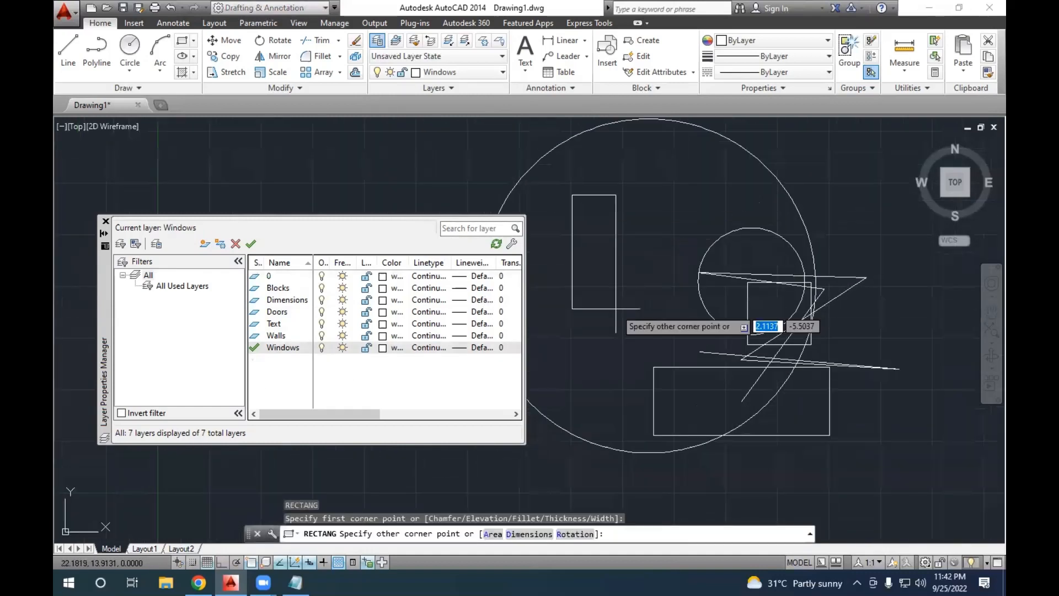
left_click(665, 302)
key("Return")
left_click(581, 262)
left_click(636, 322)
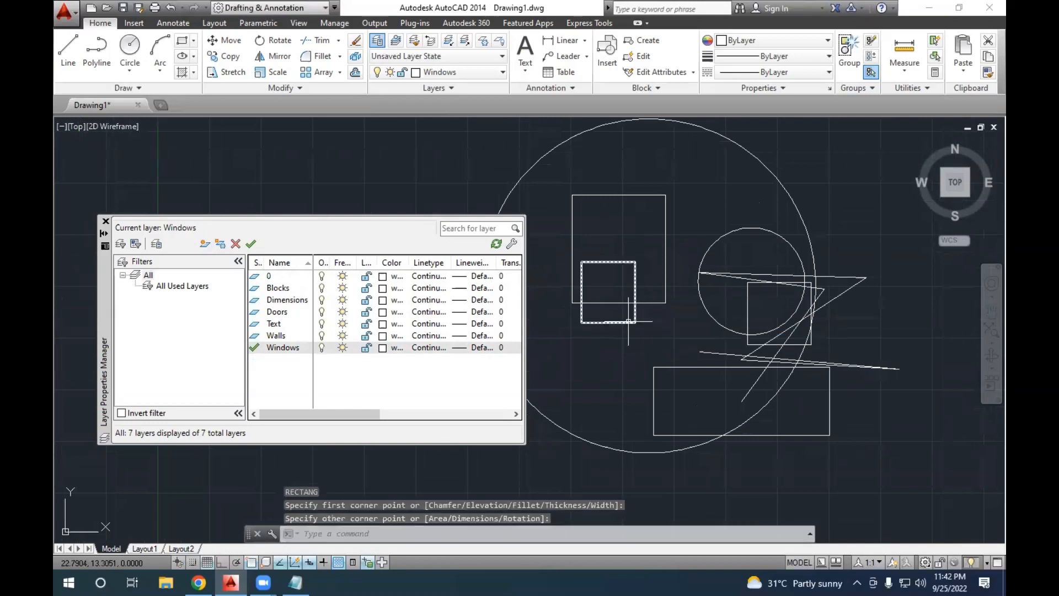
Draw a long zigzag of connected lines crossing the two new rectangles and reaching across the large circle.
type("l")
key("Return")
left_click(666, 251)
left_click(701, 263)
left_click(573, 302)
left_click(732, 277)
left_click(543, 363)
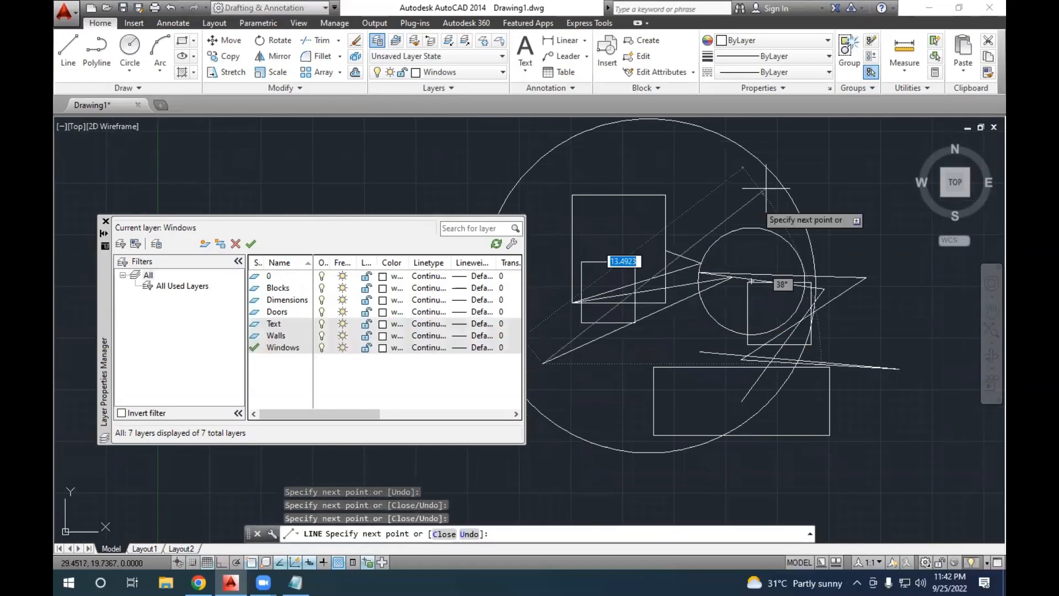
left_click(768, 186)
left_click(504, 202)
left_click(748, 202)
left_click(573, 321)
left_click(705, 306)
key("Escape")
Draw three circles with radii of about 1.9, 2.7 and 5.9 over the new rectangles, at the large circle's upper right and at its lower left.
type("c")
left_click(595, 247)
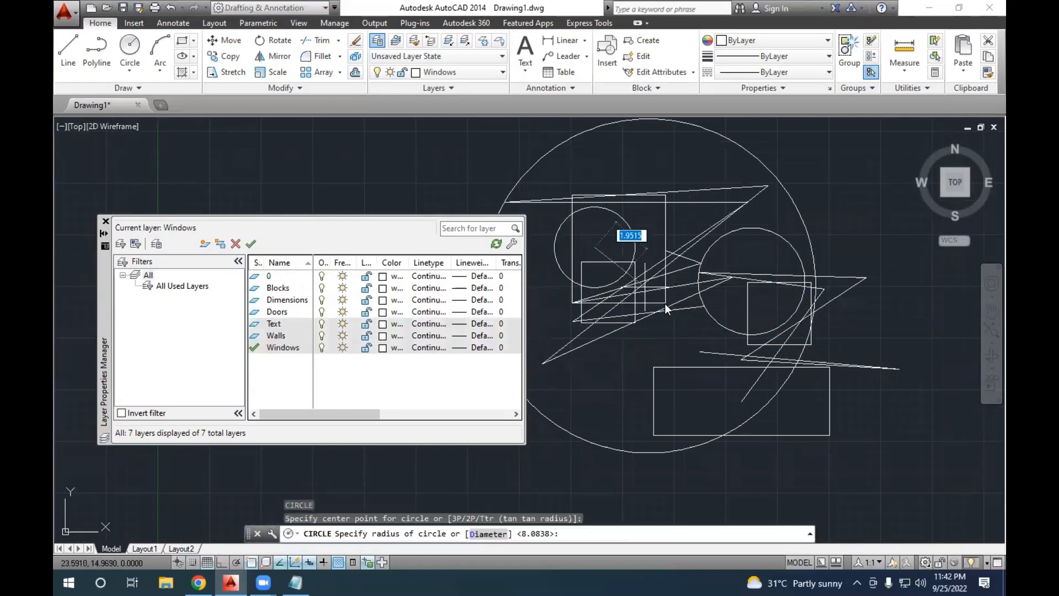
left_click(624, 274)
key("Return")
left_click(808, 194)
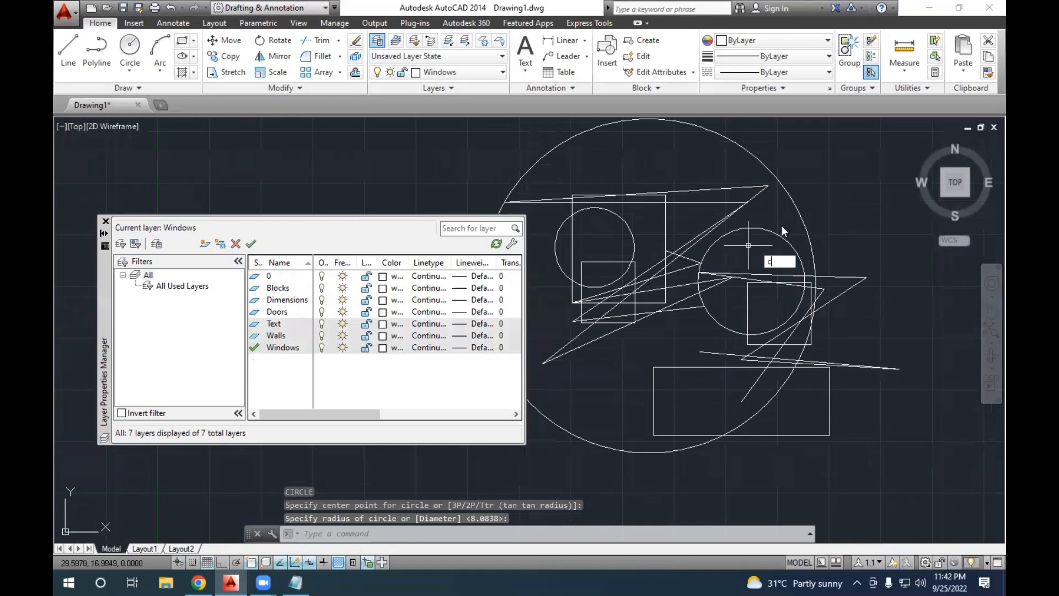
left_click(844, 235)
key("Return")
left_click(612, 405)
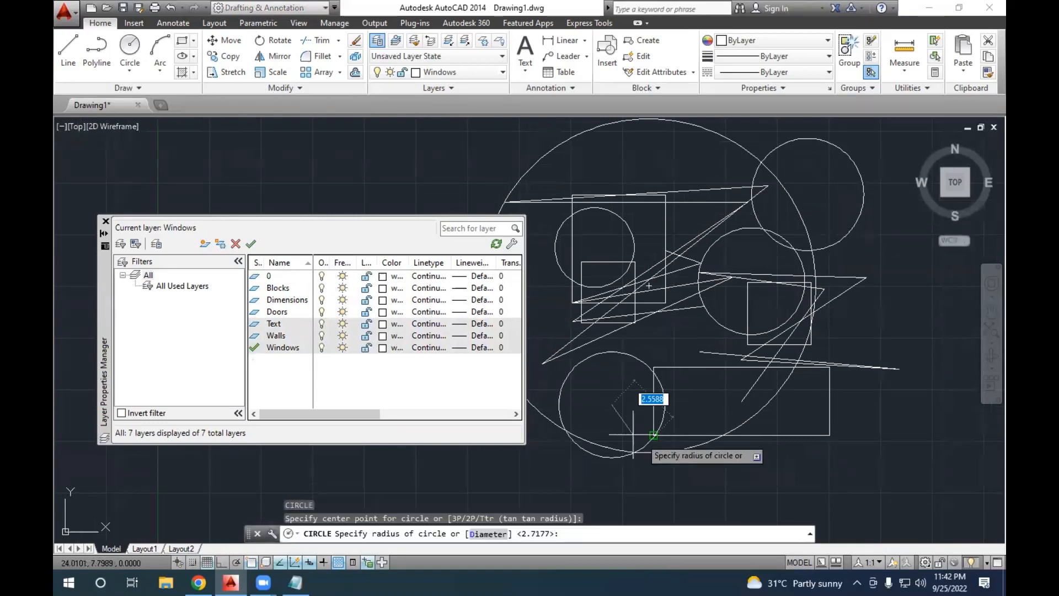
left_click(720, 462)
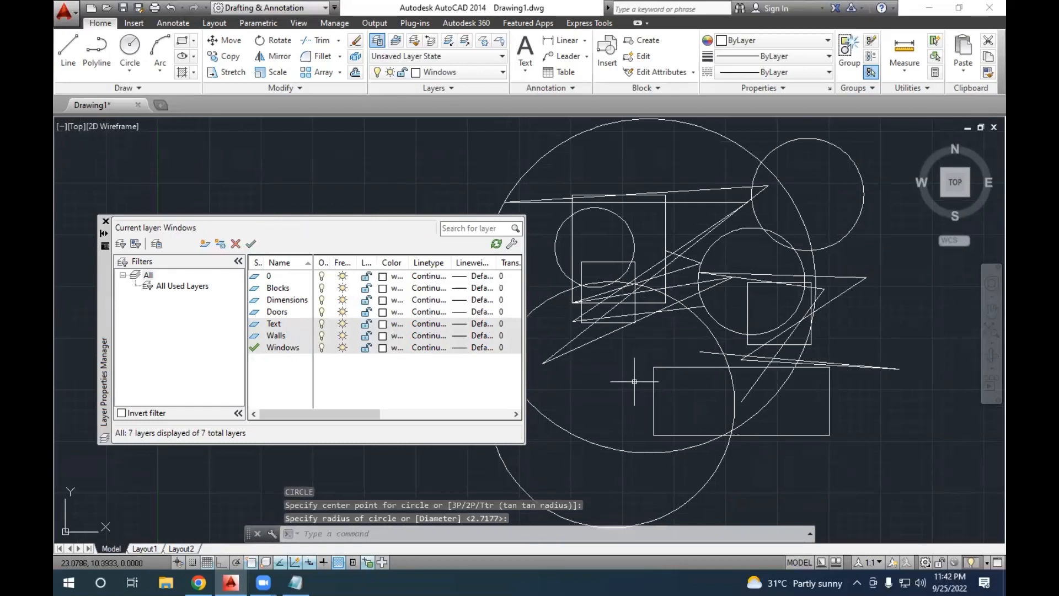
Make Text the current layer and draw a big circle overlapping the upper-left edge of the large circle.
middle_click_drag(623, 344, 706, 376)
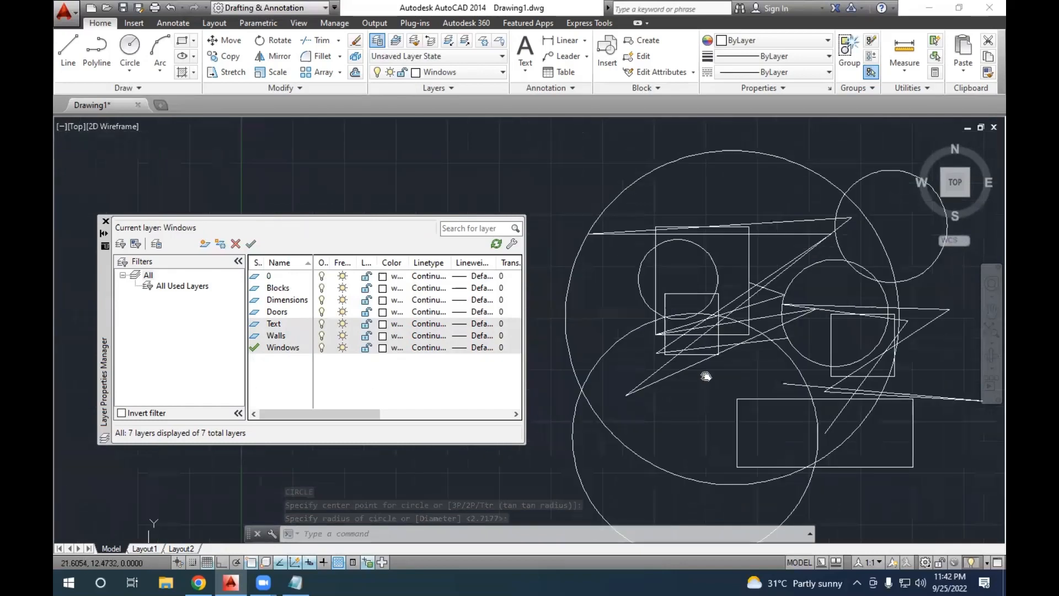
left_click(444, 76)
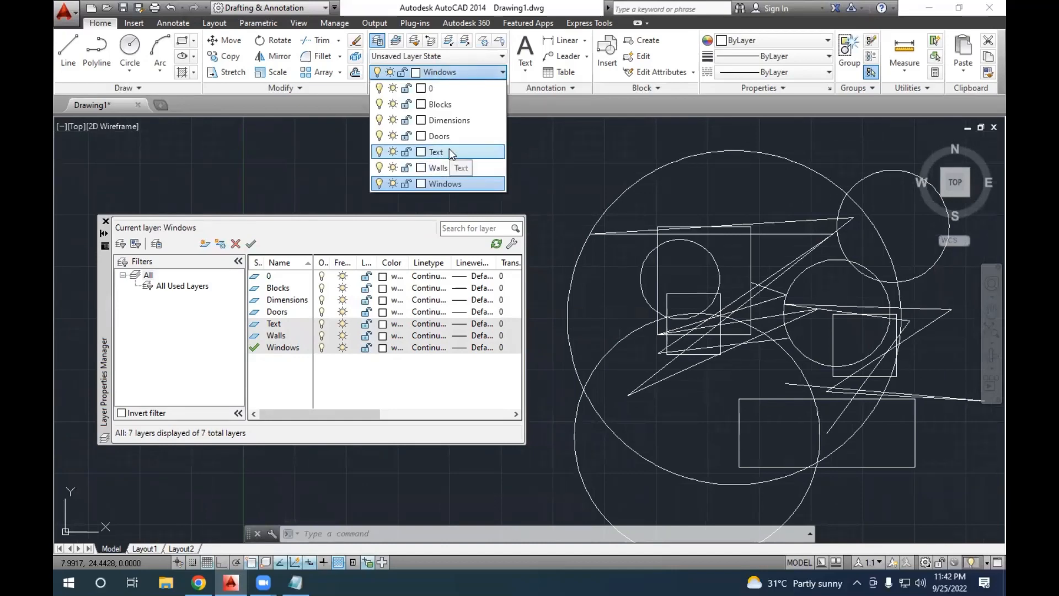
left_click(449, 152)
middle_click_drag(693, 239, 718, 281)
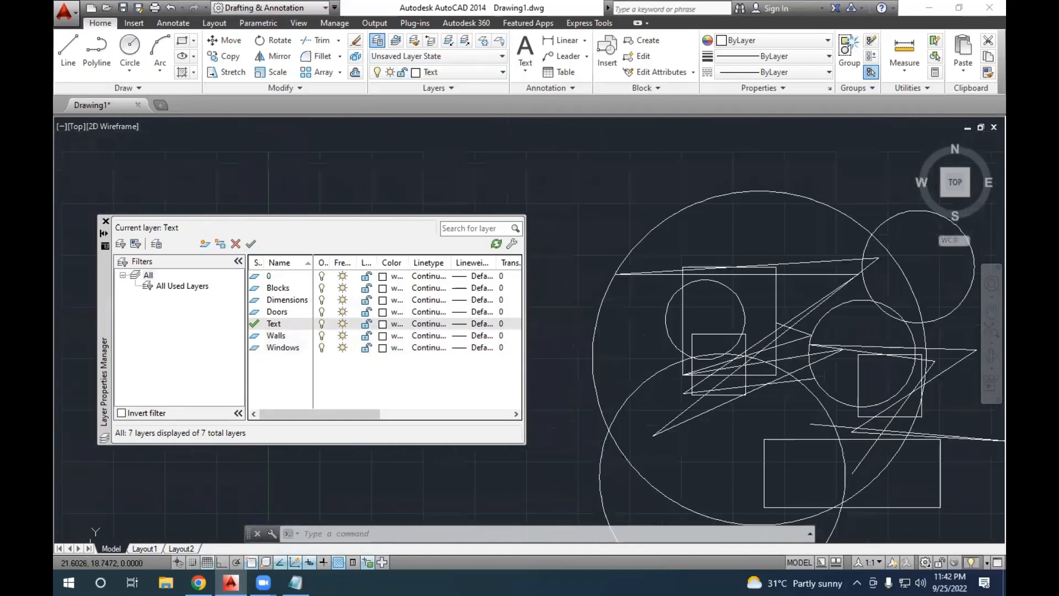
type("c")
key("Return")
left_click(619, 191)
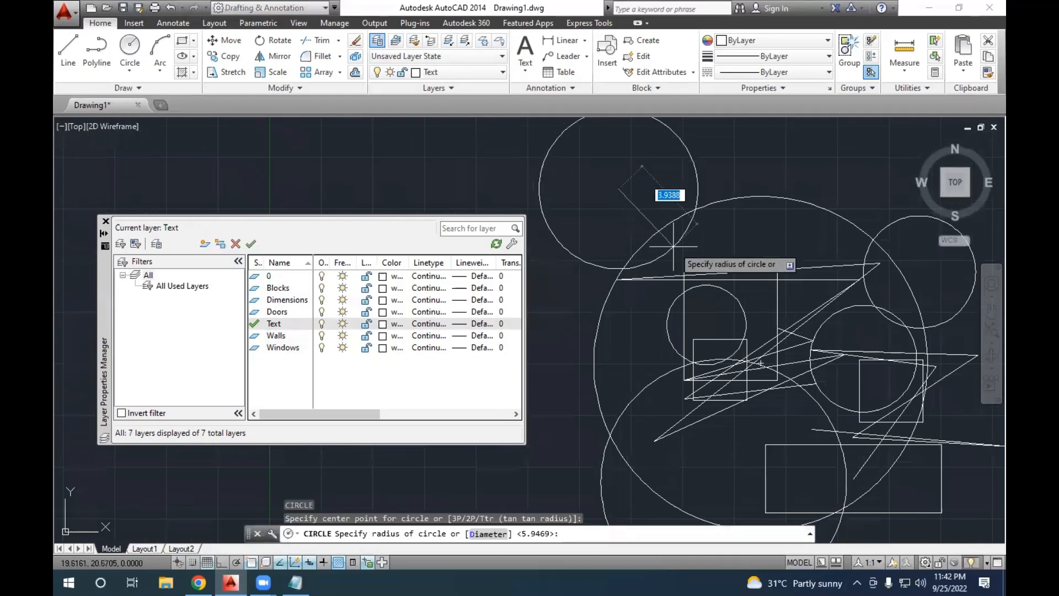
left_click(715, 270)
Draw a chain of connected lines from the new circle's lower edge out to the empty area left of the shapes.
type("l")
key("Return")
left_click(719, 267)
left_click(778, 299)
left_click(563, 319)
left_click(716, 212)
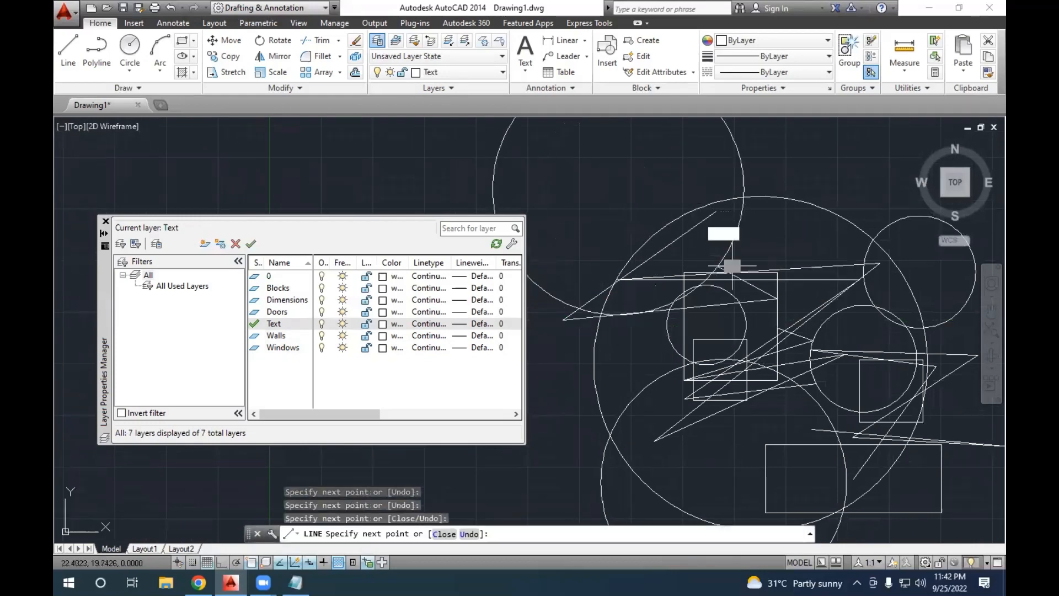
left_click(741, 213)
left_click(636, 202)
middle_click_drag(704, 322, 899, 255)
left_click(601, 295)
left_click(717, 369)
left_click(773, 320)
left_click(673, 320)
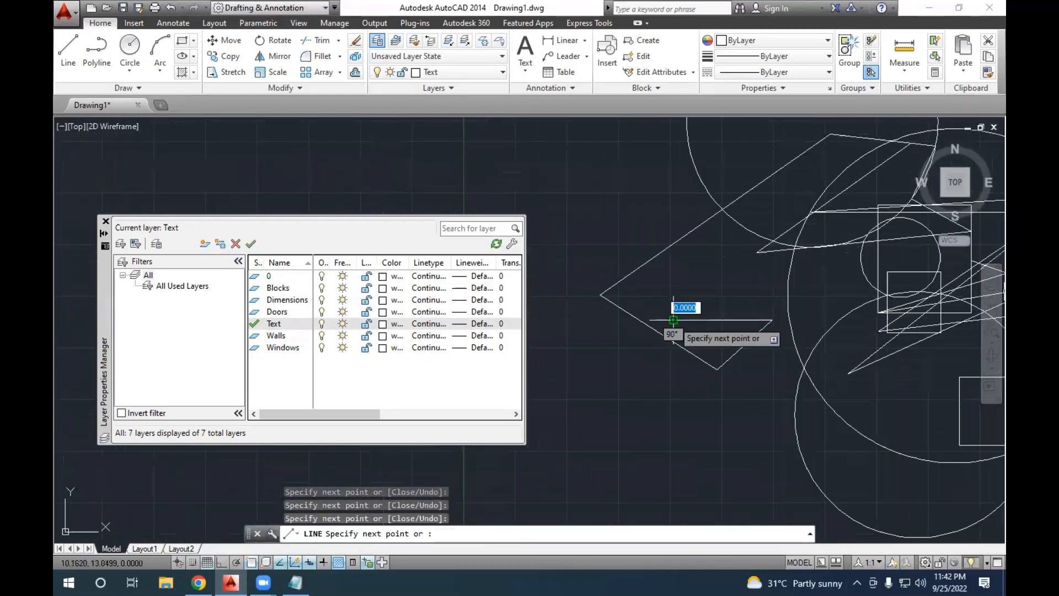
key("Escape")
type("re")
key("Return")
key("Escape")
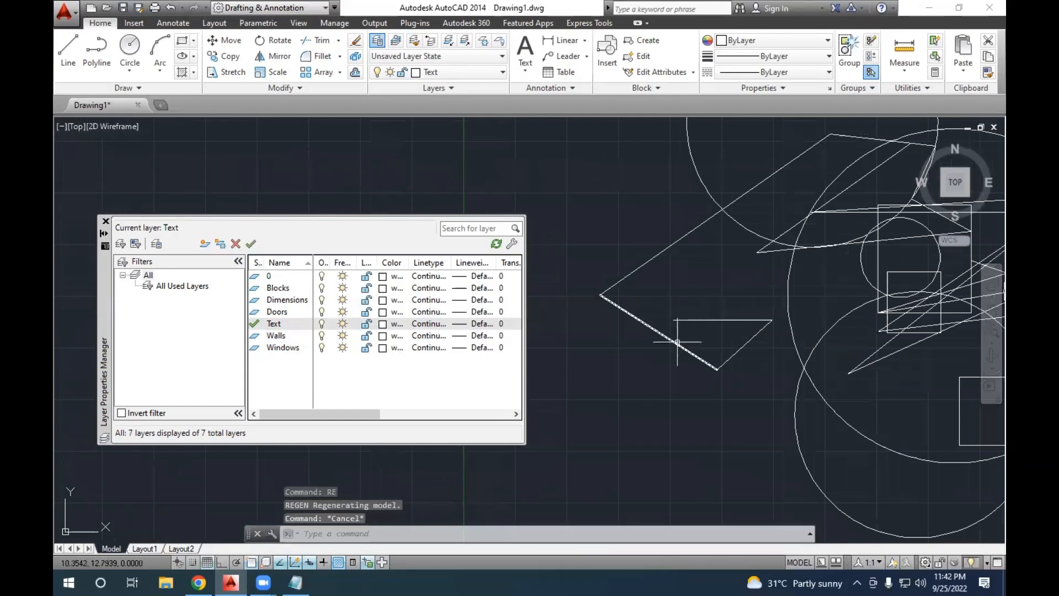
key("Escape")
Draw a wide rectangle just below the end of the line chain, left of the lower circle.
type("rec")
key("Return")
left_click(633, 362)
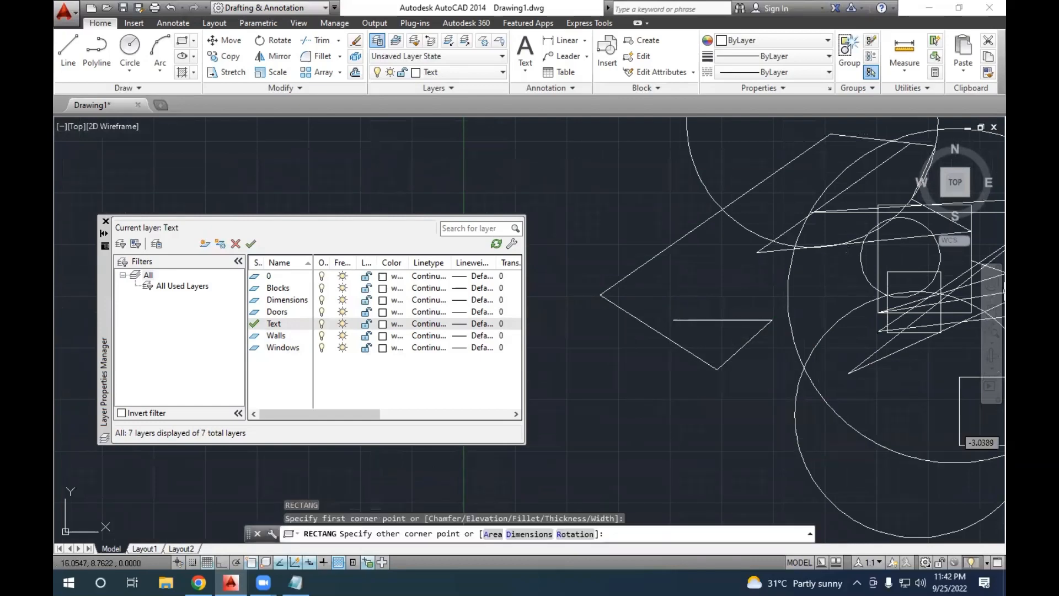
left_click(795, 425)
middle_click_drag(690, 279, 712, 332)
type("tec")
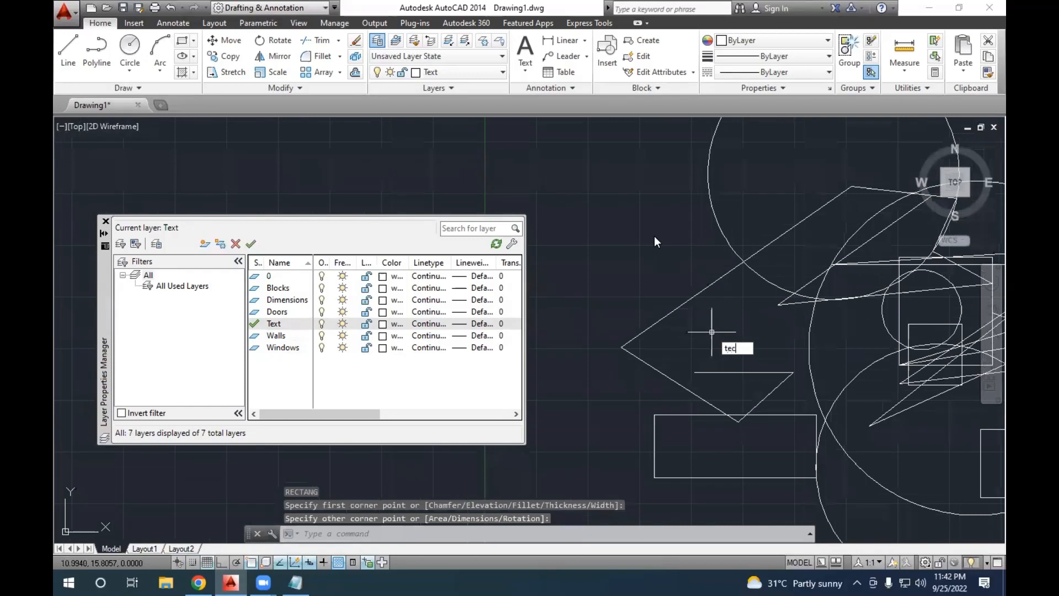
key("Escape")
key("Escape")
Make Walls the current layer and draw a tall narrow rectangle running down through the upper-left circle.
middle_click_drag(729, 269, 668, 294)
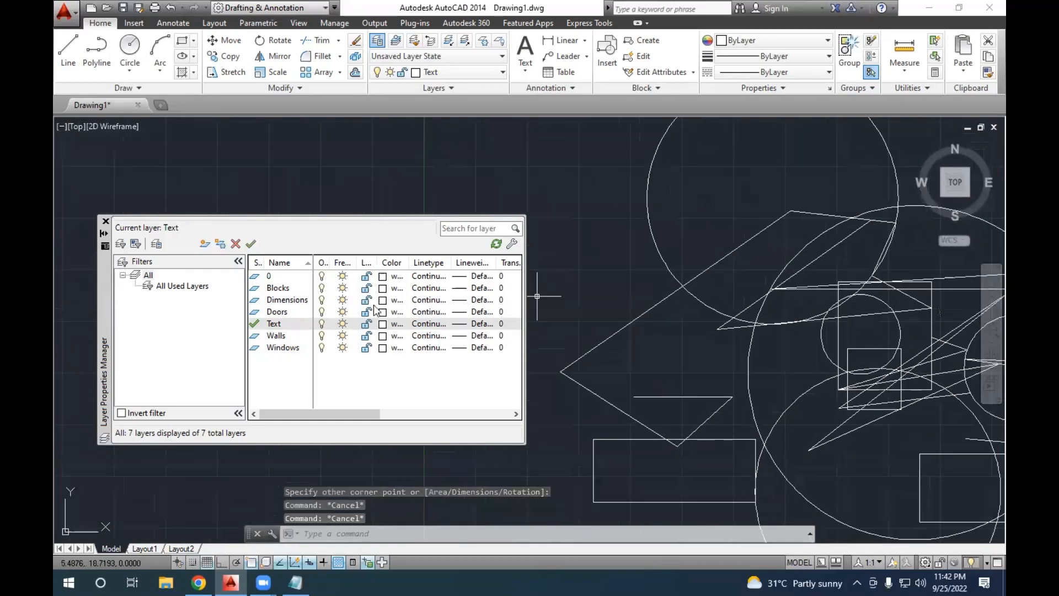
left_click(473, 72)
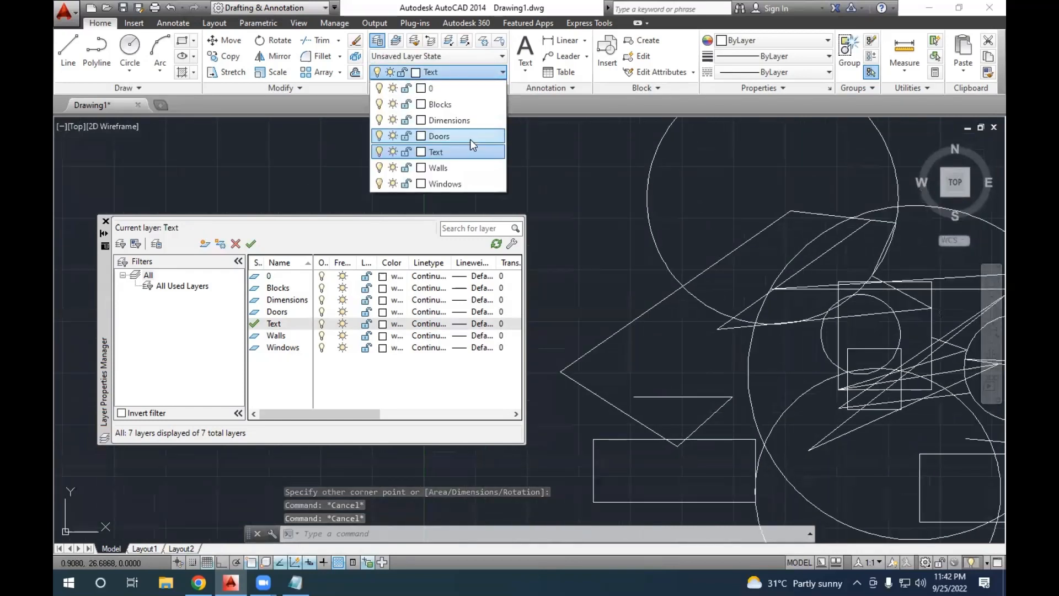
left_click(456, 166)
middle_click_drag(651, 250, 650, 272)
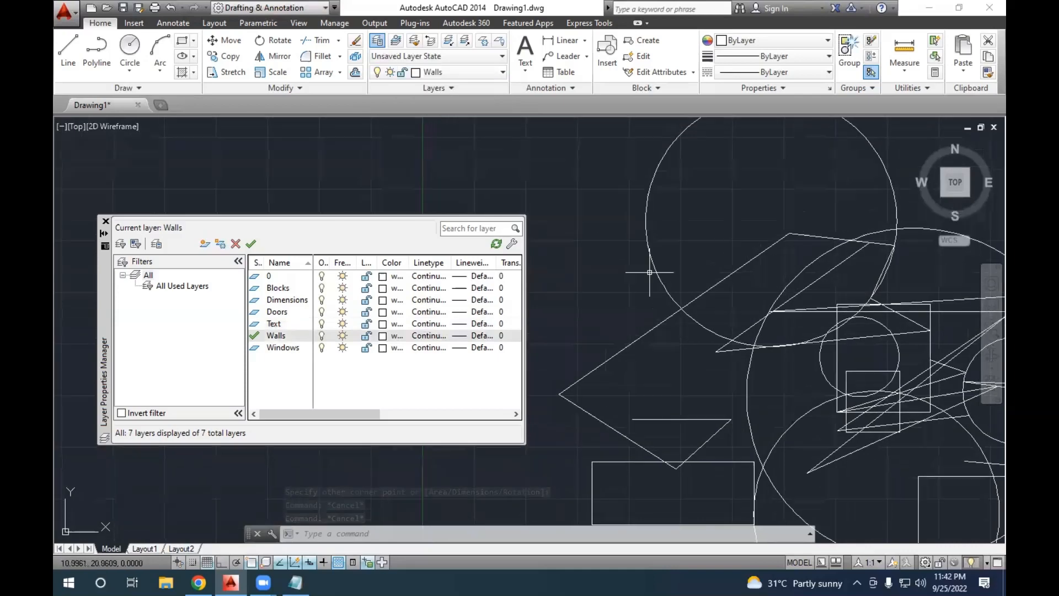
type("rec")
key("Return")
left_click(747, 195)
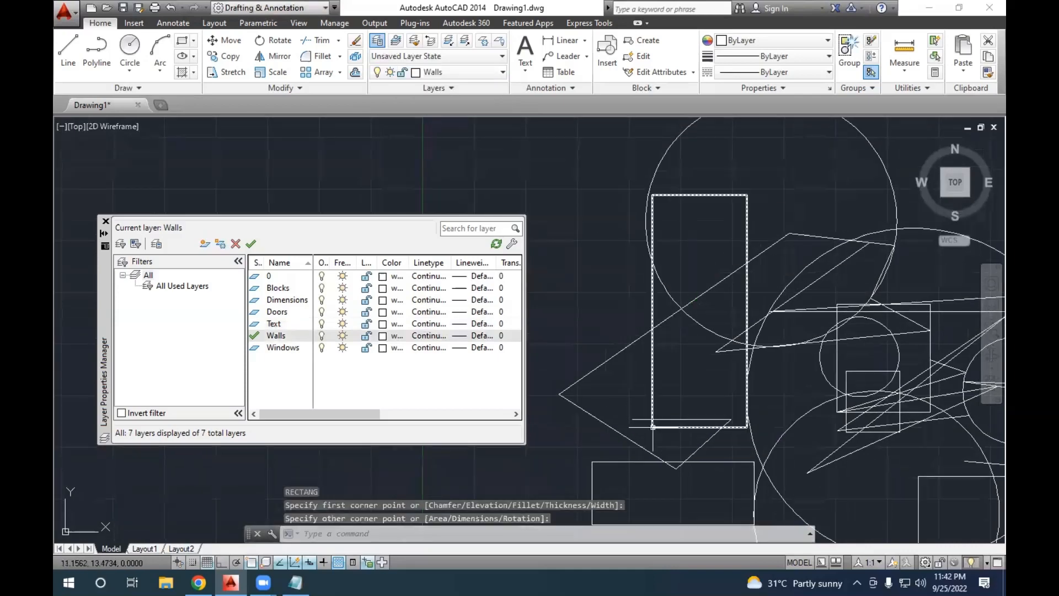
left_click(652, 426)
Draw a large rectangle around nearly all the existing shapes, cutting through the top of the upper-left circle.
scroll(650, 404, "down", 3)
key("Return")
left_click(606, 300)
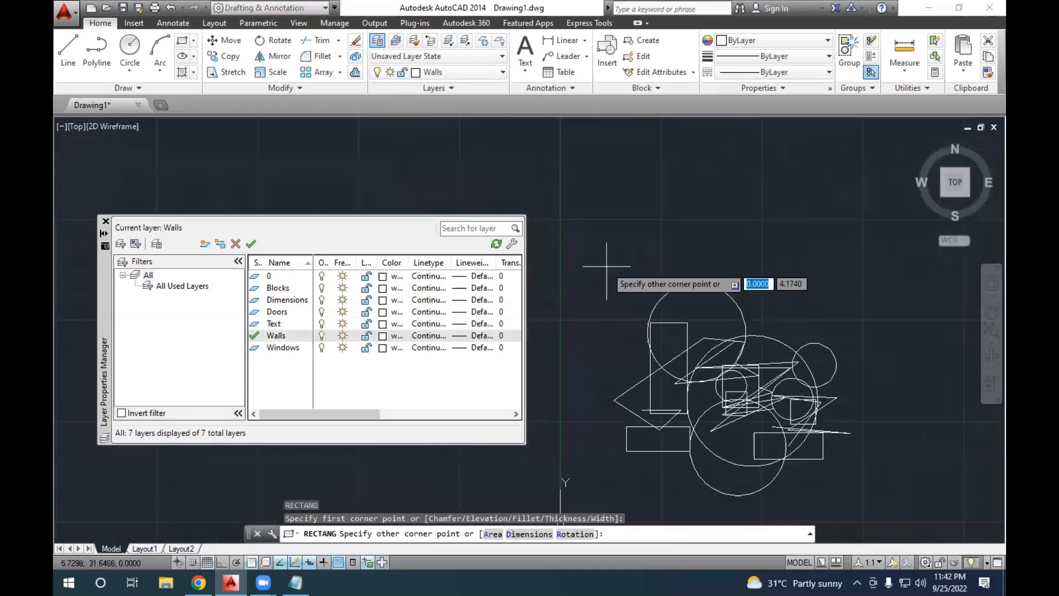
left_click(878, 508)
Draw three connected lines inside the enclosing rectangle, forming two crossing diagonals joined by a horizontal base.
type("l")
key("Return")
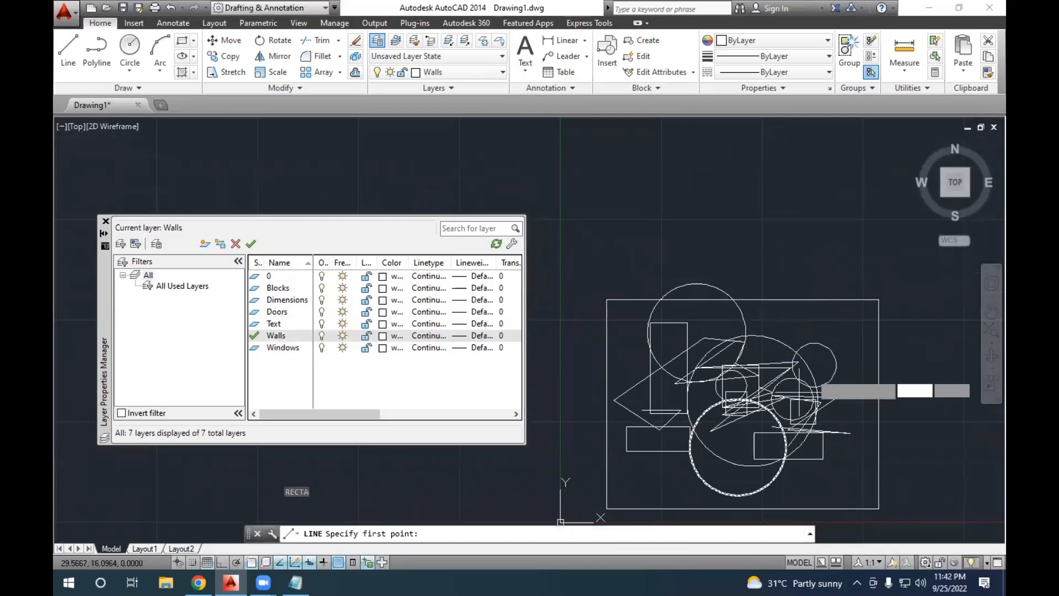
left_click(633, 481)
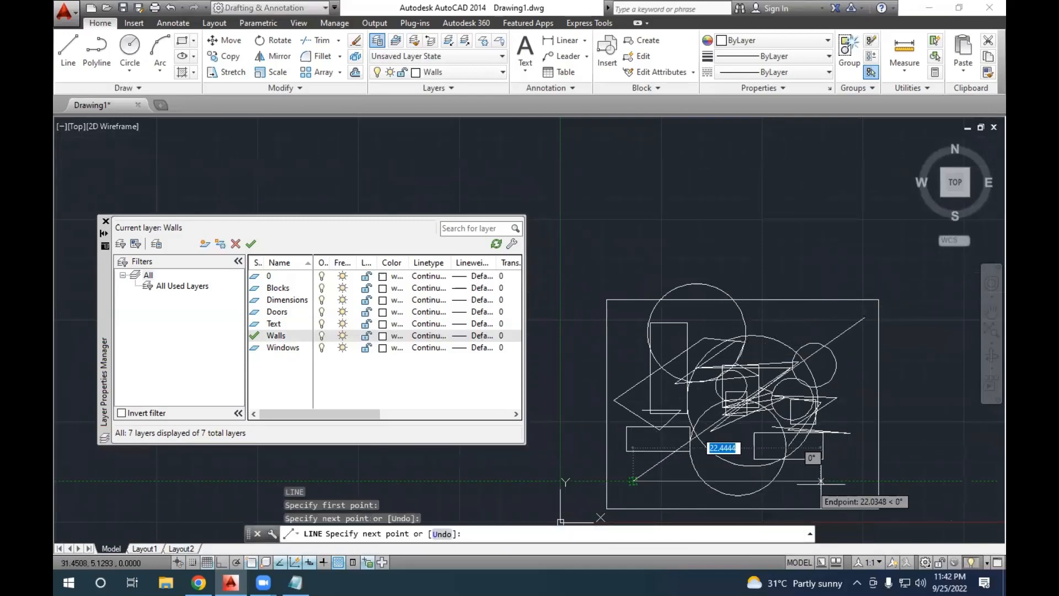
left_click(855, 482)
left_click(624, 317)
key("Escape")
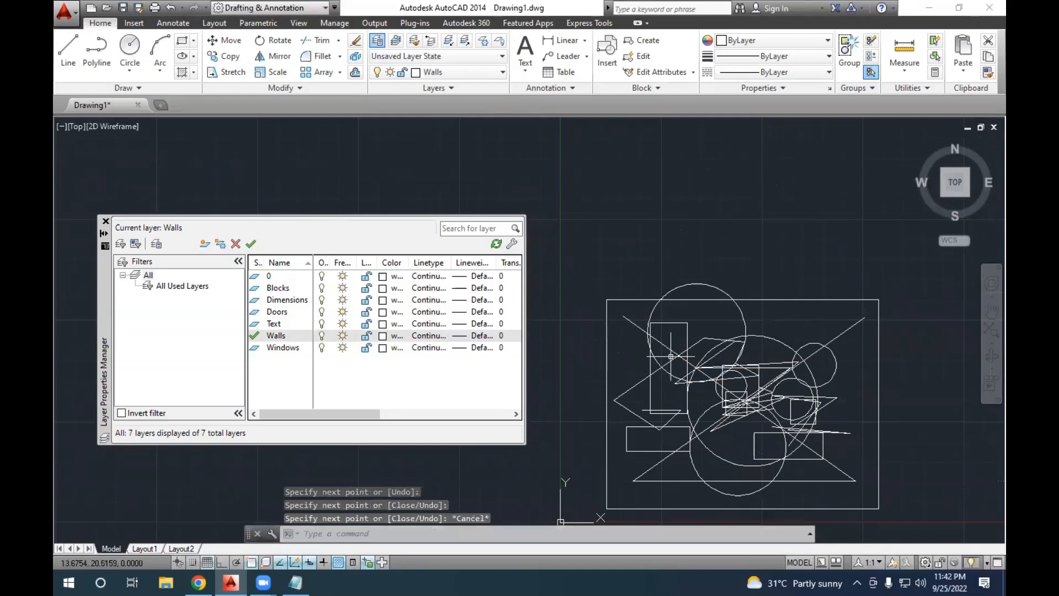
key("Escape")
scroll(671, 356, "up", 3)
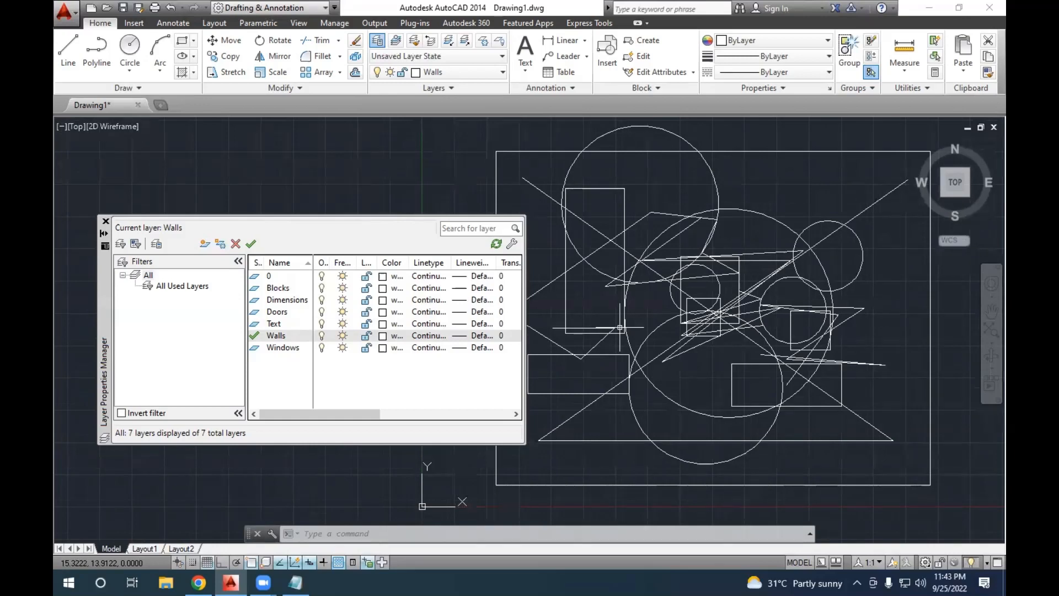
Maximize all columns of the layer list and narrow the filters pane to give the list more room.
left_click(294, 335)
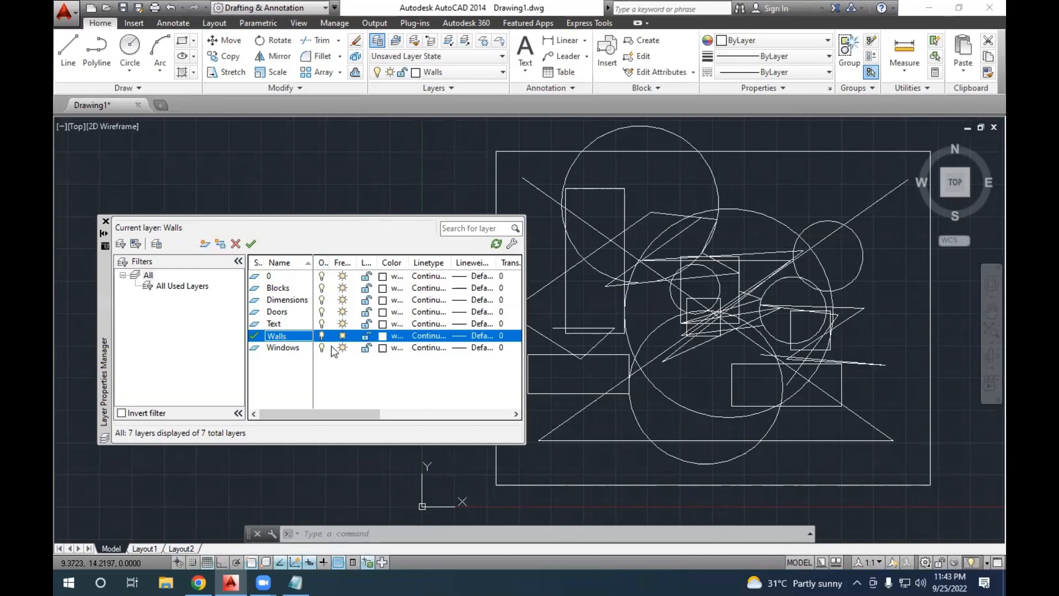
right_click(370, 268)
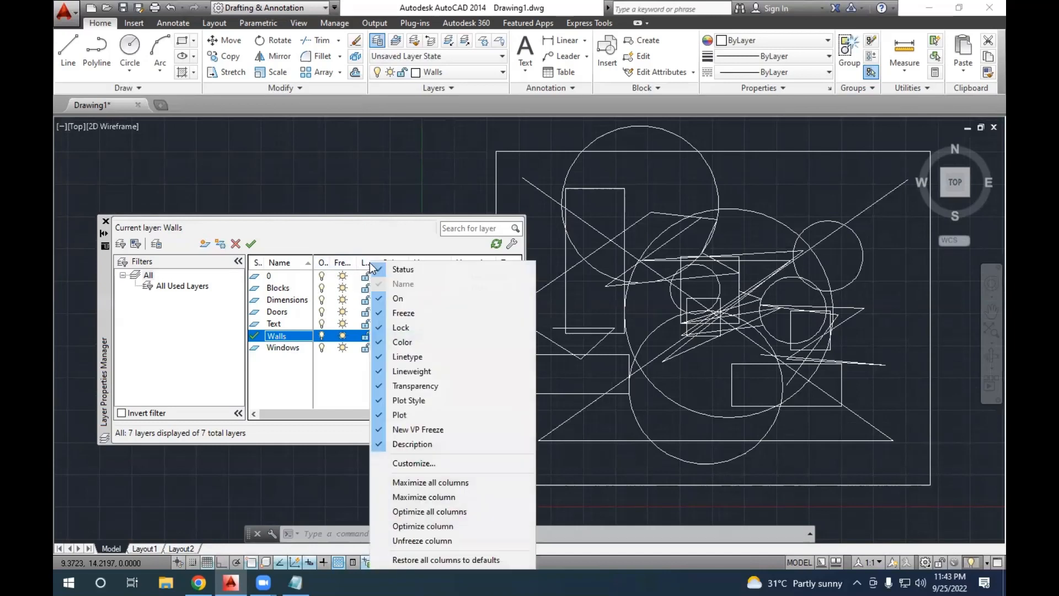
left_click(450, 484)
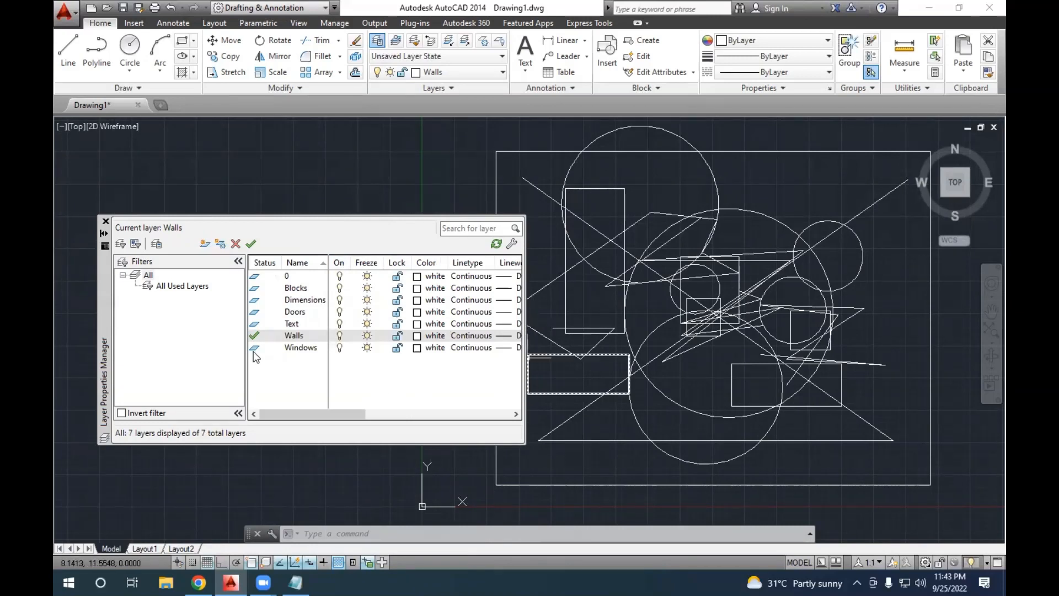
left_click_drag(248, 362, 172, 367)
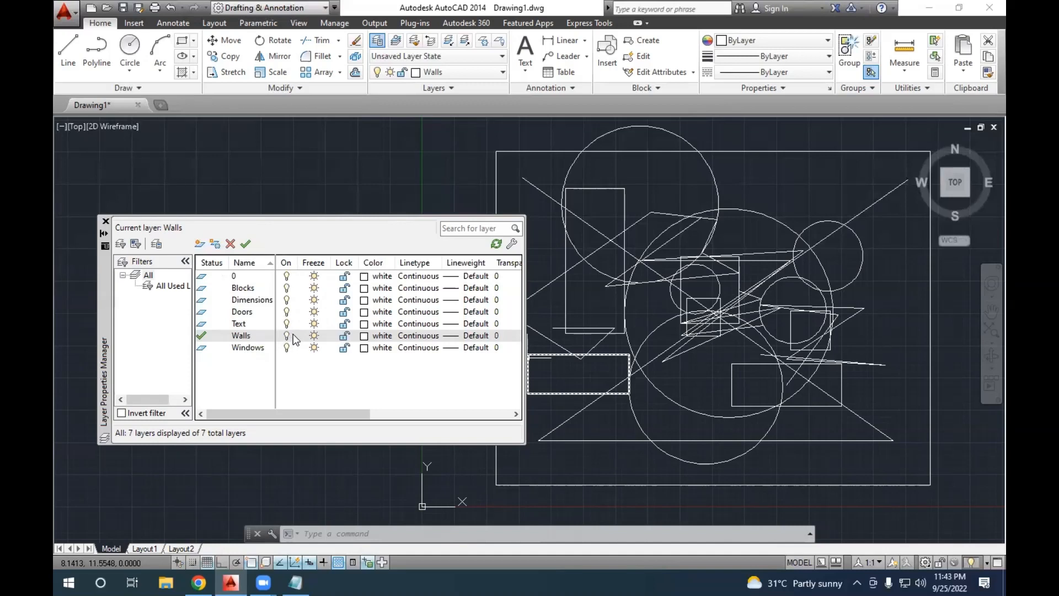
Turn off the layers 0, Blocks, Dimensions, Doors, Text and Windows, leaving only the current Walls layer displayed.
left_click_drag(288, 281, 289, 330)
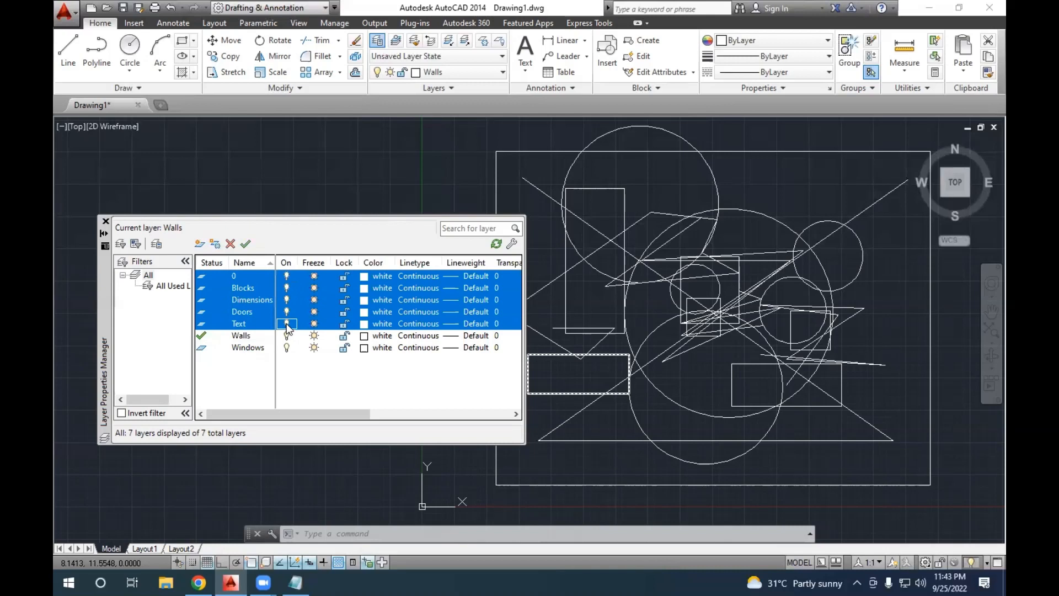
left_click(289, 327)
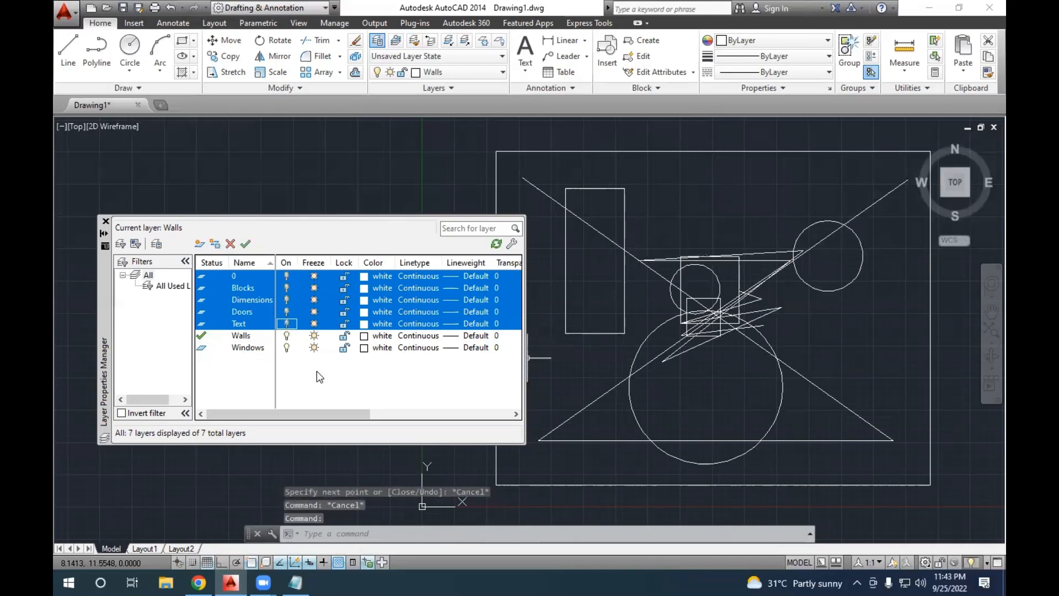
left_click(287, 348)
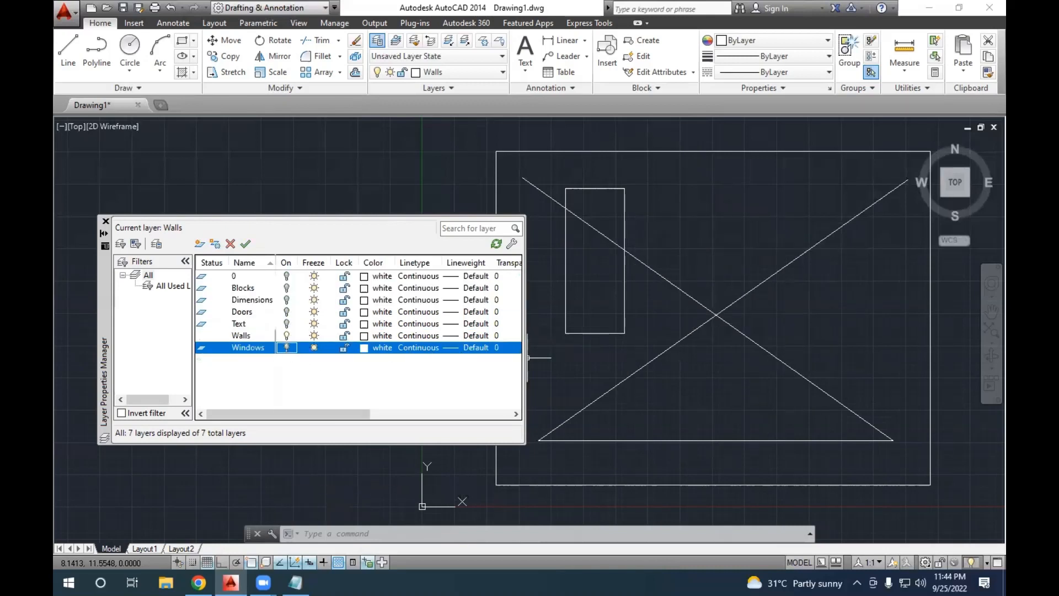
left_click(707, 371)
middle_click_drag(714, 386, 749, 389)
scroll(744, 385, "down", 2)
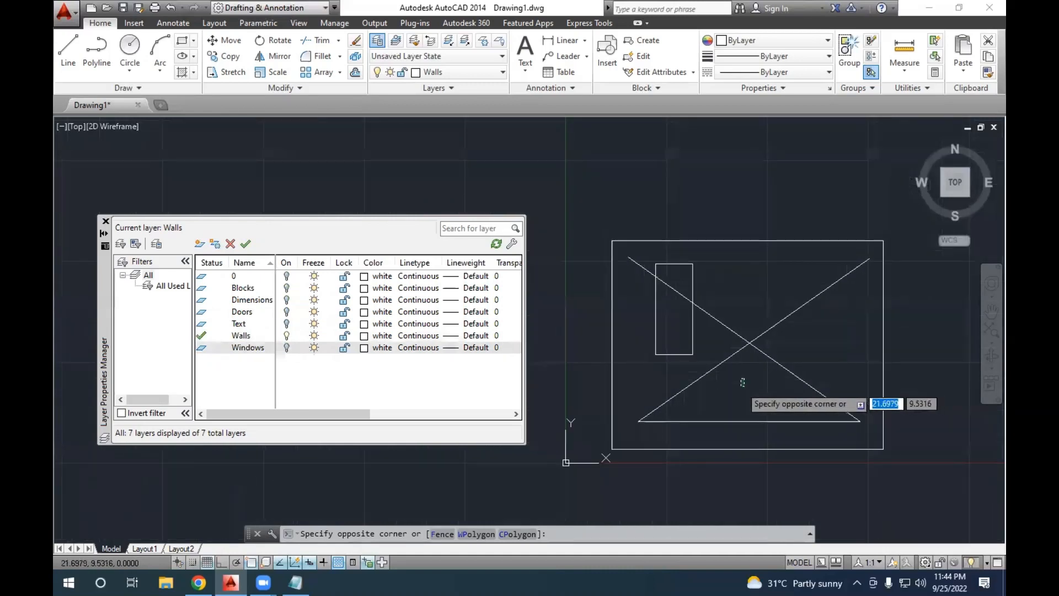
left_click(736, 381)
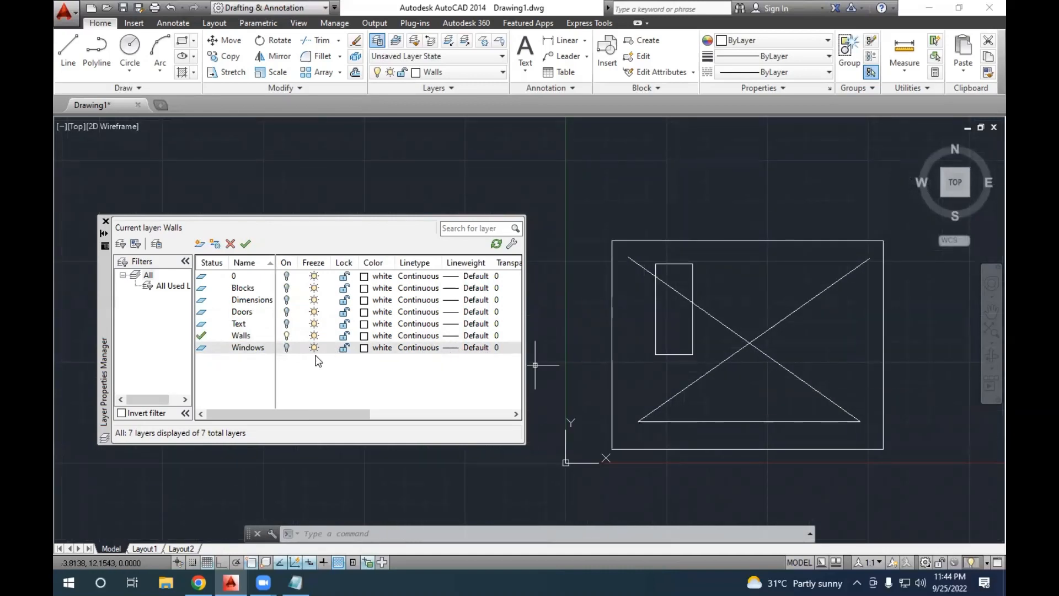
Switch the Windows layer on and off repeatedly to check which shapes belong to it.
left_click(287, 348)
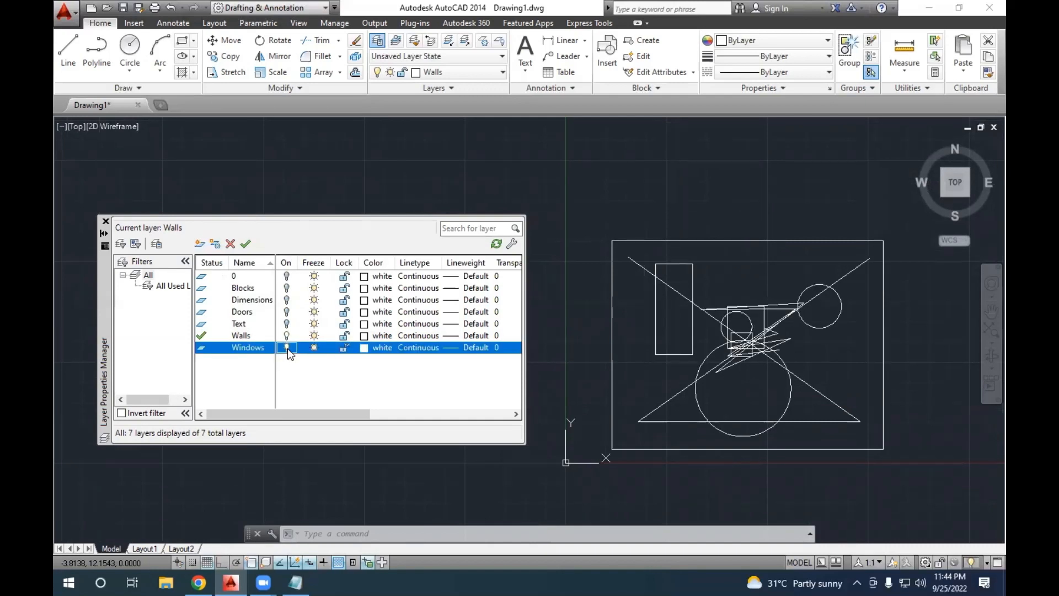
left_click(287, 349)
left_click(287, 348)
left_click(286, 349)
left_click(286, 349)
left_click(287, 348)
Switch the Text layer on and off repeatedly to check which shapes belong to it.
left_click(286, 324)
left_click(286, 324)
left_click(287, 324)
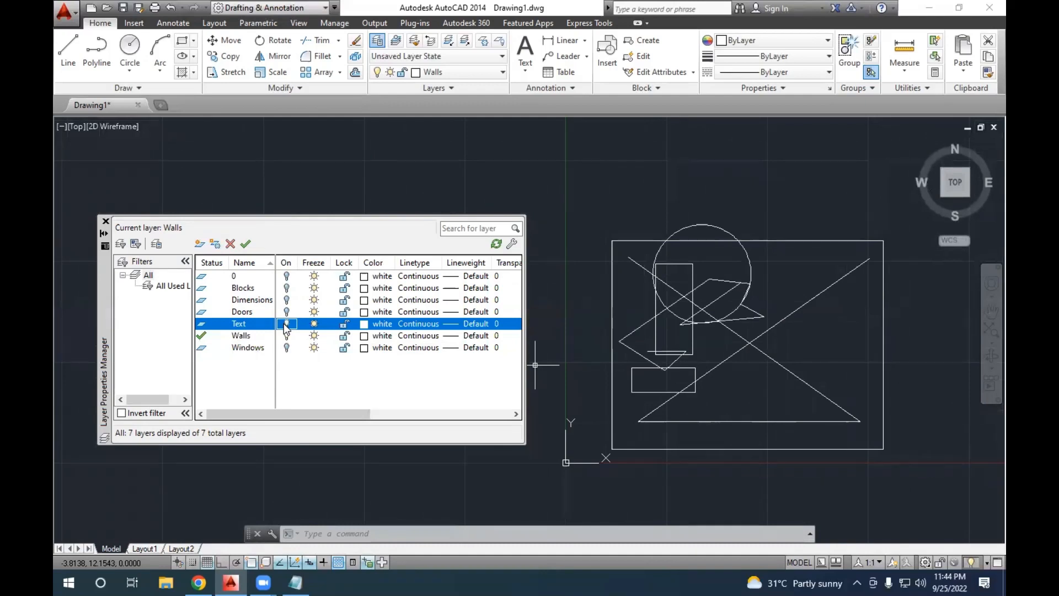
left_click(286, 324)
left_click(287, 324)
left_click(286, 324)
Check the contents of the Doors, Dimensions, Blocks and 0 layers by switching them on and off in turn.
left_click(287, 311)
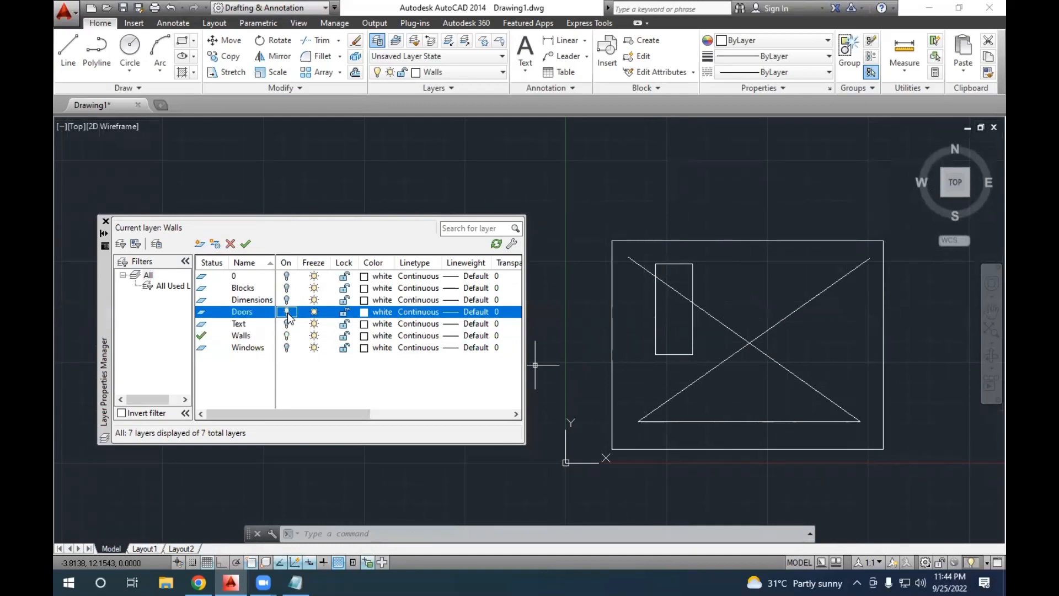
left_click(287, 301)
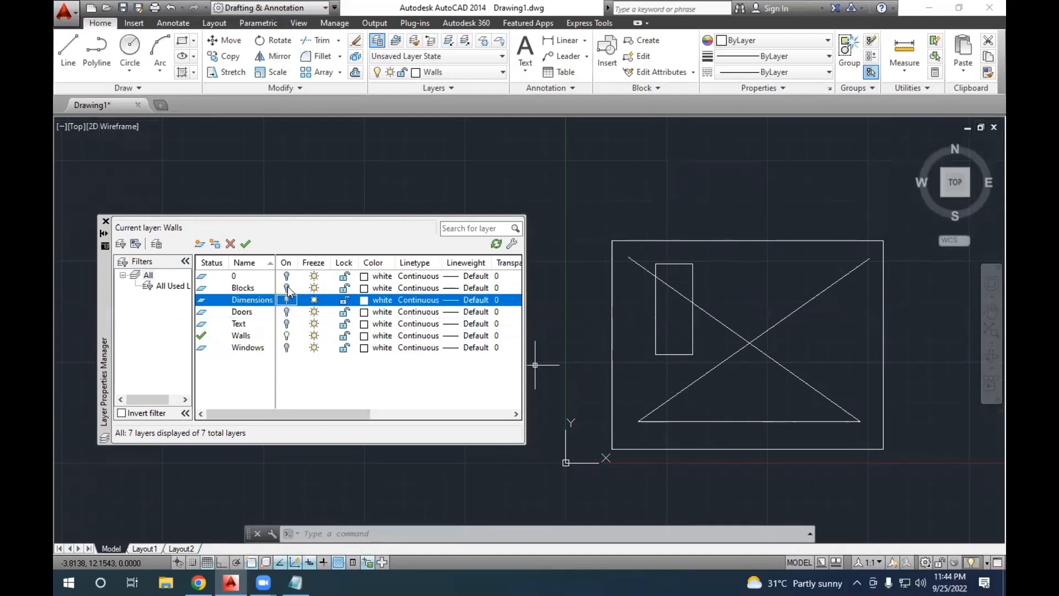
left_click(286, 287)
left_click(288, 277)
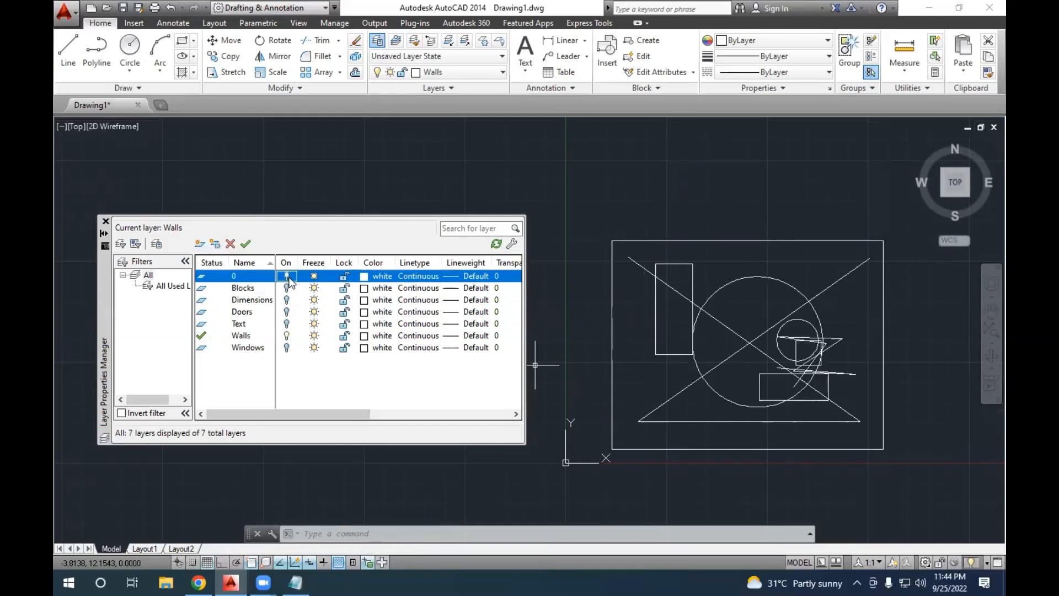
left_click(287, 277)
left_click(287, 277)
left_click(287, 277)
left_click(288, 277)
left_click(288, 277)
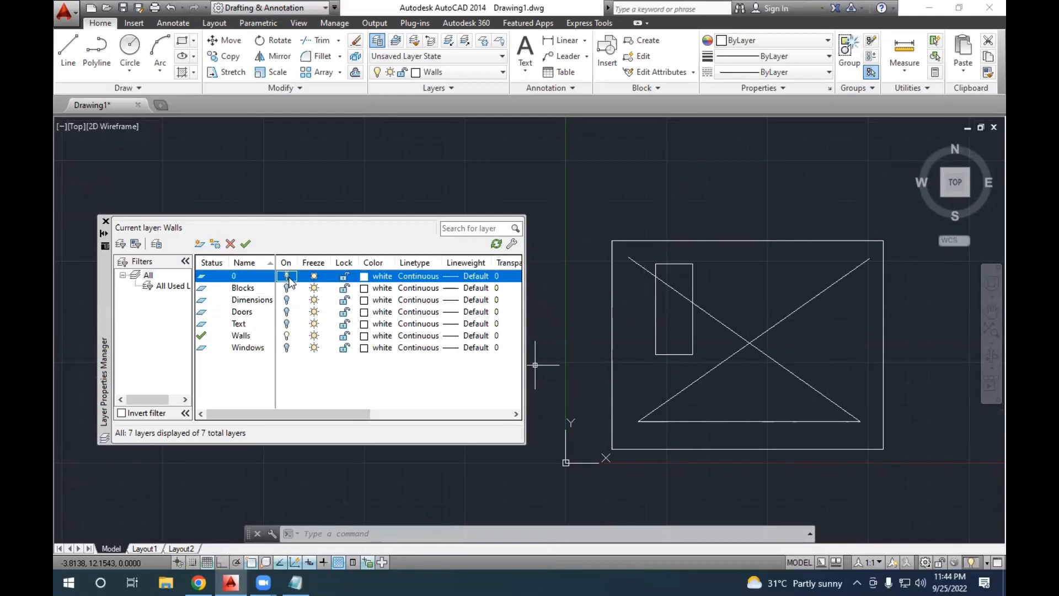
left_click(287, 277)
left_click(287, 277)
scroll(579, 331, "up", 3)
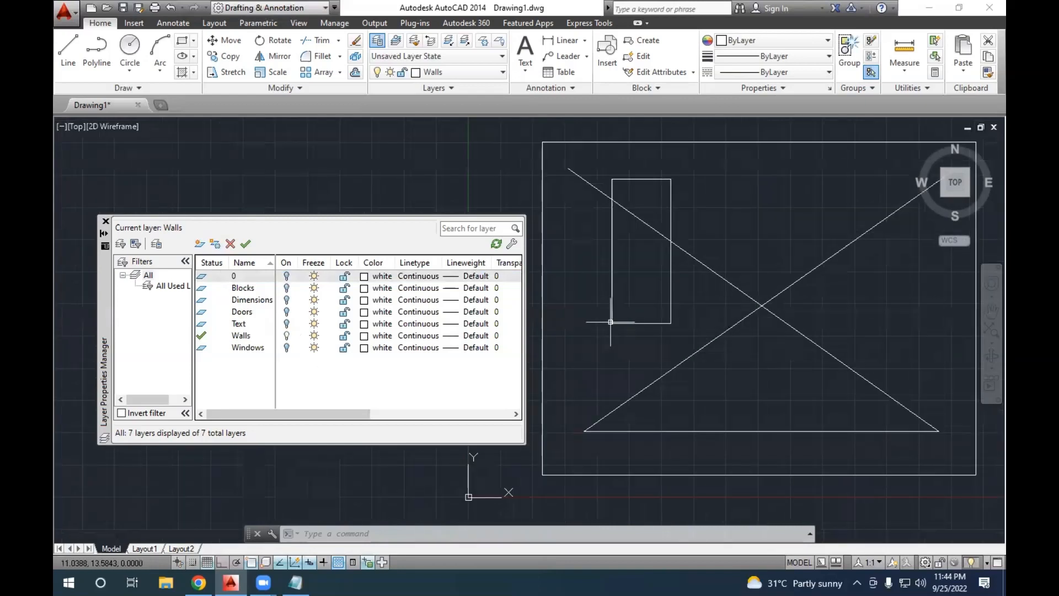
middle_click_drag(611, 334, 611, 338)
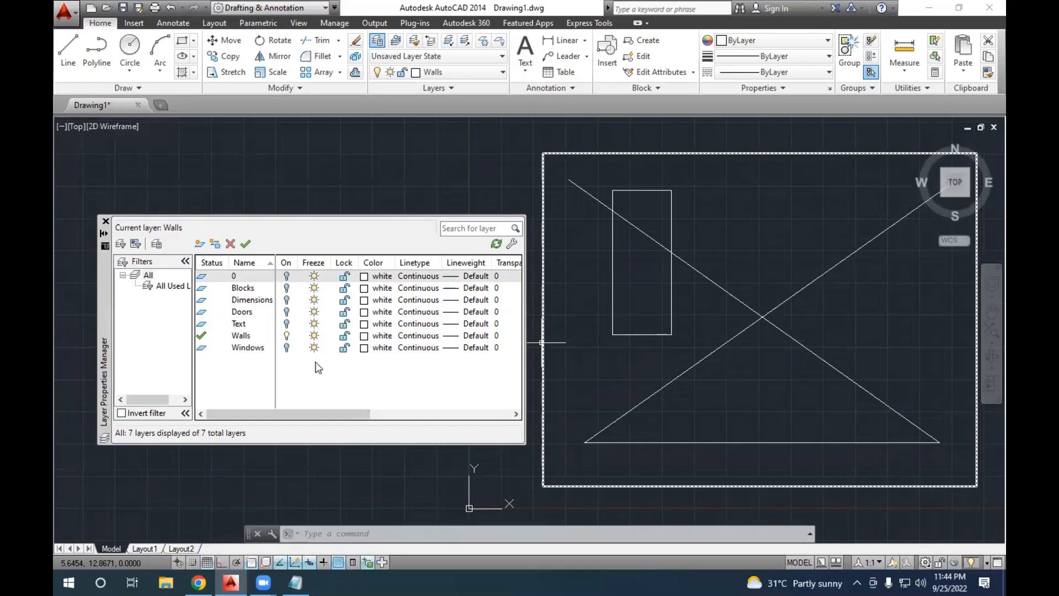
Turn off the current layer Walls, choosing the option to turn the current layer off.
left_click(251, 335)
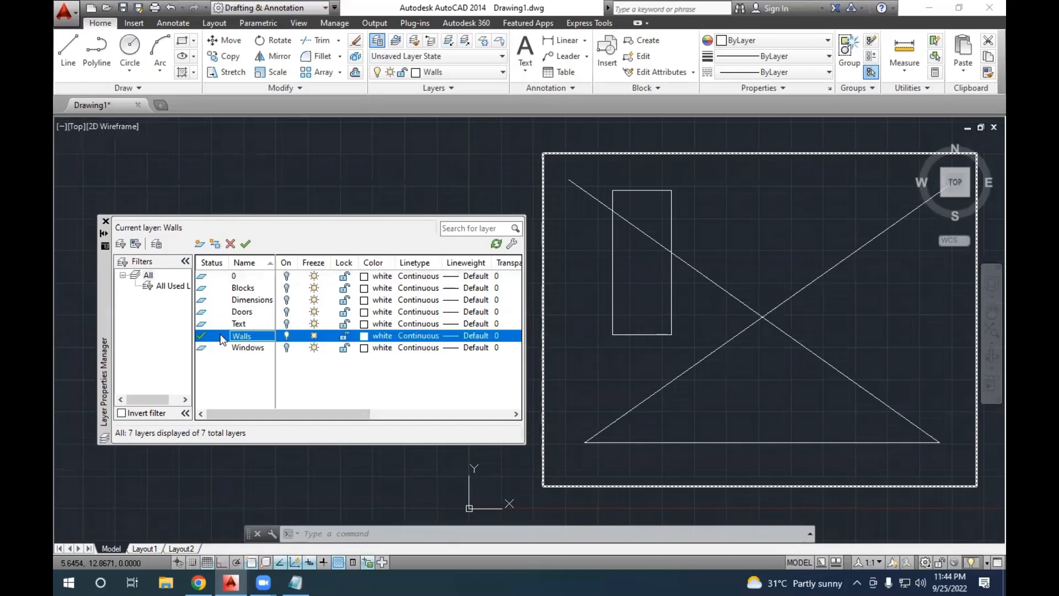
left_click(286, 323)
left_click(286, 312)
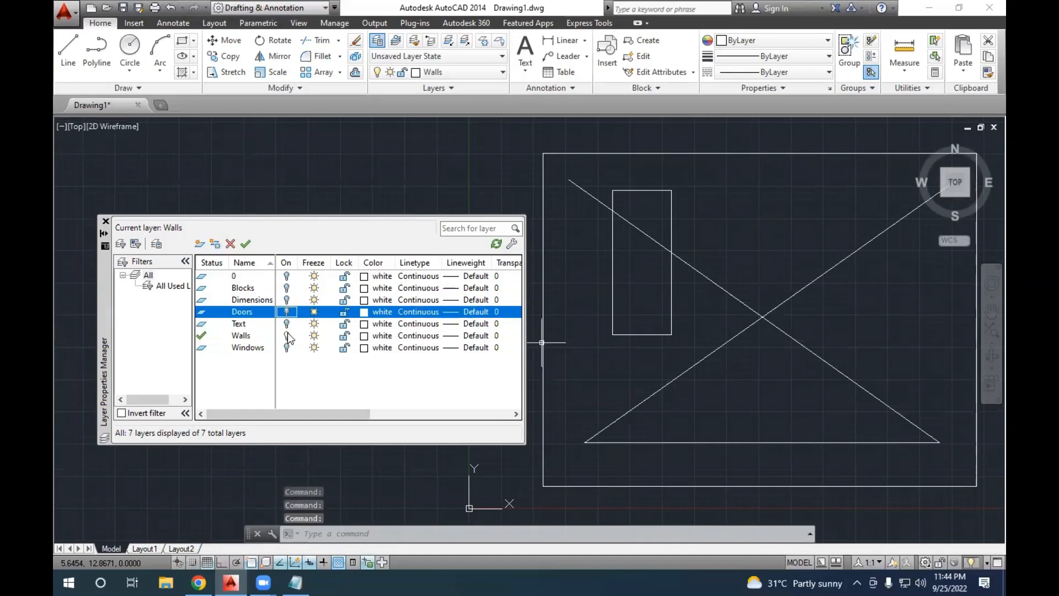
left_click(286, 335)
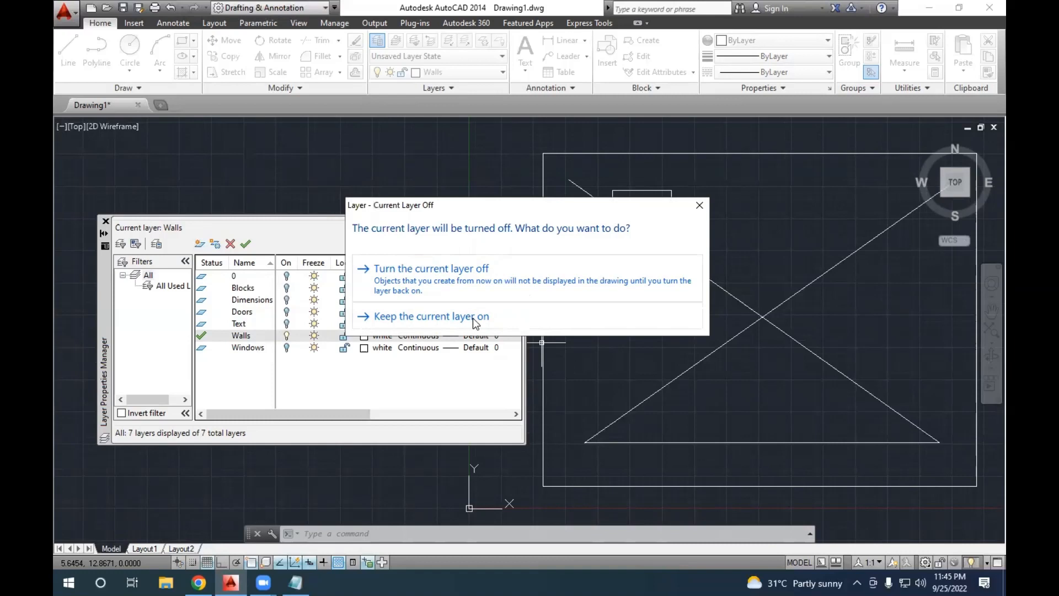
left_click(455, 283)
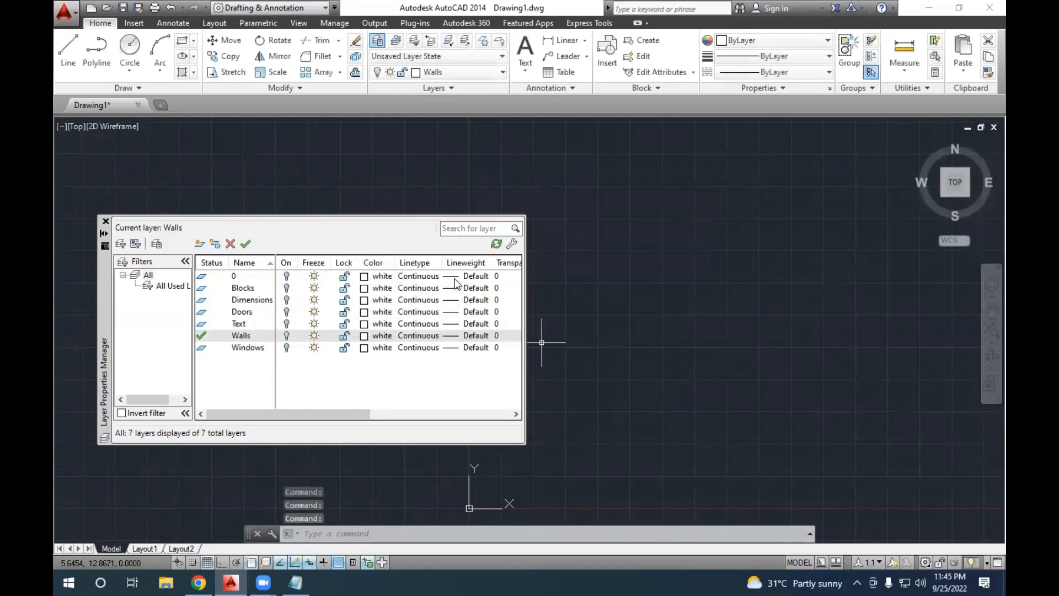
Turn the layers 0, Blocks, Dimensions, Doors, Text and Windows back on, keeping Walls off.
scroll(670, 281, "down", 3)
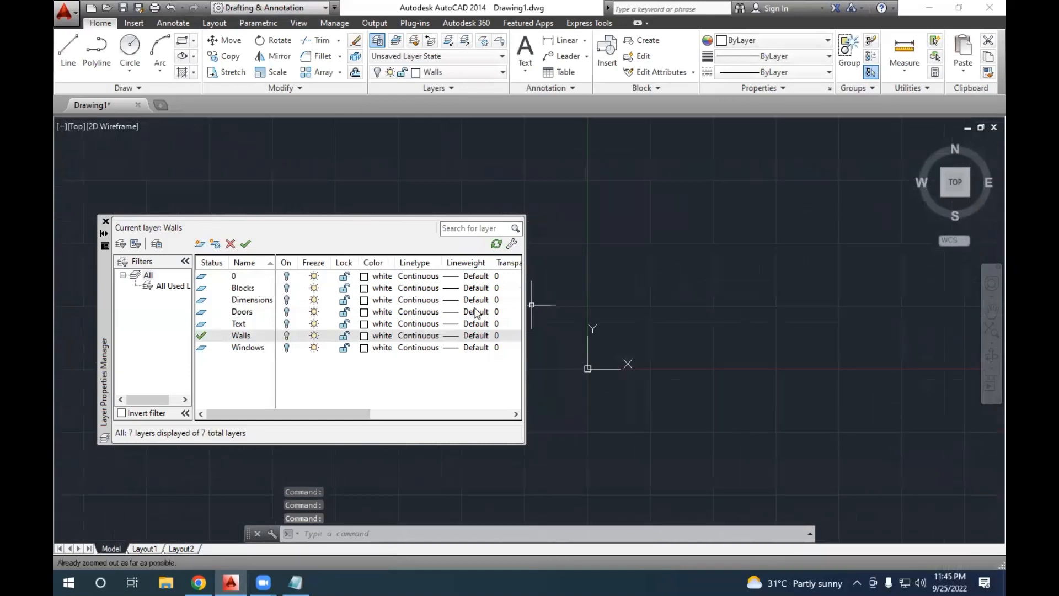
left_click_drag(287, 276, 291, 326)
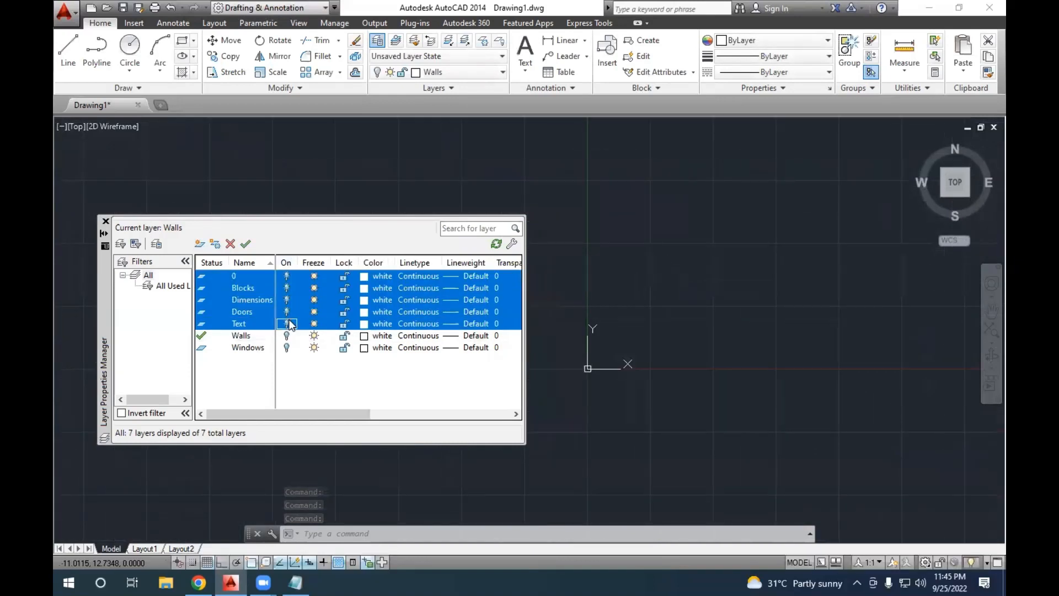
left_click(290, 324)
left_click(288, 350)
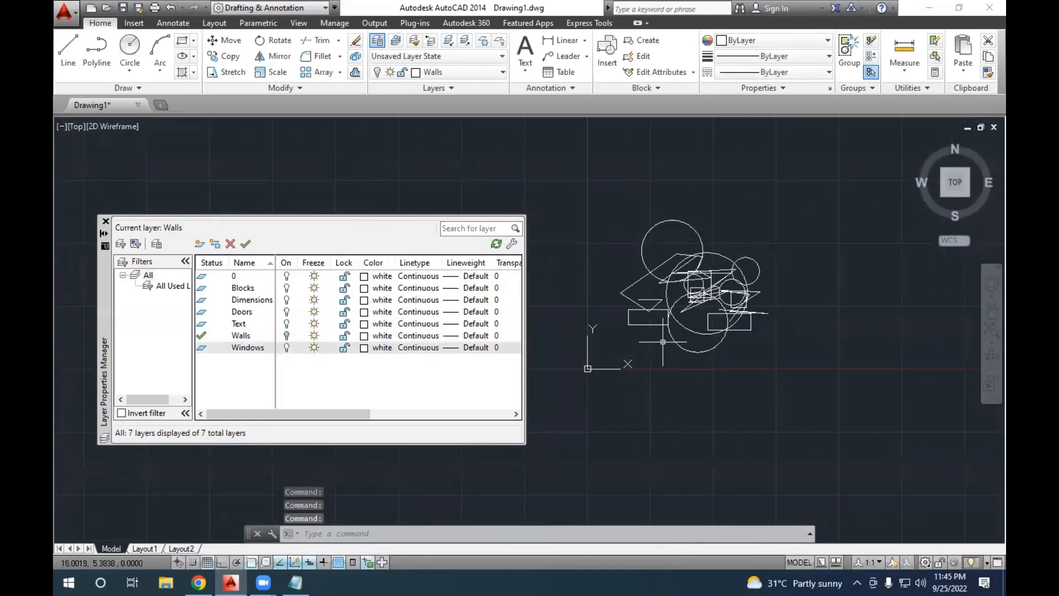
Draw two tall, narrow rectangles side by side in the empty area left of the existing shapes while Walls is off.
scroll(619, 317, "up", 3)
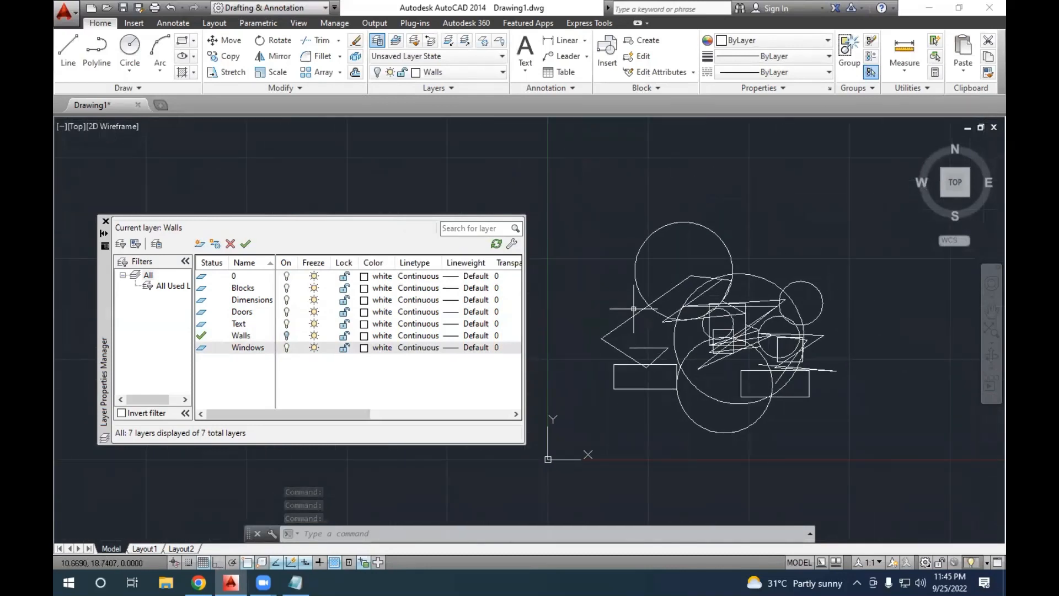
middle_click_drag(640, 298, 620, 331)
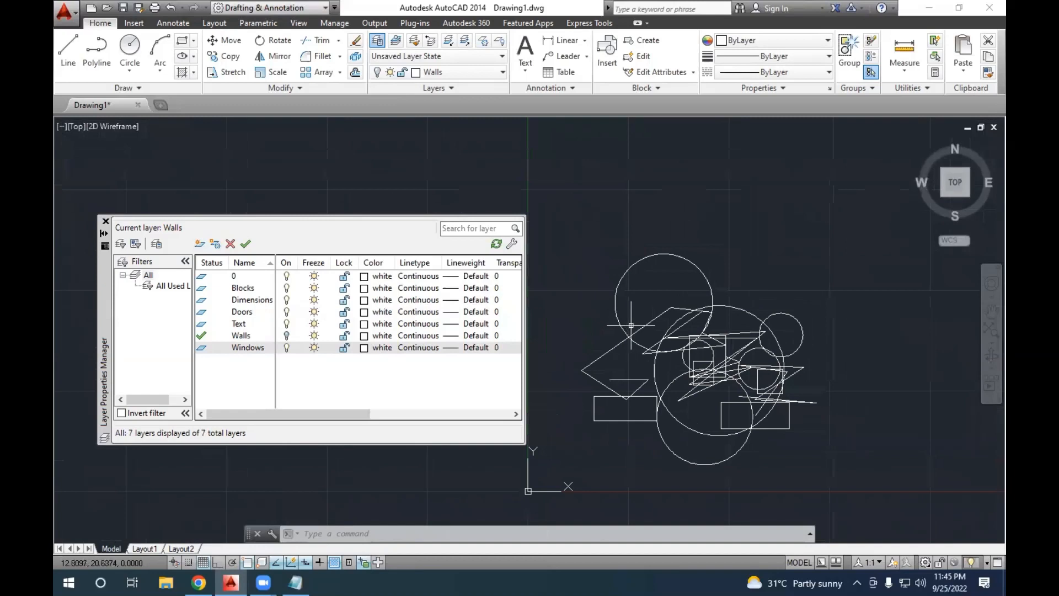
type("rec")
key("Return")
middle_click_drag(716, 294, 894, 311)
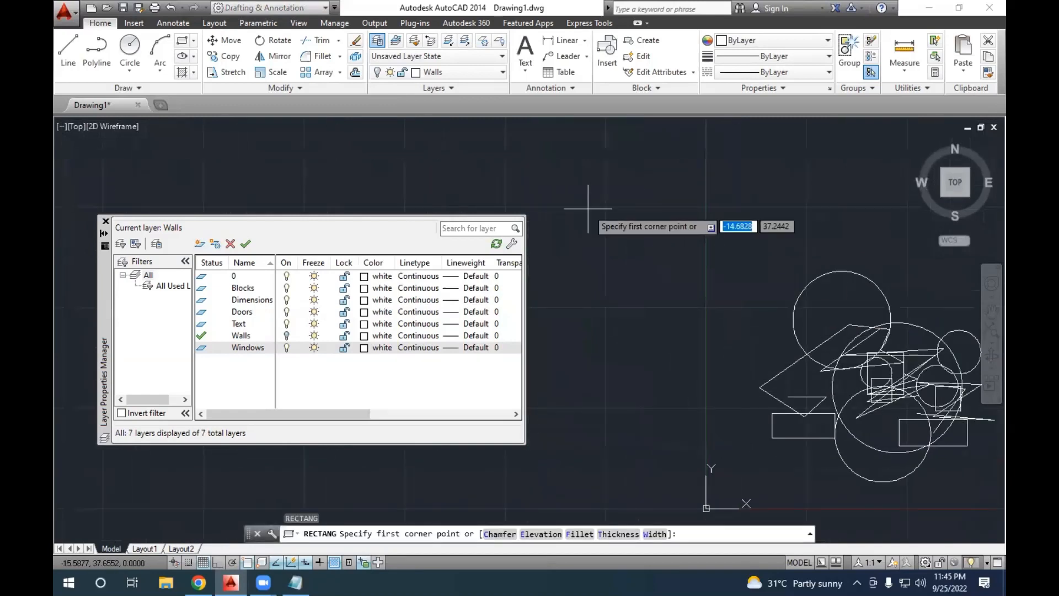
left_click(572, 210)
left_click(621, 470)
type("re")
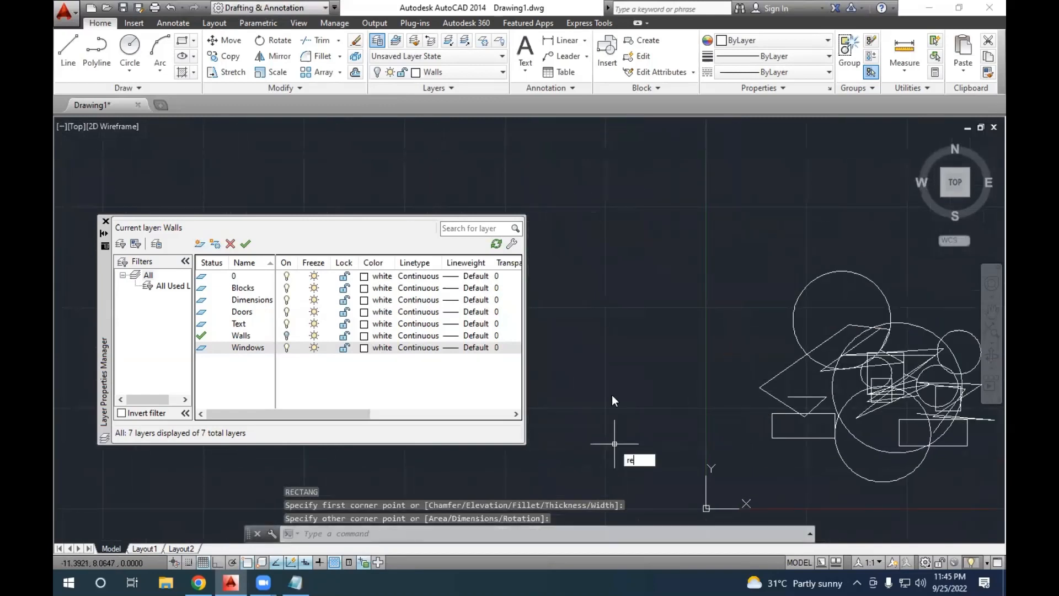
type("c")
key("Return")
left_click(625, 194)
left_click(683, 445)
Draw a chain of five connected line segments across the area of the two hidden tall rectangles.
type("l")
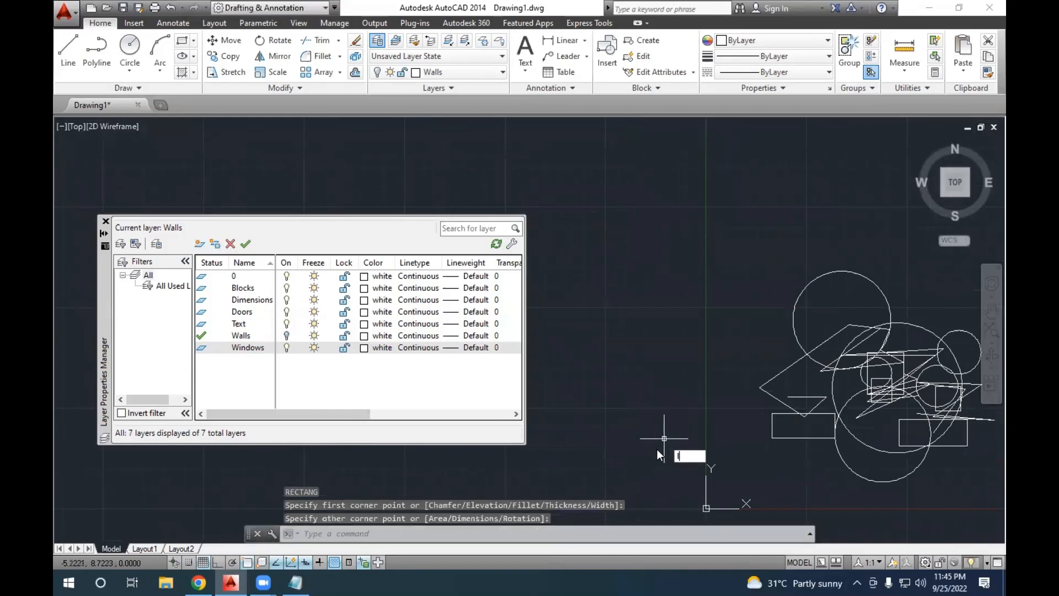
key("Return")
left_click(612, 473)
left_click(696, 251)
left_click(612, 232)
left_click(573, 379)
left_click(682, 407)
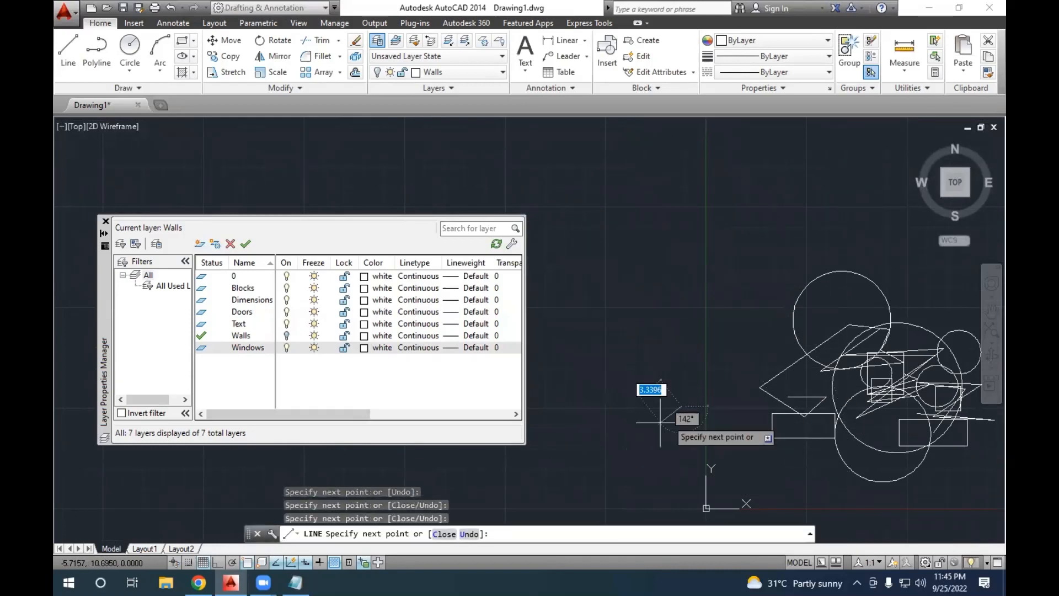
left_click(624, 455)
key("Escape")
Draw a circle of about 19.9 radius left of the hidden rectangles and two smaller circles inside it.
type("c")
key("Return")
middle_click_drag(674, 390, 778, 424)
left_click(580, 307)
left_click(680, 423)
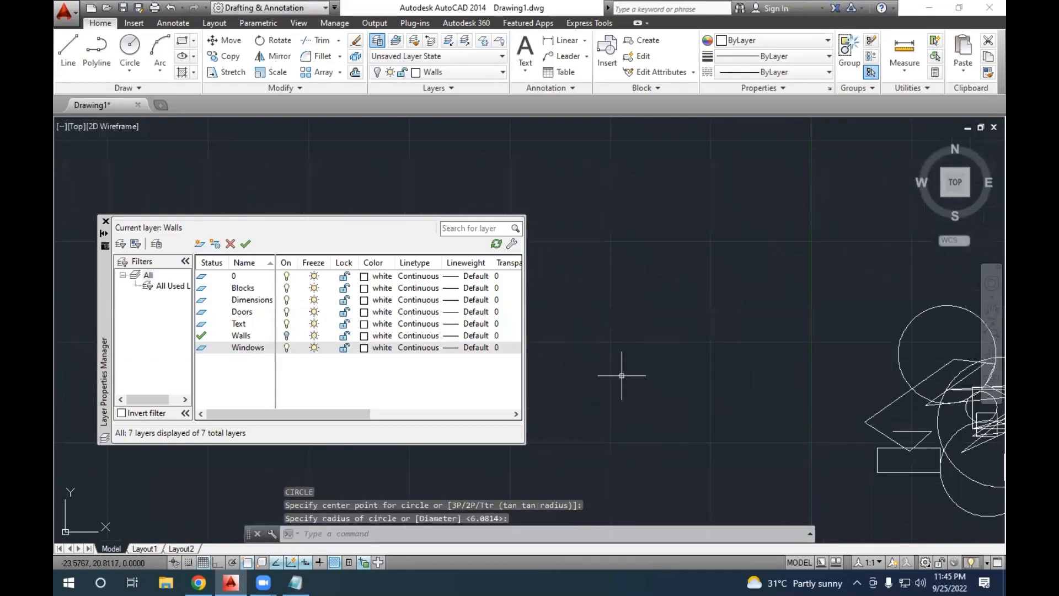
type("c")
key("Return")
left_click(581, 299)
left_click(612, 337)
type("c")
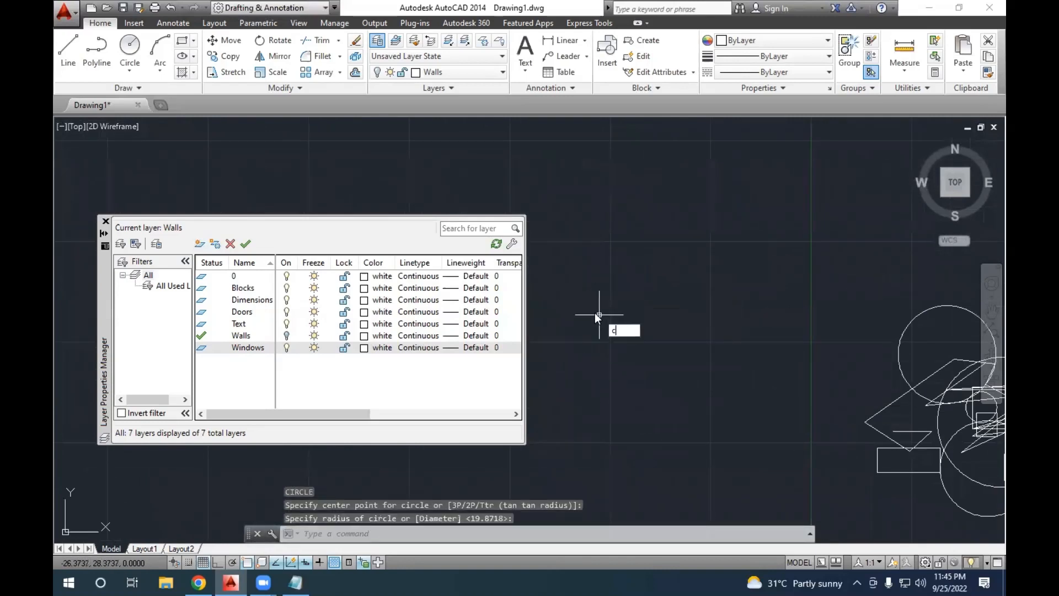
key("Return")
left_click(574, 301)
left_click(570, 321)
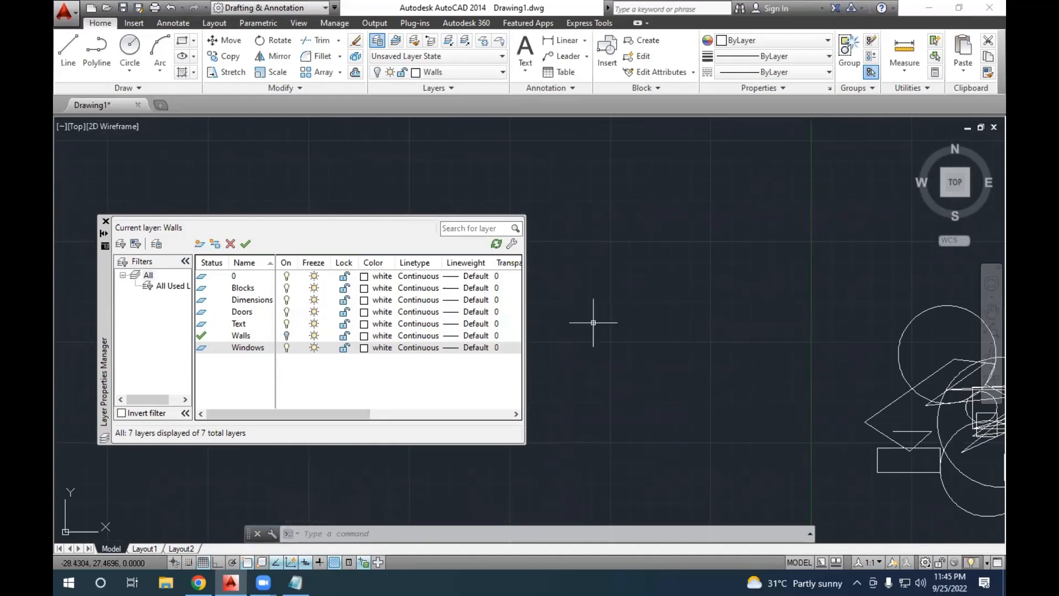
Turn off the layers 0, Blocks, Dimensions, Doors, Text and Windows so that every layer is off.
scroll(589, 280, "down", 6)
middle_click_drag(705, 279, 714, 286)
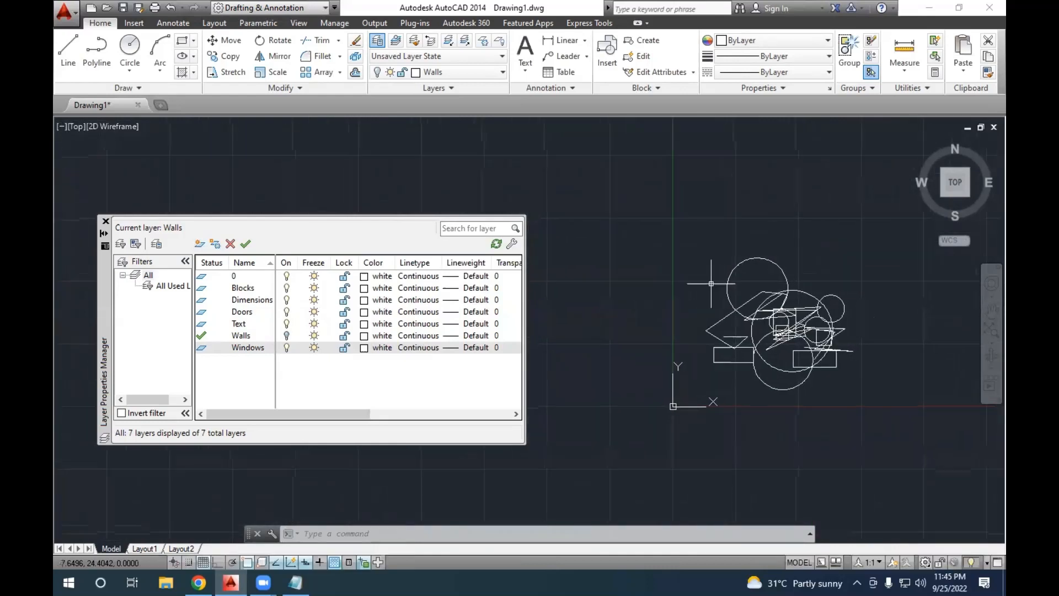
left_click_drag(287, 276, 287, 324)
left_click(287, 348)
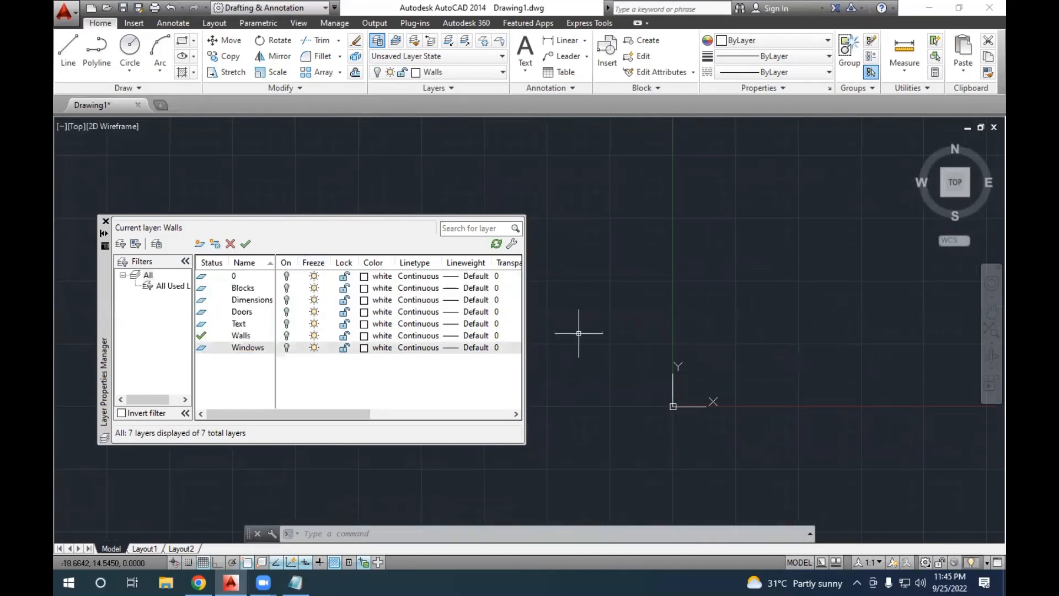
Turn the Walls layer on to view the shapes drawn while it was hidden, and turn it off again.
middle_click_drag(629, 331, 690, 338)
left_click(287, 335)
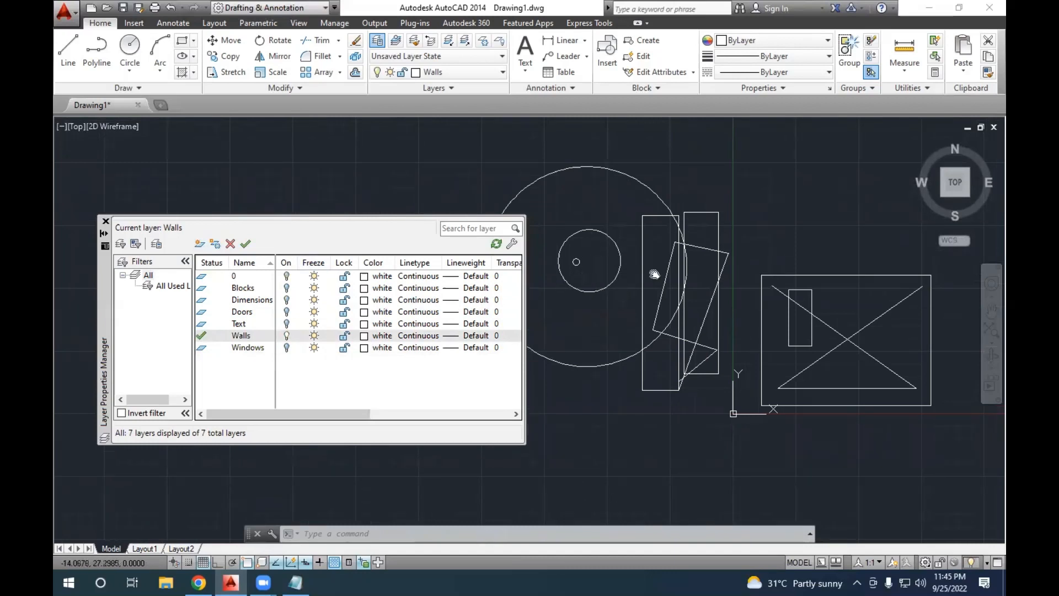
middle_click_drag(653, 274, 637, 264)
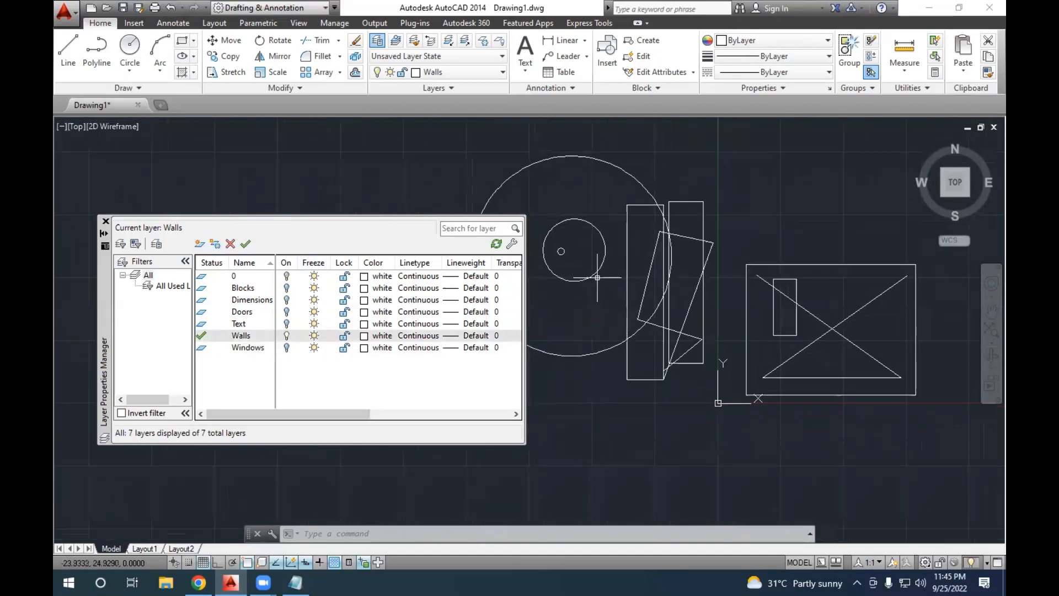
left_click(286, 335)
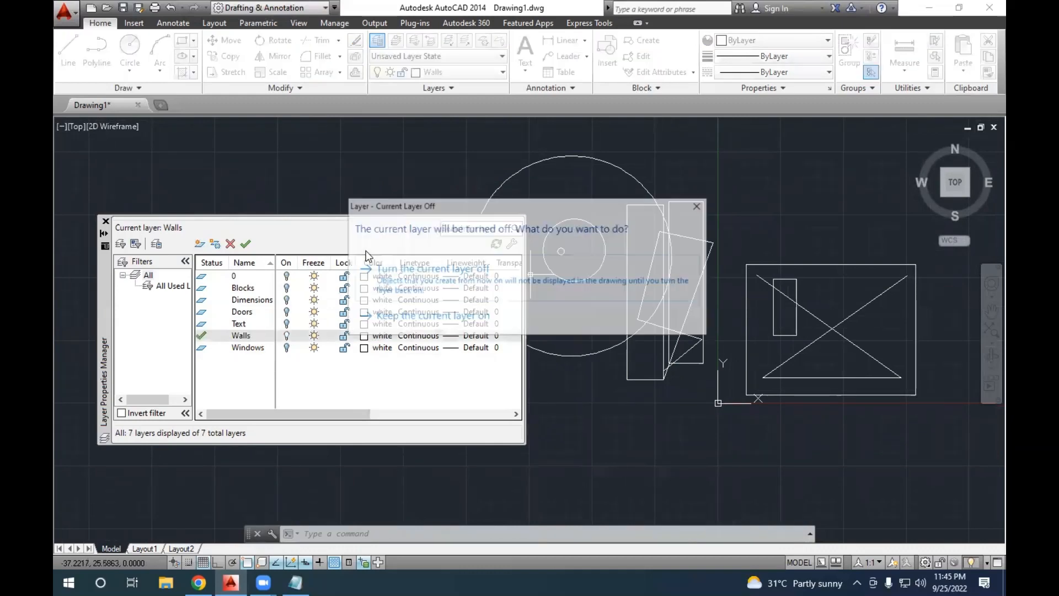
left_click(485, 275)
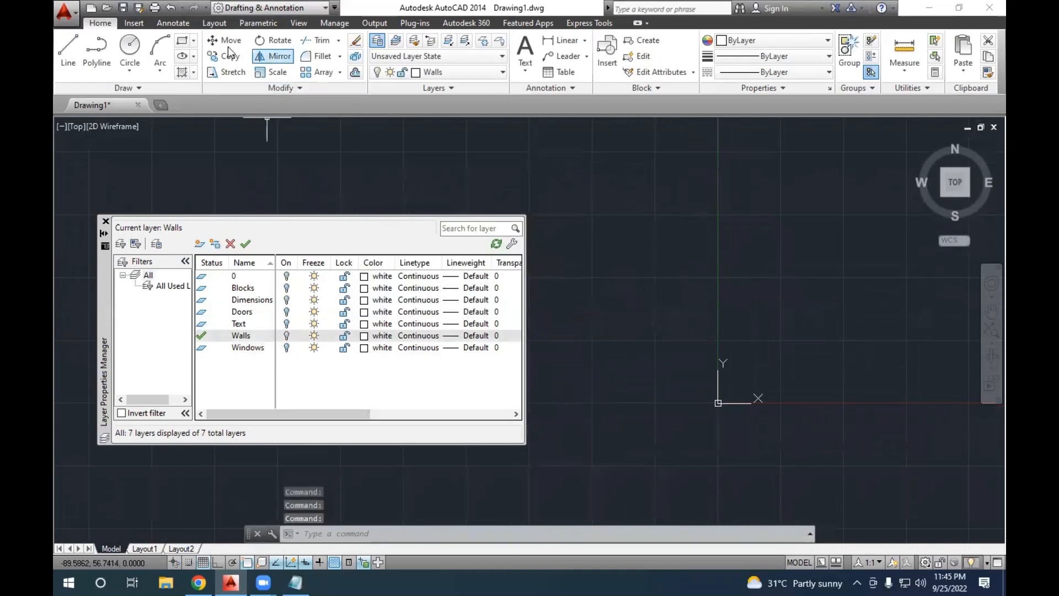
Draw a long open zigzag polyline above the hidden circles and tall rectangles on the turned-off Walls layer.
left_click(100, 52)
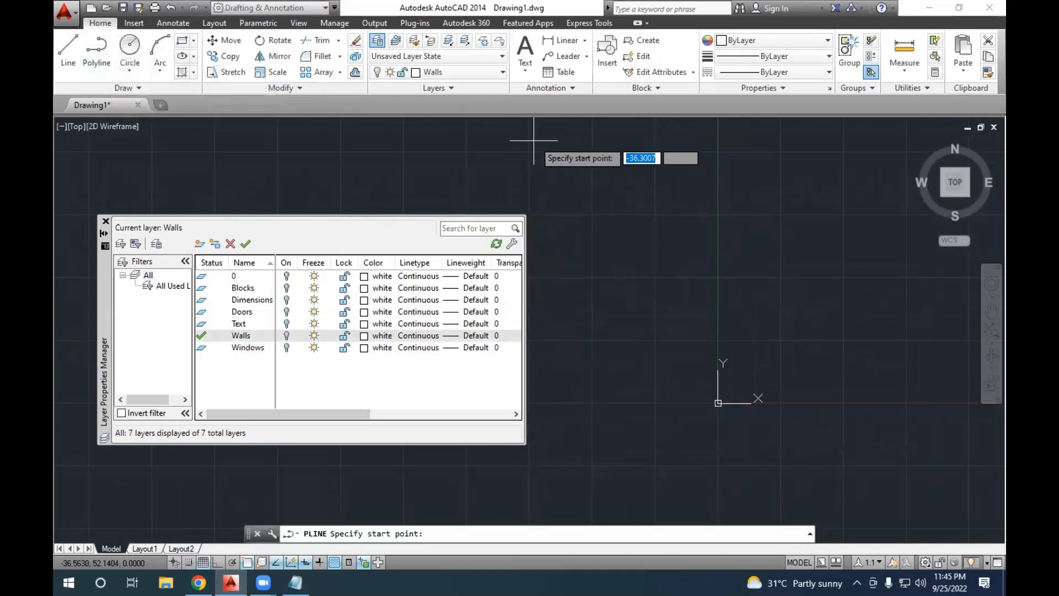
left_click(528, 141)
left_click(670, 145)
left_click(670, 177)
left_click(548, 179)
left_click(410, 151)
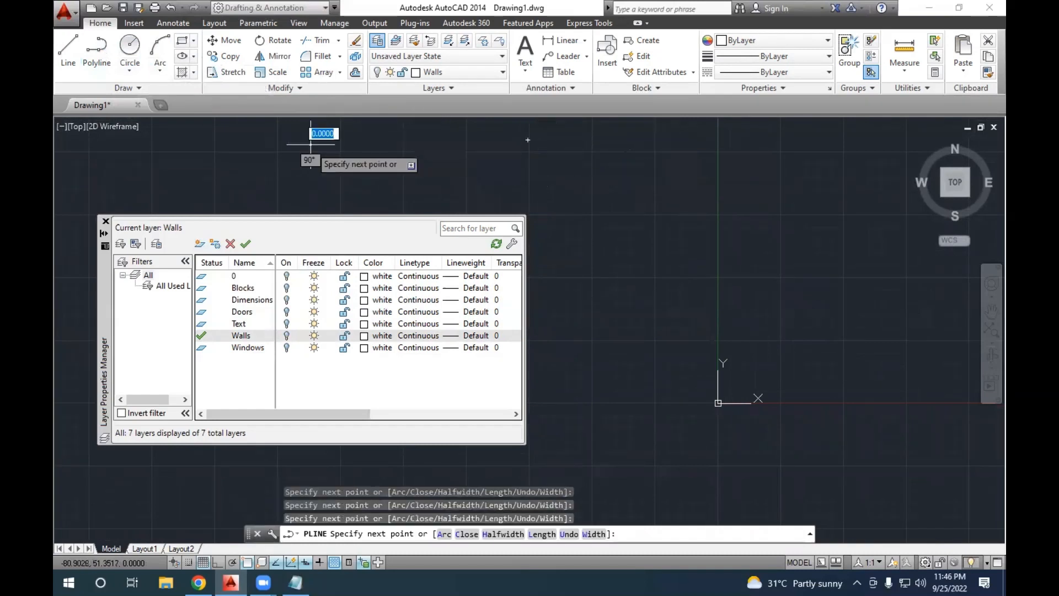
left_click(317, 171)
left_click(392, 177)
left_click(545, 199)
key("Escape")
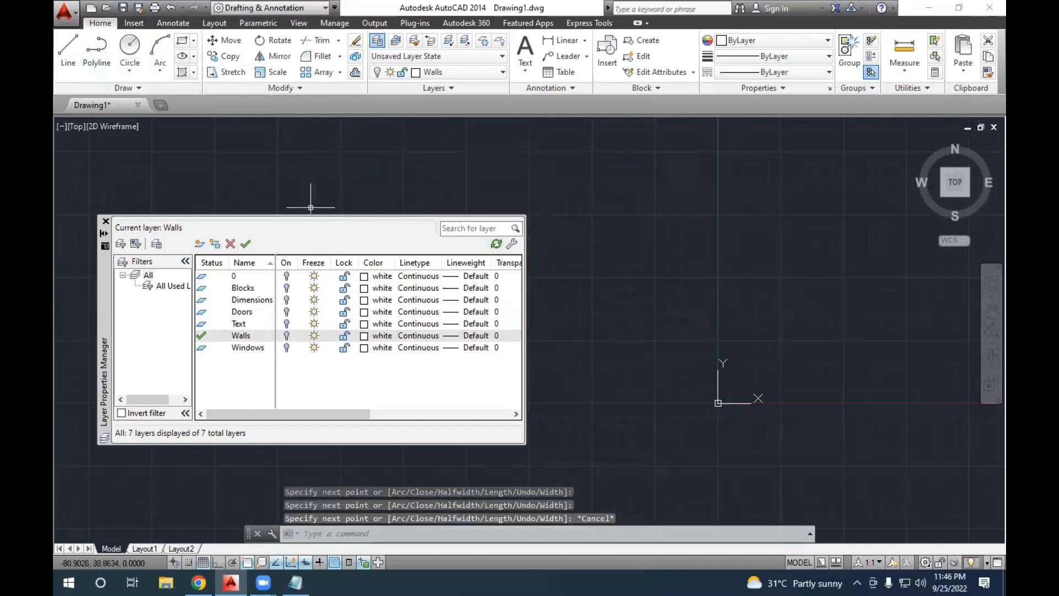
Turn on the Walls layer, plus the layers 0, Blocks, Dimensions, Doors, Text and Windows.
left_click(287, 335)
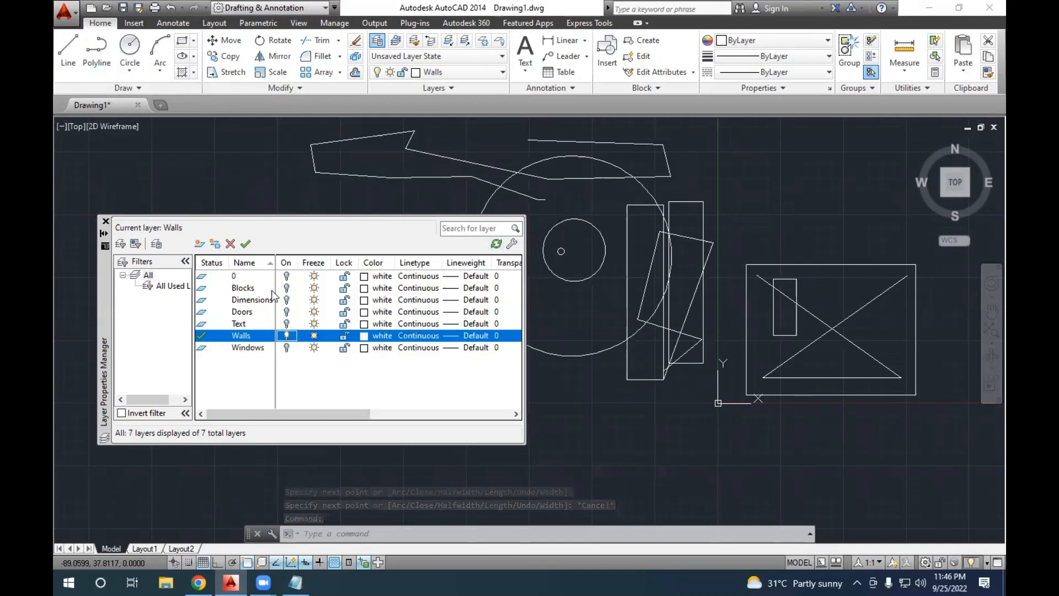
left_click_drag(289, 275, 289, 347)
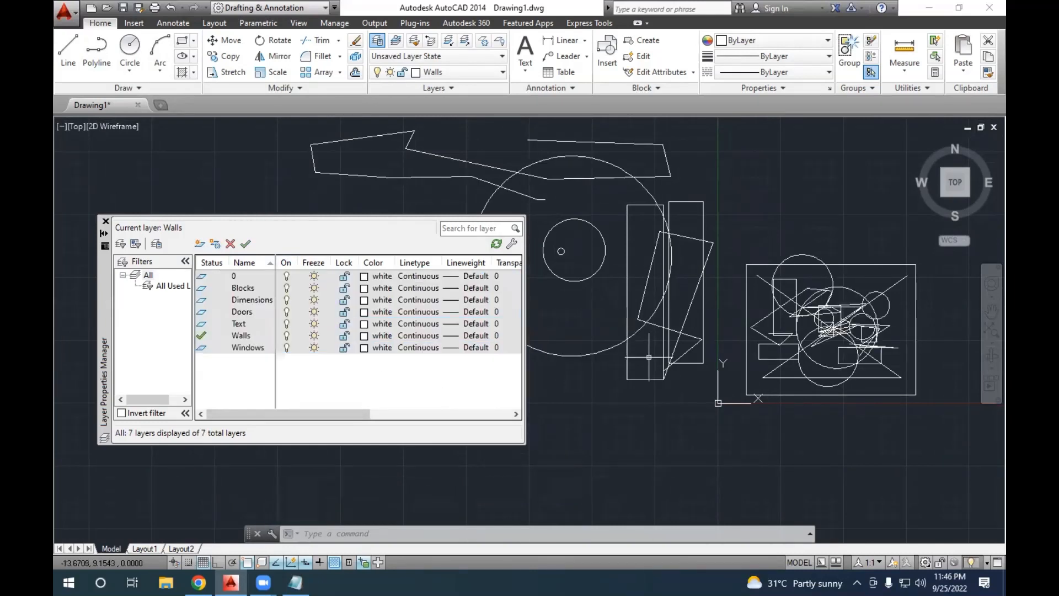
middle_click_drag(647, 360, 659, 360)
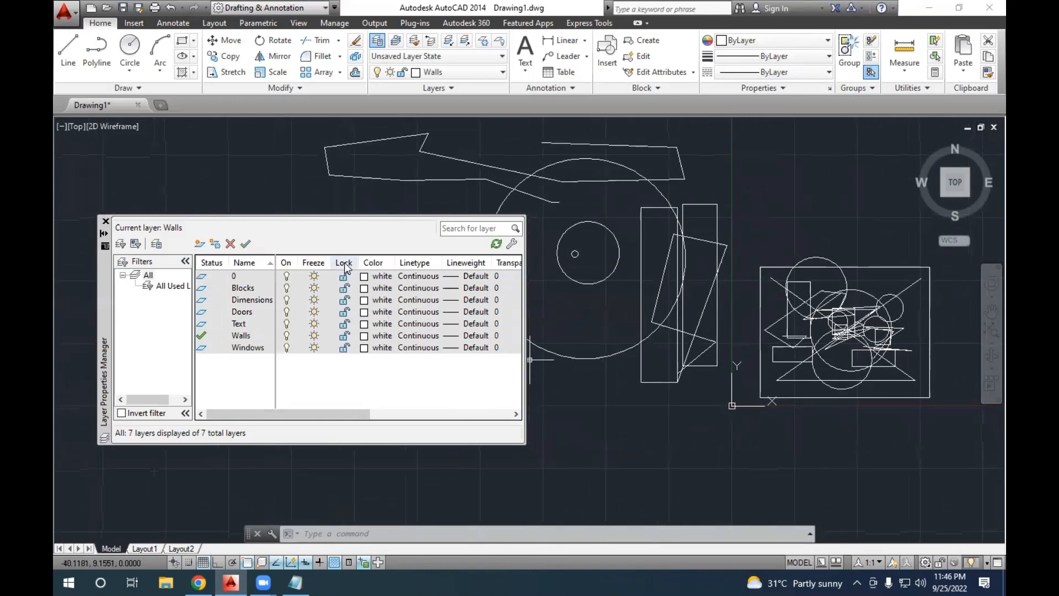
Lock all seven layers at once, including the current Walls layer.
left_click_drag(346, 277, 343, 350)
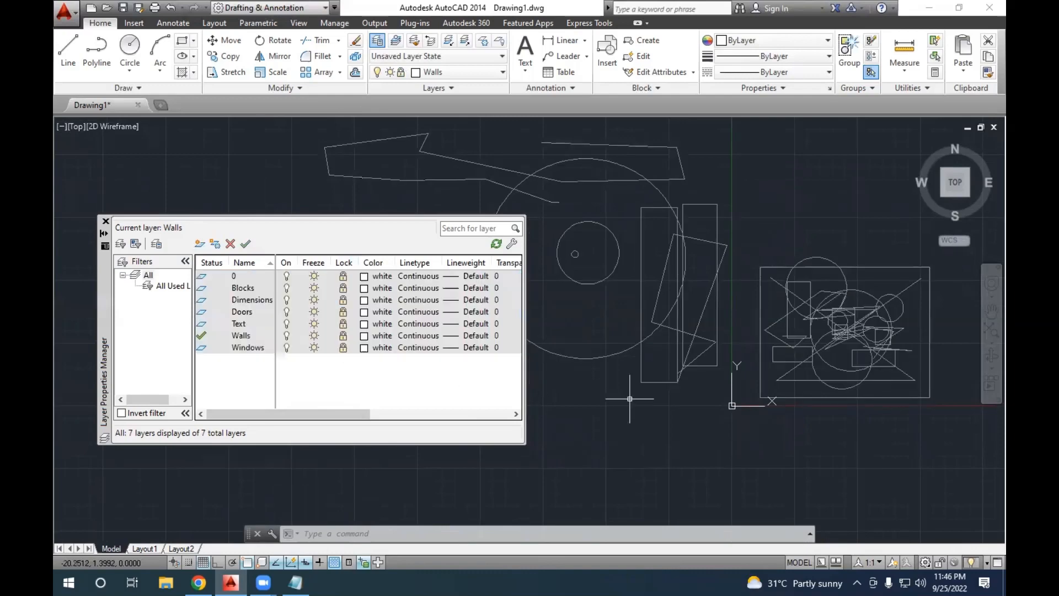
mouse_move(687, 360)
middle_mouse_down()
mouse_move(636, 385)
mouse_move(662, 388)
middle_mouse_up()
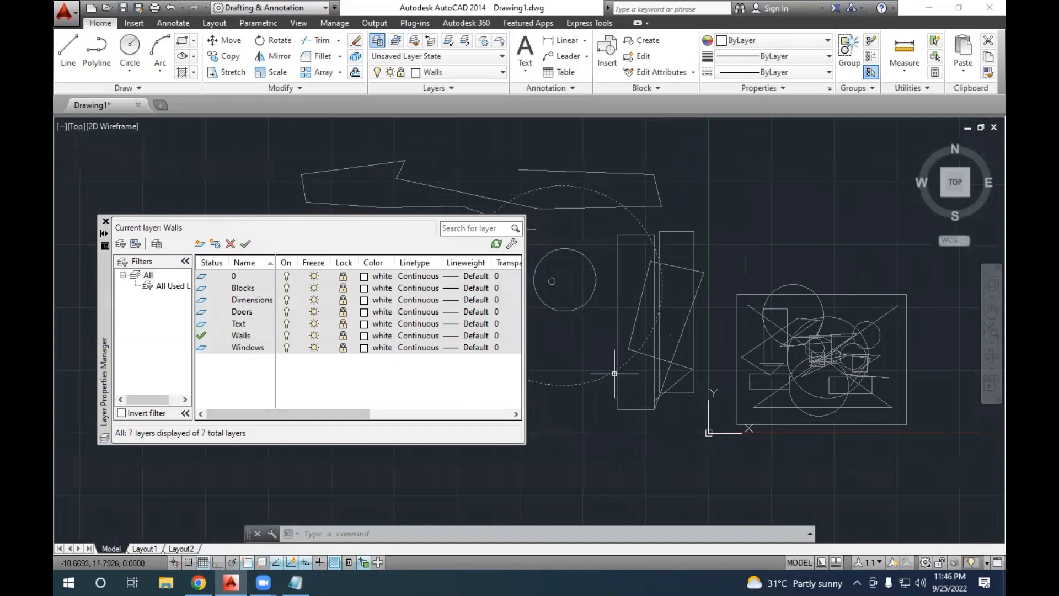
left_click(247, 347)
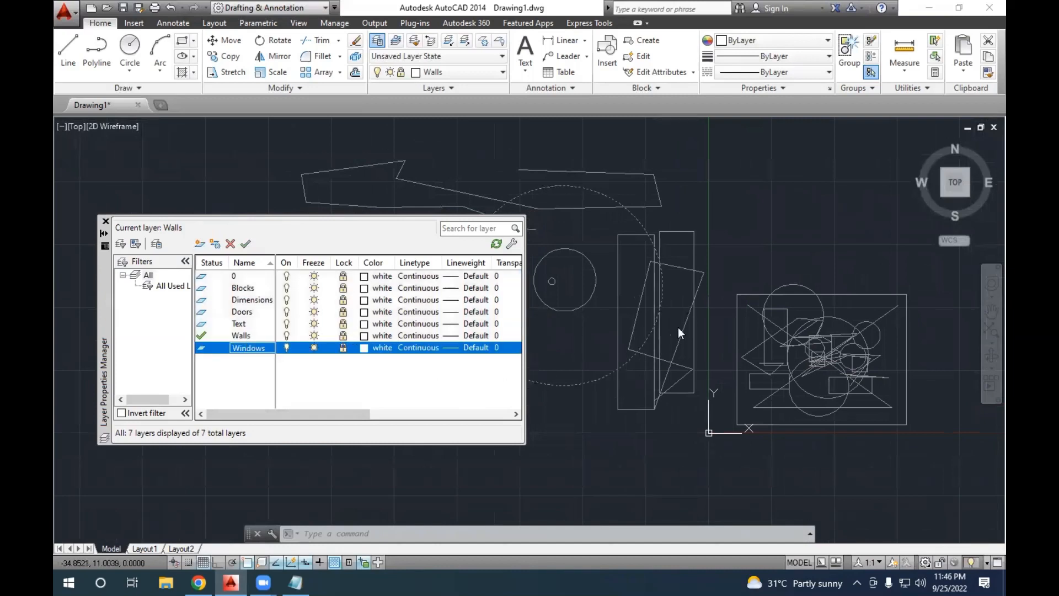
middle_click_drag(594, 295, 632, 327)
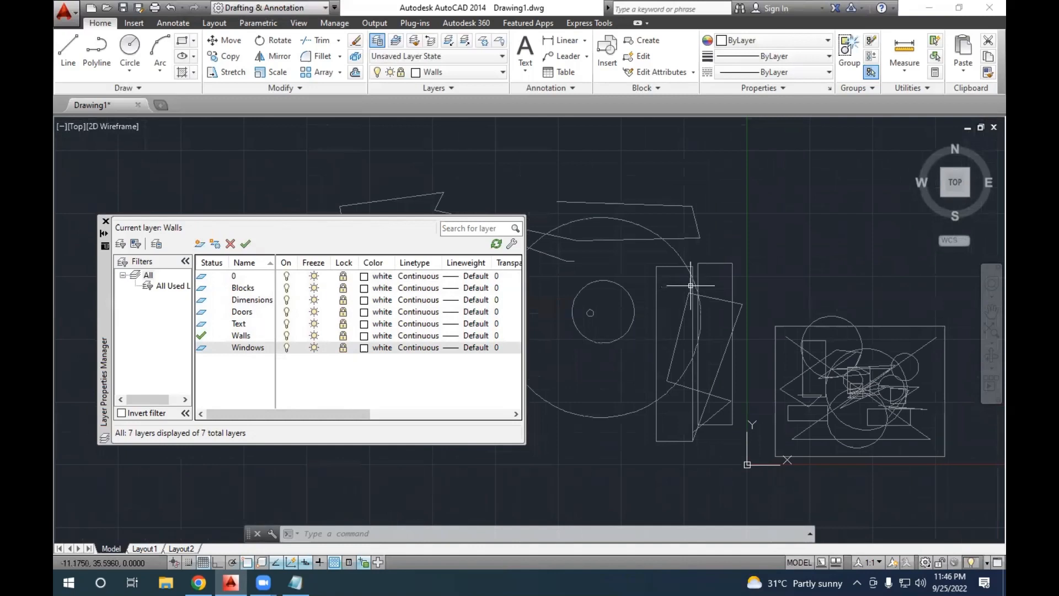
Draw a circle in the empty area above the large rectangle on the locked Walls layer.
mouse_move(686, 310)
middle_mouse_down()
mouse_move(695, 266)
mouse_move(688, 329)
mouse_move(668, 350)
middle_mouse_up()
type("c")
key("Return")
left_click(778, 279)
left_click(821, 278)
Draw a horizontal rectangle that overlaps the new circle and extends past its right side.
type("r")
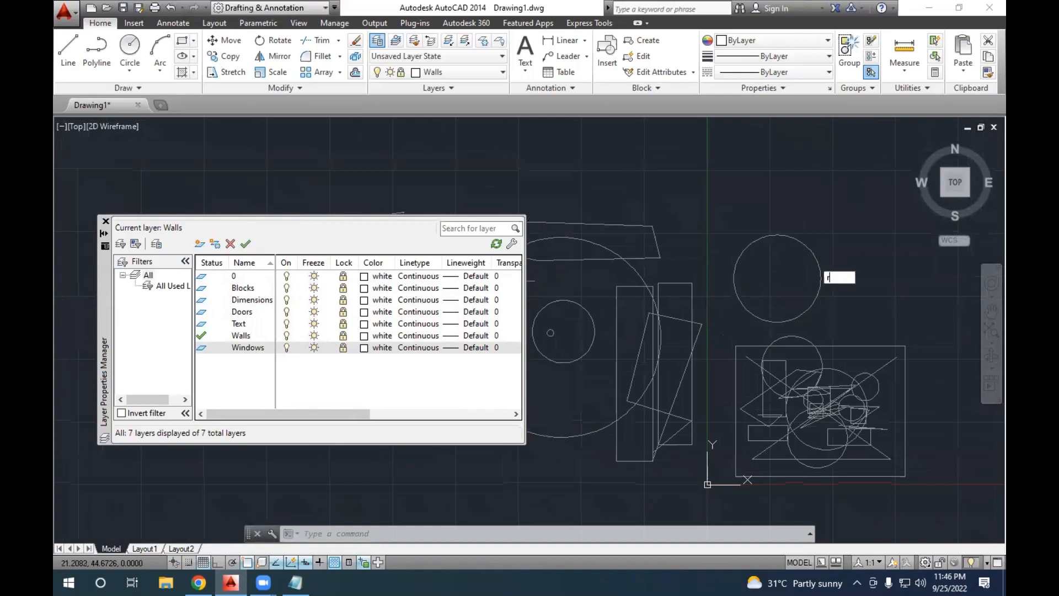
key("Return")
left_click(760, 255)
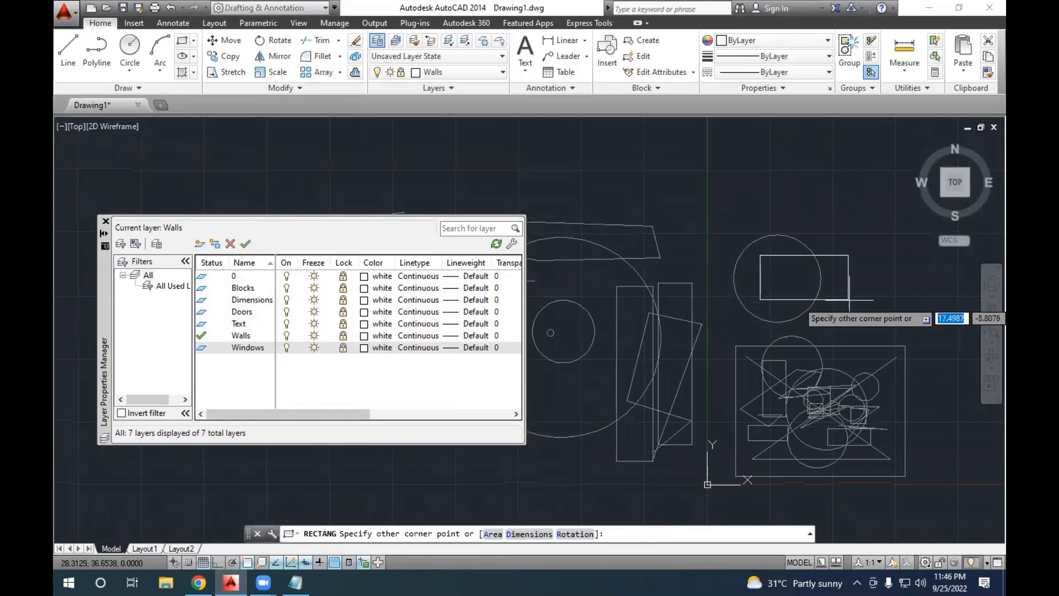
left_click(866, 304)
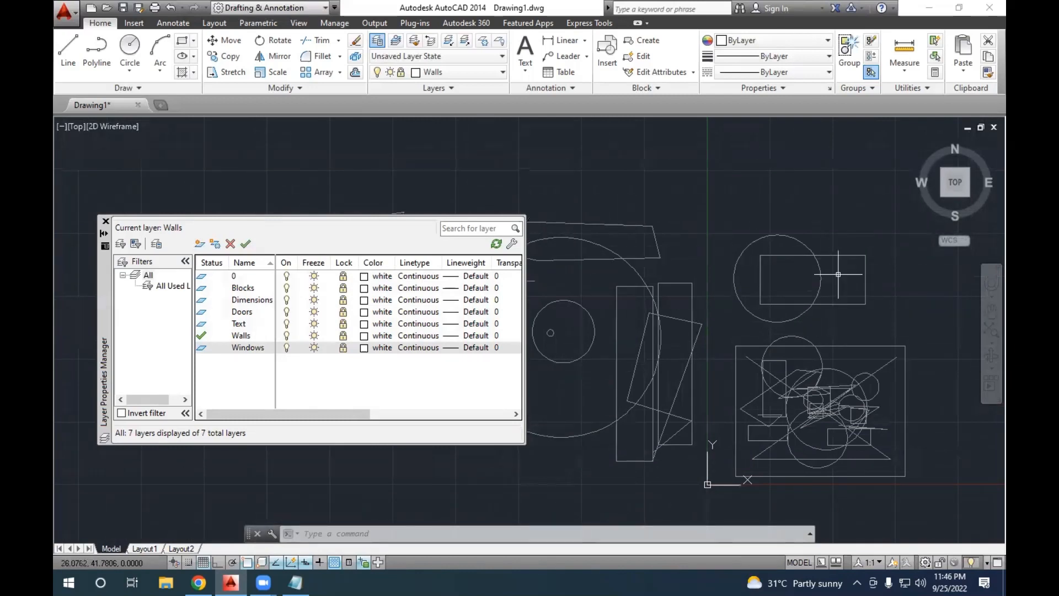
Select the rectangle overlapping the new circle and examine how objects on locked layers look and respond.
left_click(827, 252)
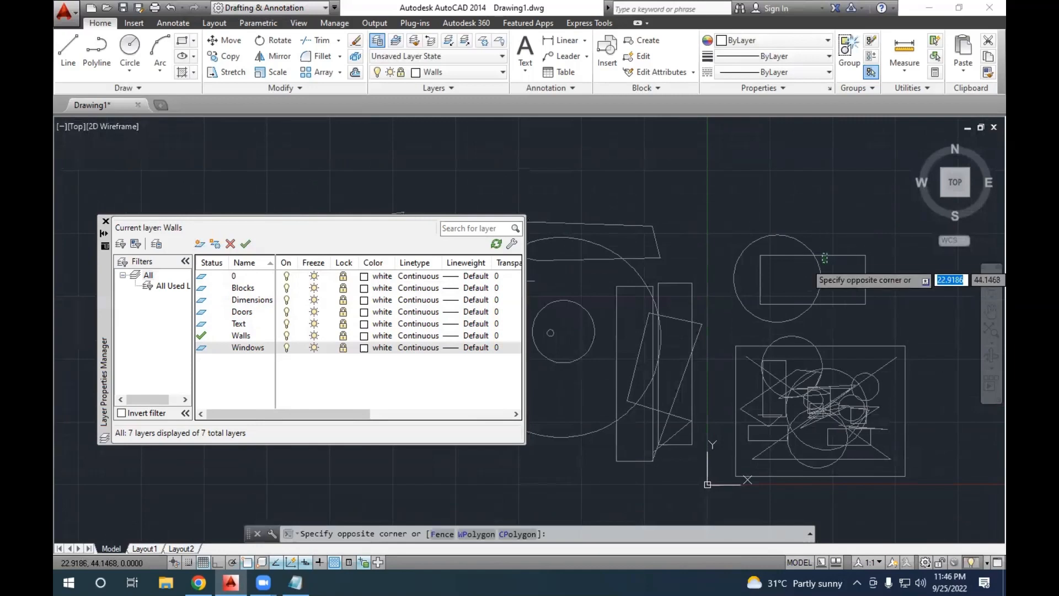
left_click(822, 263)
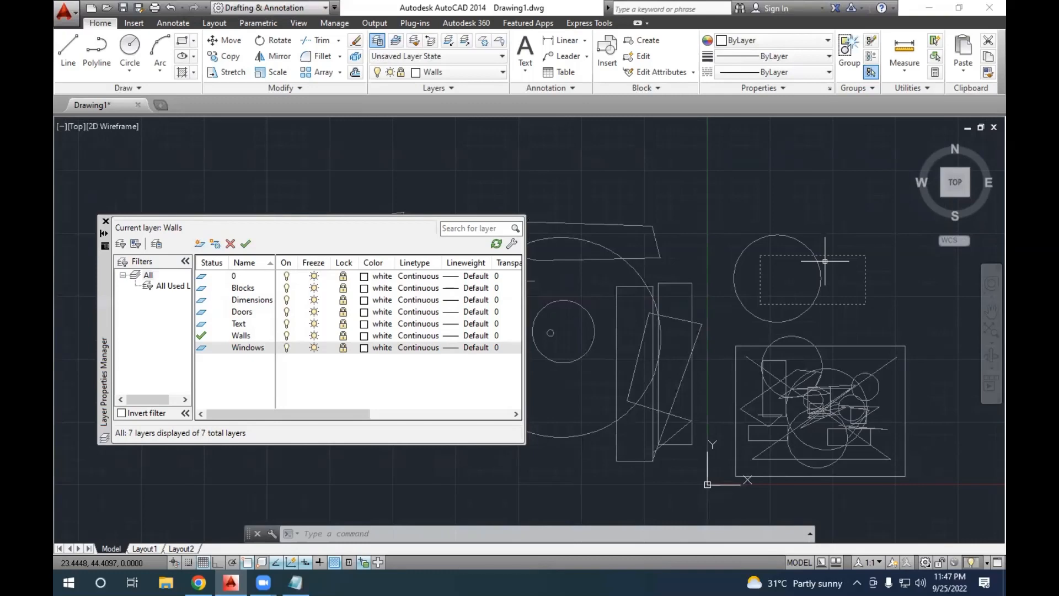
scroll(805, 386, "up", 6)
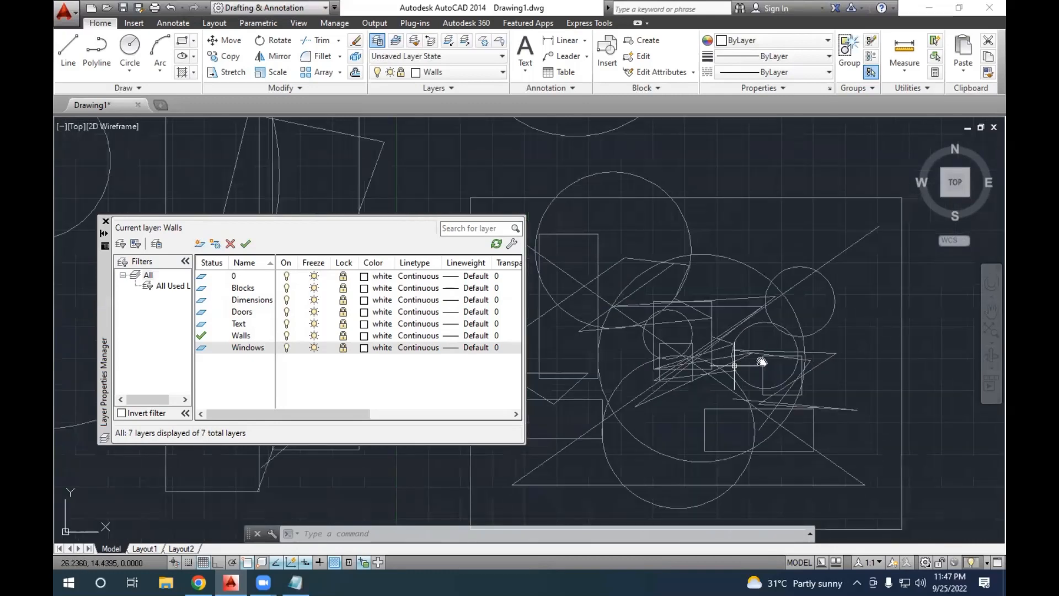
middle_click_drag(762, 362, 806, 347)
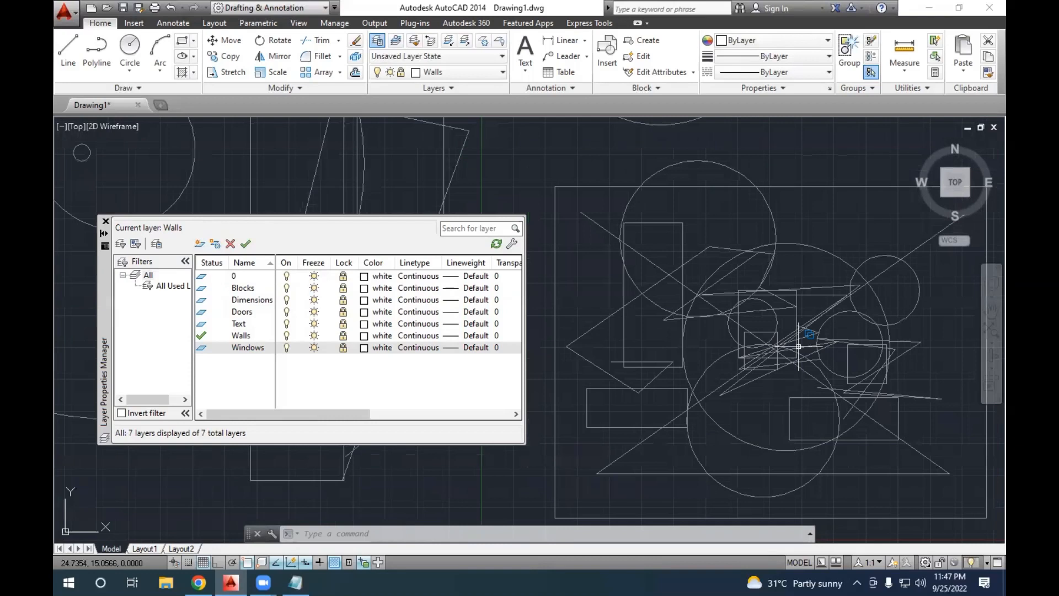
mouse_move(798, 347)
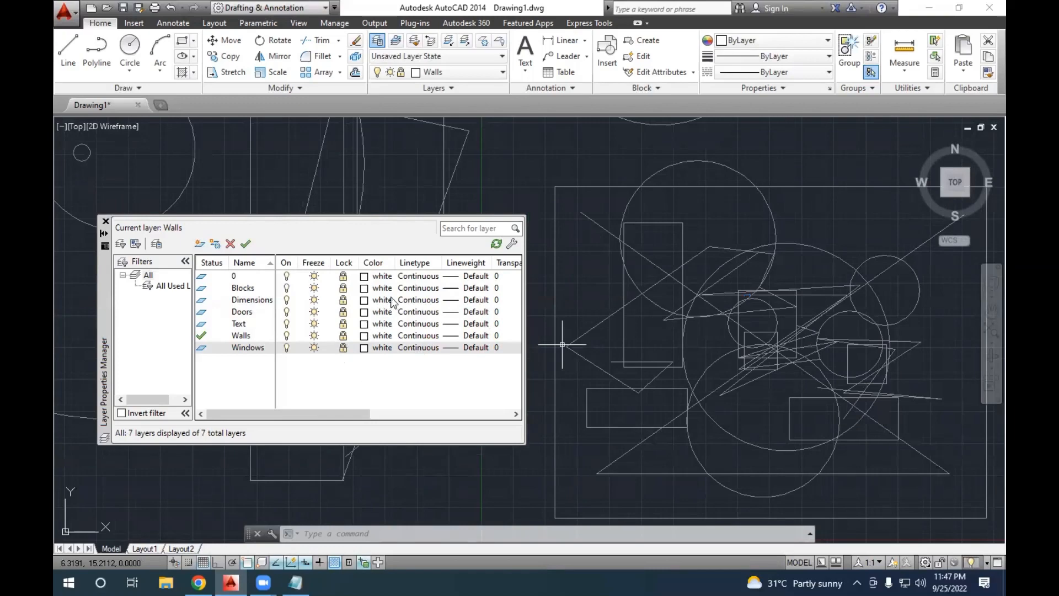
middle_click_drag(660, 286, 563, 469)
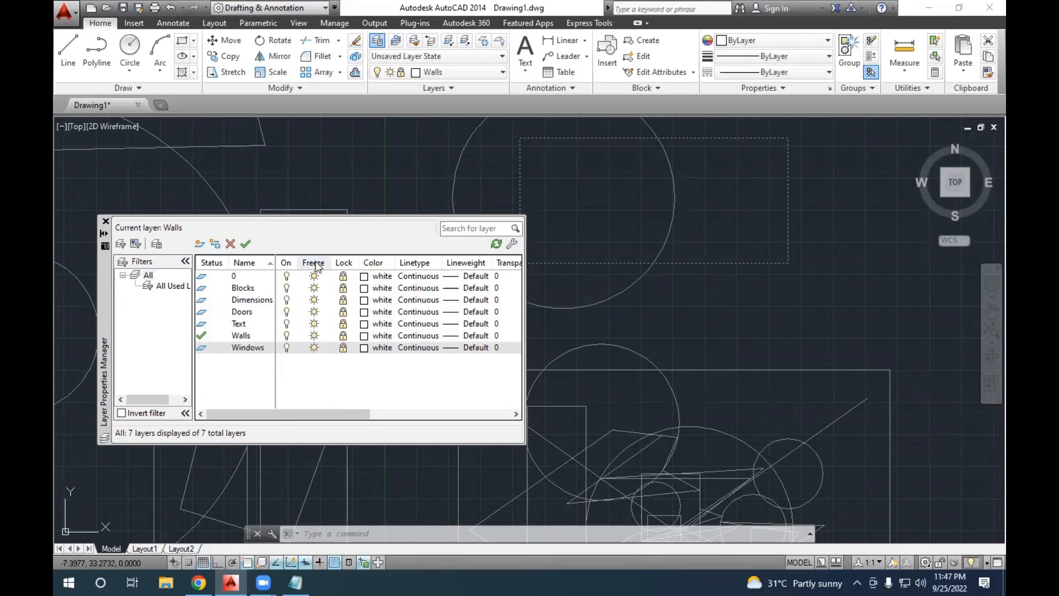
middle_click_drag(590, 304, 739, 277)
Unlock all seven layers together and try to freeze them all, including the current Walls layer.
left_click(348, 349)
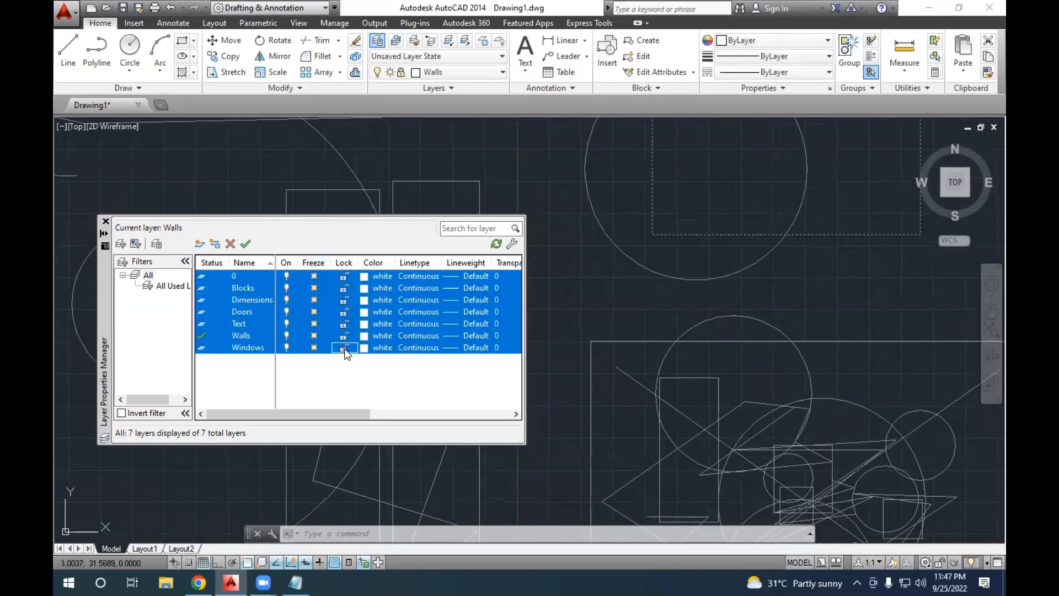
middle_click_drag(723, 339, 703, 297)
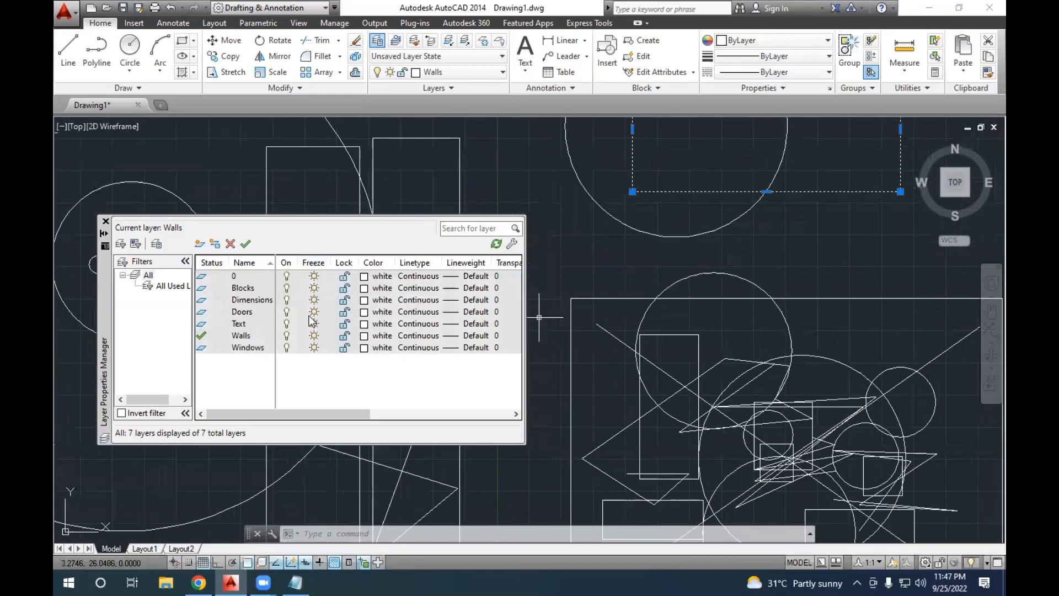
left_click(314, 288)
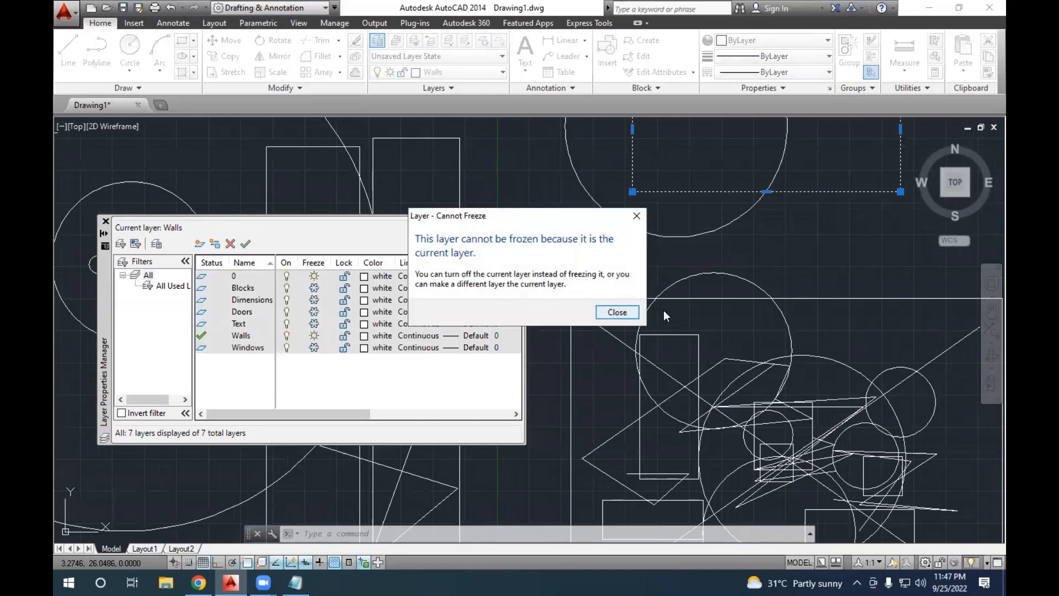
left_click(639, 217)
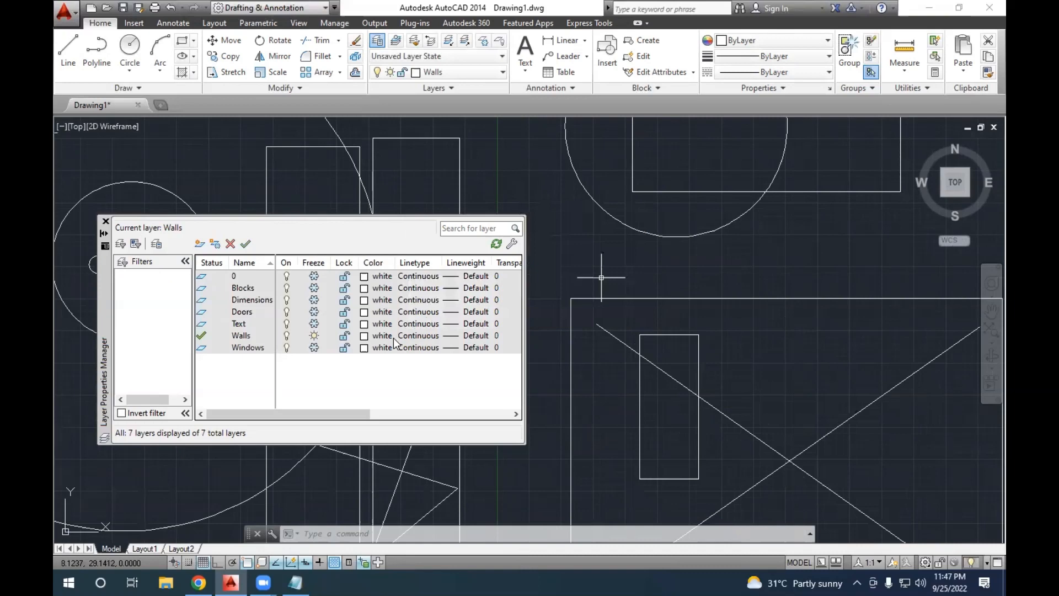
Thaw the layers 0, Blocks, Dimensions, Doors, Text and Windows one after another.
left_click(359, 364)
left_click(314, 277)
middle_click_drag(643, 297, 623, 230)
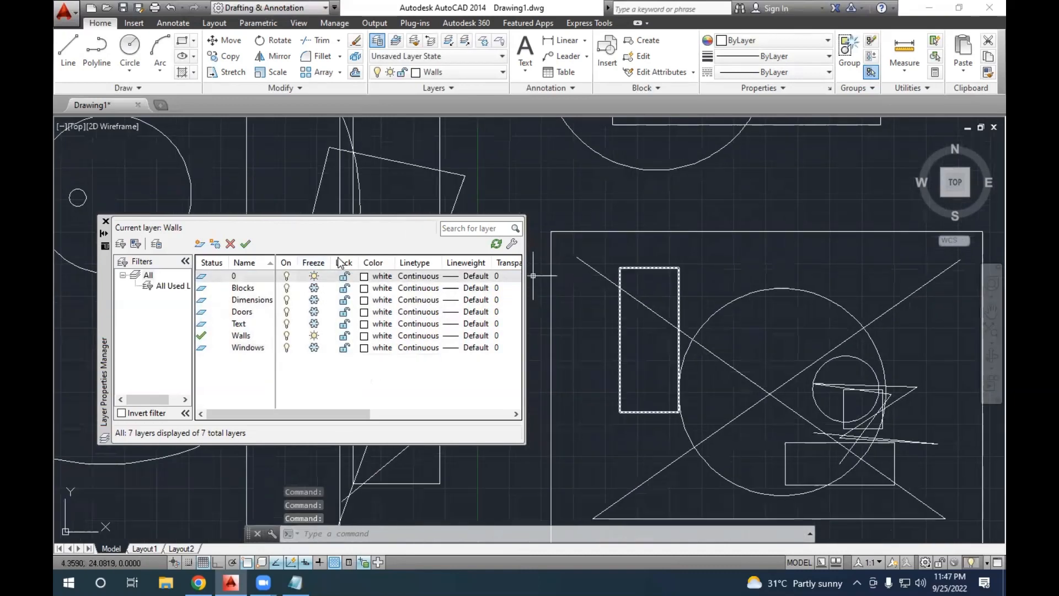
left_click(314, 288)
left_click(314, 299)
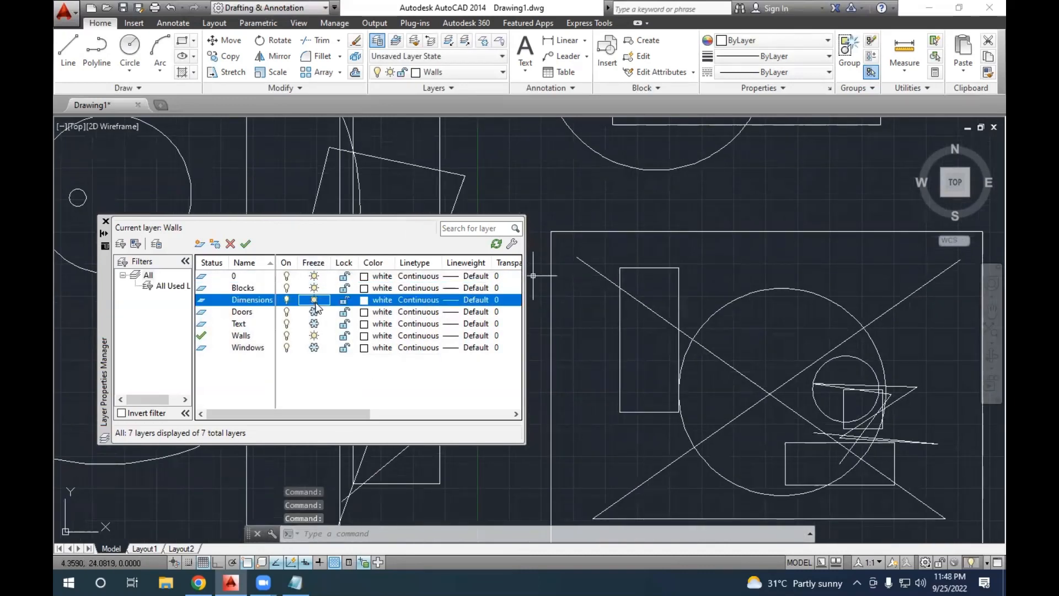
left_click(314, 311)
left_click(314, 323)
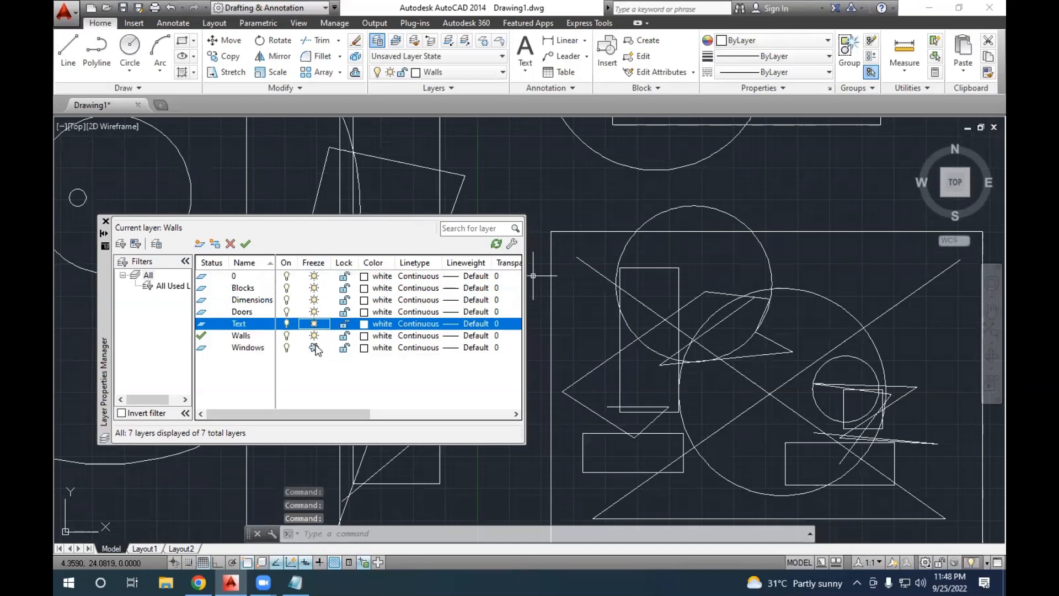
left_click(314, 348)
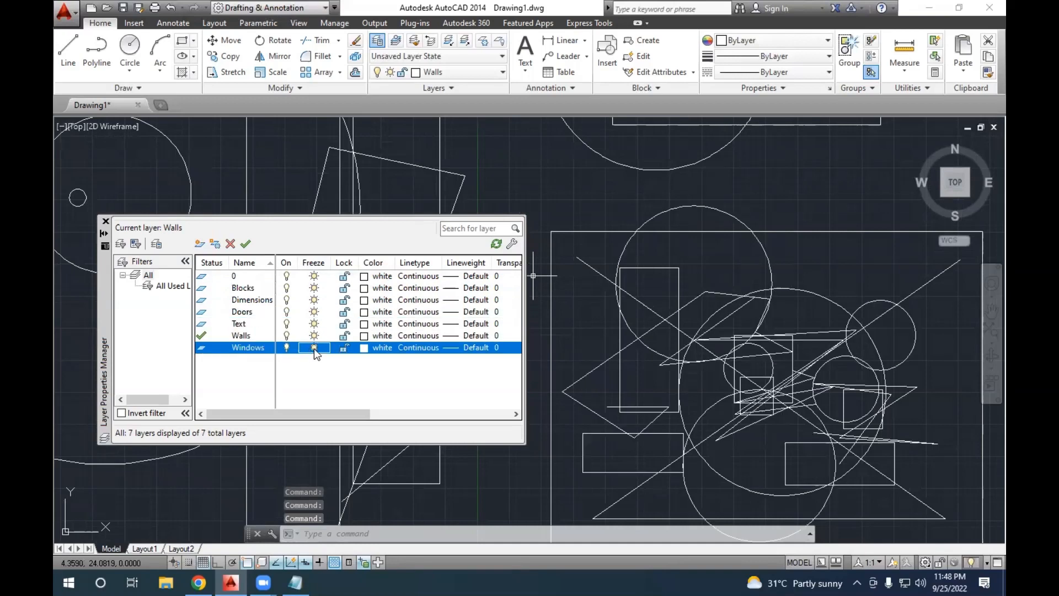
Freeze the layers Windows, Text, Doors, Dimensions, Blocks and 0 individually, leaving out Walls.
left_click(314, 348)
left_click(314, 323)
left_click(313, 312)
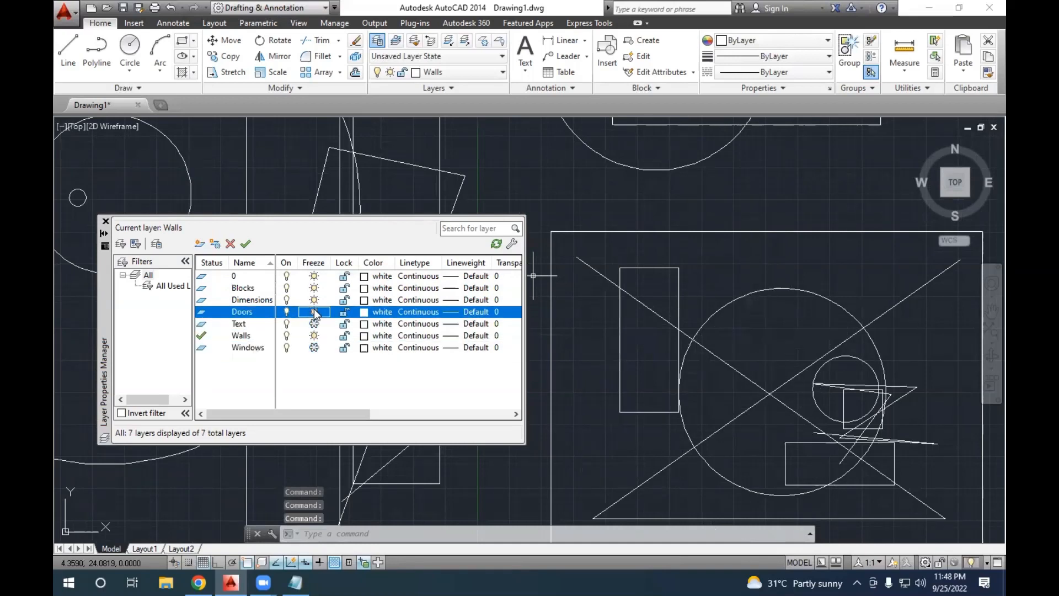
left_click(314, 300)
left_click(314, 287)
left_click(314, 276)
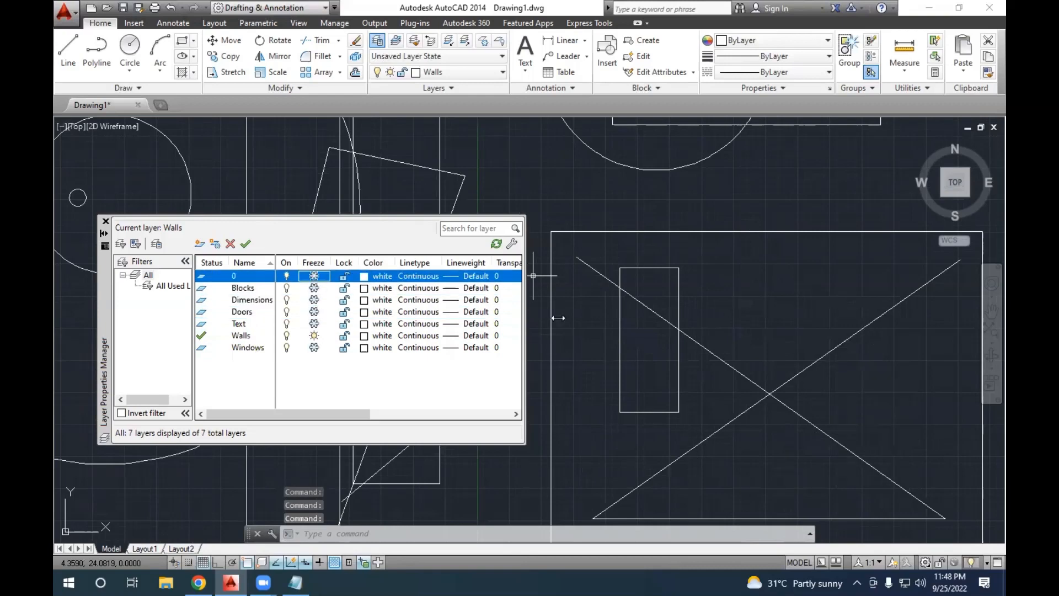
Try to freeze the current Walls layer on its own.
scroll(575, 326, "down", 4)
mouse_move(583, 333)
middle_mouse_down()
mouse_move(726, 346)
mouse_move(745, 328)
middle_mouse_up()
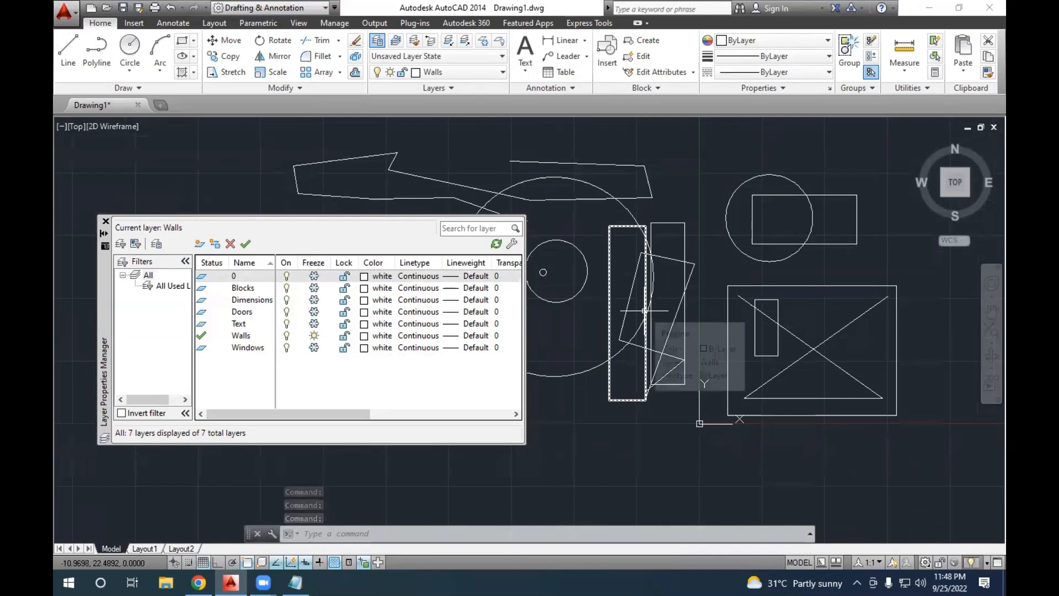
left_click(316, 336)
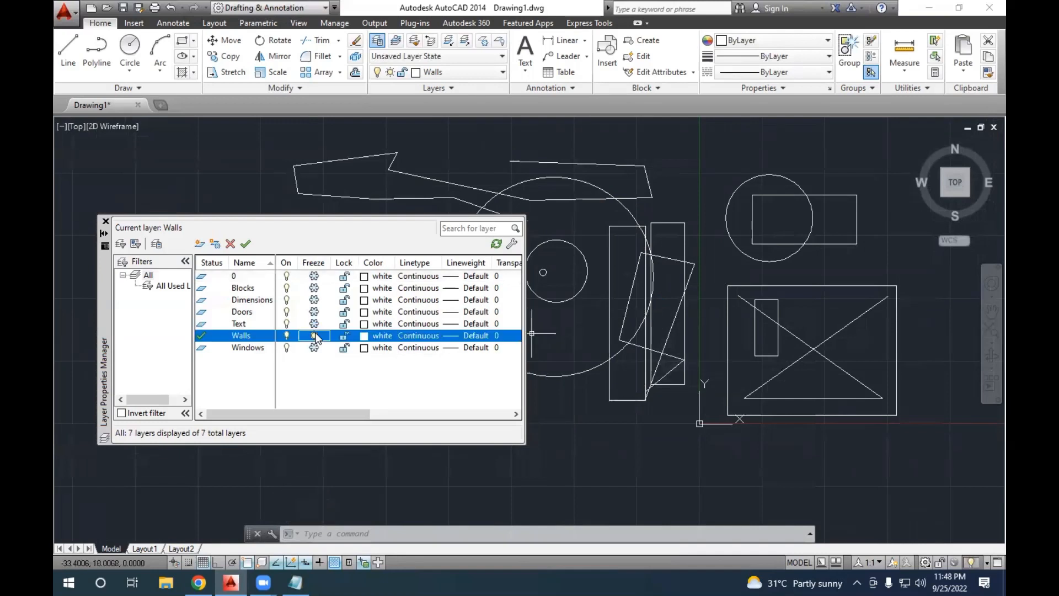
left_click(316, 336)
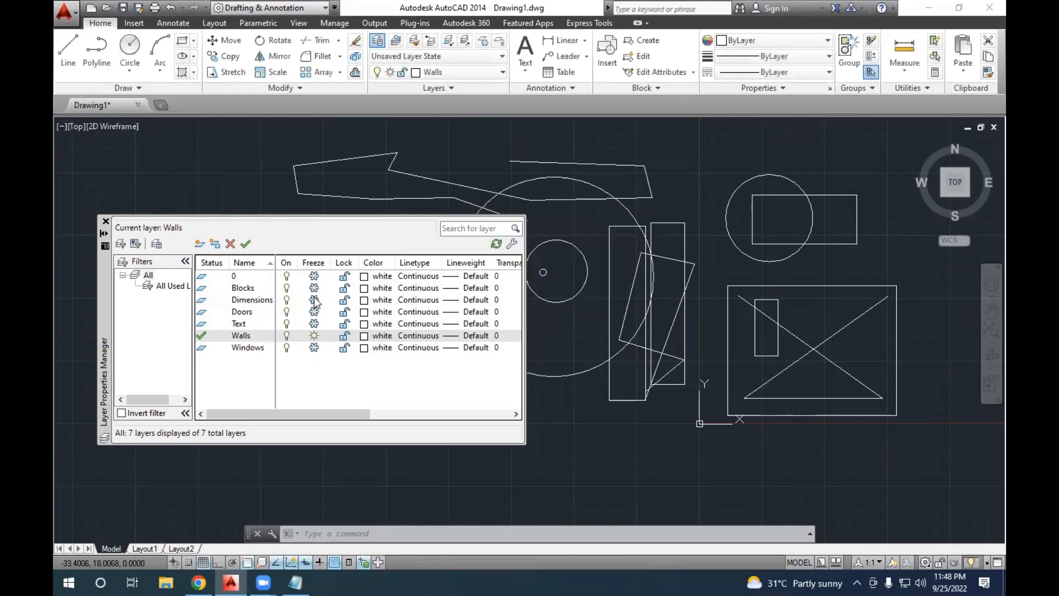
Select all the layers and thaw them together.
left_click_drag(315, 277, 317, 348)
left_click(314, 323)
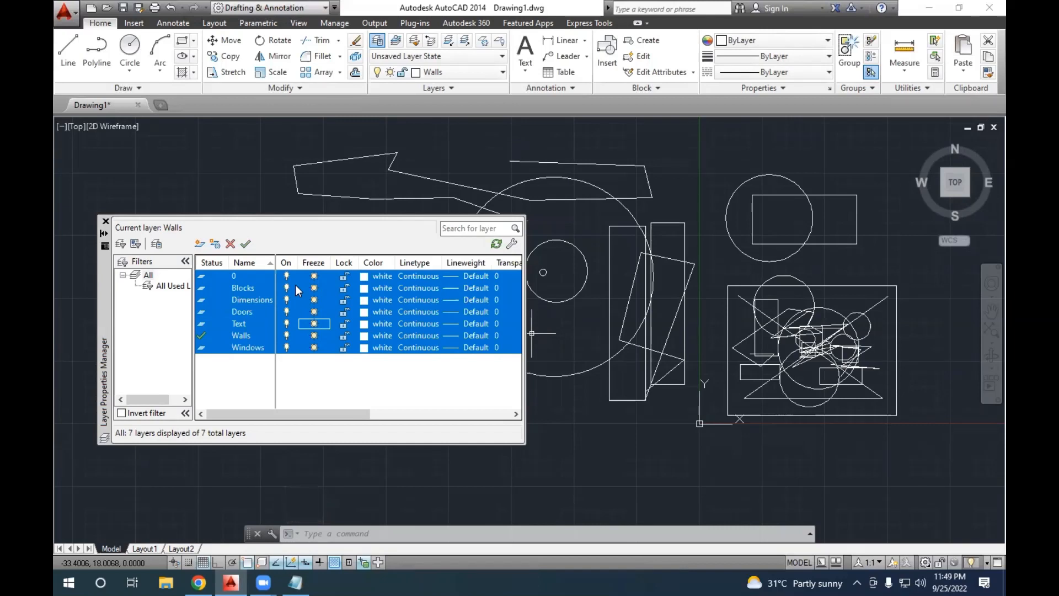
Switch to Chrome and search Google Images for "floor plan" in a new tab.
left_click(199, 583)
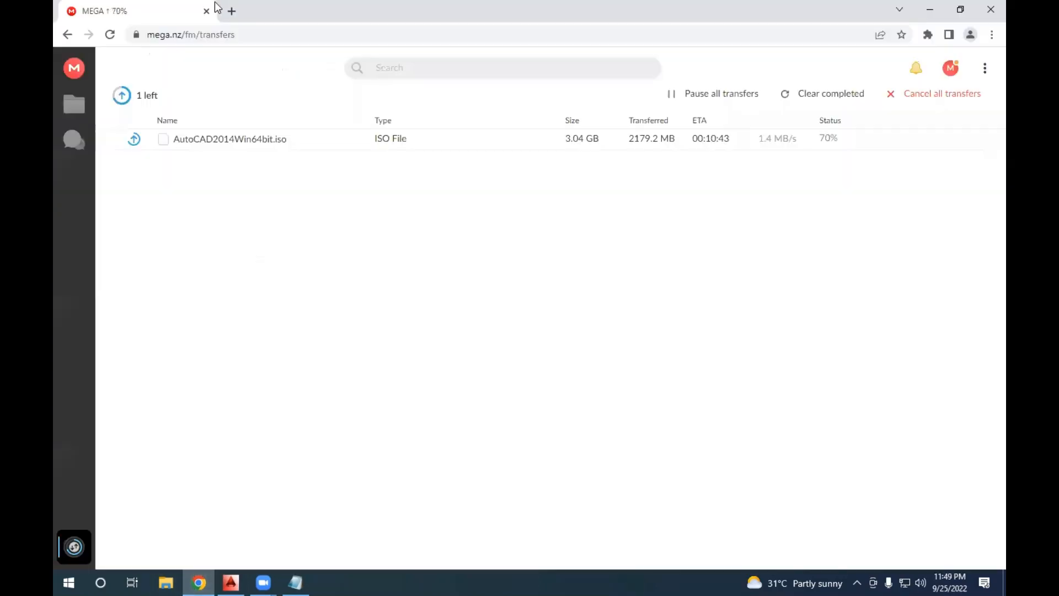
left_click(232, 11)
type("flo")
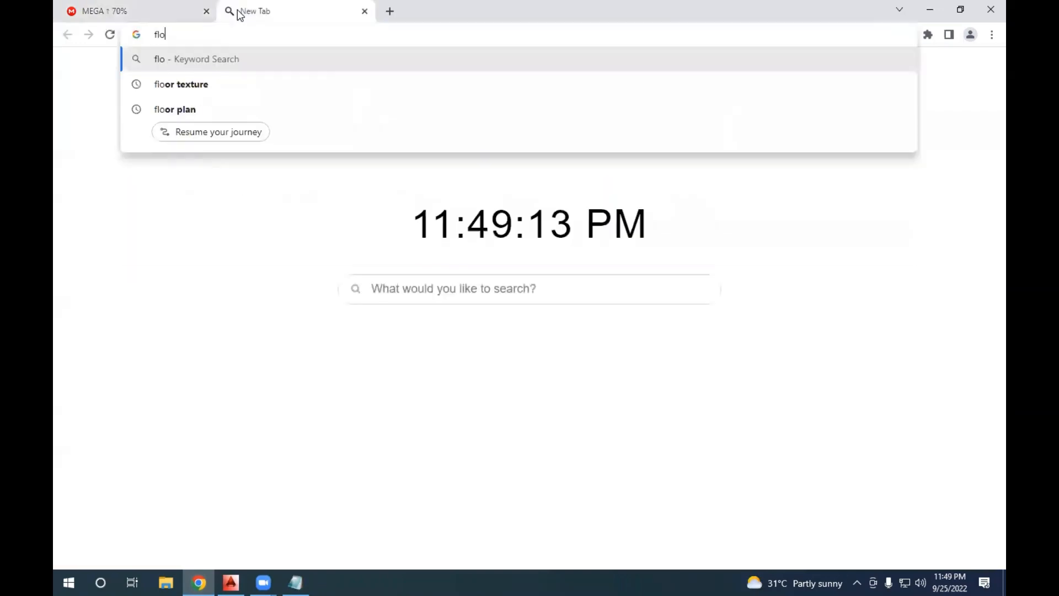
type("or plan")
key("Return")
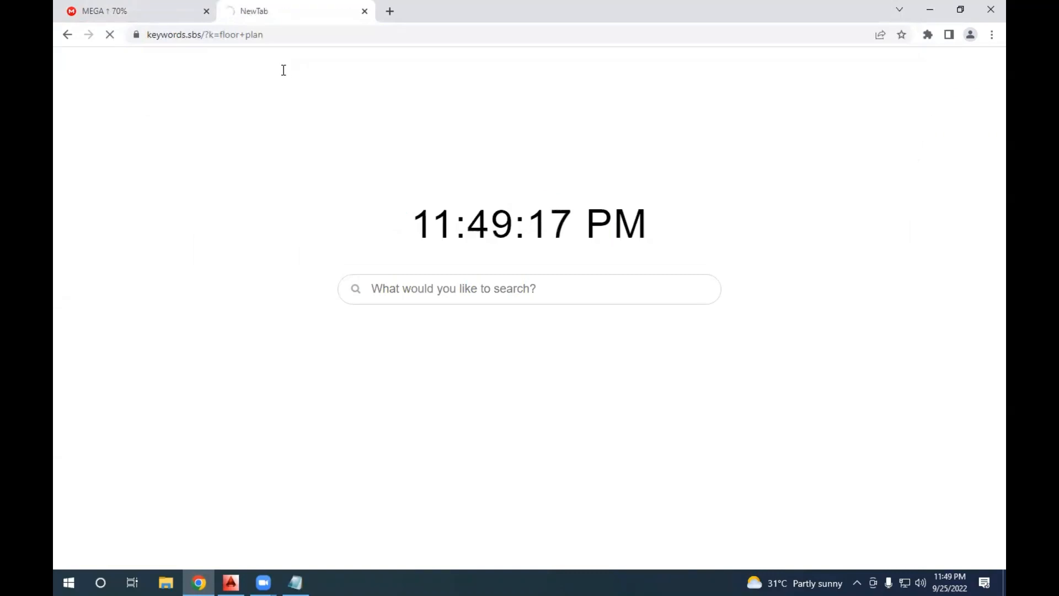
left_click(237, 118)
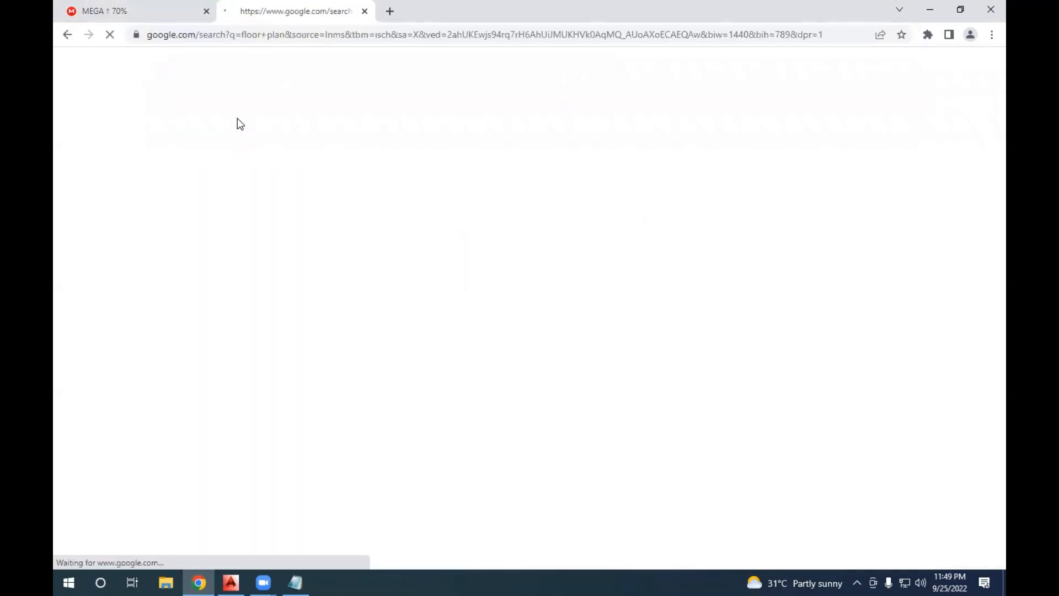
Browse the floor plan image results and preview the RoomSketcher "22 Seaview" plan.
scroll(342, 257, "down", 3)
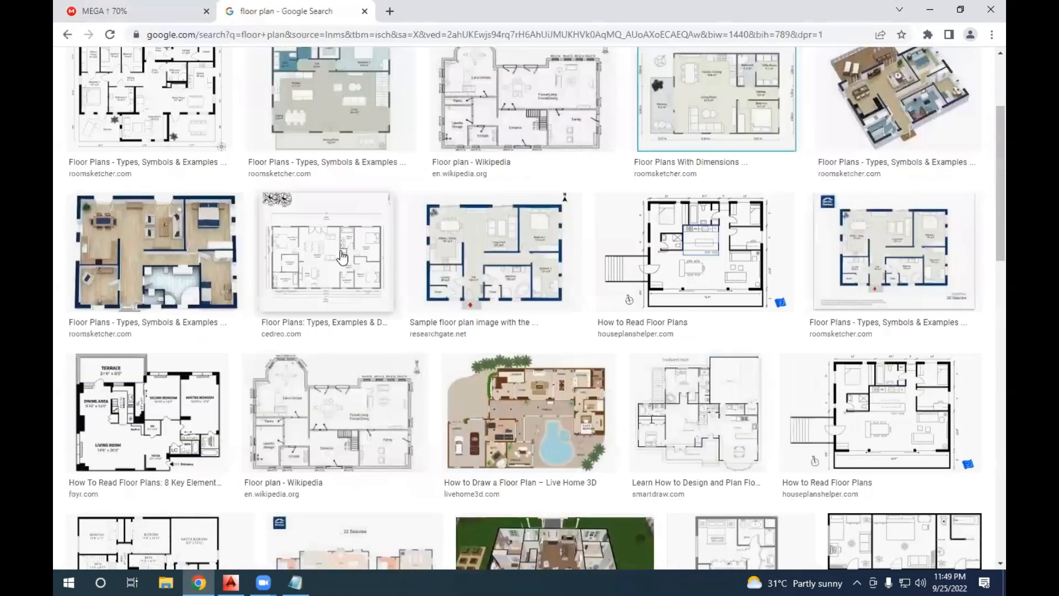
scroll(342, 257, "down", 2)
scroll(346, 241, "down", 3)
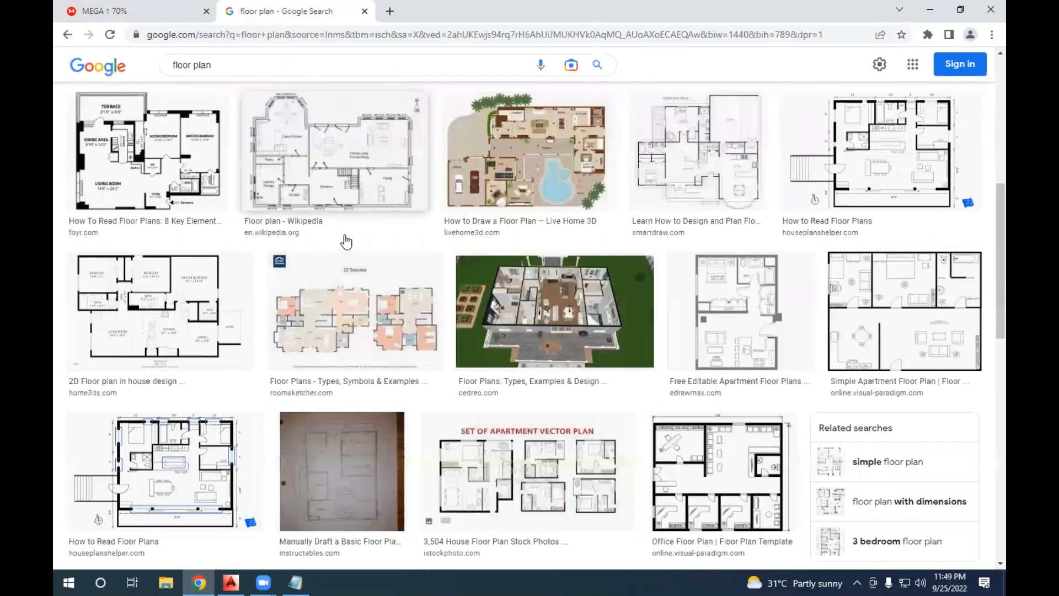
scroll(347, 252, "down", 3)
left_click(389, 124)
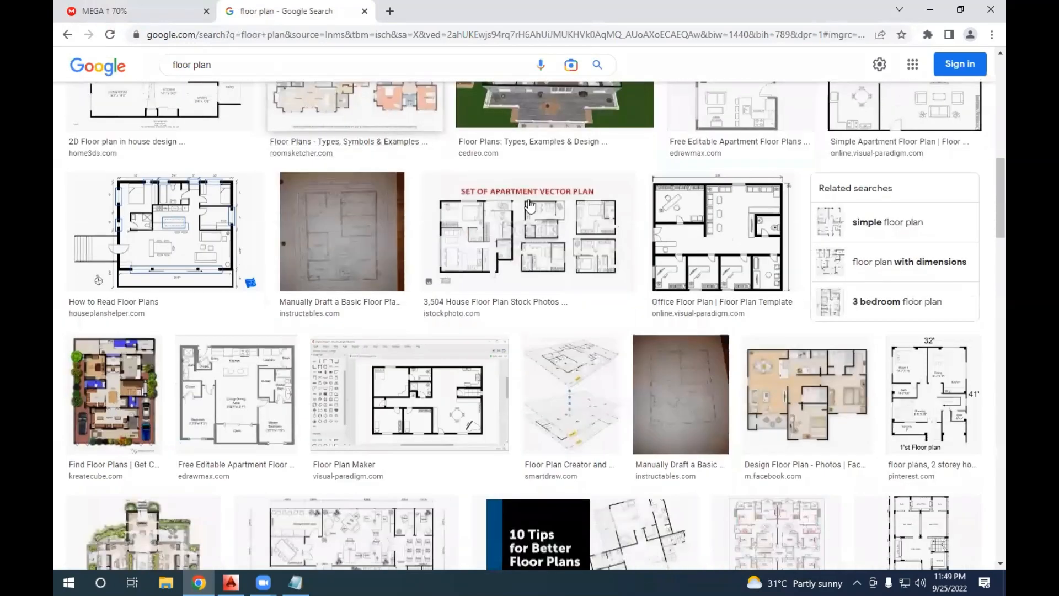
scroll(274, 156, "down", 12)
Refine the image search to "floor plan colors".
left_click(280, 64)
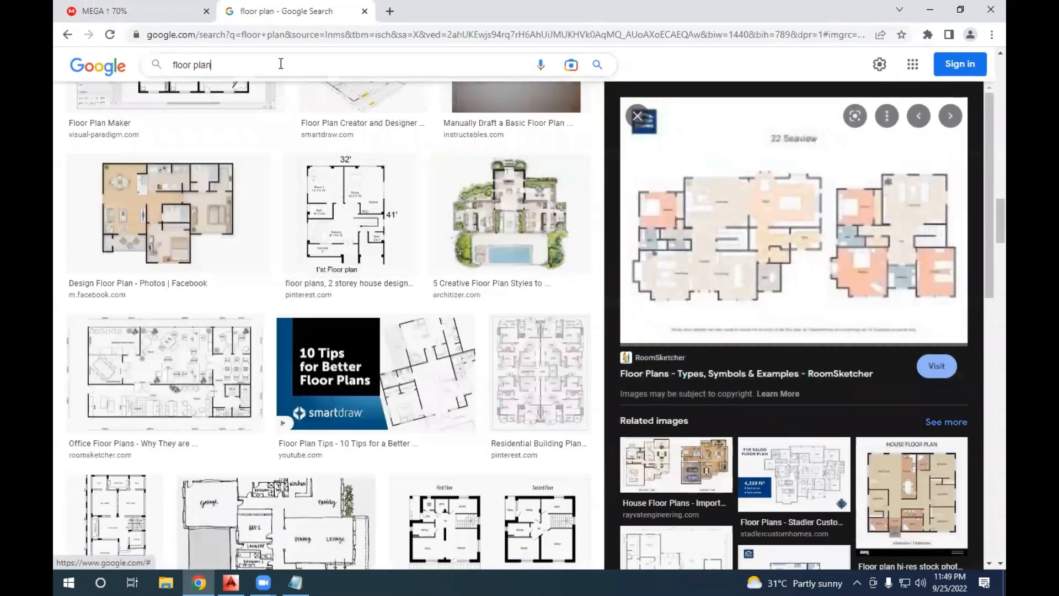
type("colors")
key("Return")
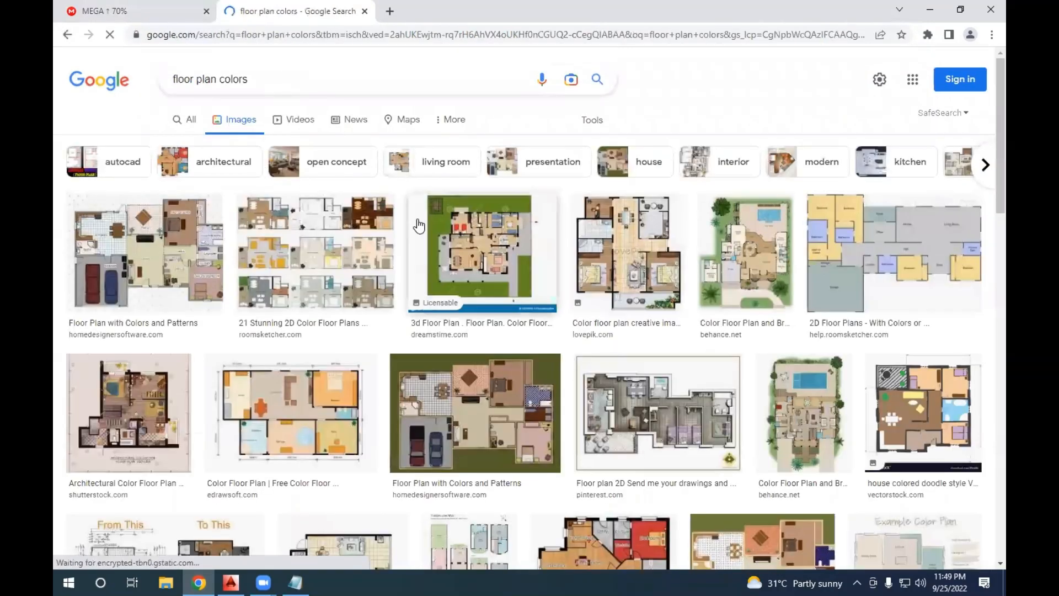
Change the image search to "floor plan colors lines".
left_click(279, 79)
type("whi")
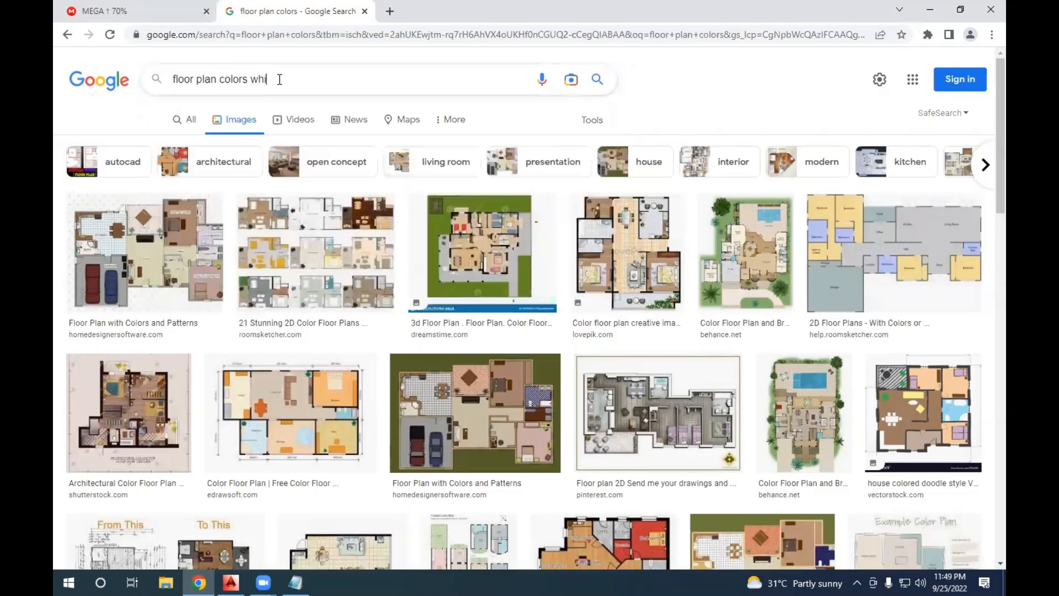
key("BackSpace")
key("BackSpace")
key("BackSpace")
type("lines")
key("Return")
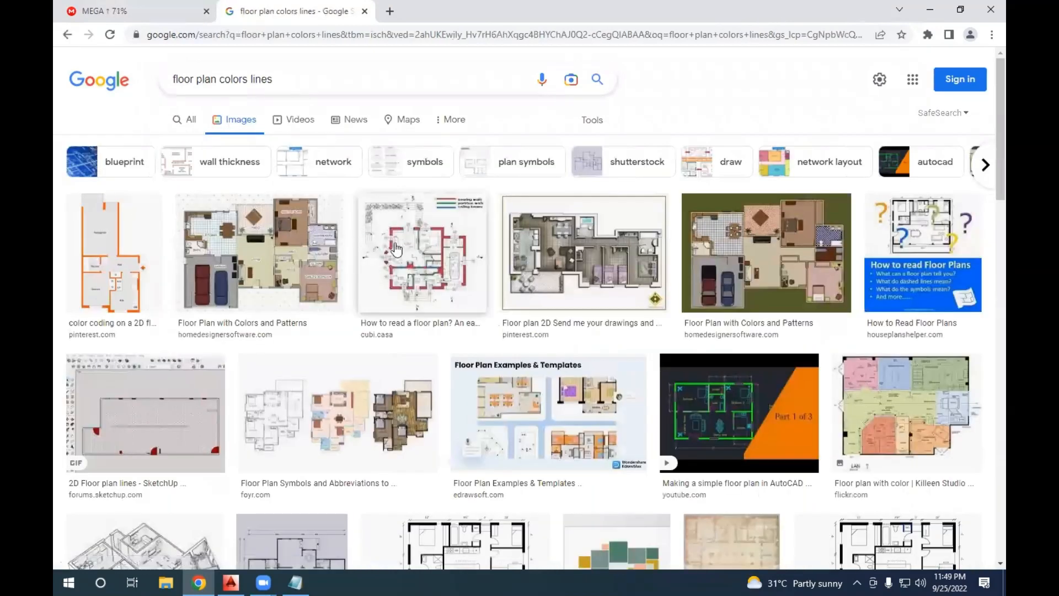
Preview the "Making a simple floor plan in AutoCAD: Part 1 of 3" image and the related Skill-Lync residence floor plan.
scroll(395, 248, "down", 5)
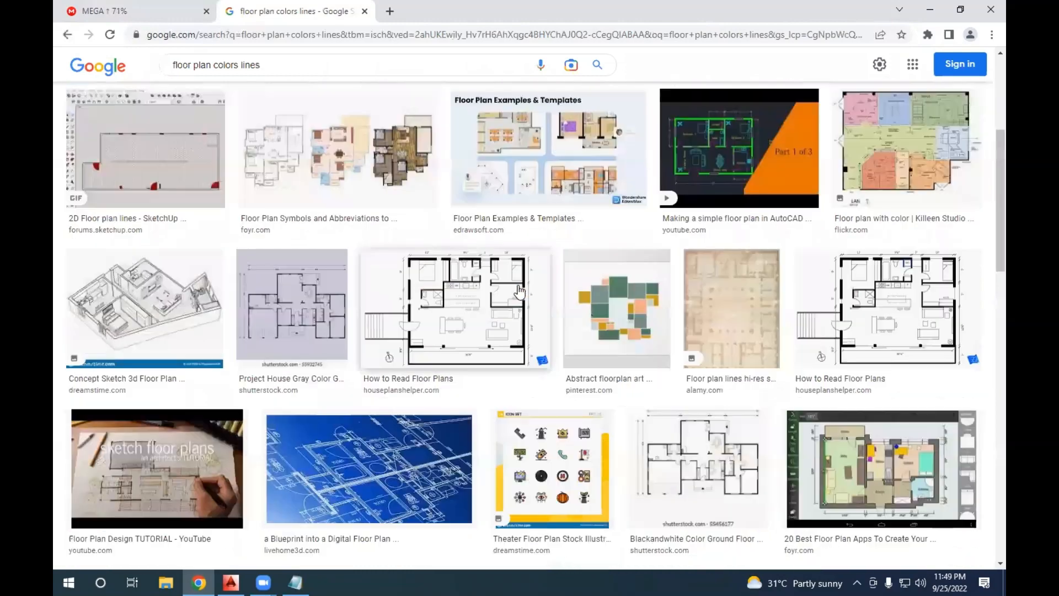
left_click(707, 144)
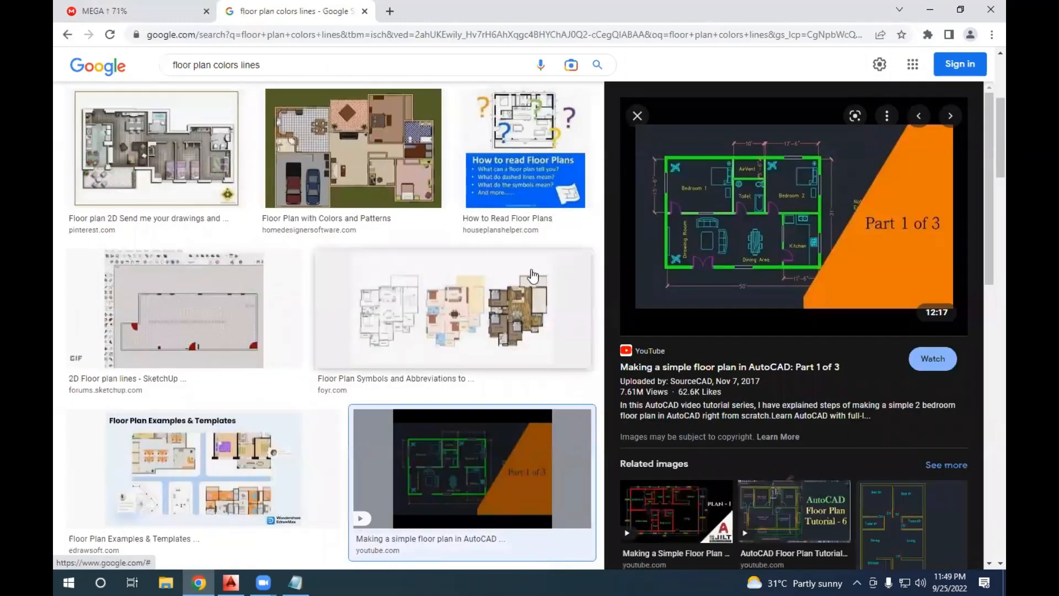
scroll(533, 276, "down", 3)
scroll(696, 367, "down", 3)
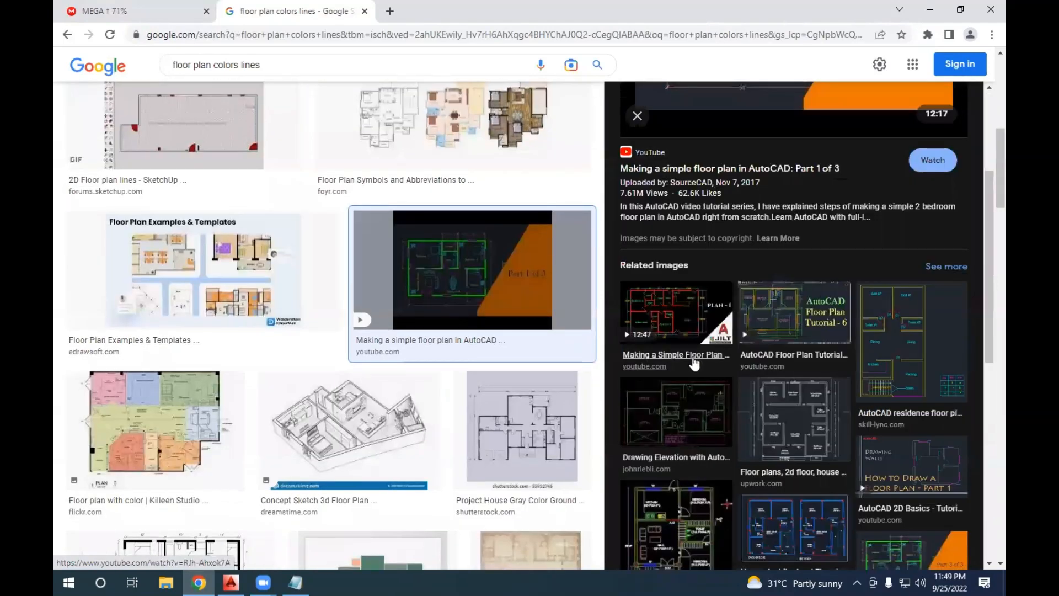
left_click(891, 358)
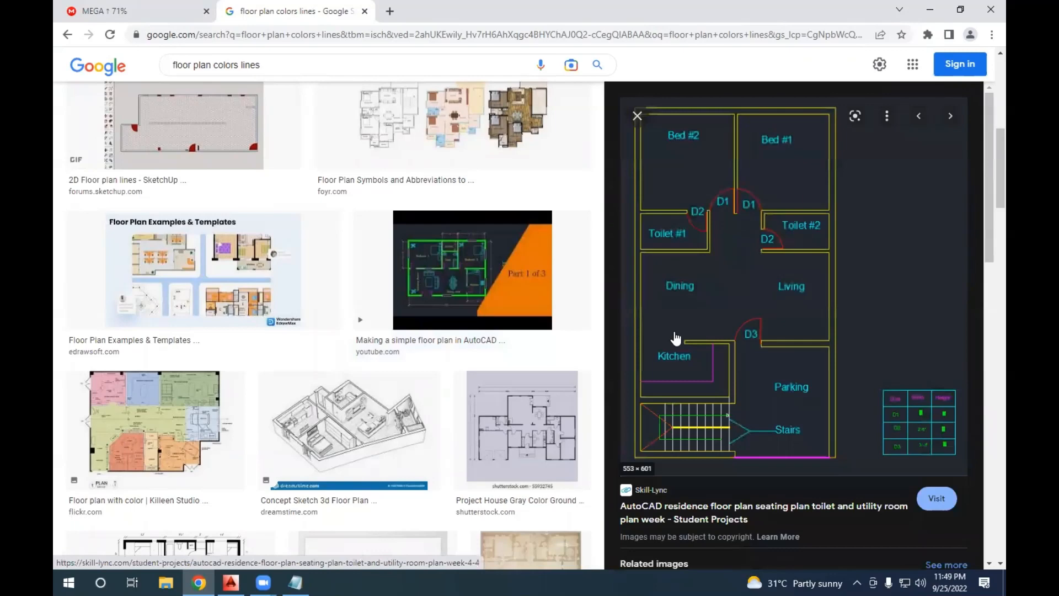
Preview the related Civil Website ground floor plan and the Shutterstock "Project House Gray Color Ground Floor" image.
scroll(684, 342, "down", 6)
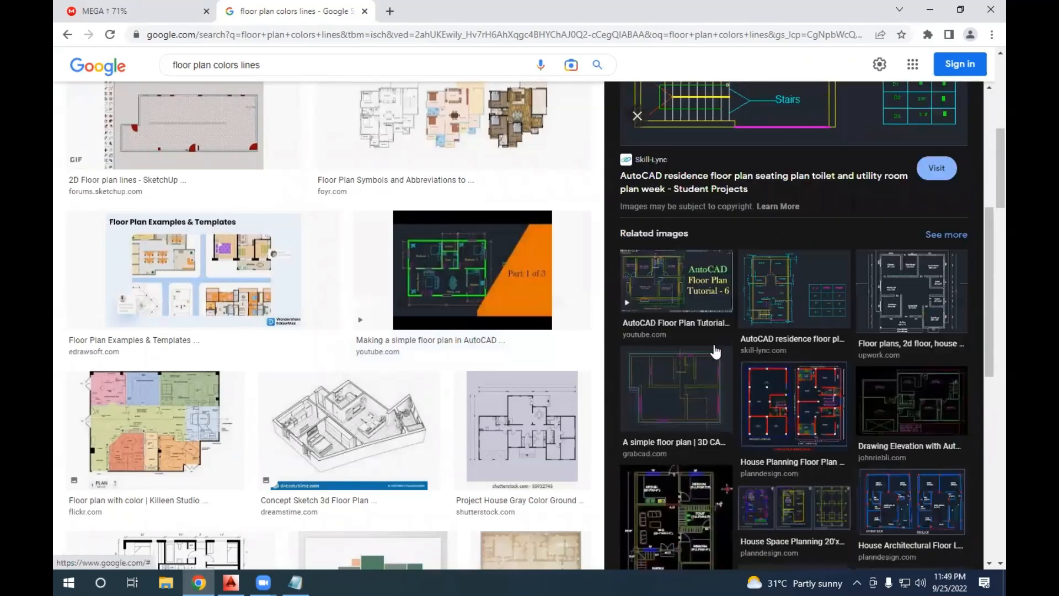
scroll(711, 342, "up", 1)
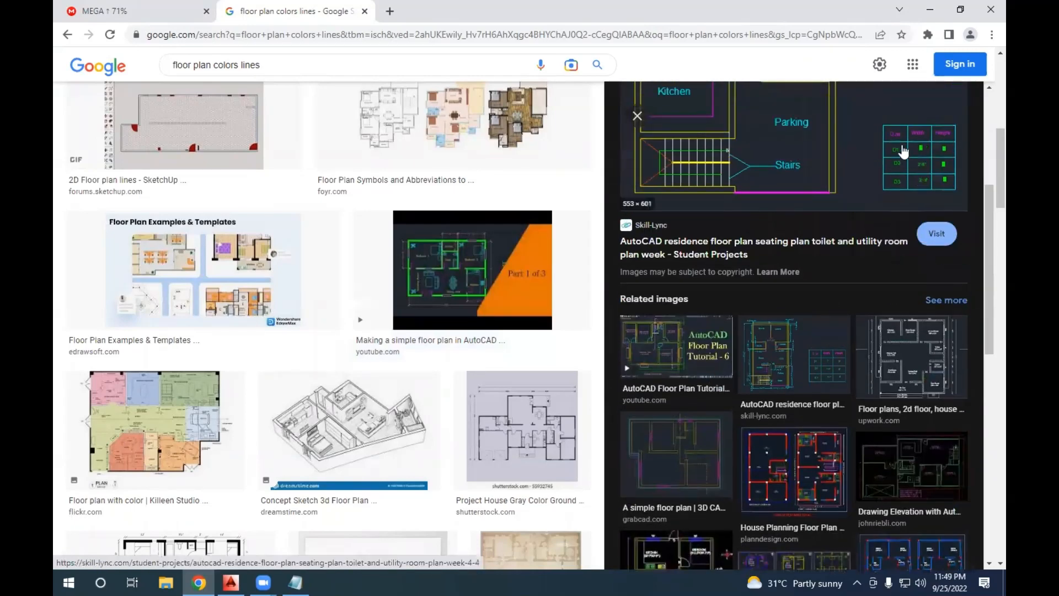
scroll(772, 386, "down", 4)
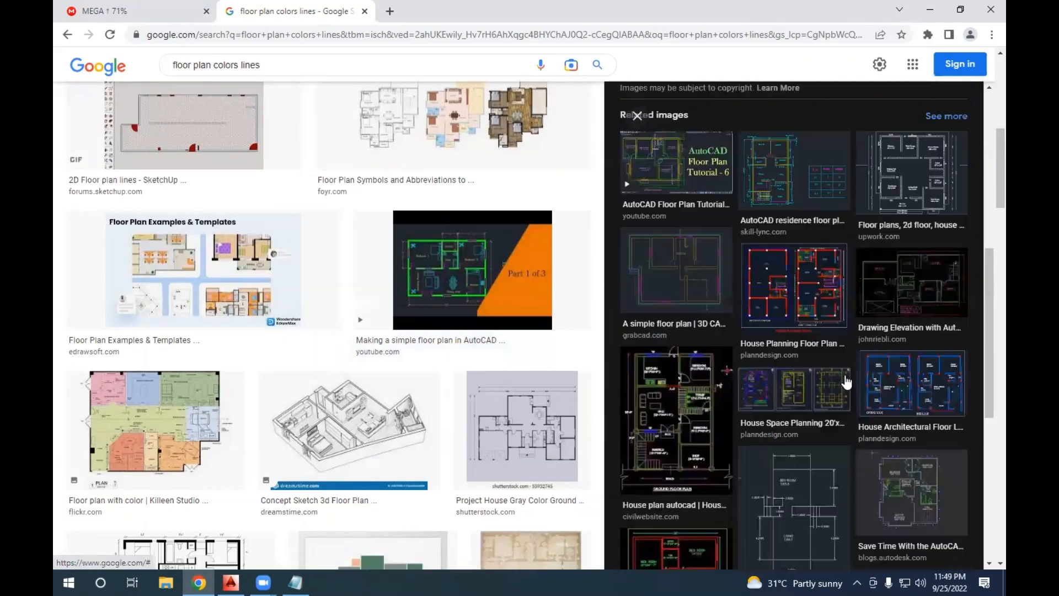
left_click(689, 411)
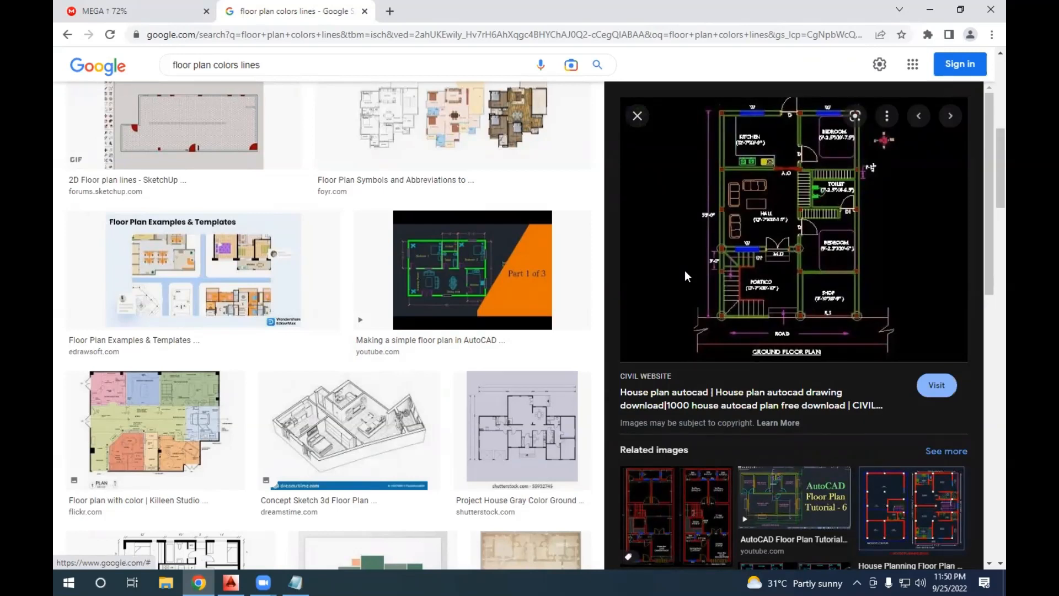
left_click(556, 417)
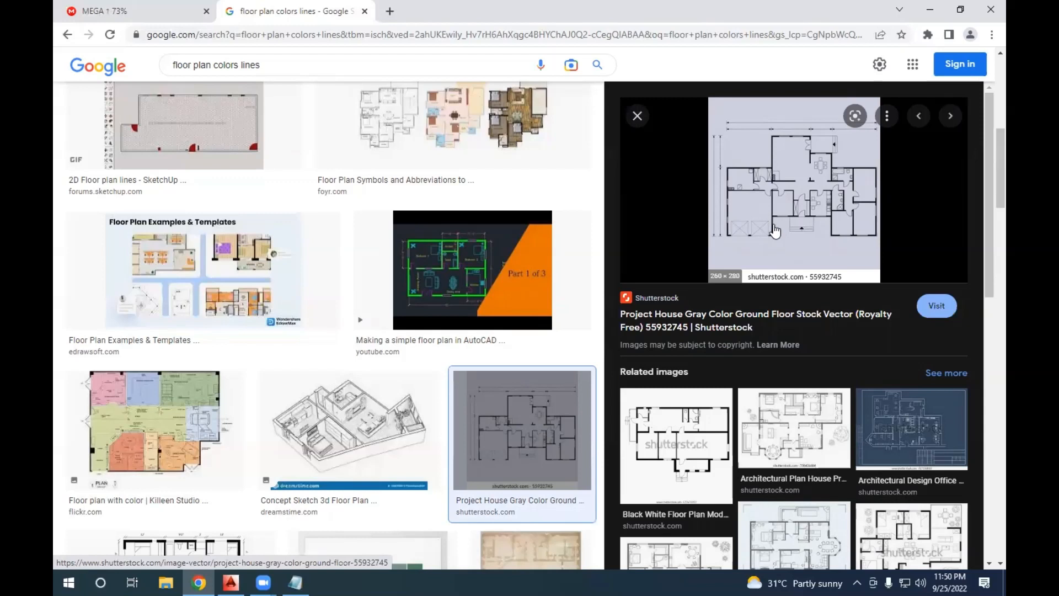
Search Google Images for "grayscale" in a new tab and preview the Tom's Hardware grayscale chart.
left_click(390, 11)
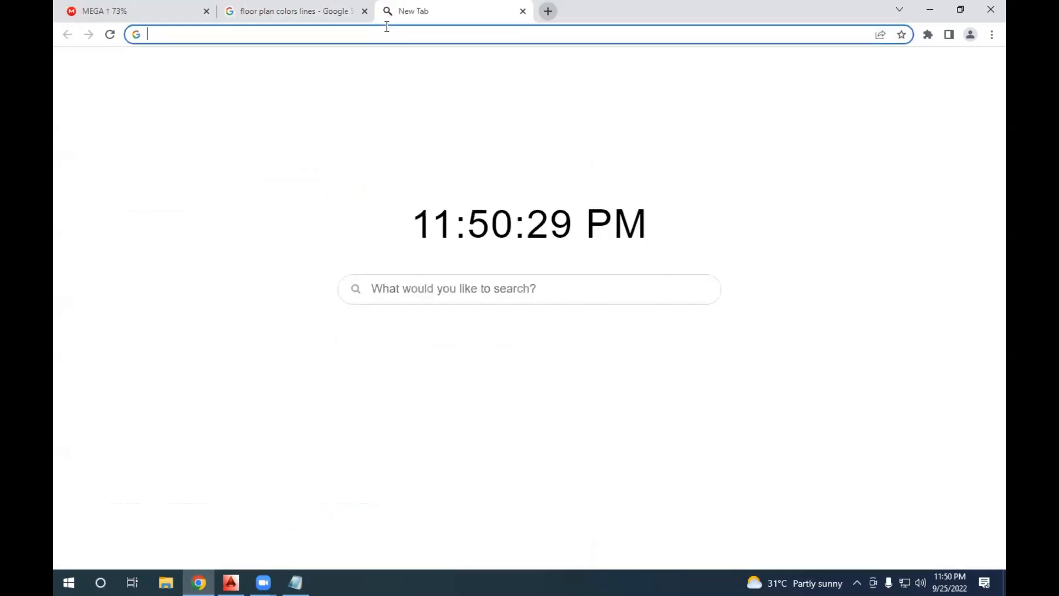
type("grayscale")
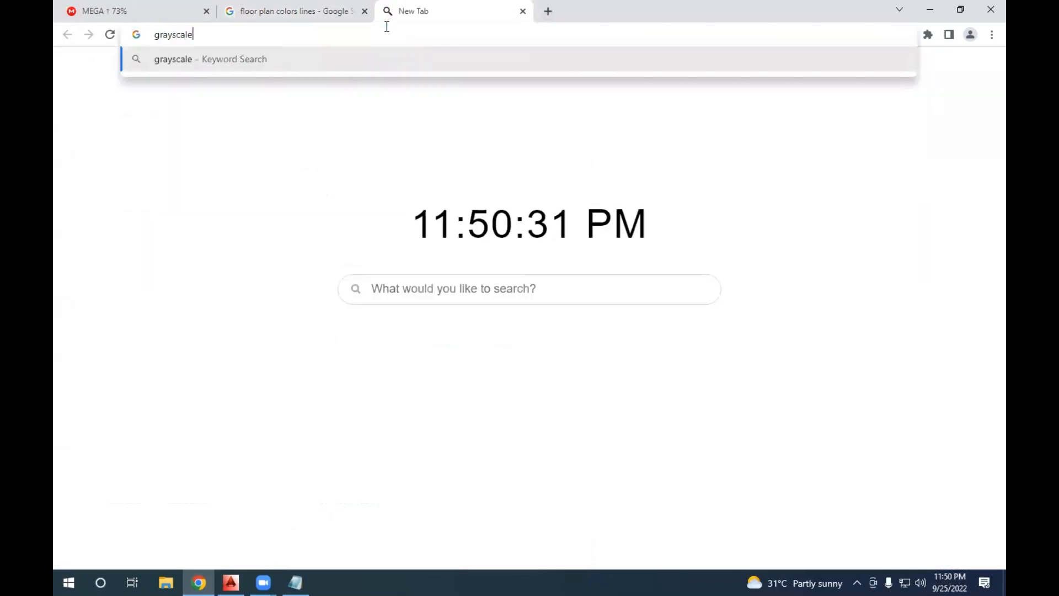
key("Return")
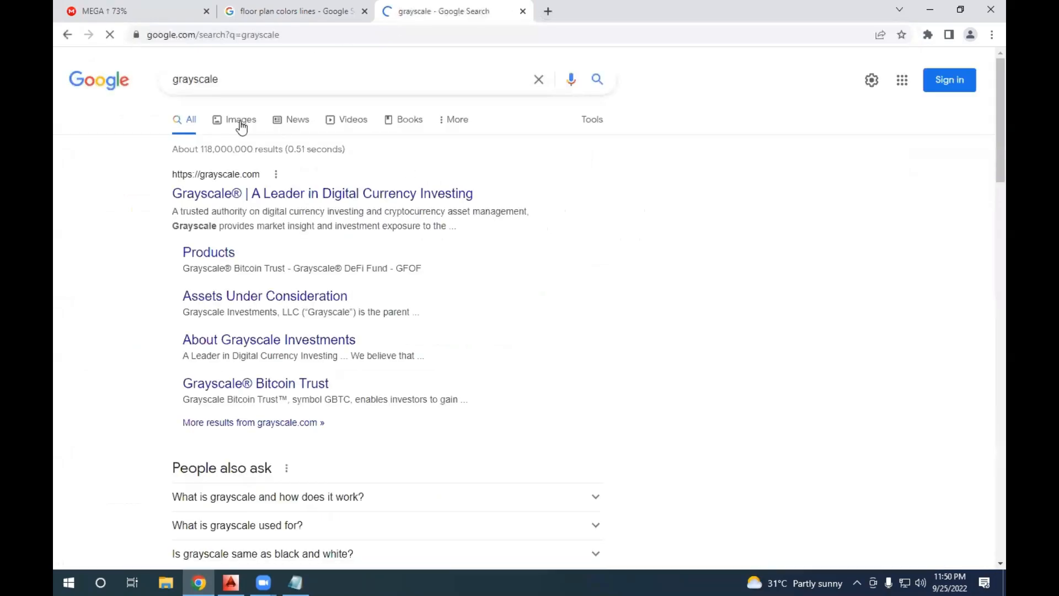
left_click(241, 120)
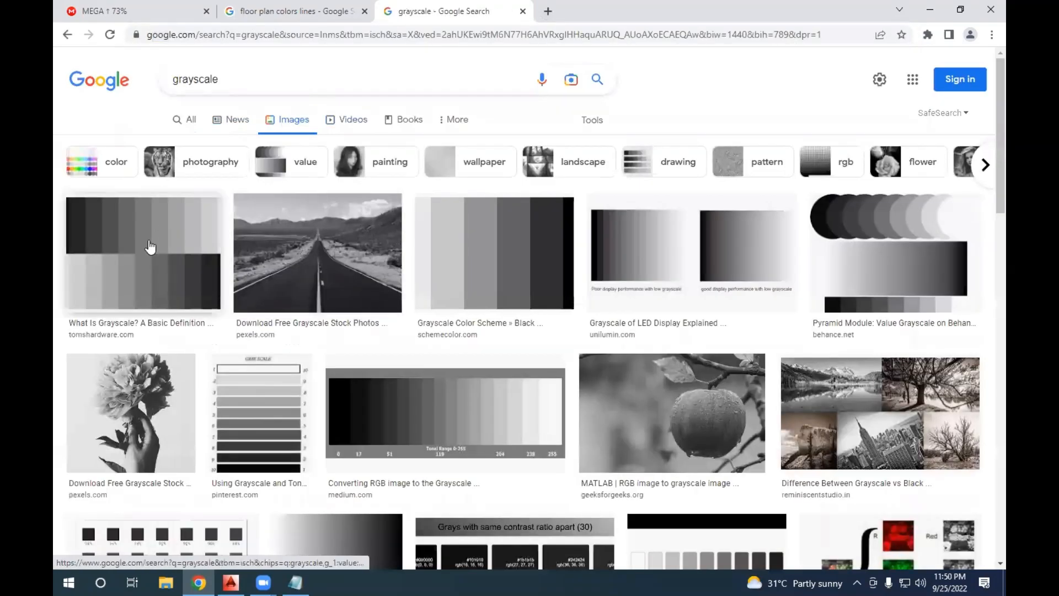
left_click(151, 249)
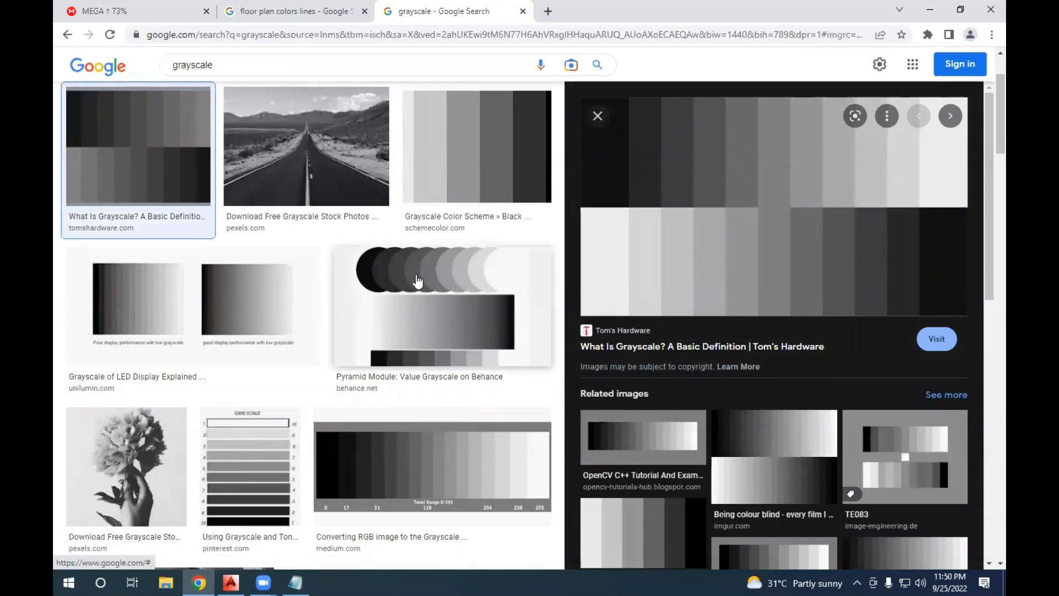
scroll(417, 276, "down", 4)
scroll(414, 261, "down", 3)
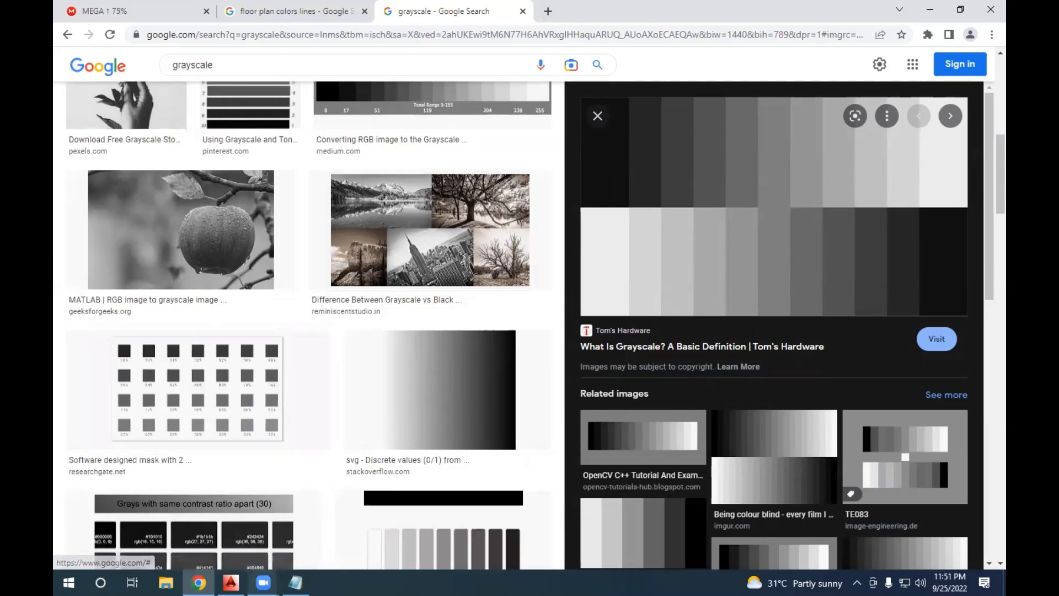
Switch back to AutoCAD and view the color palette for the selected layers.
key("alt+Tab")
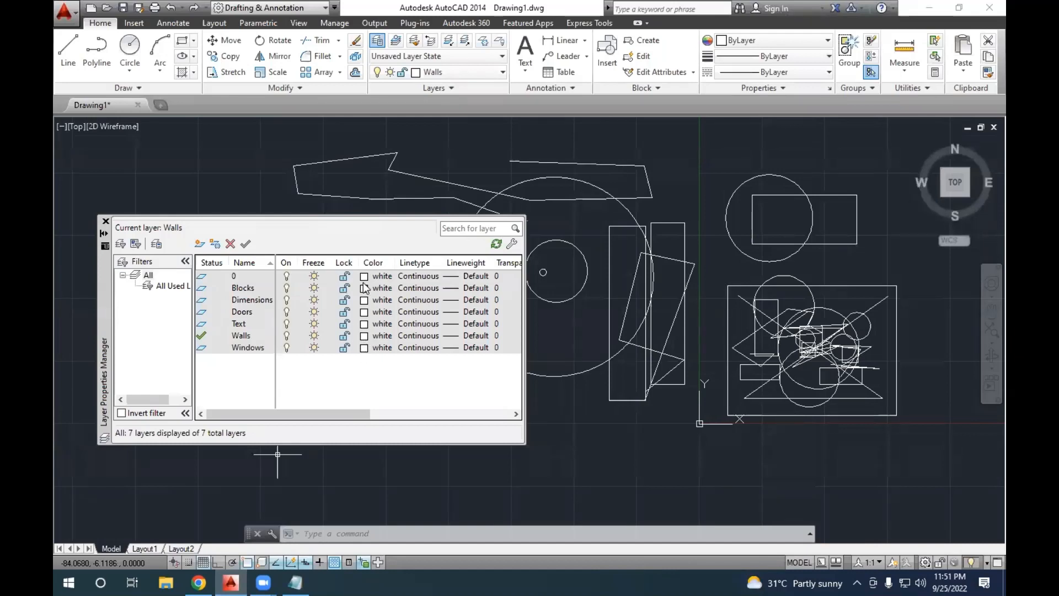
left_click(363, 315)
key("Escape")
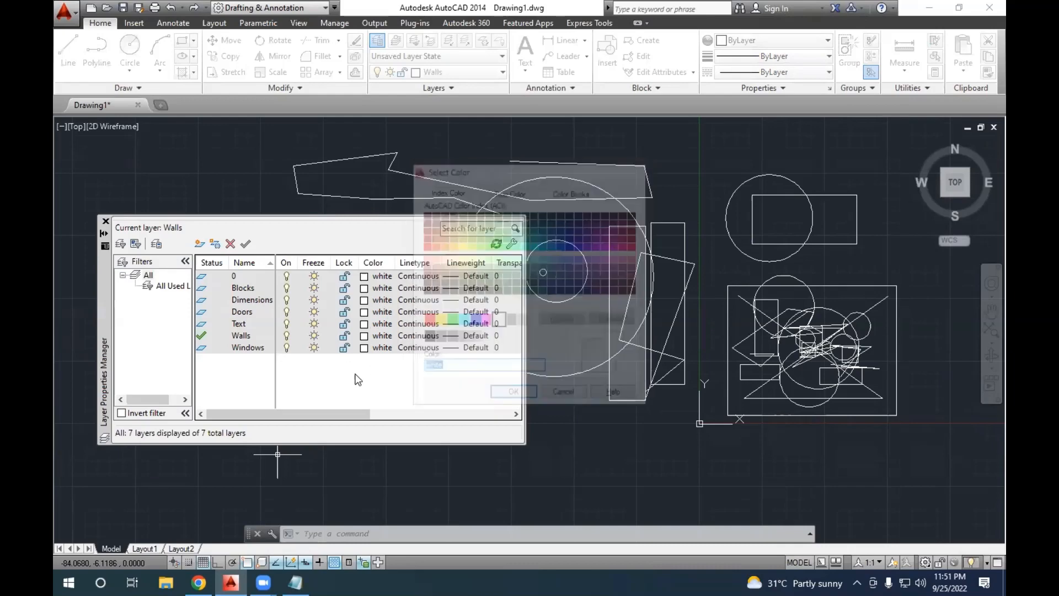
Set the Doors layer's color to index color 248.
left_click(376, 314)
left_click(365, 312)
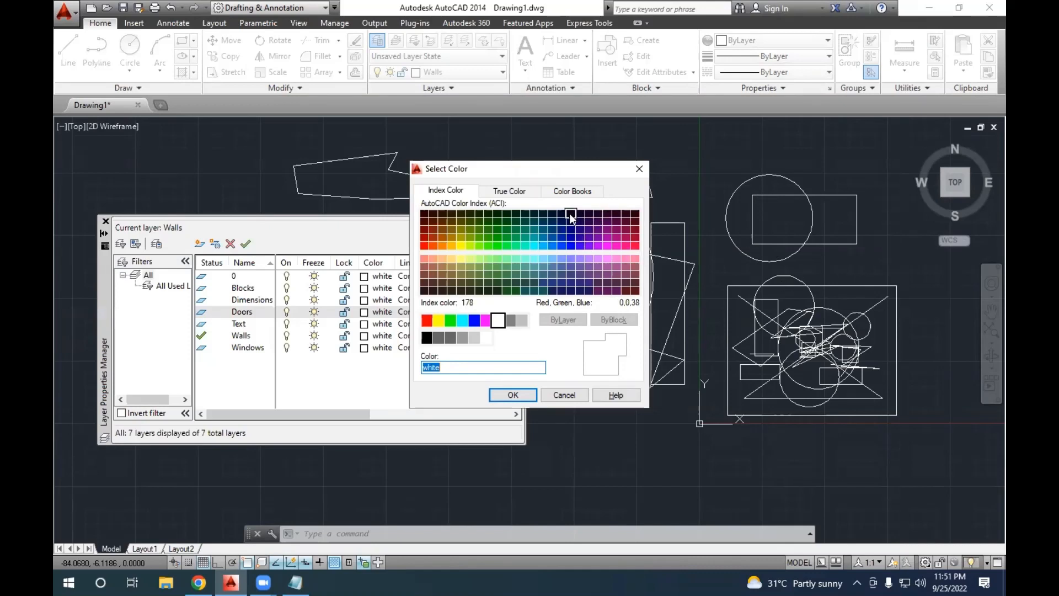
left_click(635, 214)
left_click(513, 395)
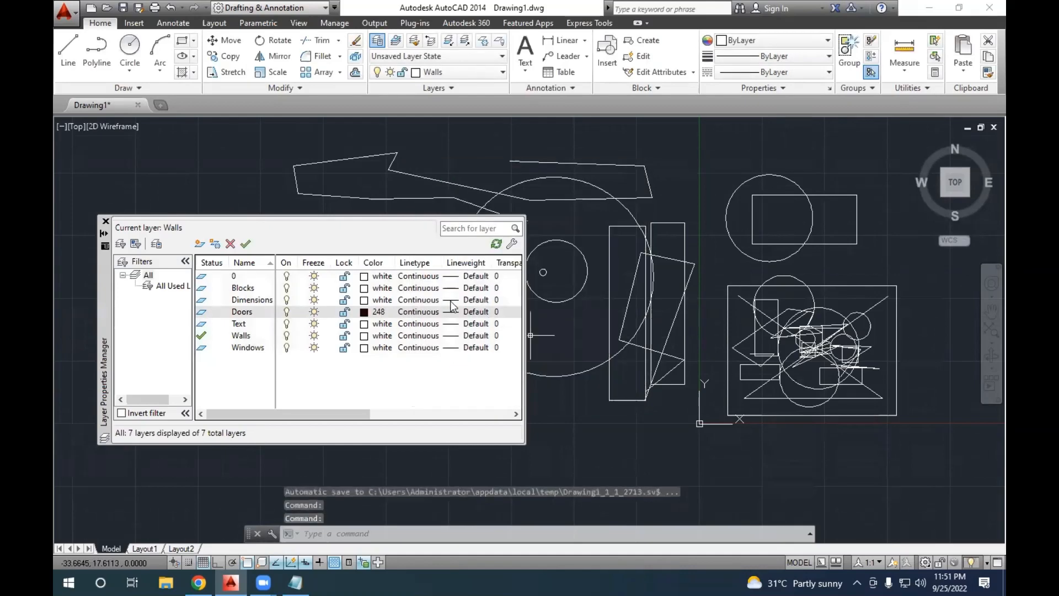
Set the Doors layer's color to orange, index color 40.
left_click(364, 312)
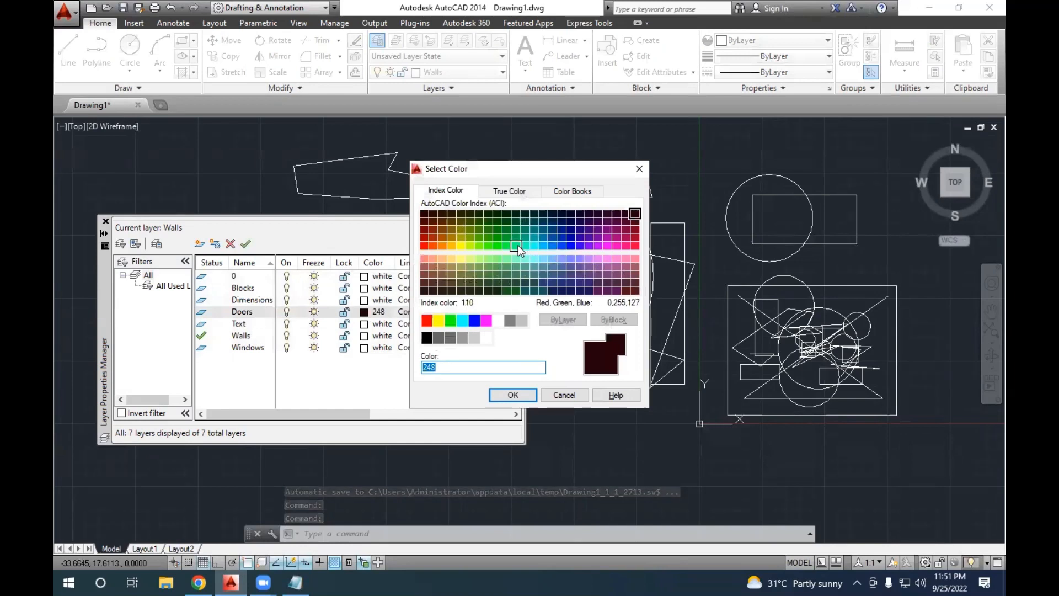
left_click(452, 244)
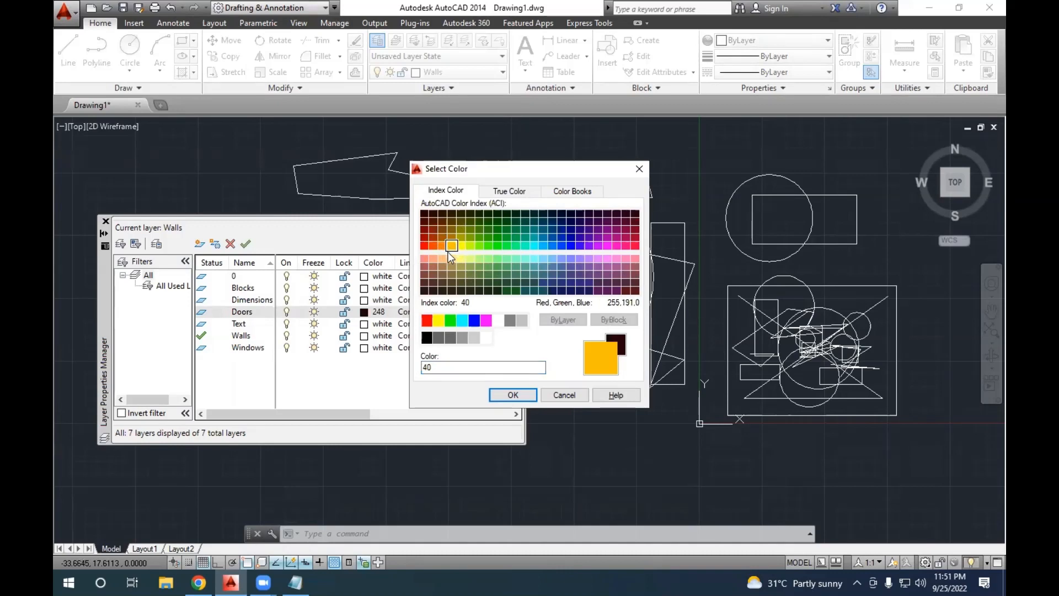
left_click(512, 396)
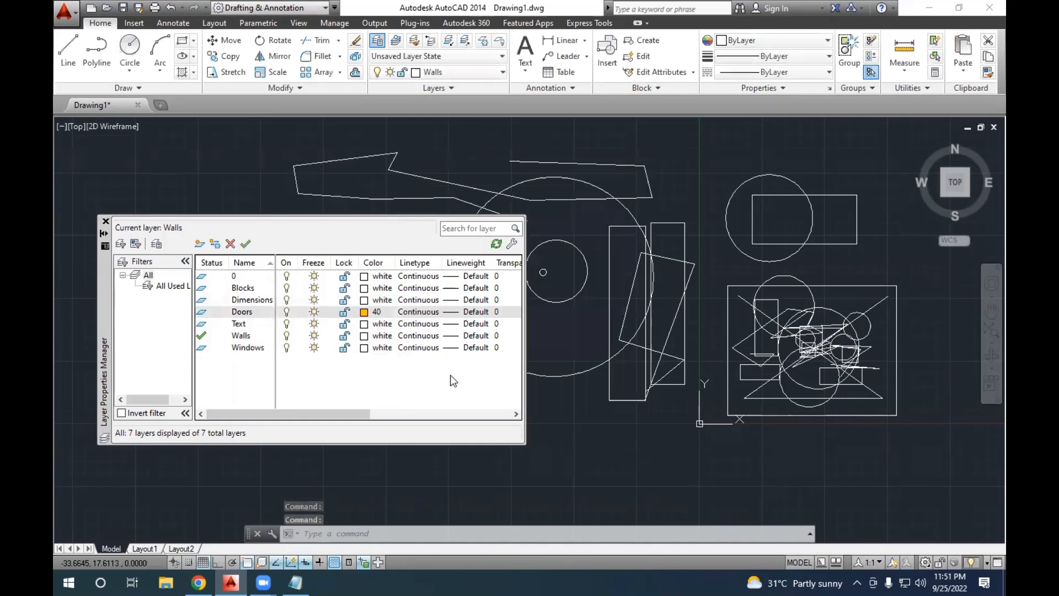
Set the Windows layer's color to light blue, index color 140.
left_click(364, 348)
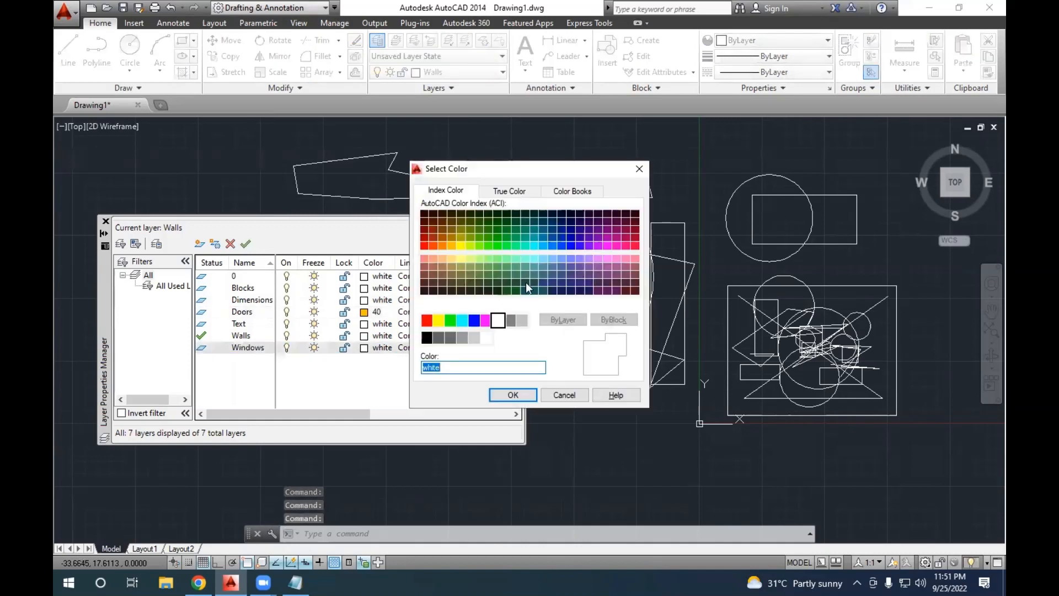
left_click(551, 246)
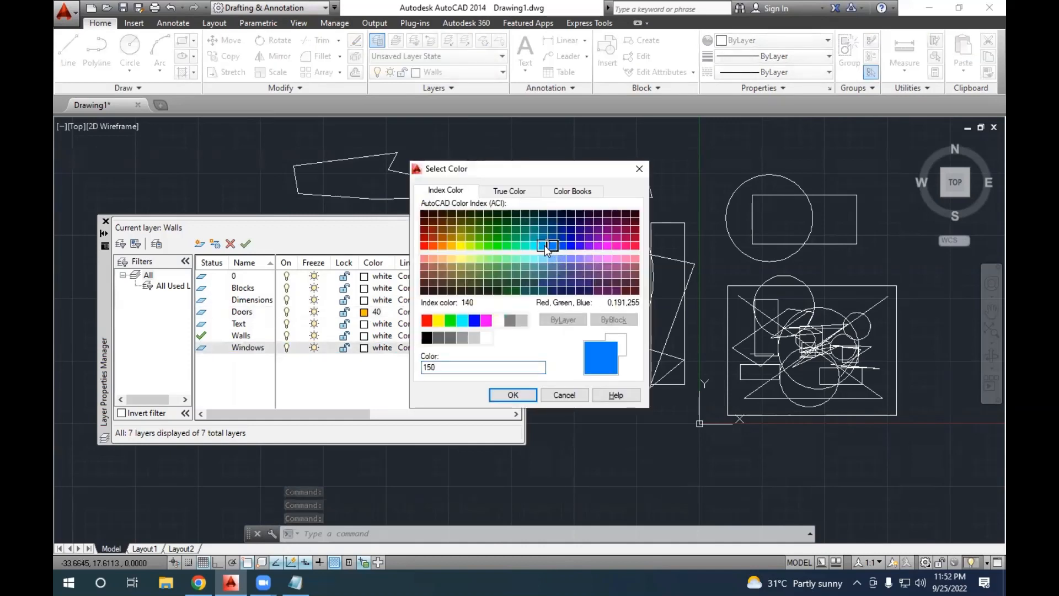
left_click(544, 245)
left_click(521, 395)
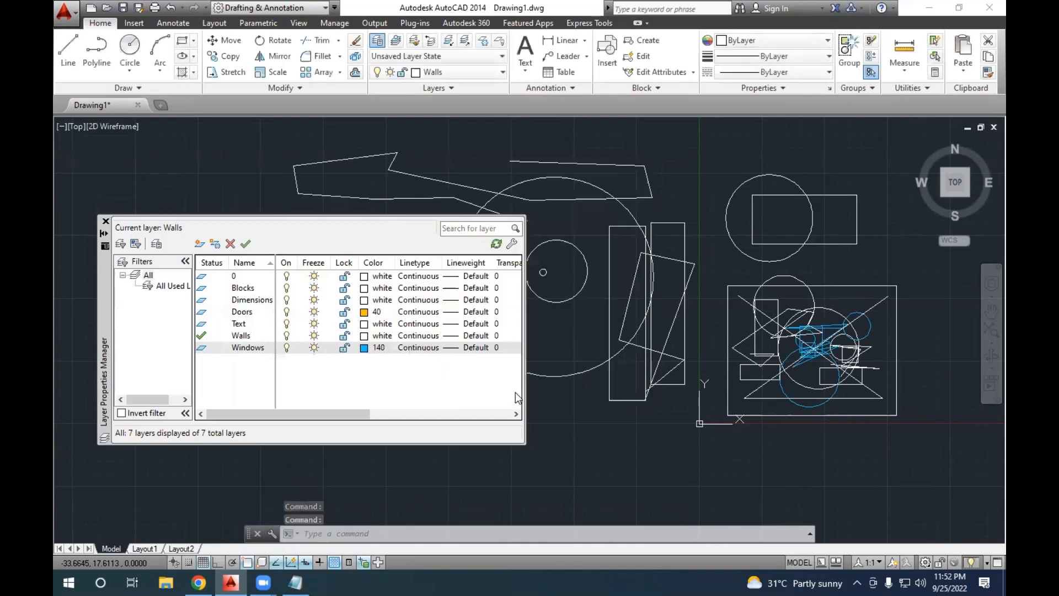
Set the Text layer's color to green, index color 70.
left_click(395, 320)
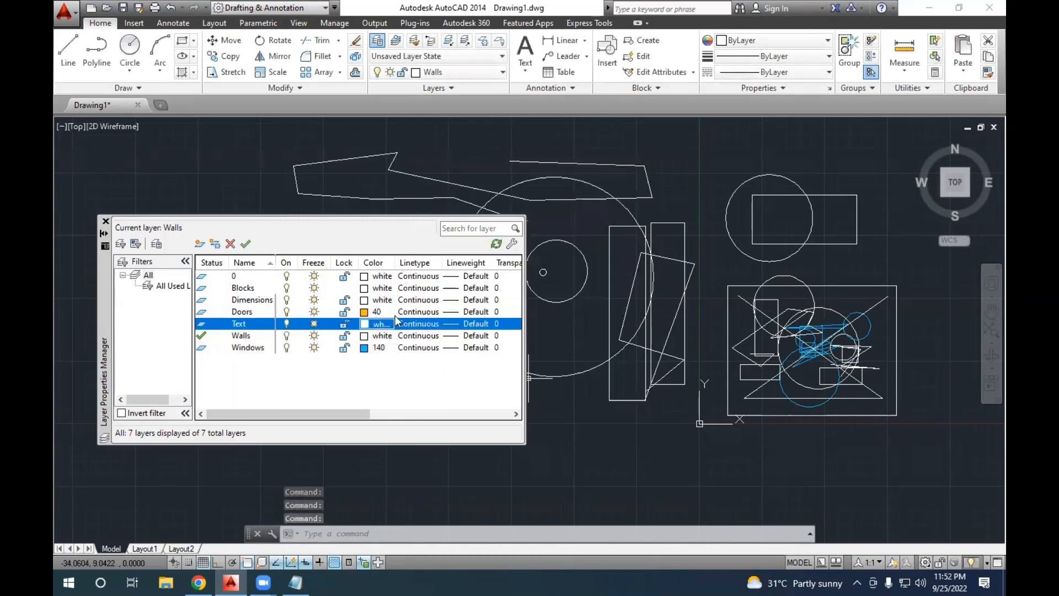
left_click(395, 320)
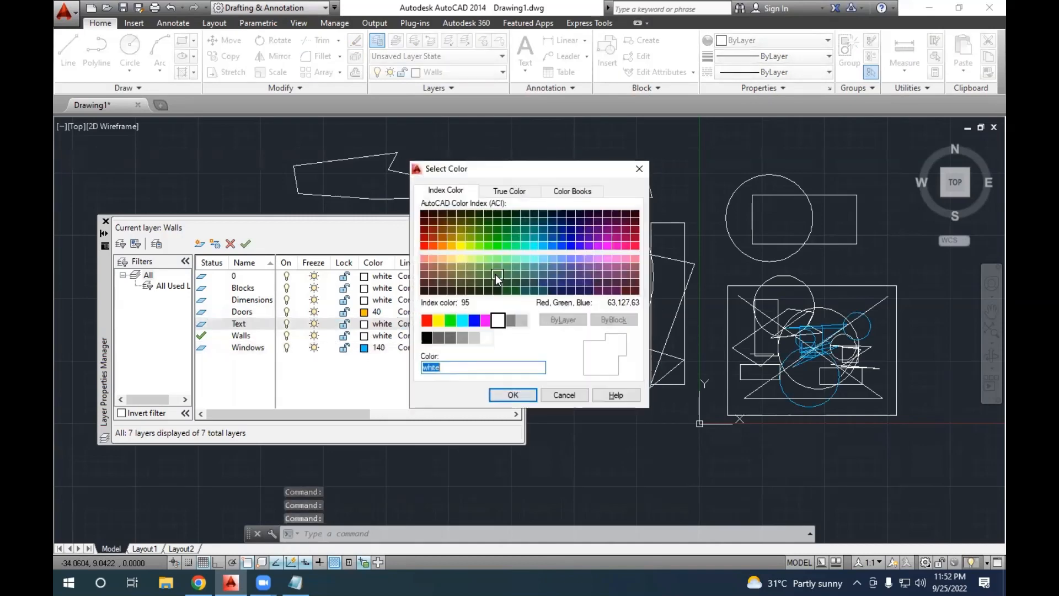
left_click(486, 246)
left_click(479, 245)
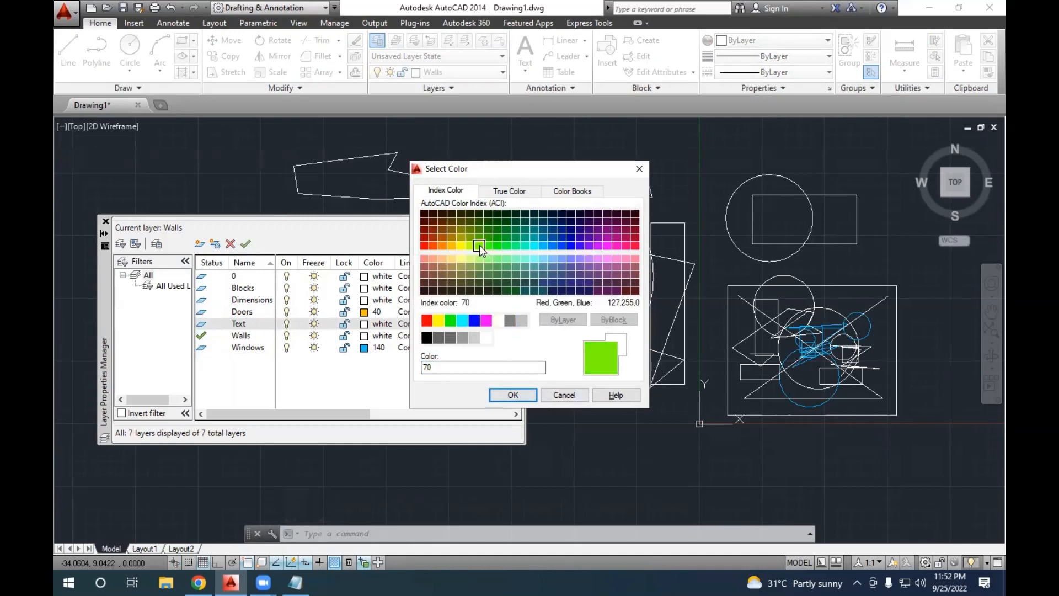
left_click(514, 395)
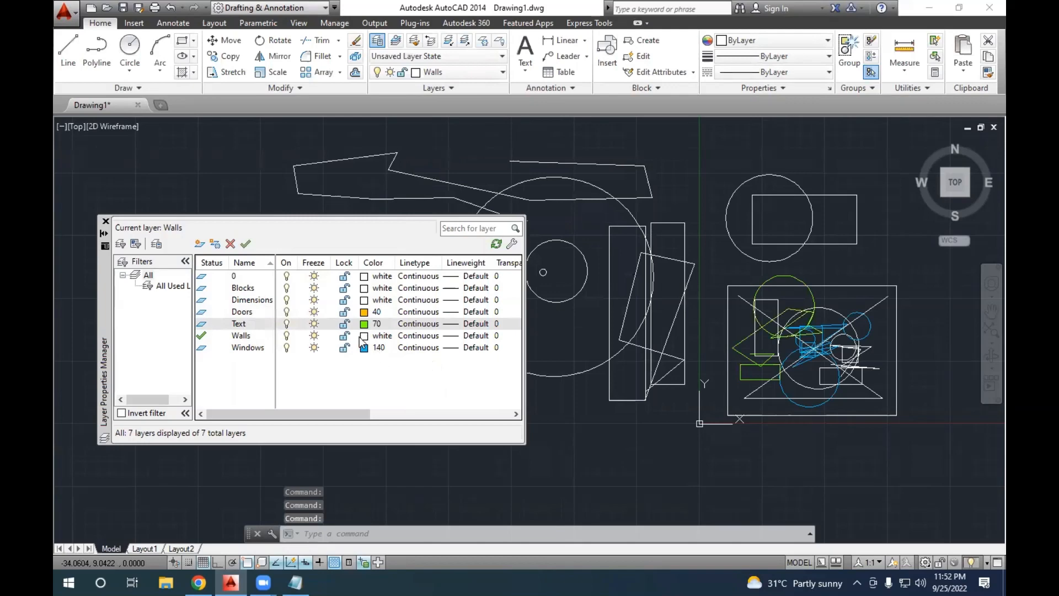
Set the Dimensions layer's color to magenta, index color 210.
left_click(365, 301)
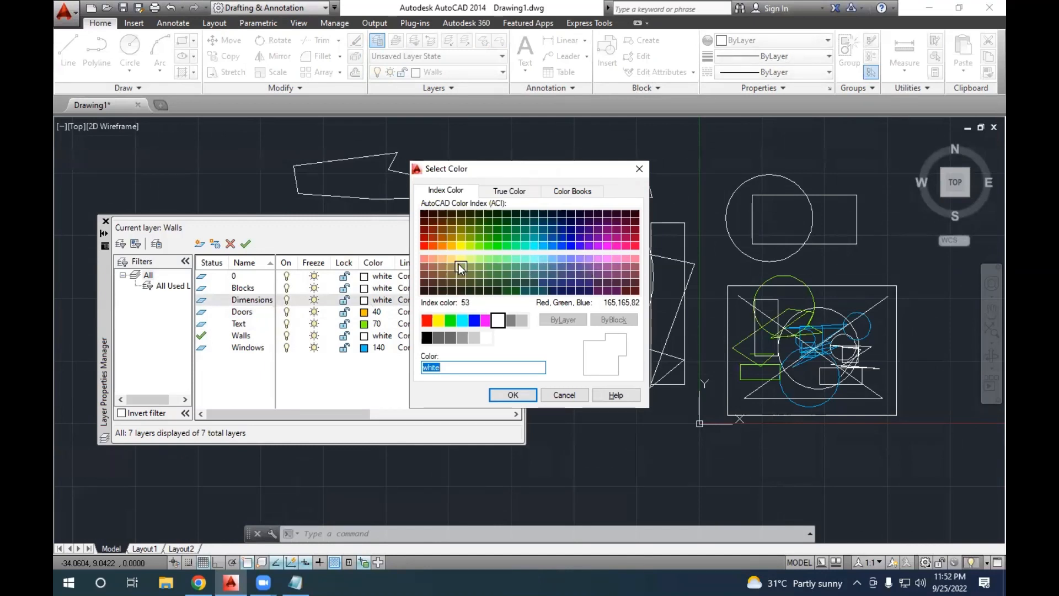
left_click(424, 246)
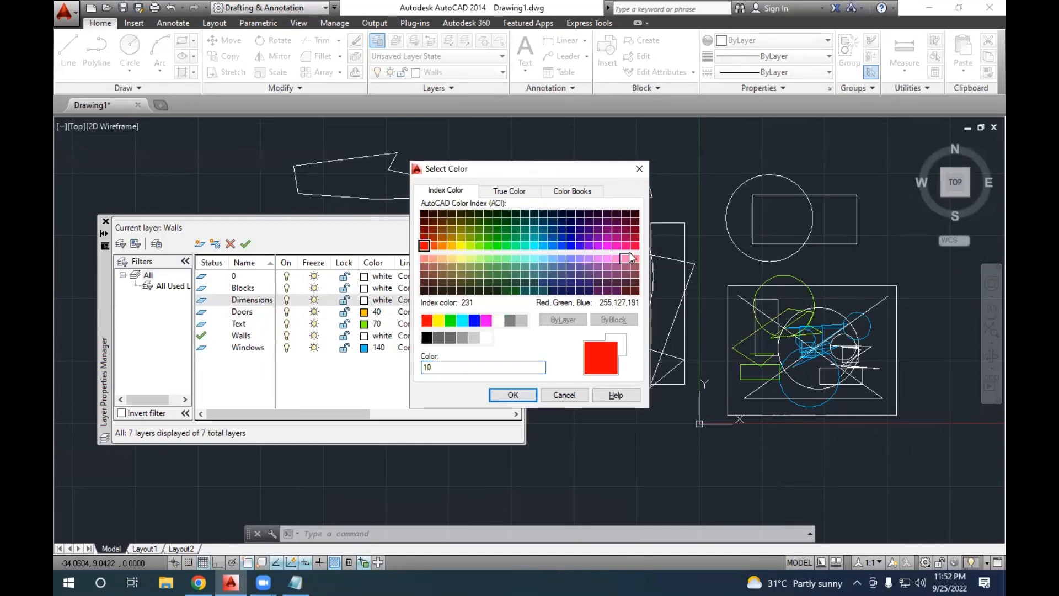
left_click(608, 246)
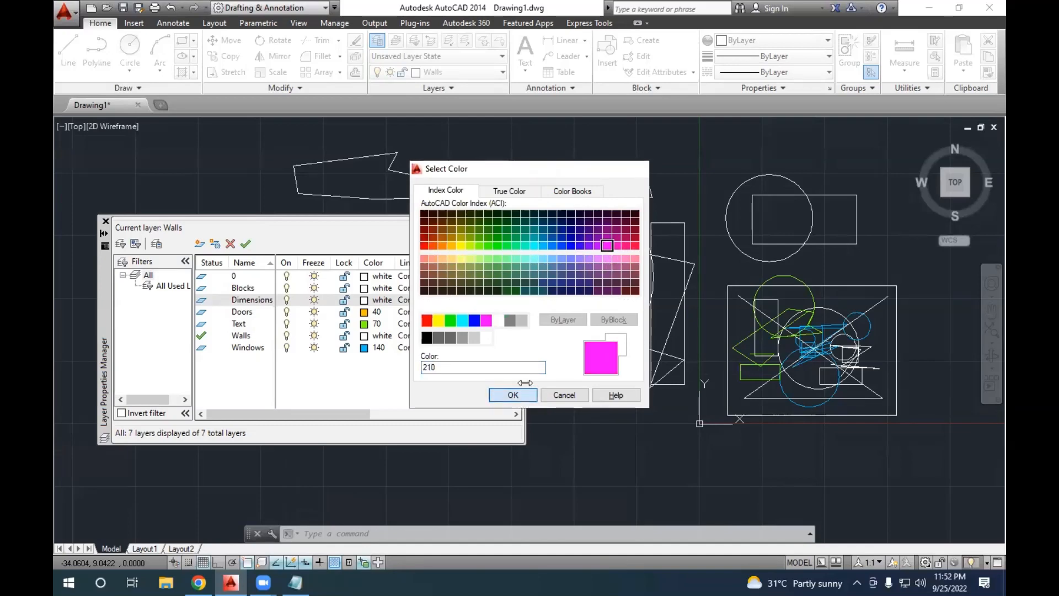
left_click(513, 394)
Set the Blocks layer's color to light purple, index color 201.
left_click(363, 288)
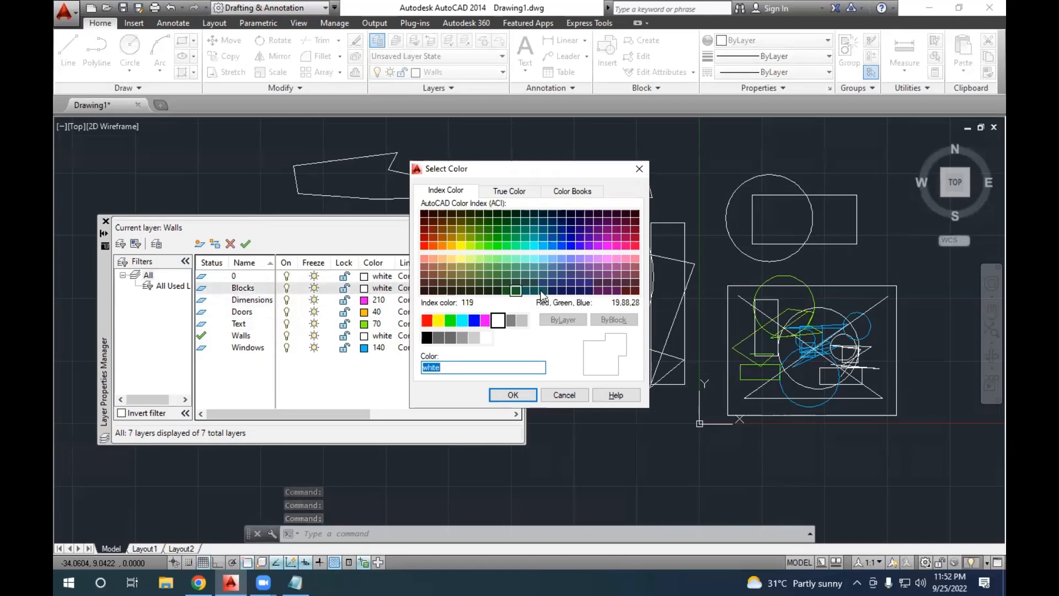
left_click(599, 258)
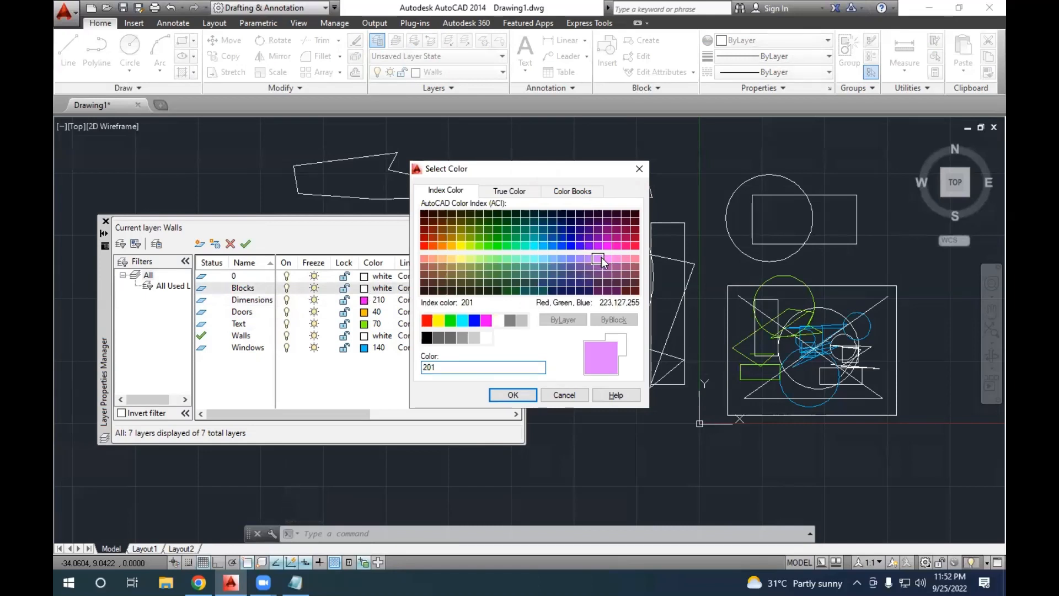
left_click(514, 395)
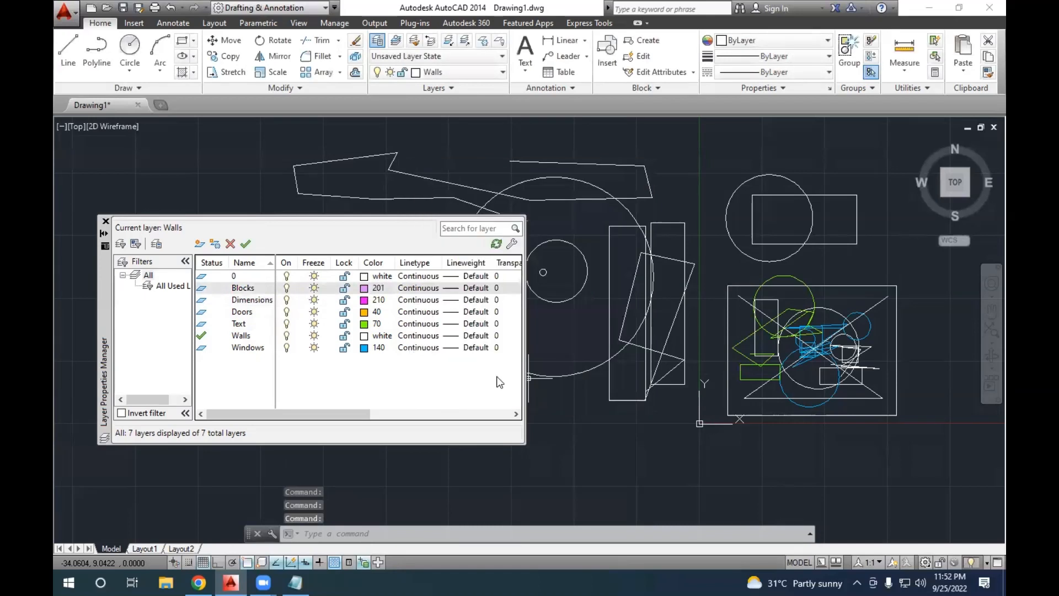
Try to delete layer 0 and try to rename it, dismissing each message.
left_click(254, 278)
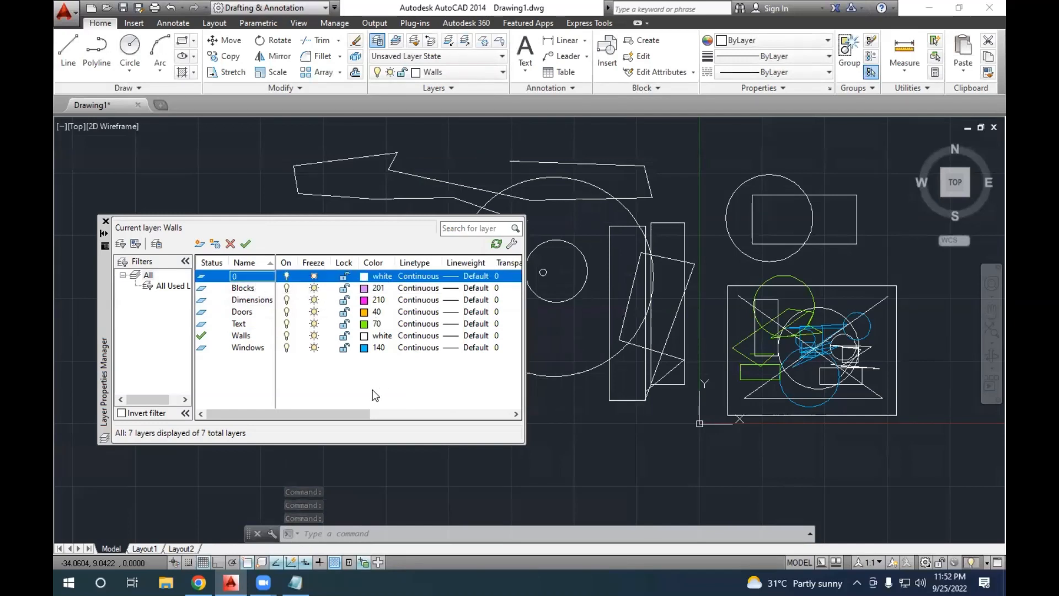
left_click(231, 244)
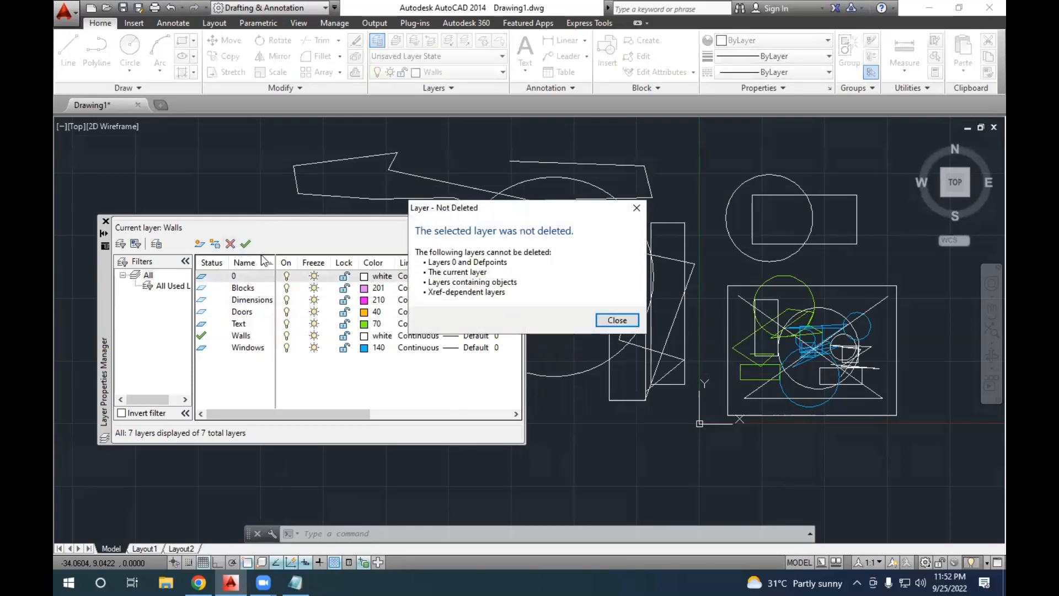
left_click(616, 320)
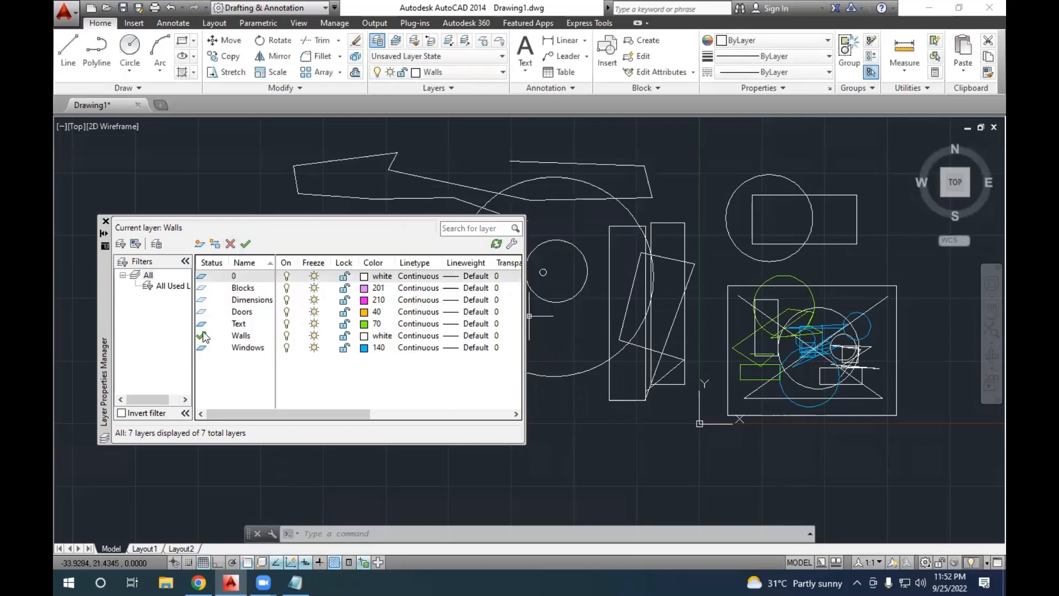
left_click(238, 277)
left_click(236, 276)
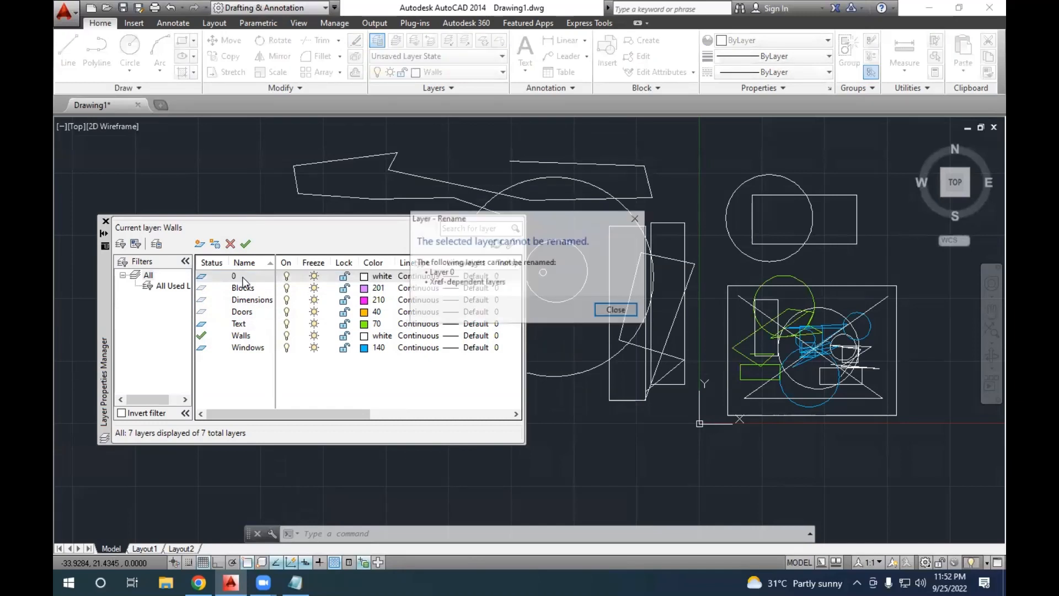
left_click(617, 310)
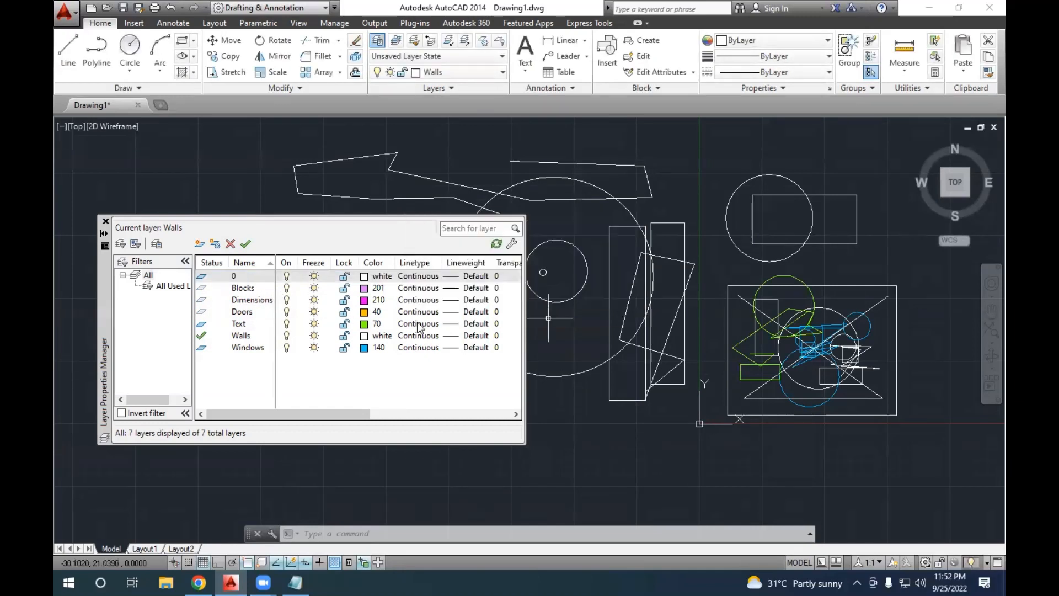
Toggle the visibility of the Blocks layer, and turn the Text layer off and back on.
left_click(243, 288)
left_click(245, 288)
left_click(249, 313)
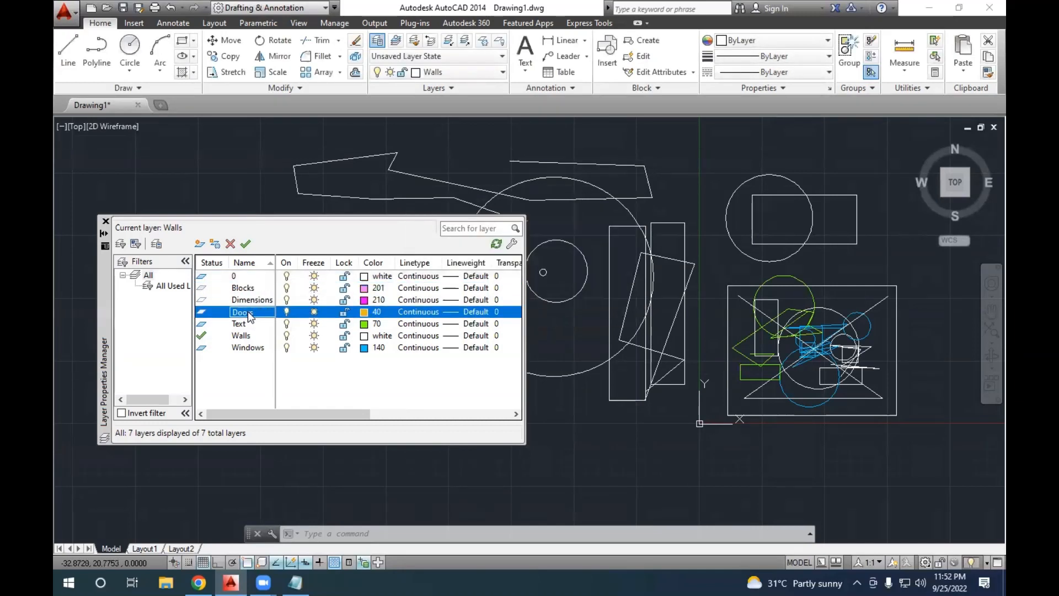
left_click(259, 289)
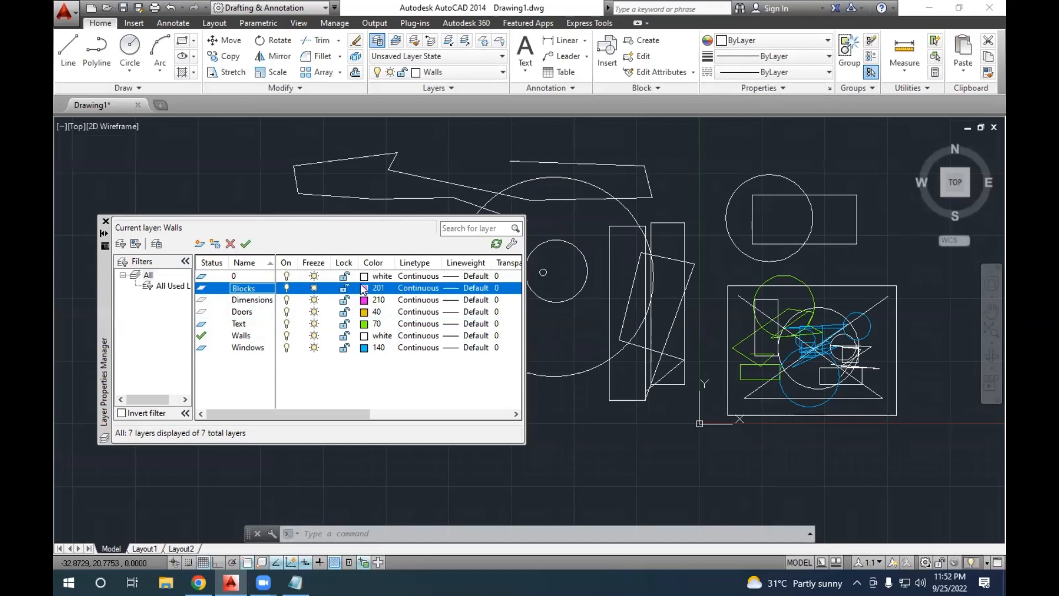
left_click(287, 290)
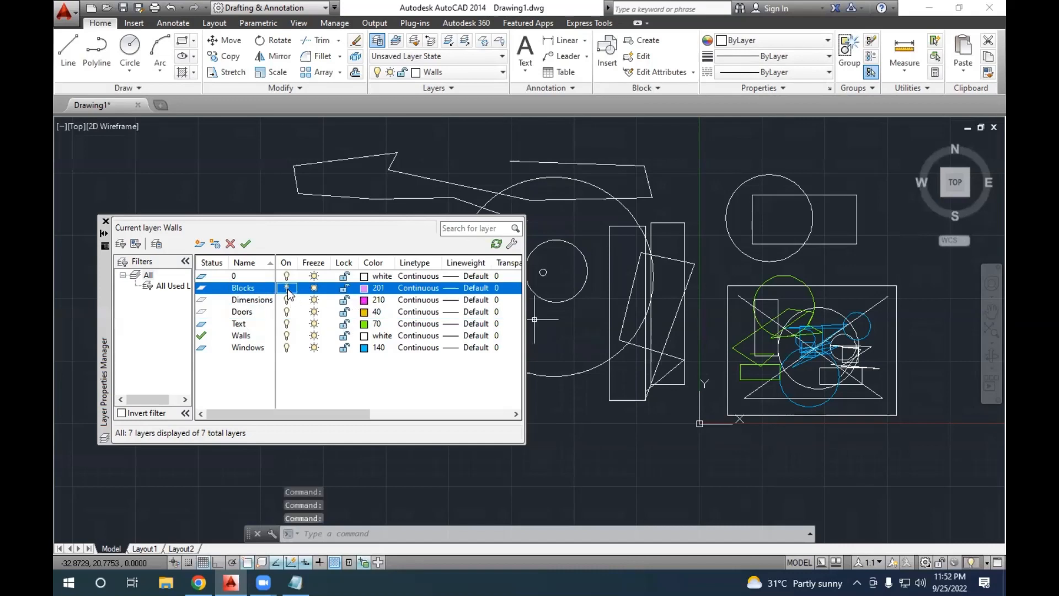
left_click(281, 324)
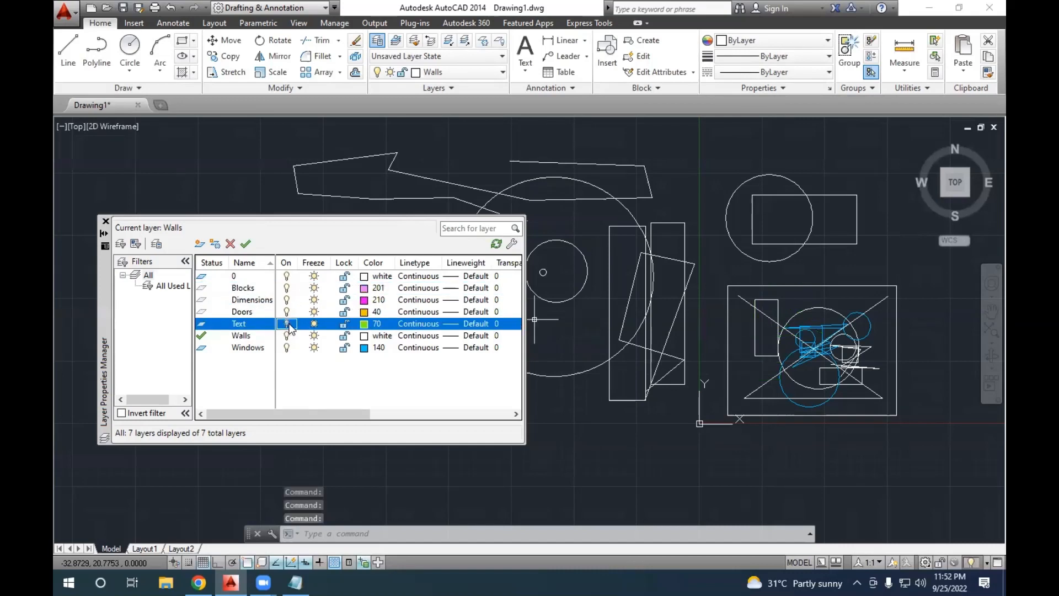
left_click(288, 325)
left_click(268, 349)
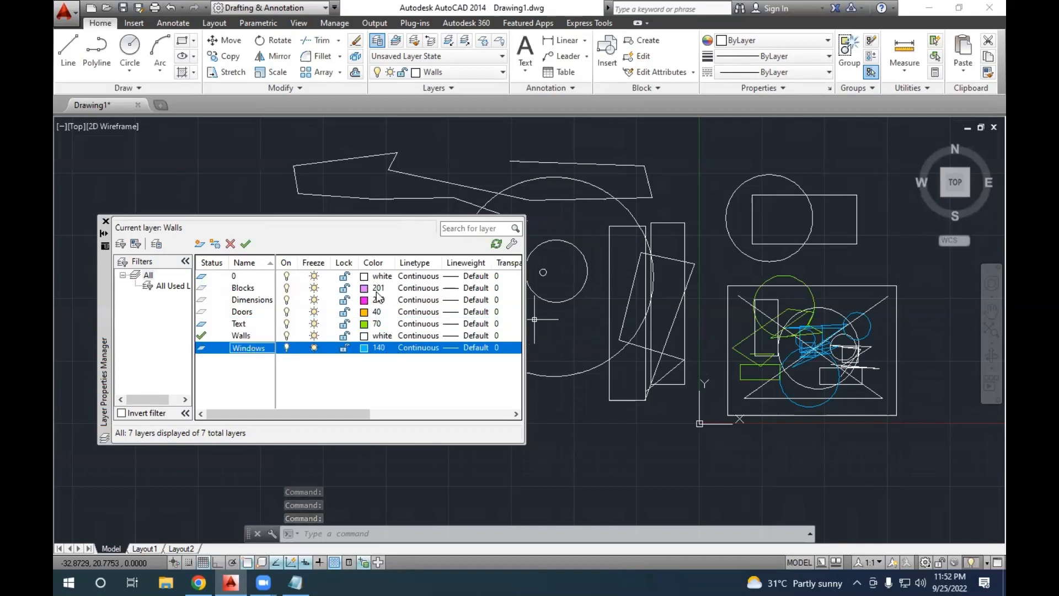
Turn the Dimensions, Doors and Windows layers off and back on, leaving every layer on.
left_click(286, 301)
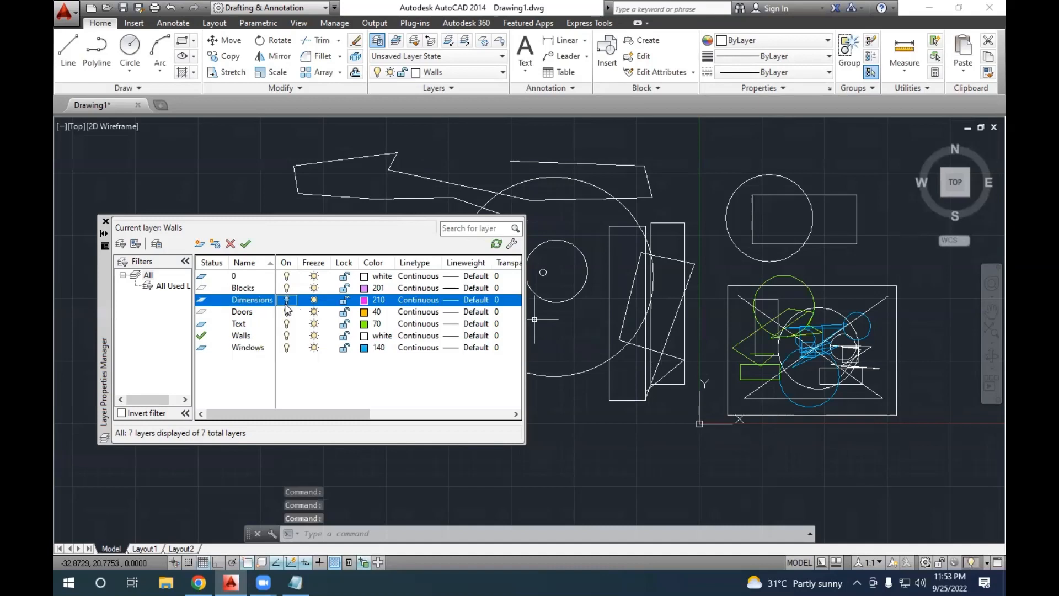
left_click(286, 312)
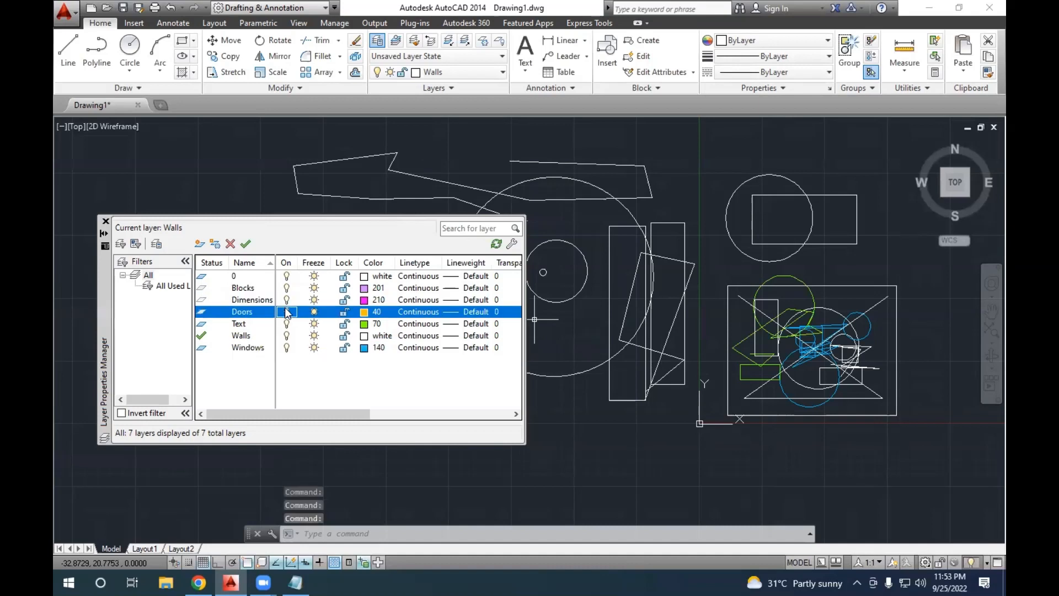
left_click(287, 301)
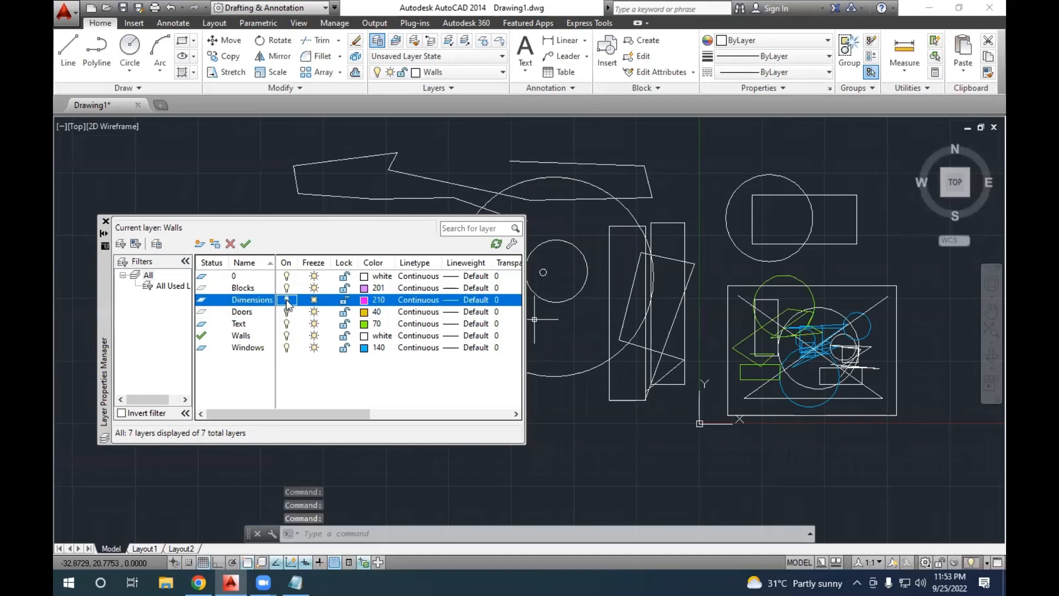
left_click(287, 289)
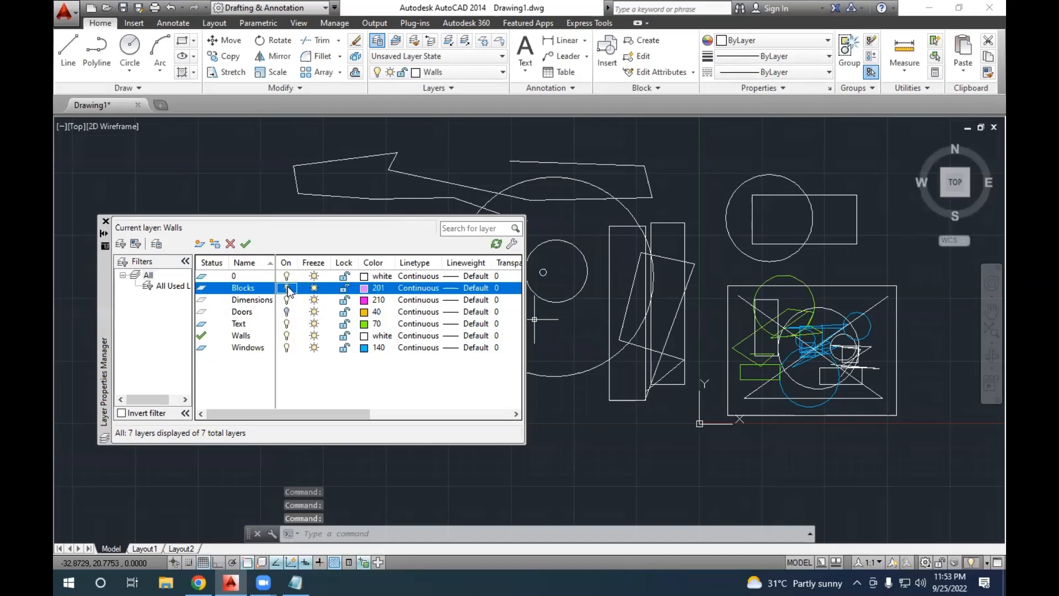
left_click(287, 324)
left_click(287, 348)
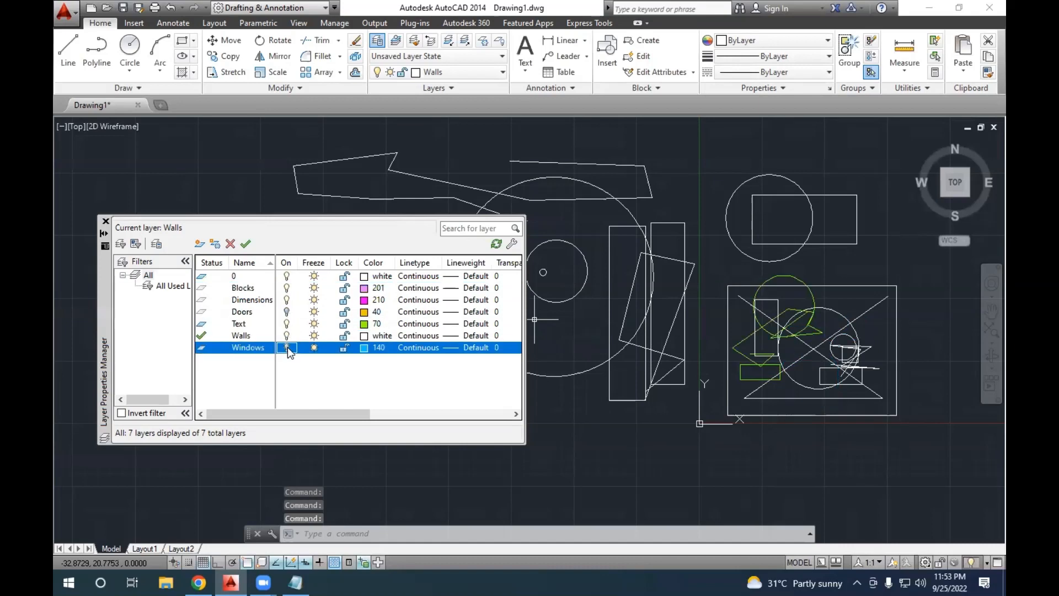
left_click(287, 348)
left_click(287, 311)
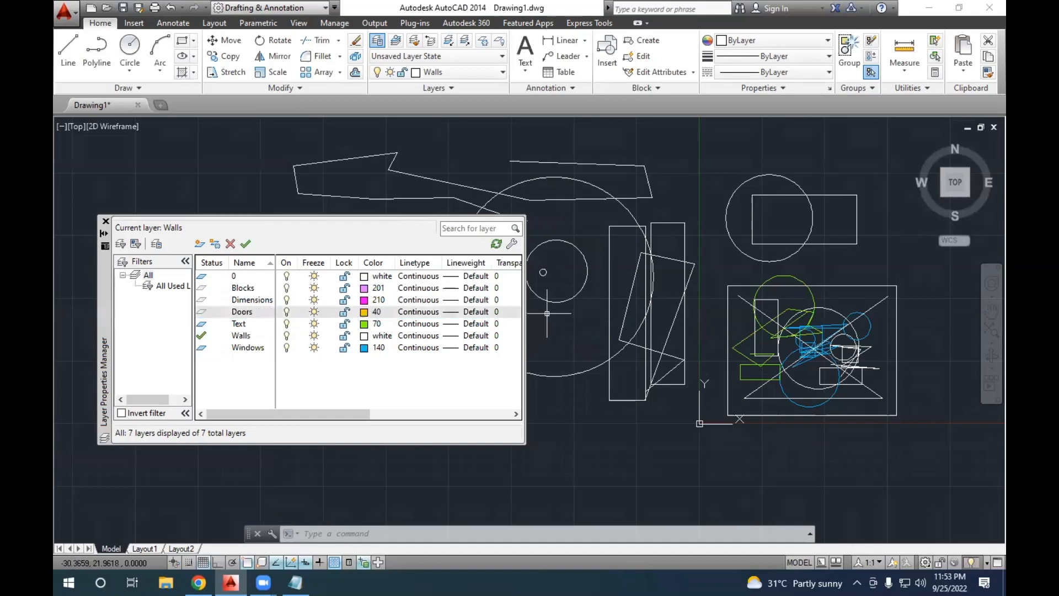
Close the Layer Properties Manager and inspect the colored shapes inside the large rectangle near the origin.
left_click(106, 222)
middle_click_drag(197, 297, 176, 289)
scroll(473, 312, "up", 2)
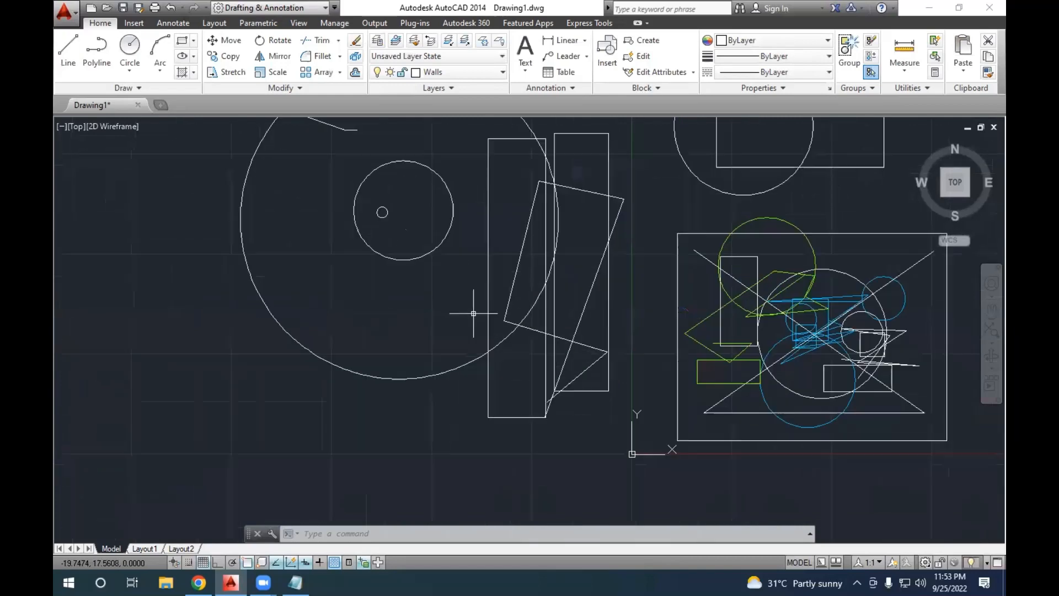
middle_click_drag(629, 309, 518, 298)
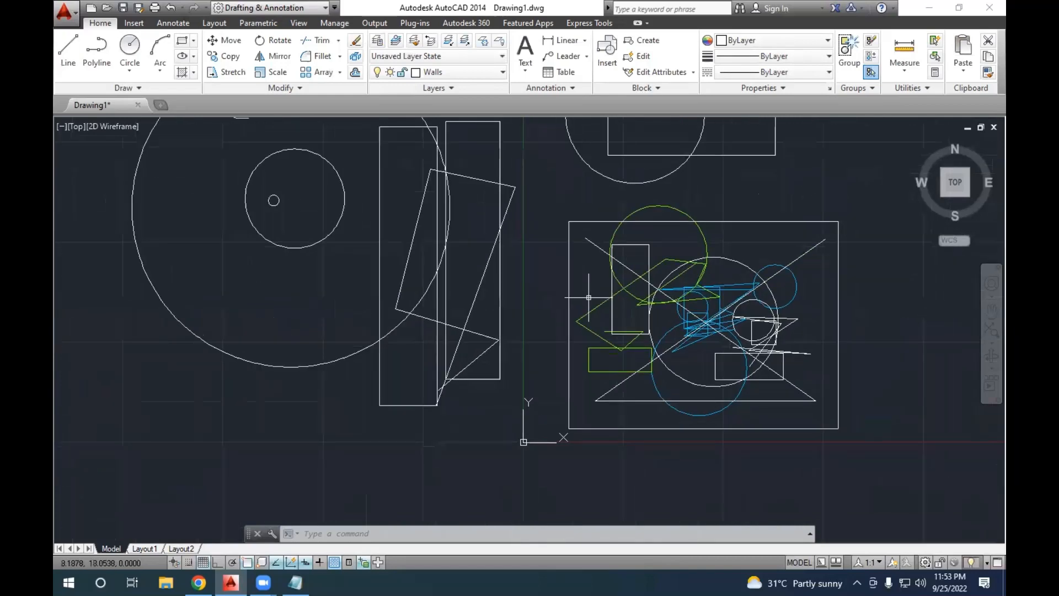
Make Doors the current layer and draw a rectangle in the empty area just above the large frame.
scroll(719, 274, "up", 2)
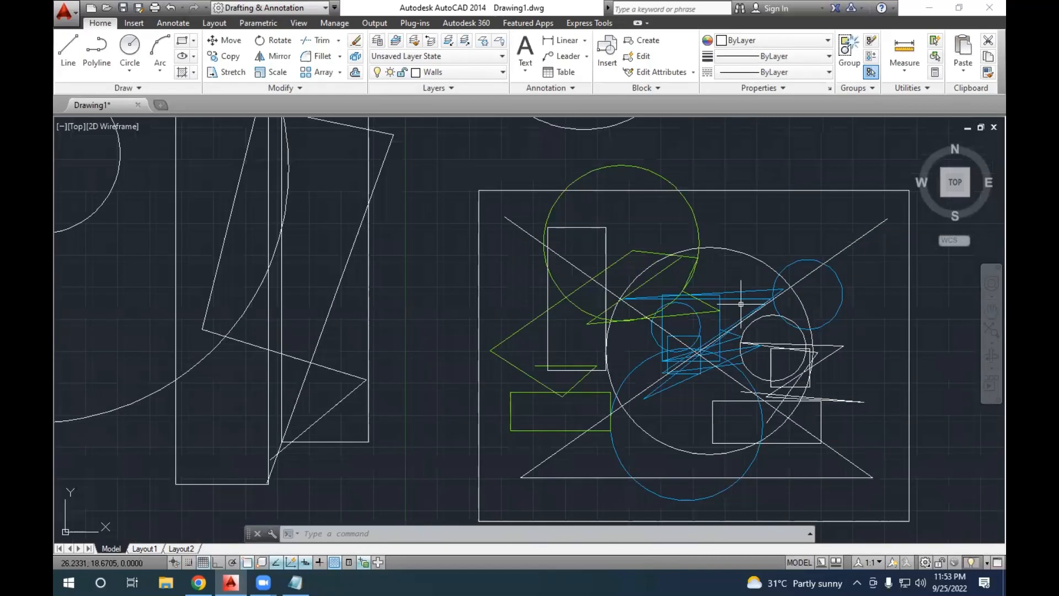
left_click(483, 75)
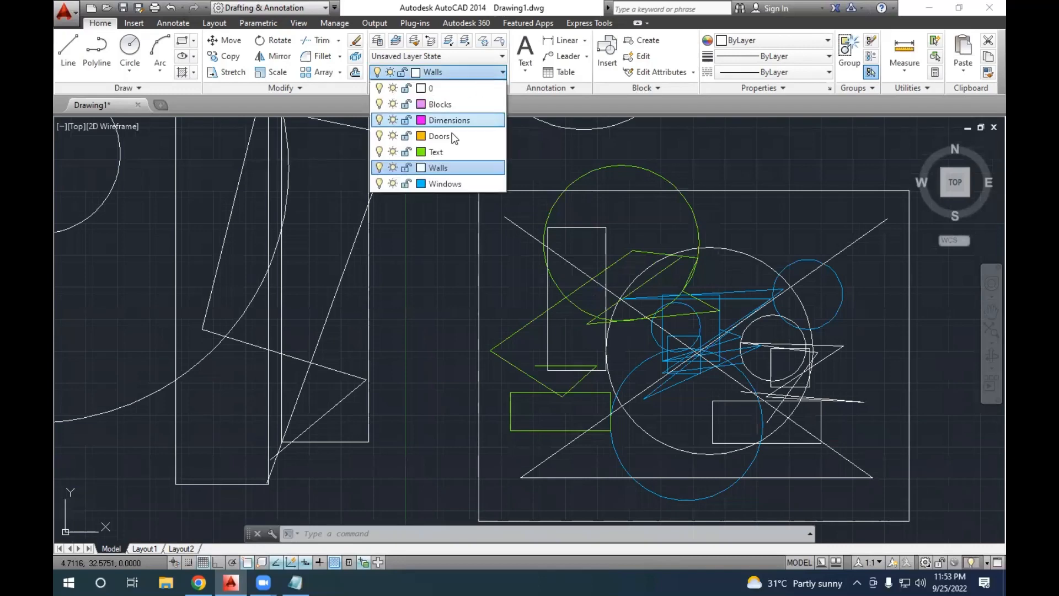
left_click(453, 137)
middle_click_drag(599, 222, 445, 305)
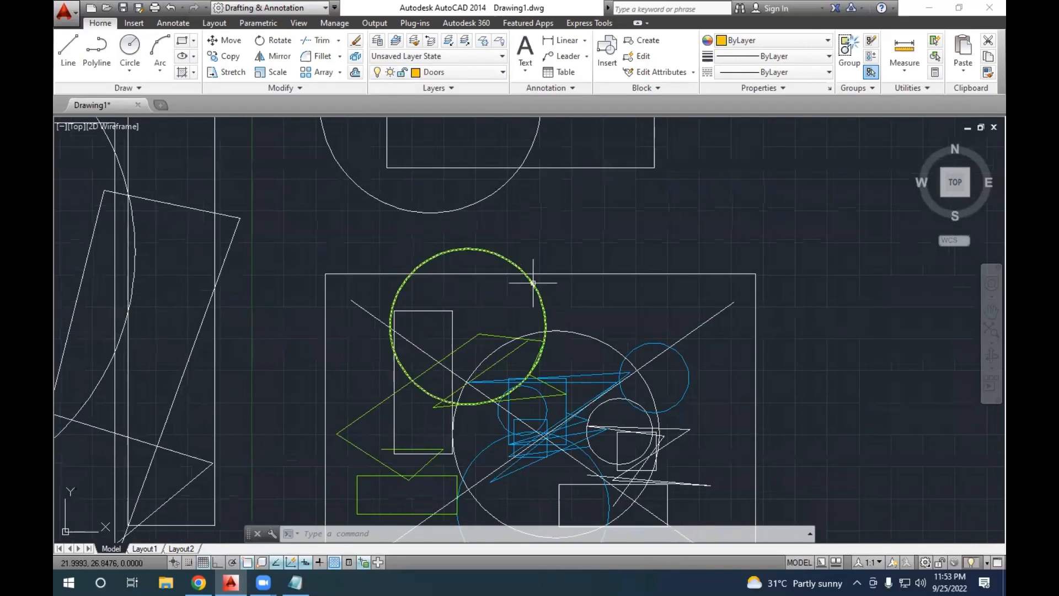
type("rec")
key("Return")
left_click(555, 197)
left_click(667, 260)
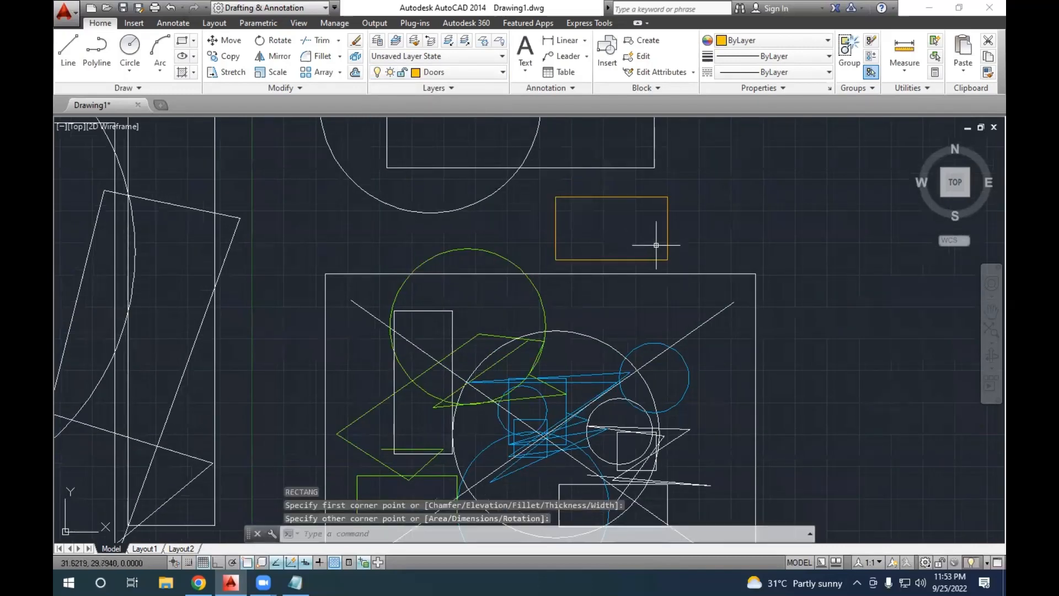
Draw a second, flatter rectangle on the Doors layer, overlapping the lower corner of the first one.
type("rec")
key("Return")
left_click(622, 226)
left_click(750, 267)
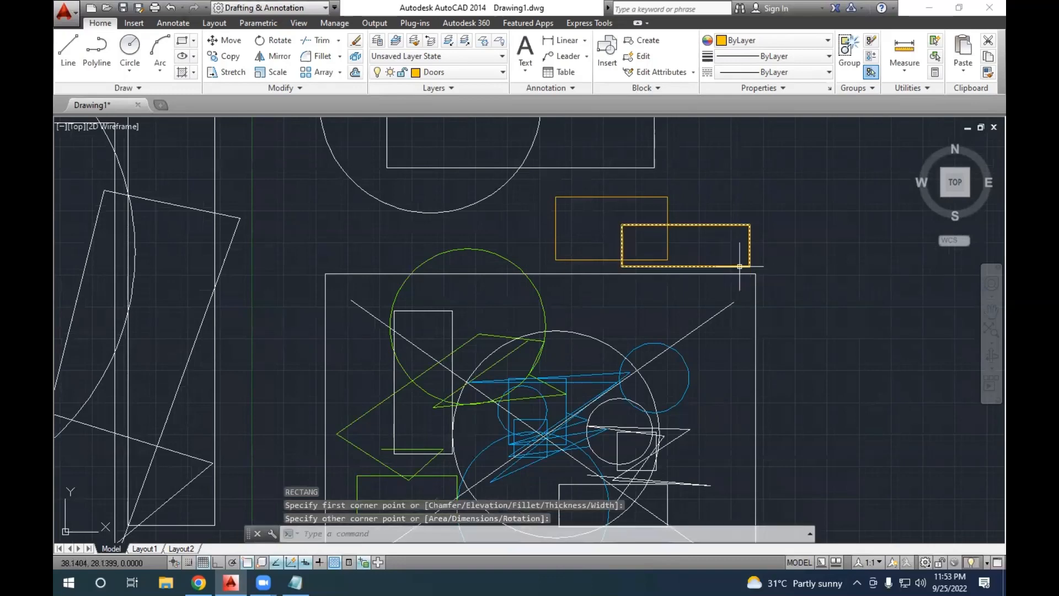
middle_click_drag(750, 267, 755, 280)
Make Blocks the current layer and draw a tall, narrow rectangle overlapping the large frame's upper-left corner.
left_click(458, 72)
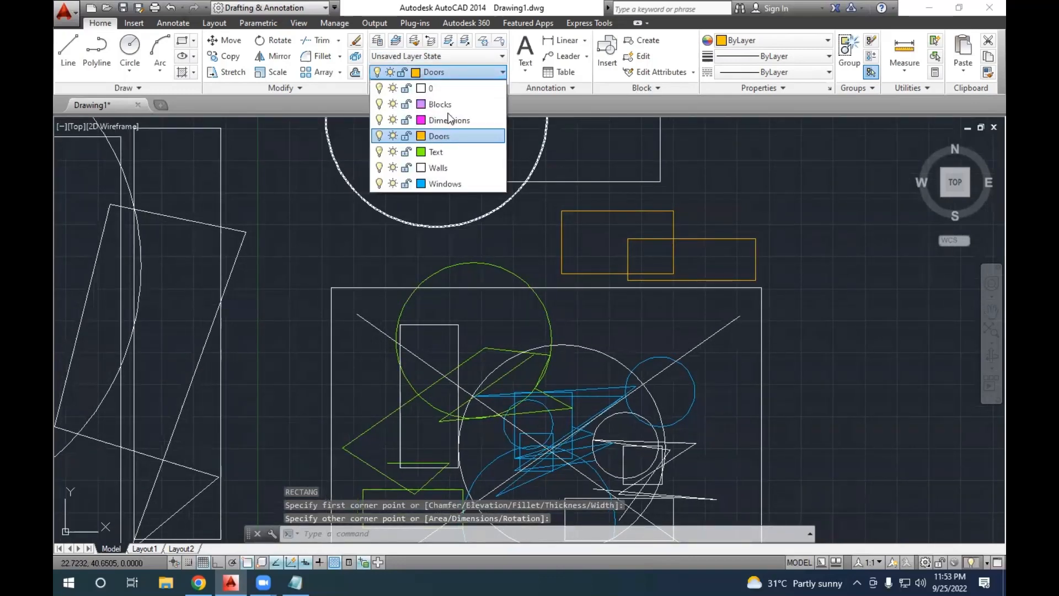
left_click(457, 104)
middle_click_drag(446, 251, 529, 296)
type("rec")
key("Return")
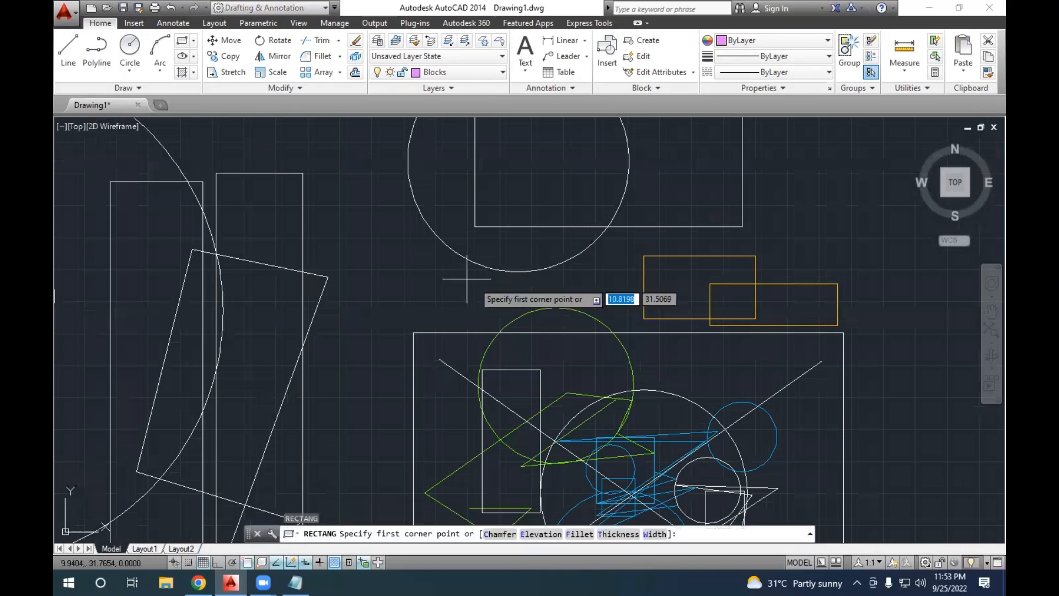
left_click(390, 244)
left_click(441, 349)
middle_click_drag(434, 332, 539, 271)
scroll(539, 271, "down", 3)
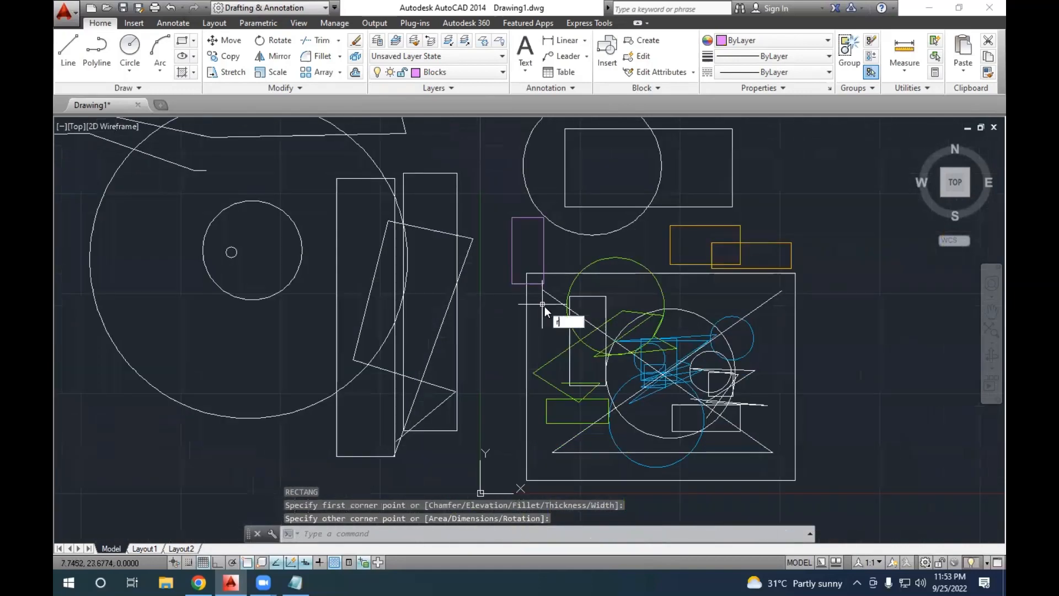
left_click(530, 317)
left_click(671, 407)
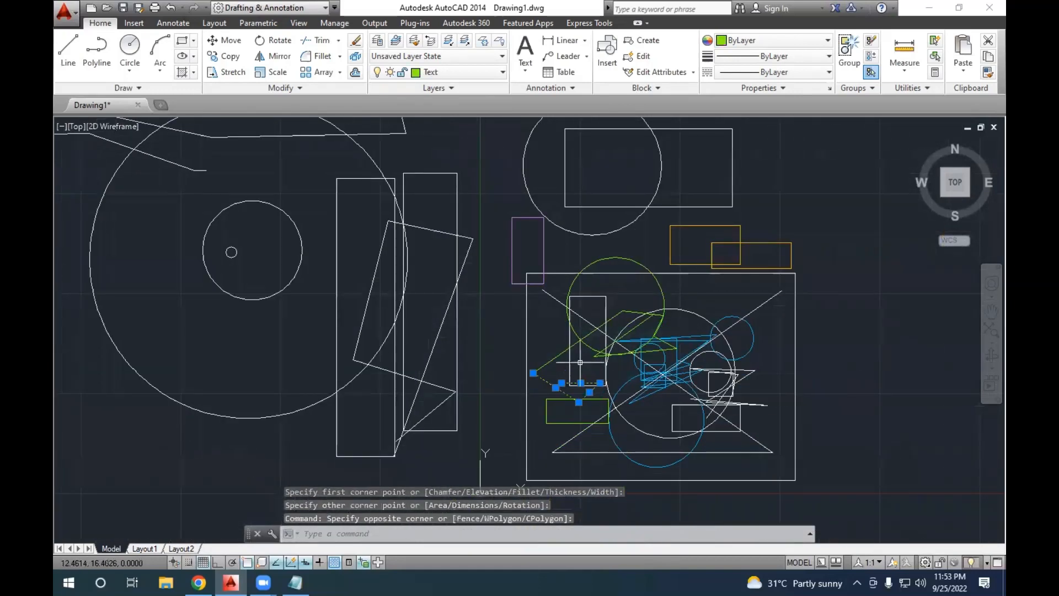
key("Escape")
key("Escape")
Draw a larger rectangle on the Blocks layer across the large frame's left edge, below the narrow one.
type("rec")
key("Return")
left_click(493, 304)
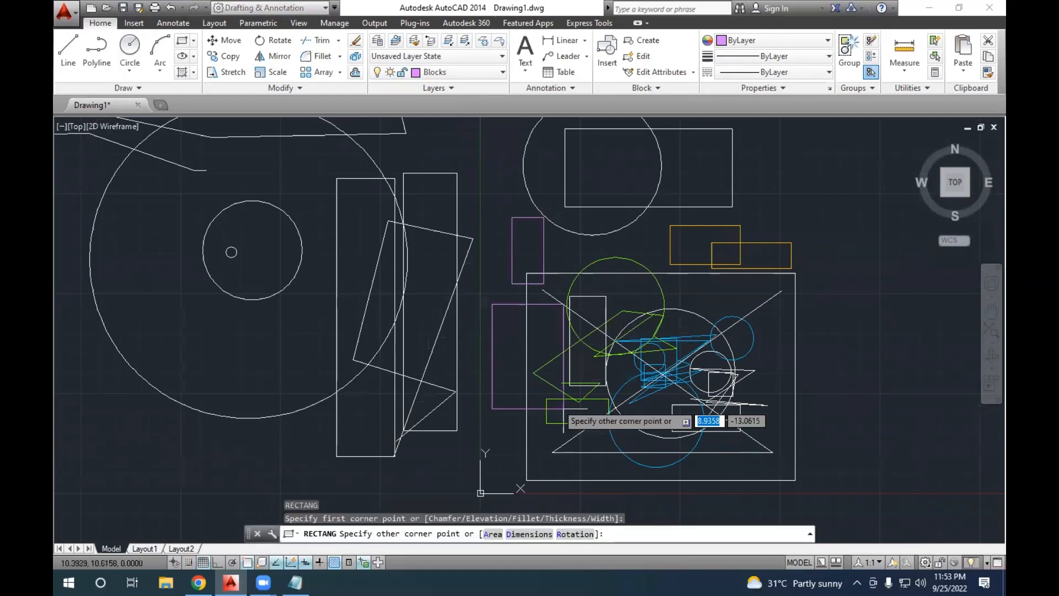
left_click(578, 423)
key("Escape")
key("Escape")
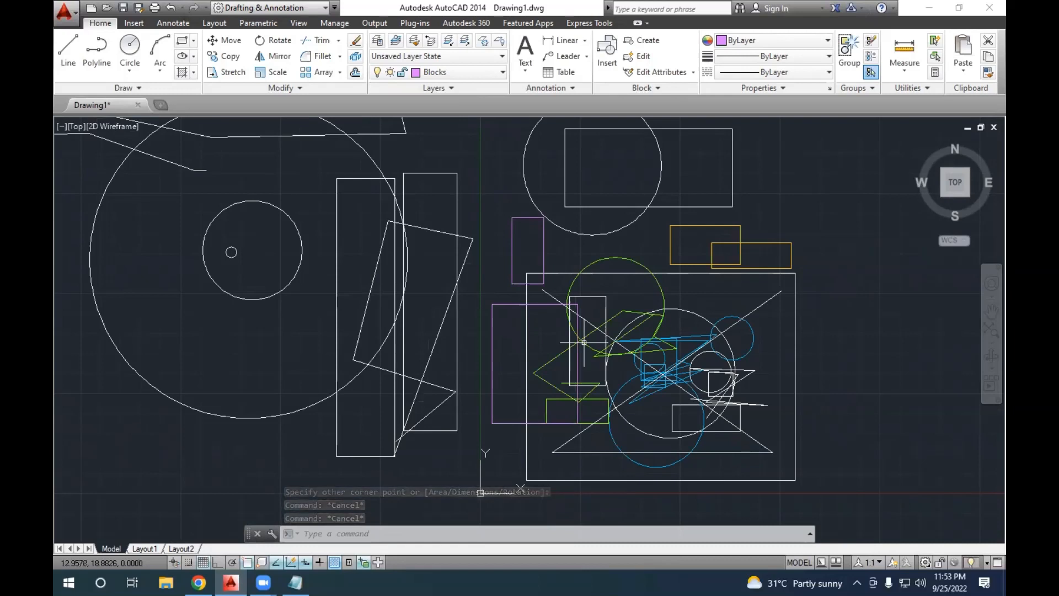
Open the Layer Properties Manager.
type("la")
key("Return")
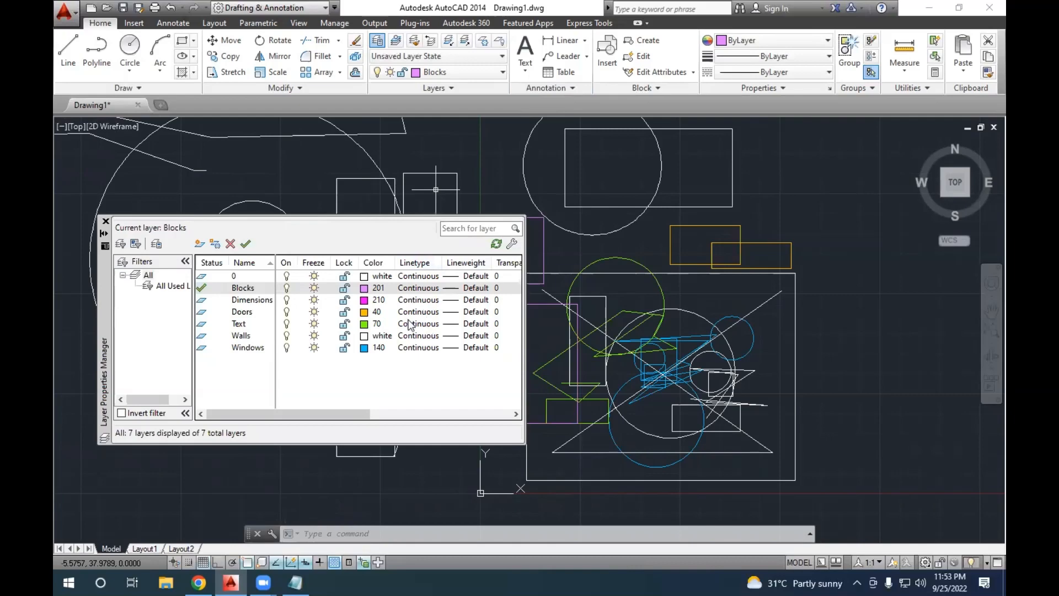
Save the drawing as Layers in the New folder (2) folder on the Desktop.
key("ctrl+s")
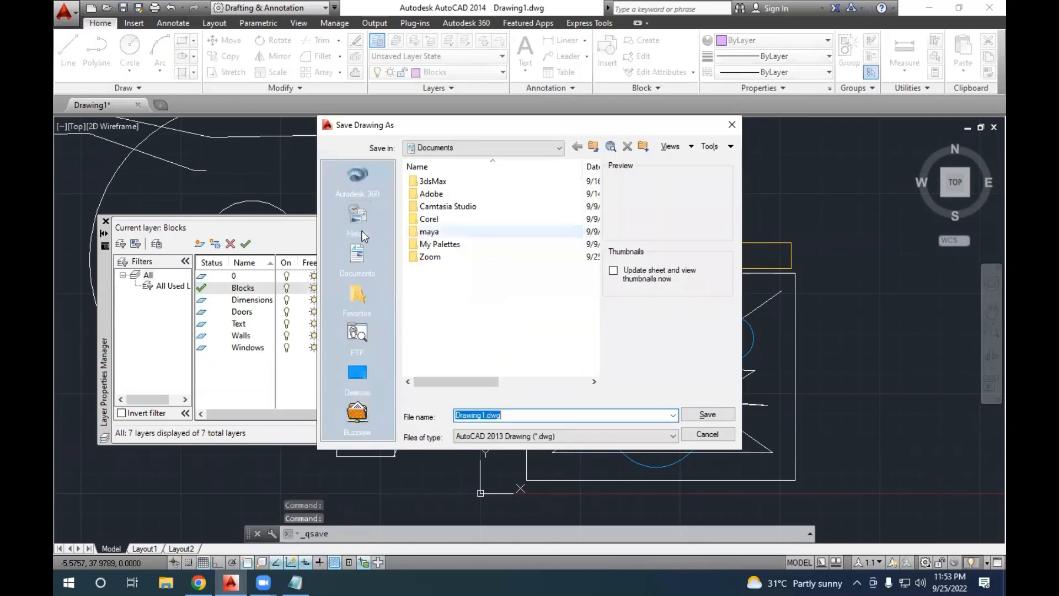
left_click(358, 373)
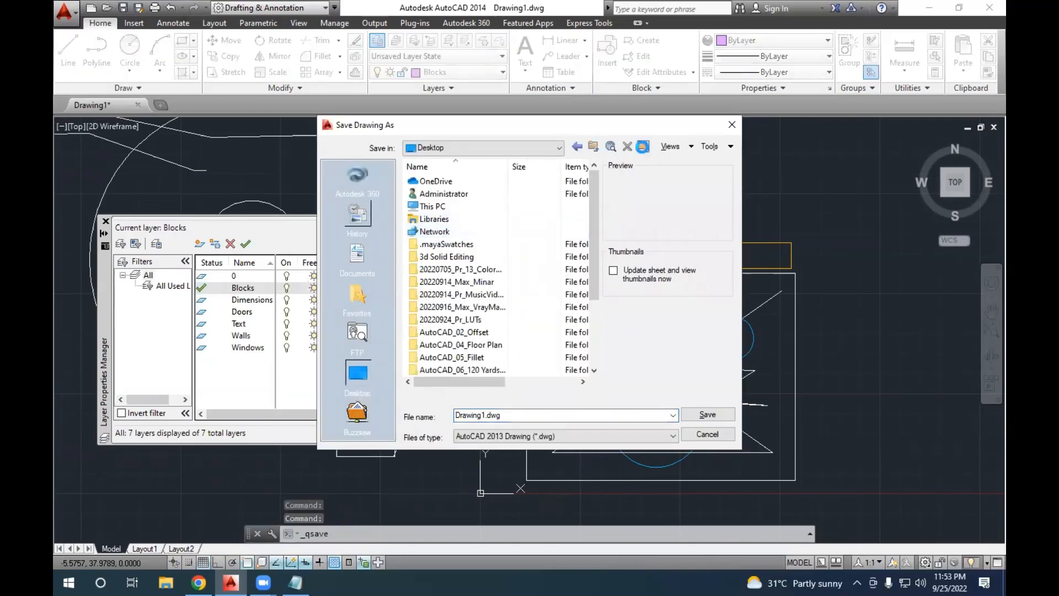
scroll(495, 359, "down", 5)
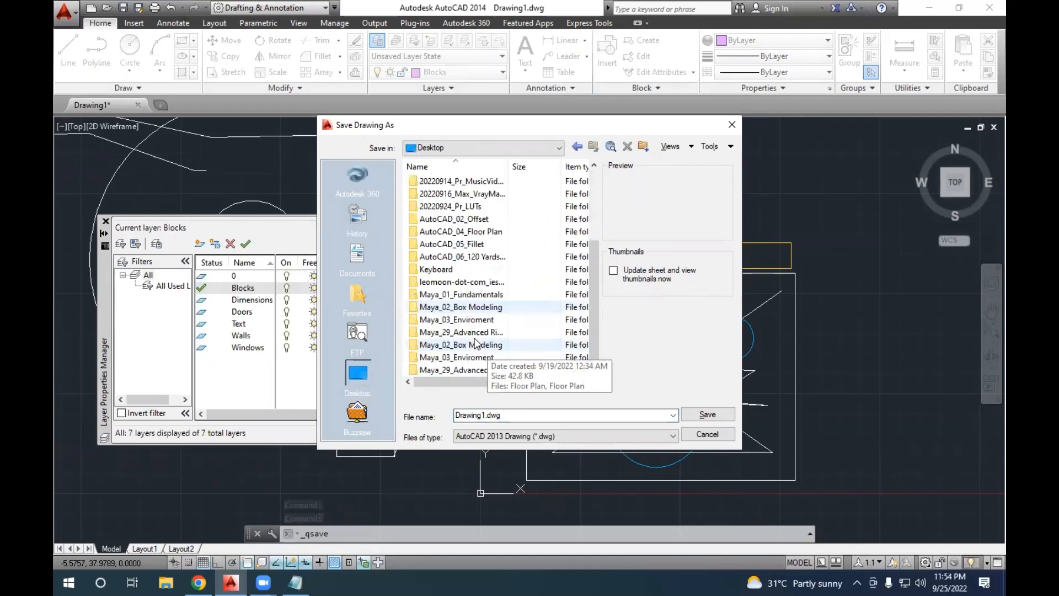
double_click(472, 370)
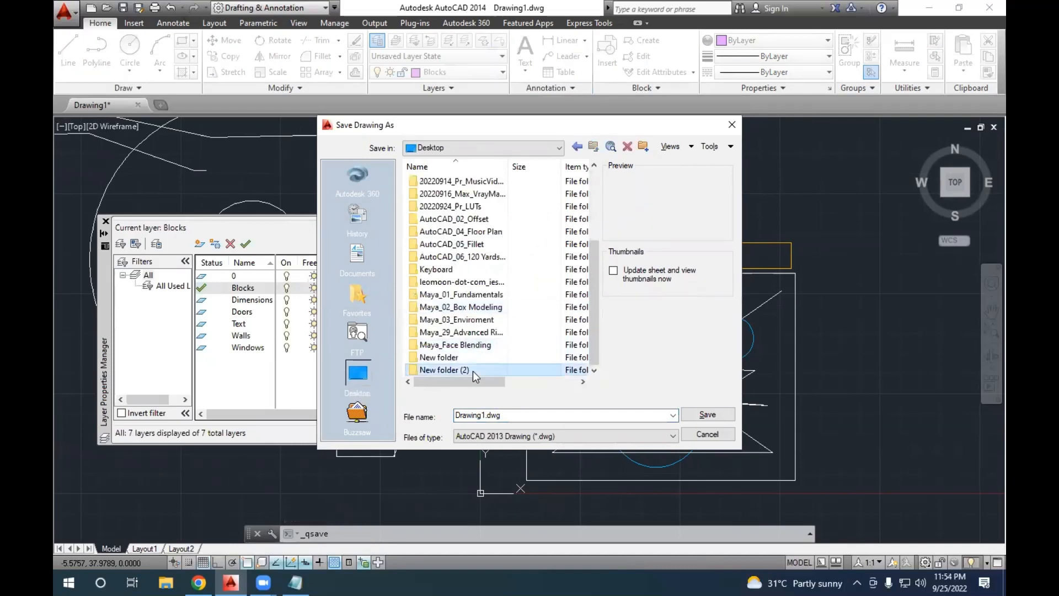
double_click(516, 415)
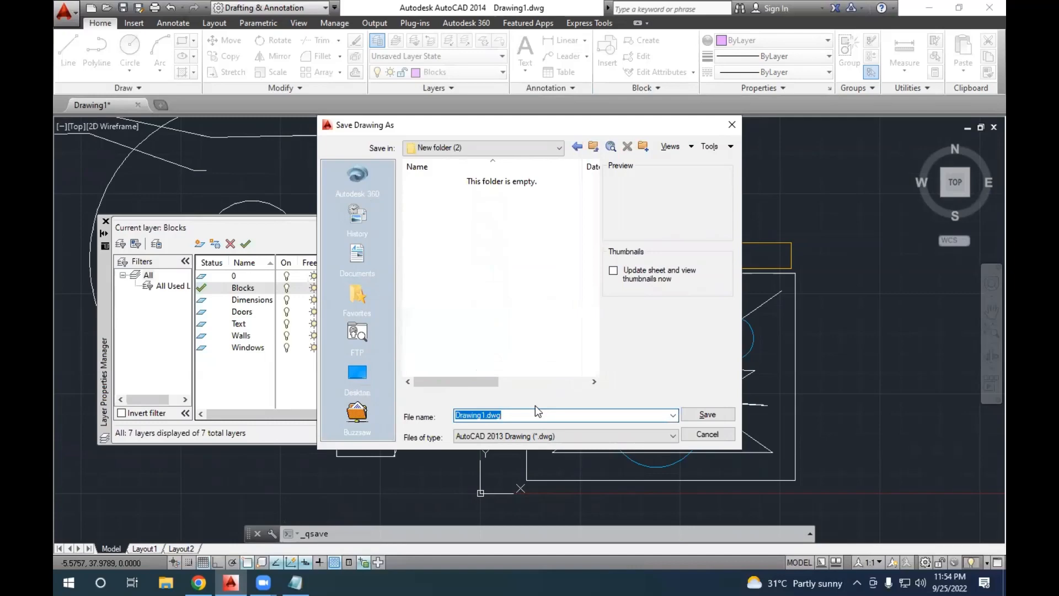
type("Layr")
type("rs")
key("Return")
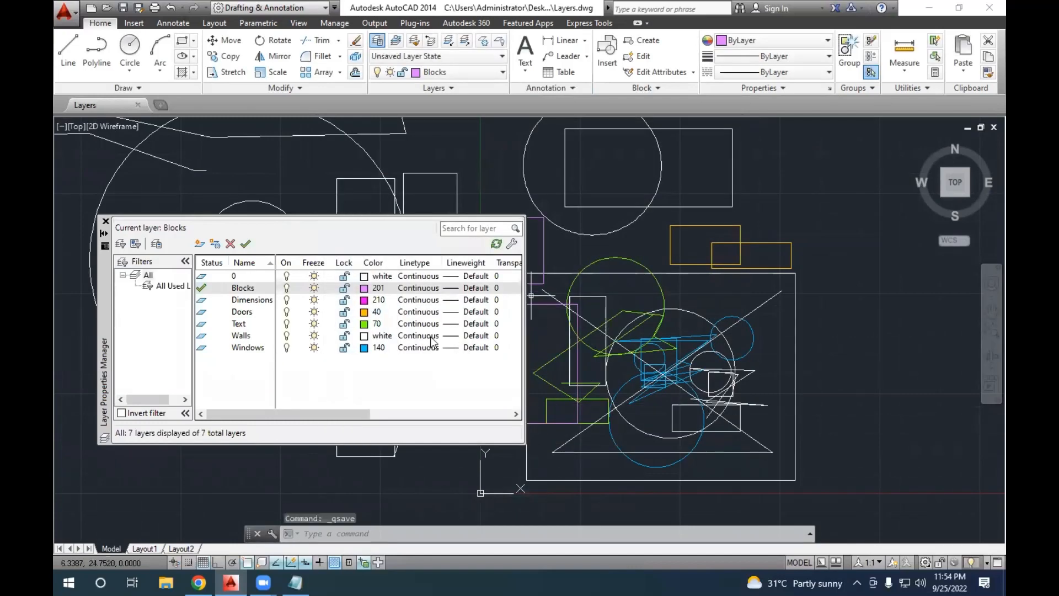
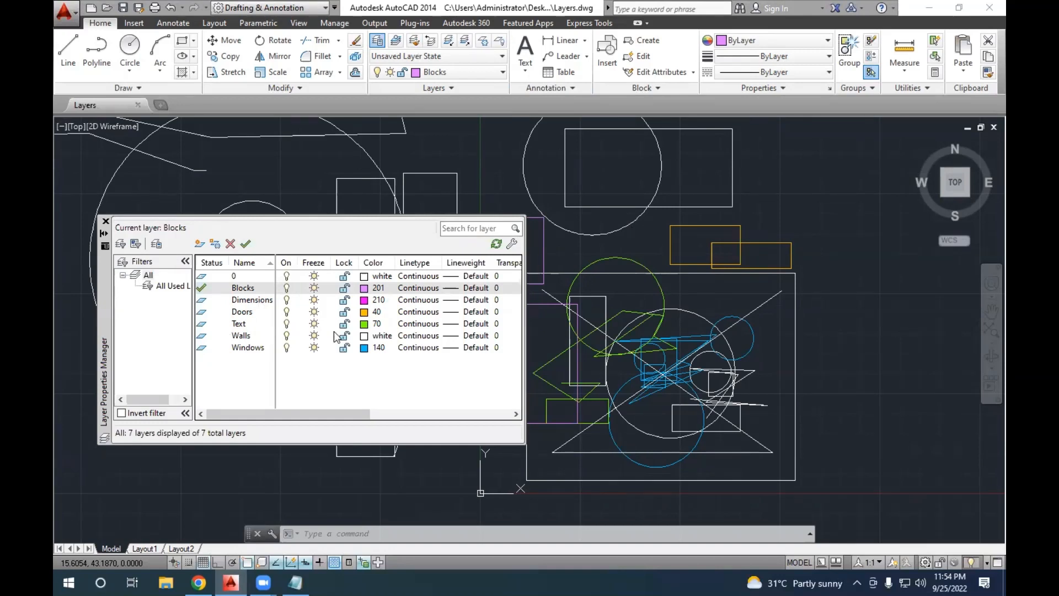
Open the linetype selection for the Walls layer and bring up the list of loadable linetypes.
left_click(424, 338)
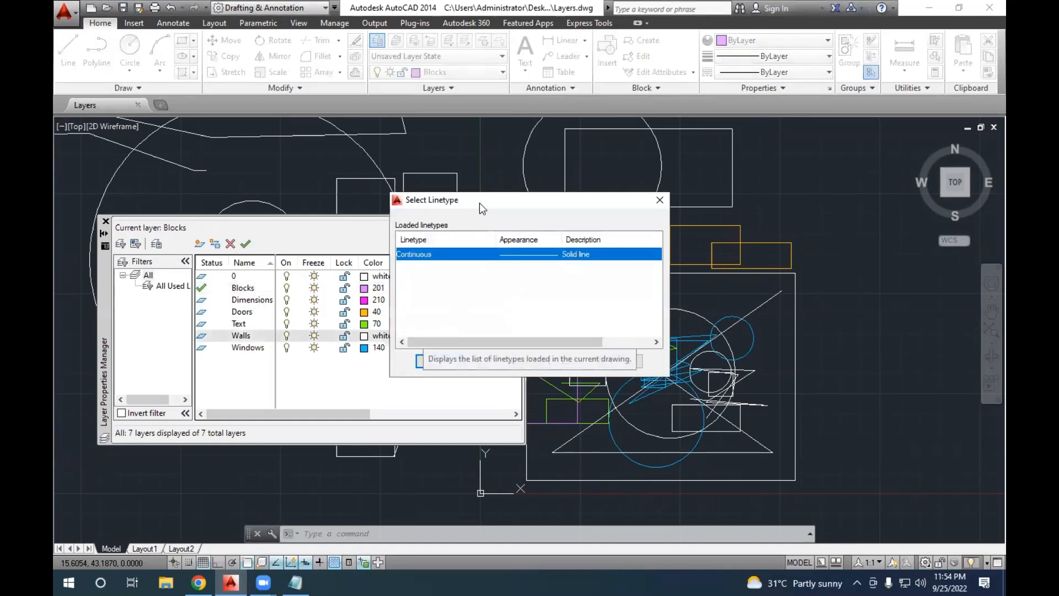
left_click_drag(479, 203, 415, 210)
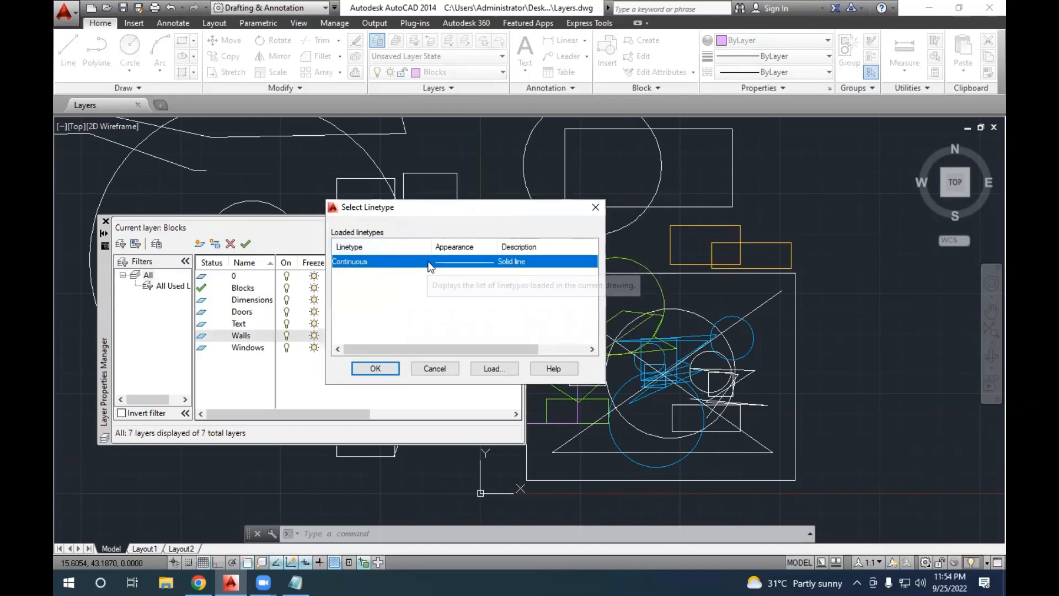
left_click(493, 370)
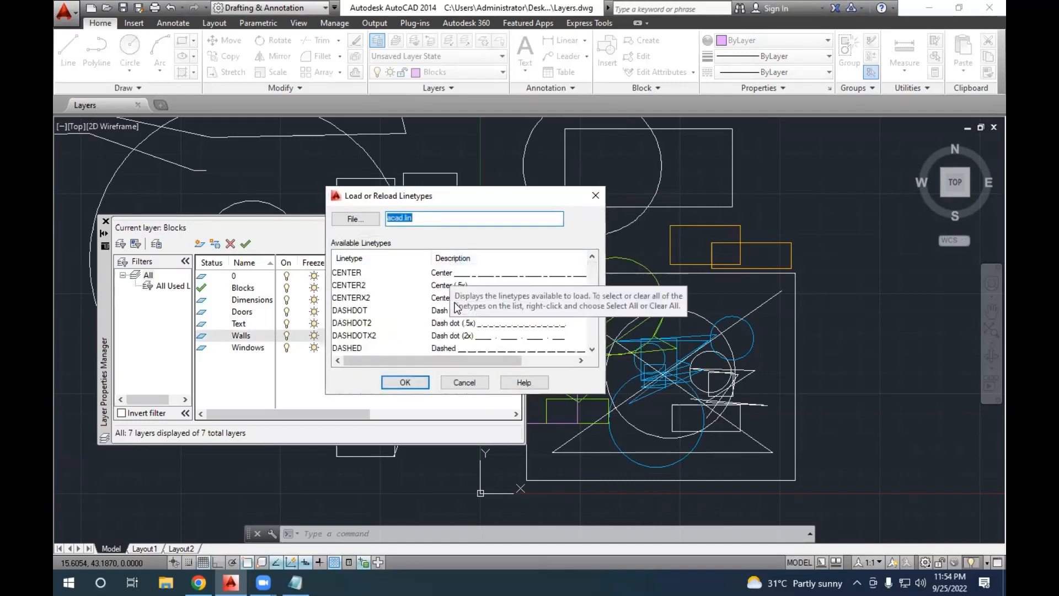
Examine the linetypes available in acad.lin, comparing their names and pattern descriptions.
scroll(457, 307, "down", 10)
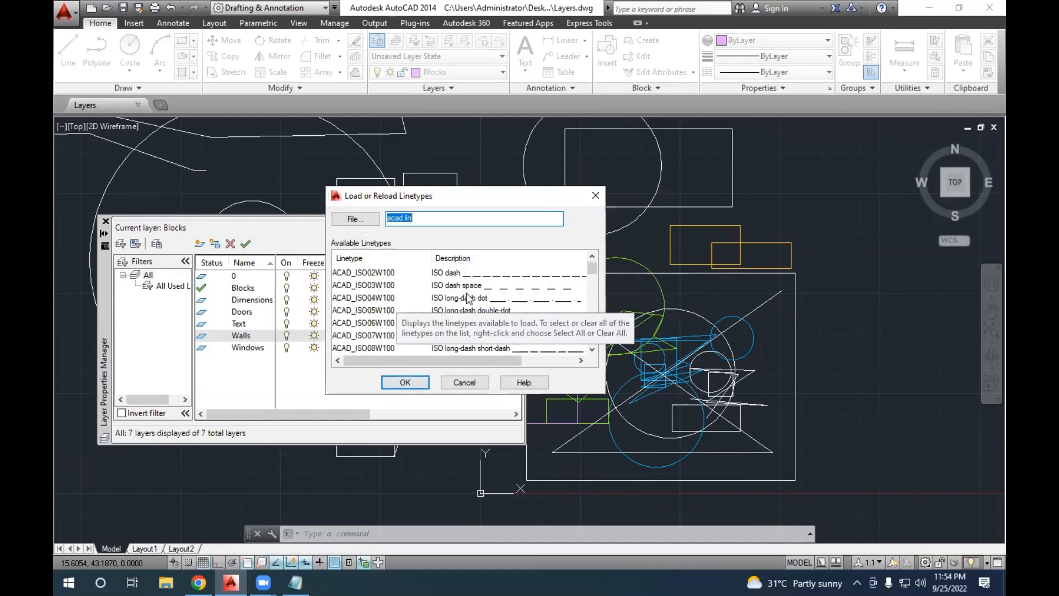
scroll(468, 299, "down", 8)
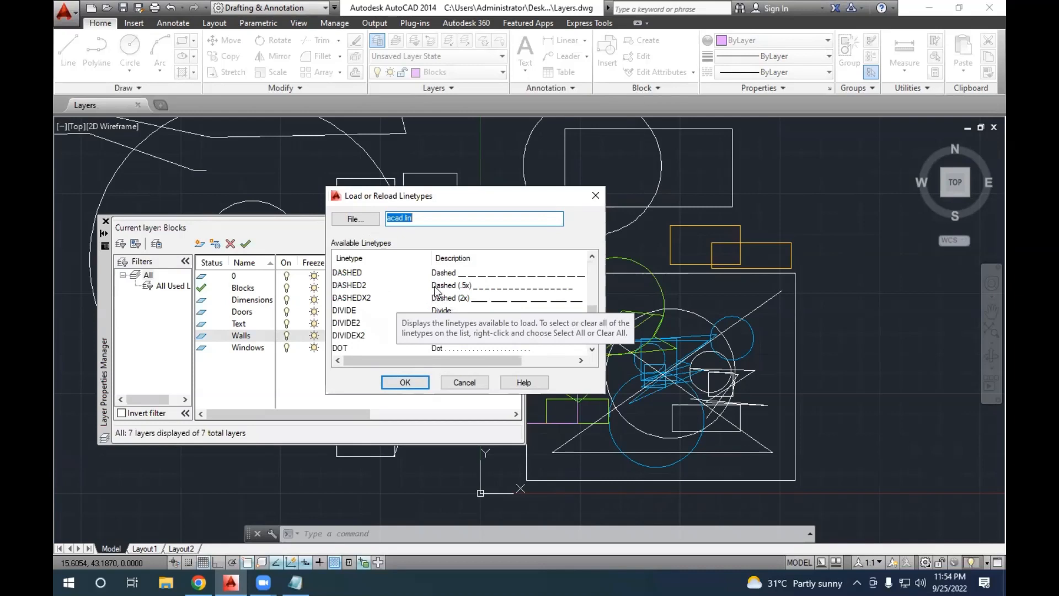
scroll(469, 288, "down", 3)
scroll(488, 302, "down", 2)
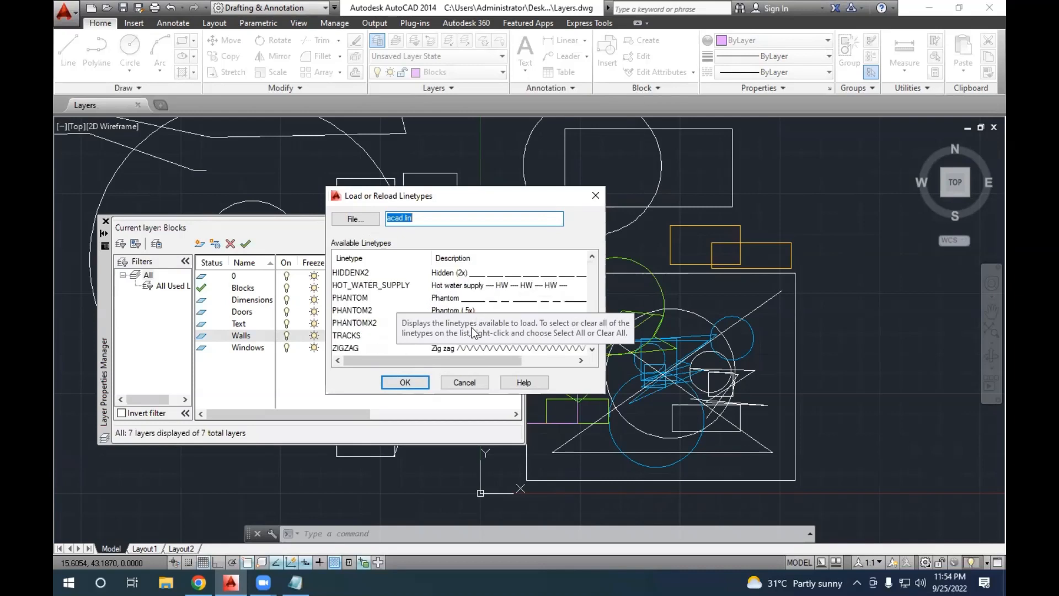
scroll(457, 348, "up", 2)
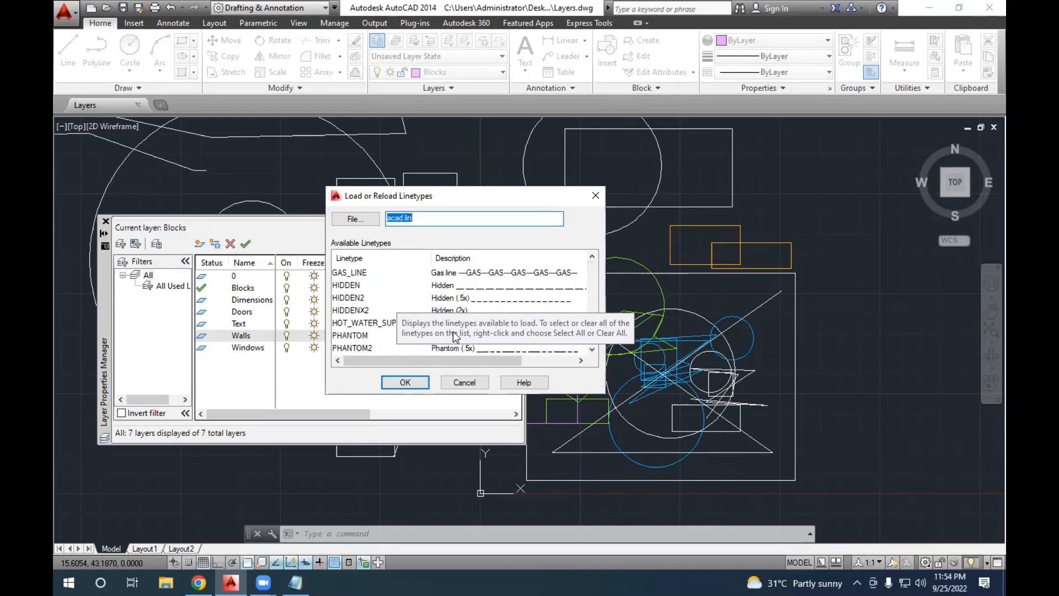
scroll(445, 290, "up", 1)
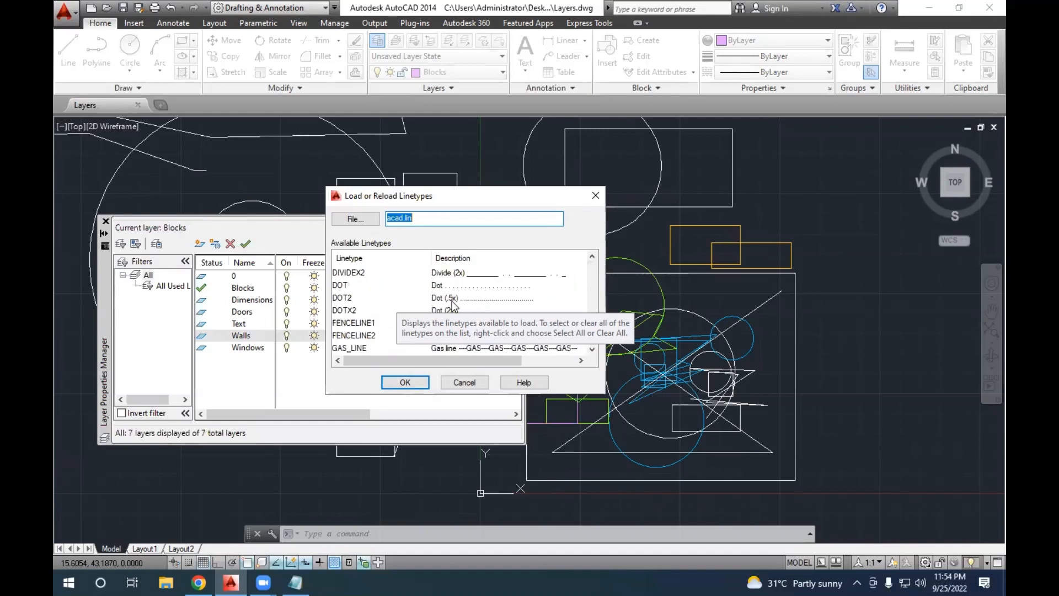
scroll(453, 305, "up", 1)
scroll(472, 317, "down", 2)
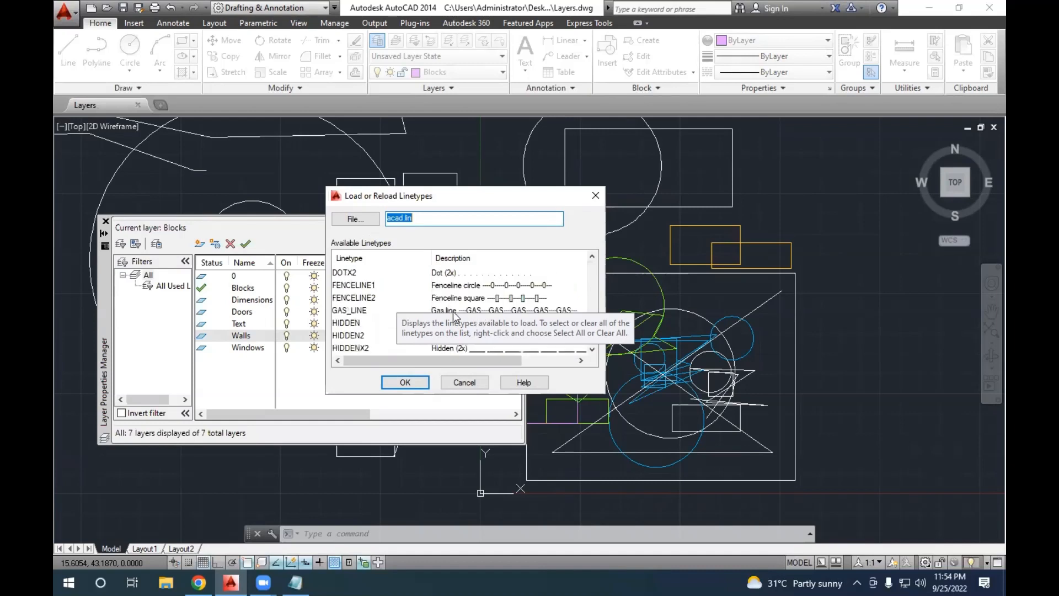
scroll(381, 300, "up", 8)
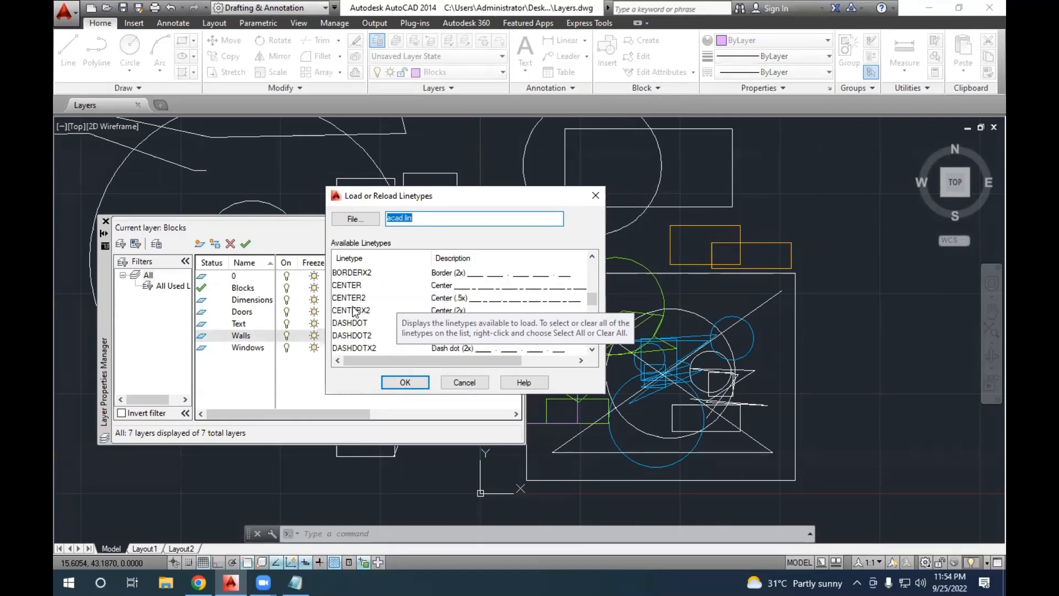
Load the CENTER linetype from acad.lin into the drawing.
scroll(354, 309, "down", 2)
left_click(357, 324)
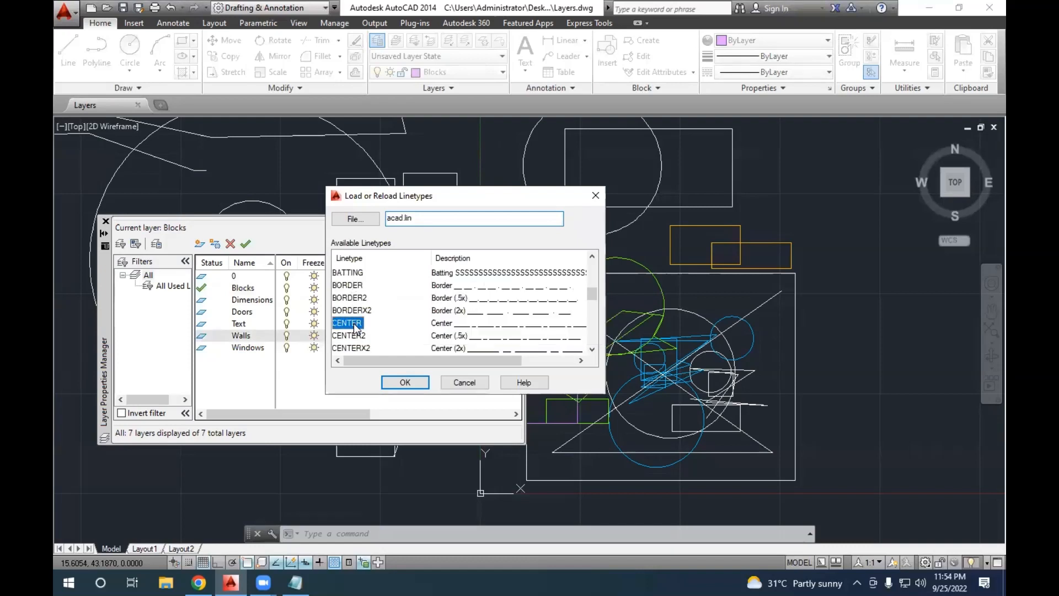
scroll(361, 309, "down", 1)
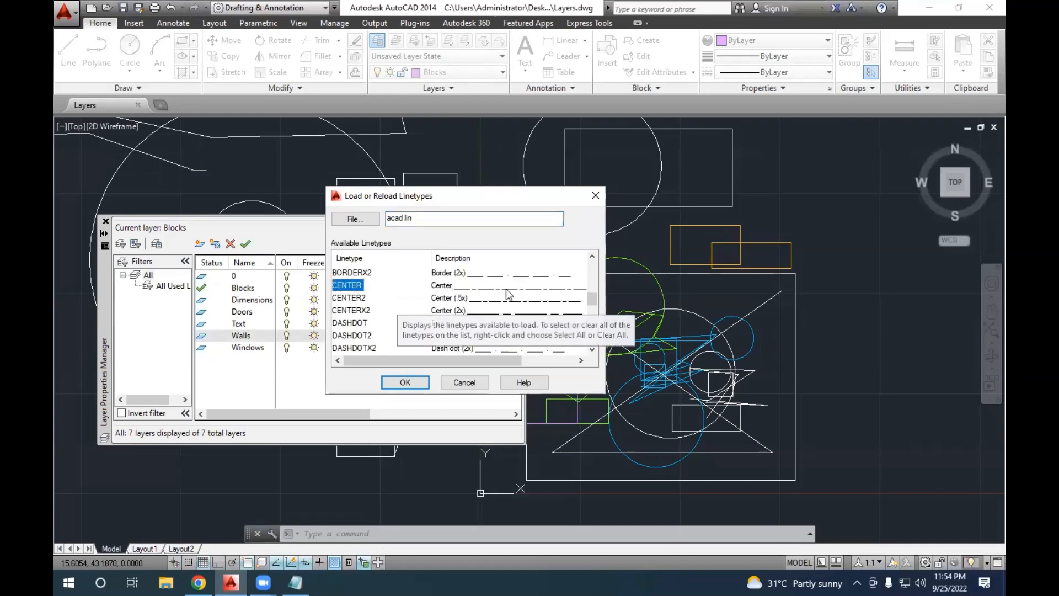
left_click(404, 382)
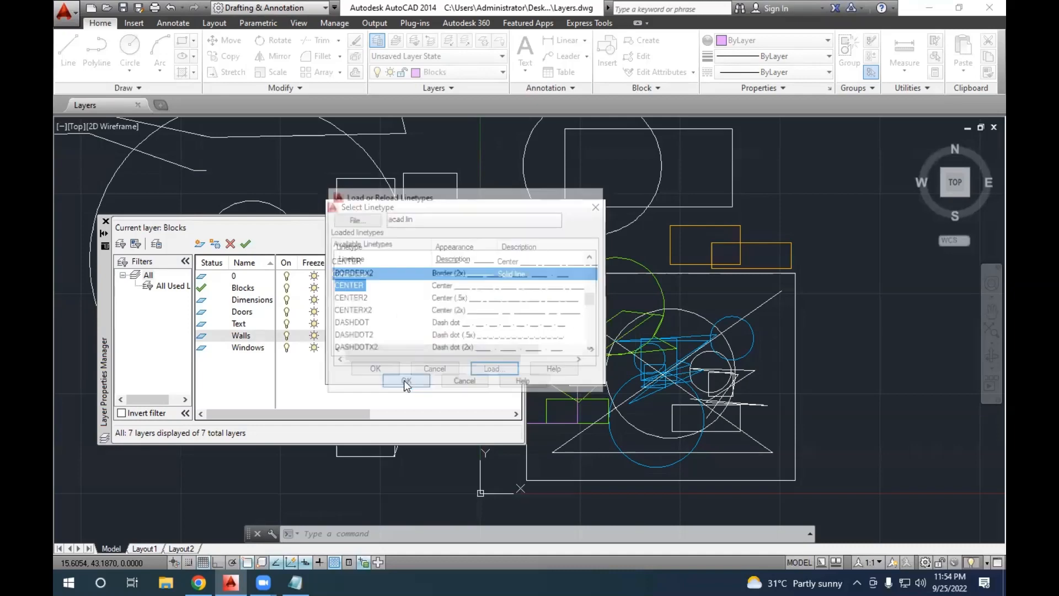
Assign the CENTER linetype to the Walls layer and inspect the wall objects in the drawing.
left_click(372, 260)
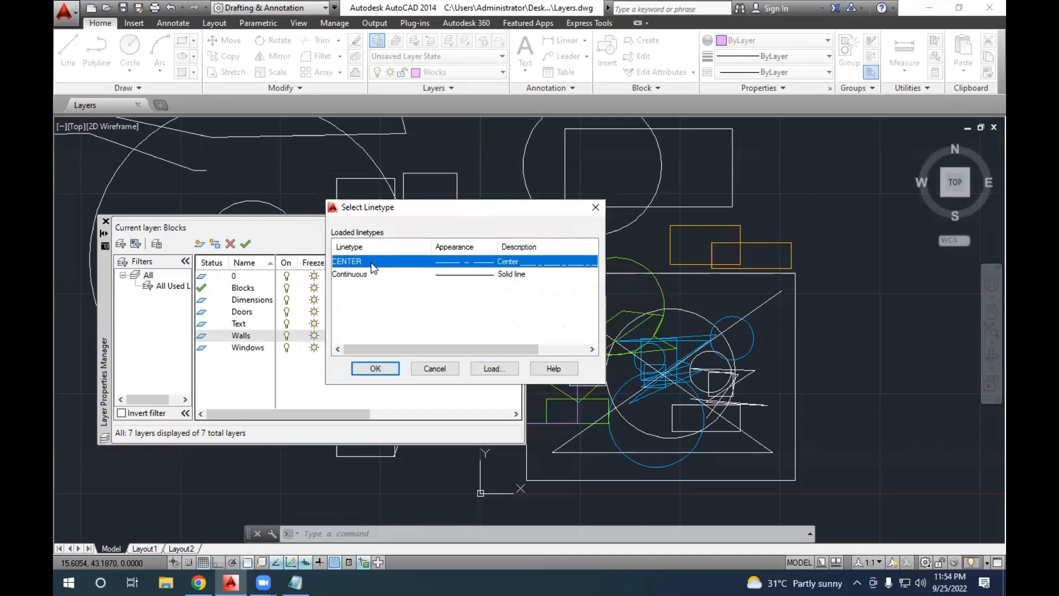
left_click(378, 368)
scroll(633, 321, "up", 5)
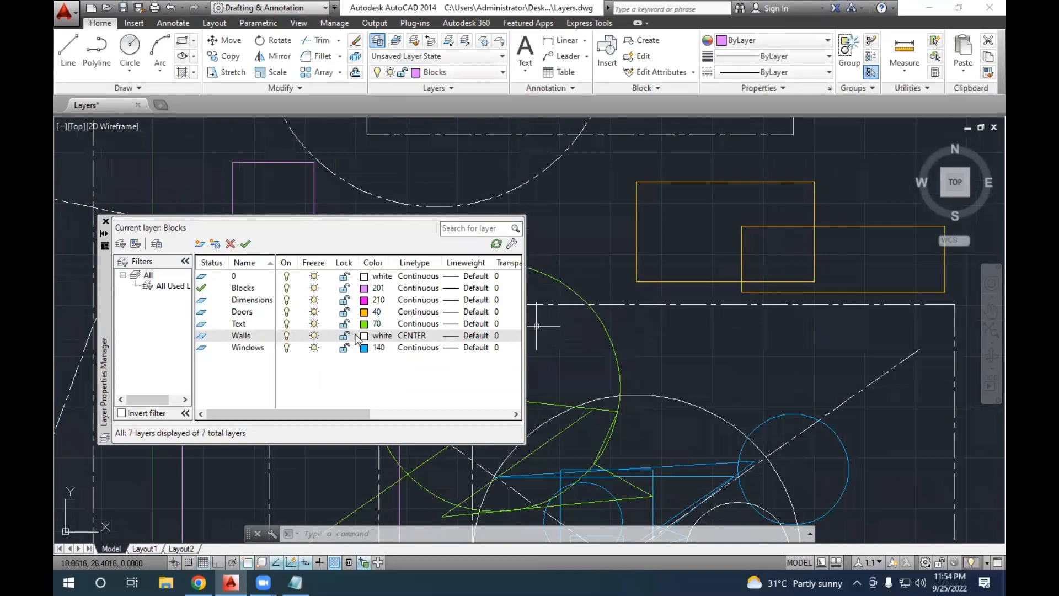
scroll(606, 348, "down", 2)
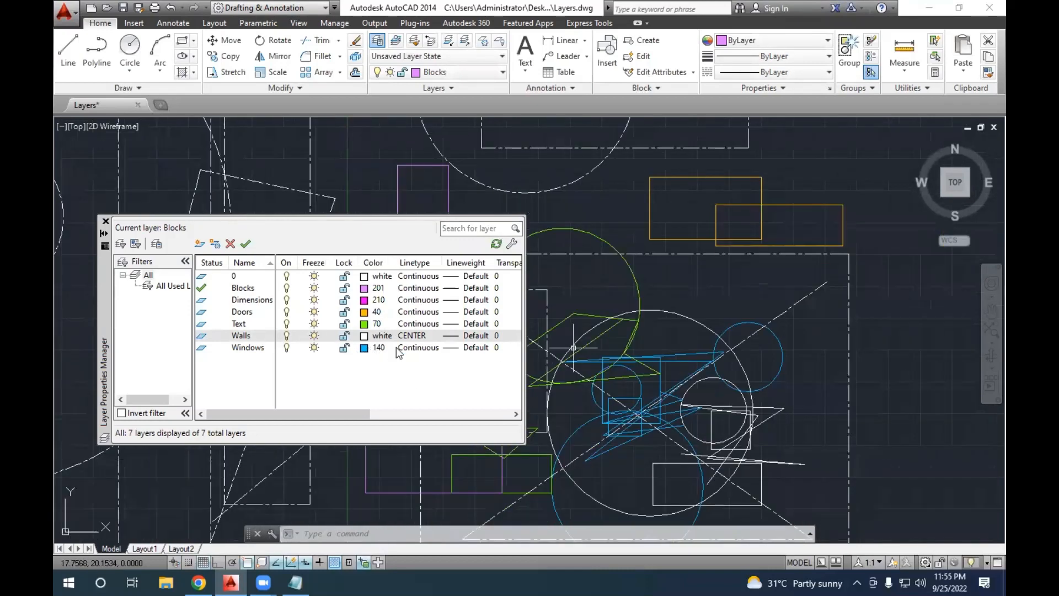
Load the ZIGZAG linetype from acad.lin and assign it to the Windows layer.
left_click(397, 349)
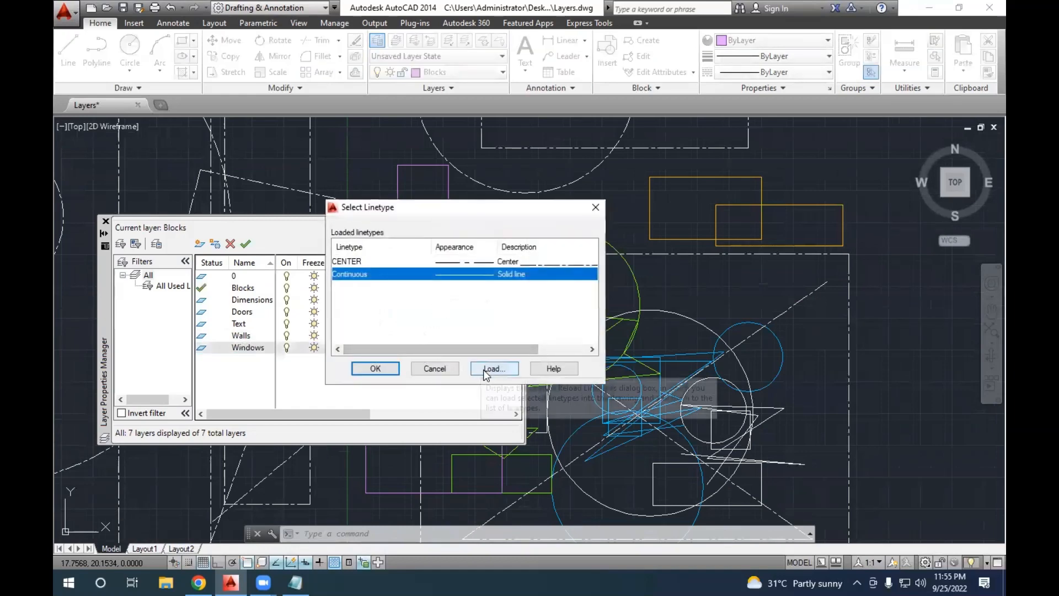
left_click(487, 369)
scroll(443, 330, "down", 9)
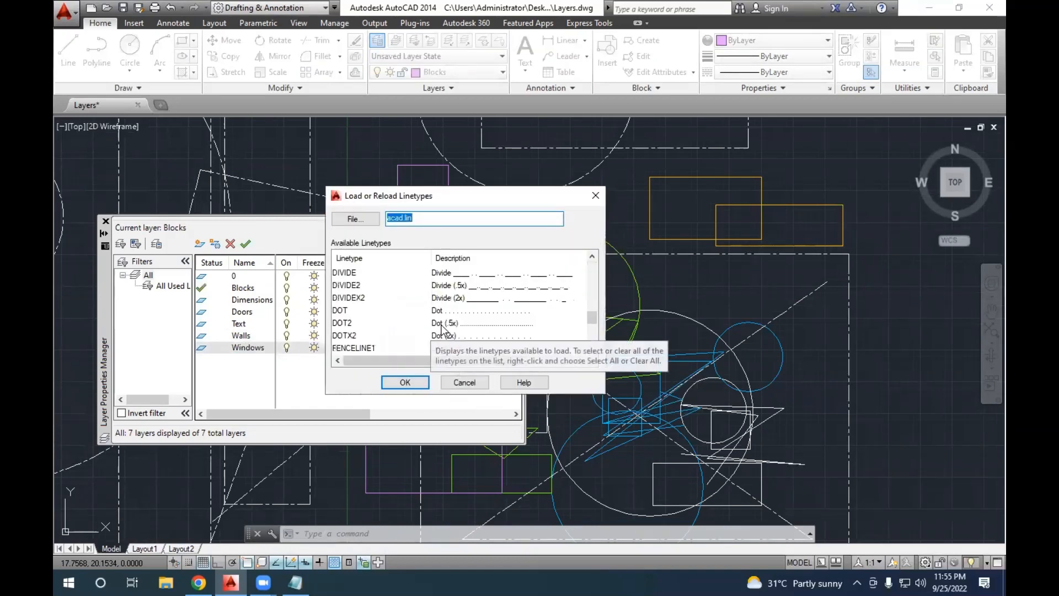
scroll(445, 337, "down", 4)
left_click(353, 348)
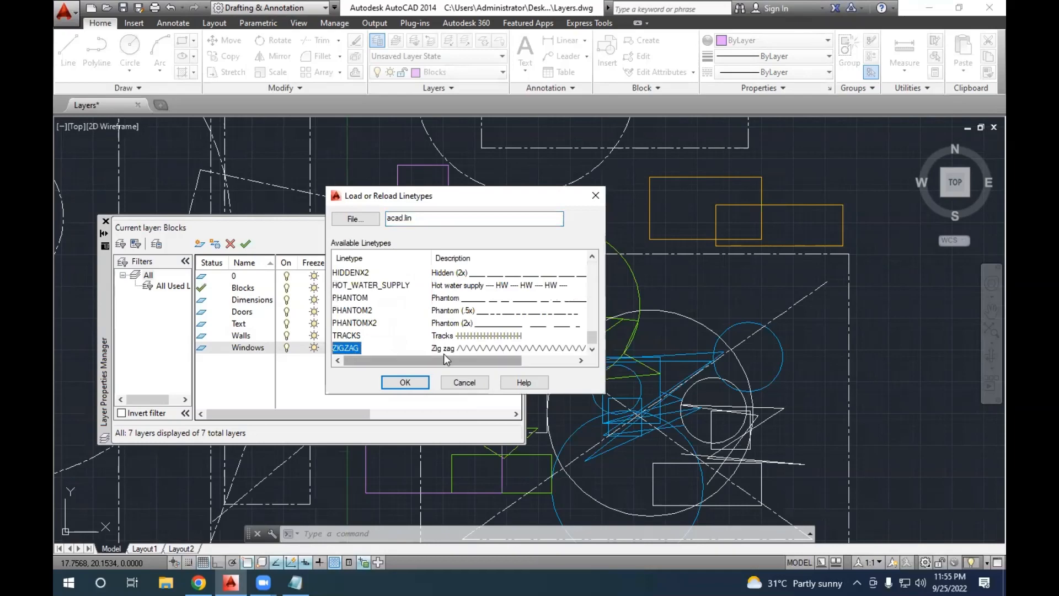
left_click(405, 382)
left_click(427, 288)
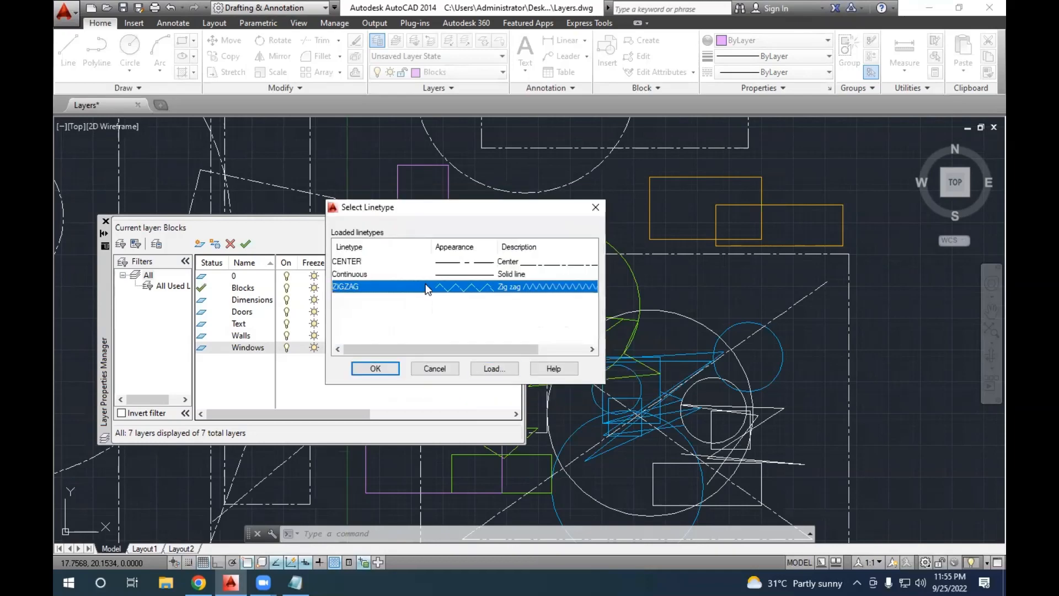
left_click(375, 368)
scroll(673, 343, "up", 2)
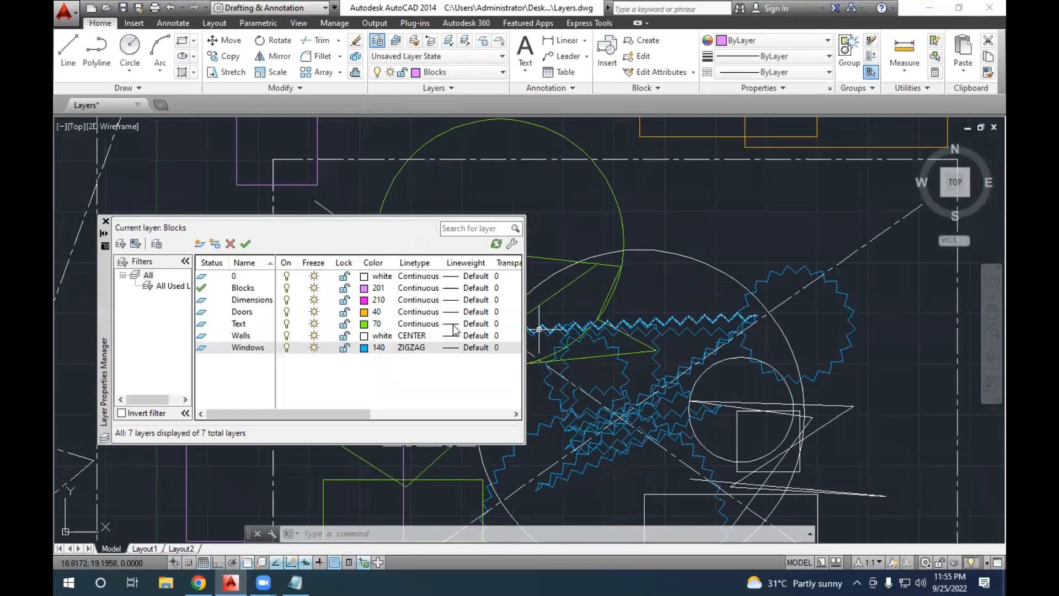
Browse the acad.lin linetypes for the Text layer and load ACAD_ISO07W100 into the drawing.
left_click(432, 325)
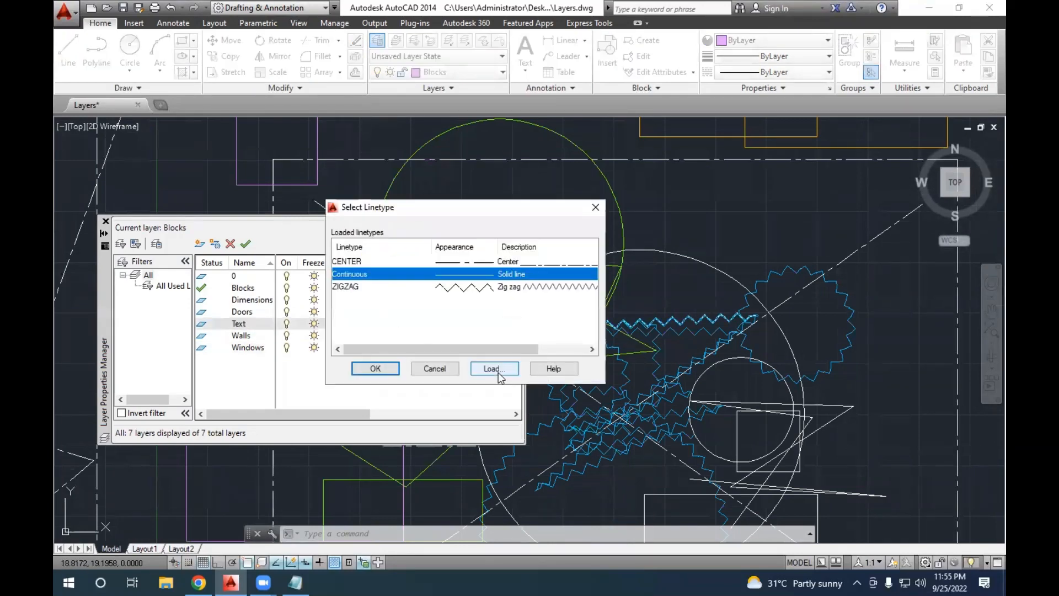
left_click(494, 369)
scroll(467, 339, "down", 9)
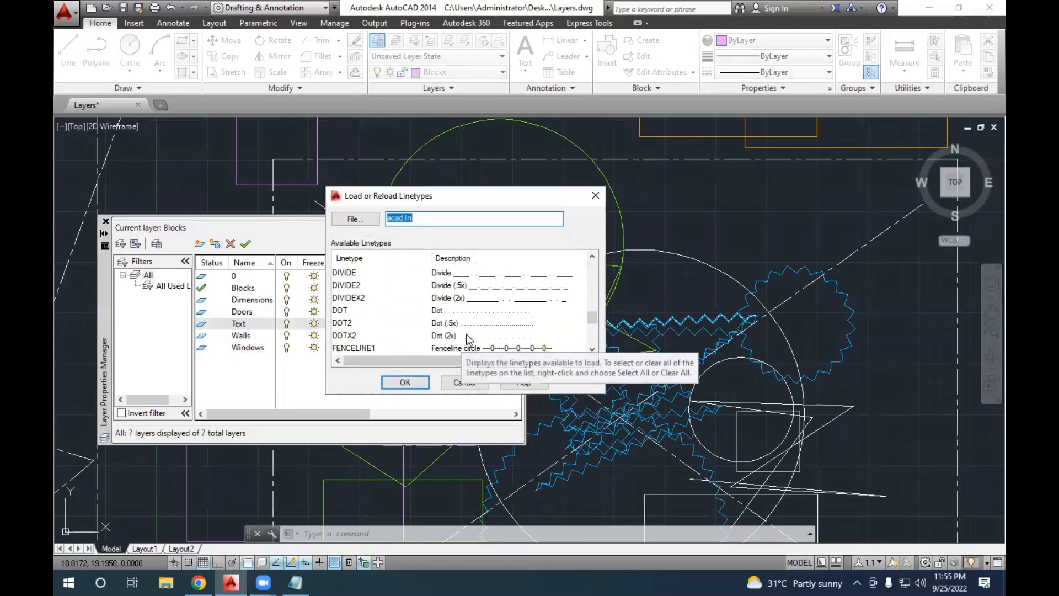
scroll(469, 338, "down", 4)
left_click(481, 335)
scroll(493, 338, "up", 1)
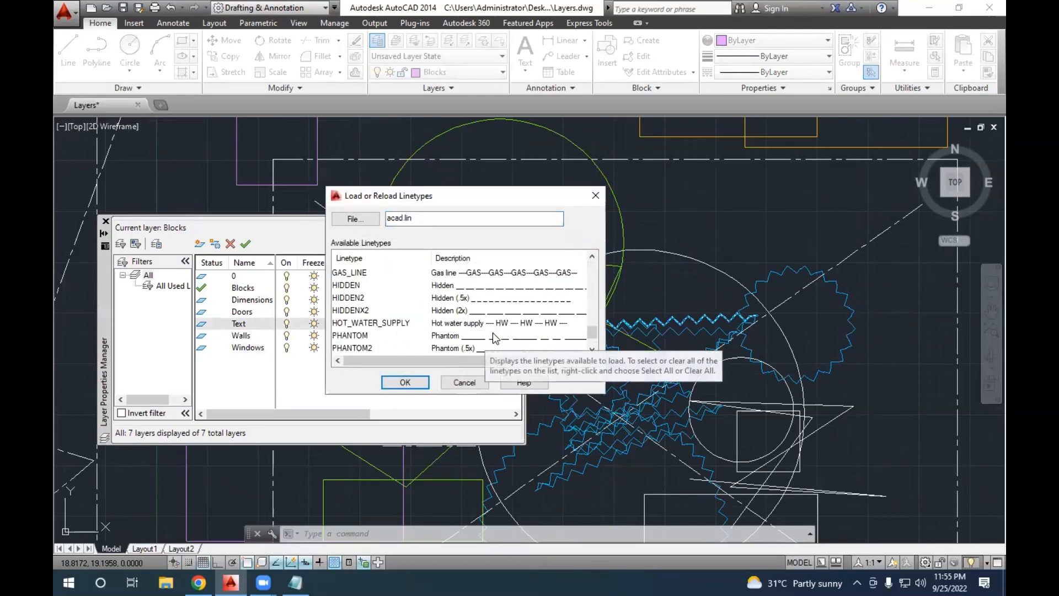
scroll(492, 331, "up", 2)
scroll(491, 312, "up", 1)
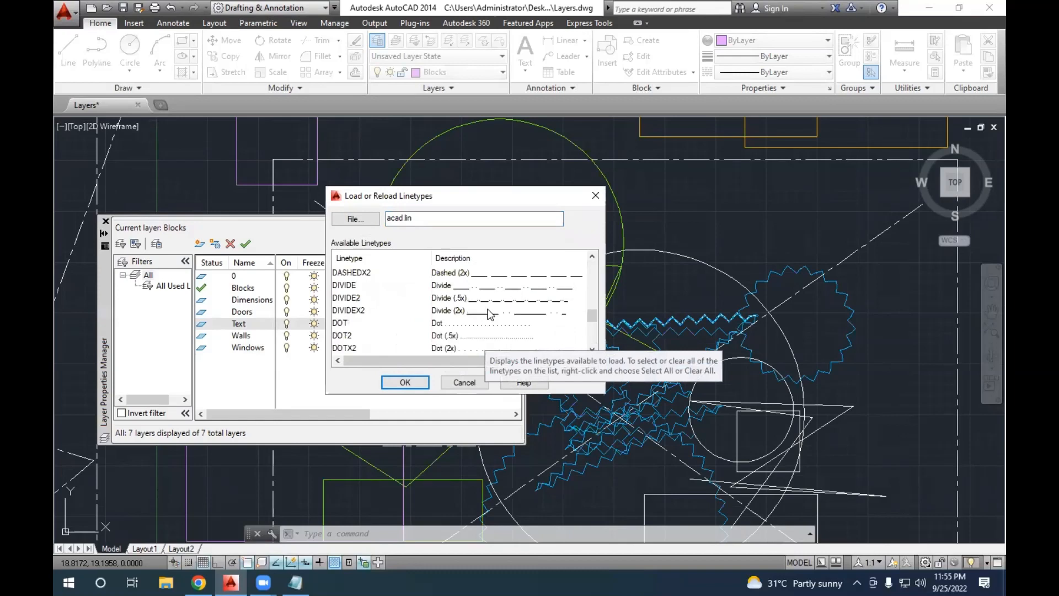
scroll(479, 327, "up", 5)
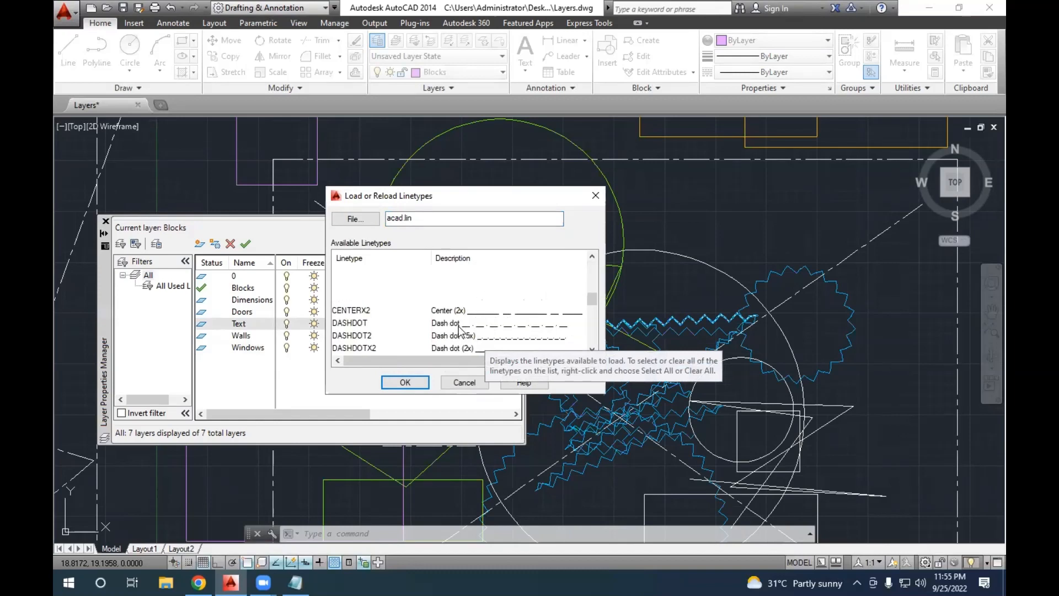
scroll(466, 326, "up", 4)
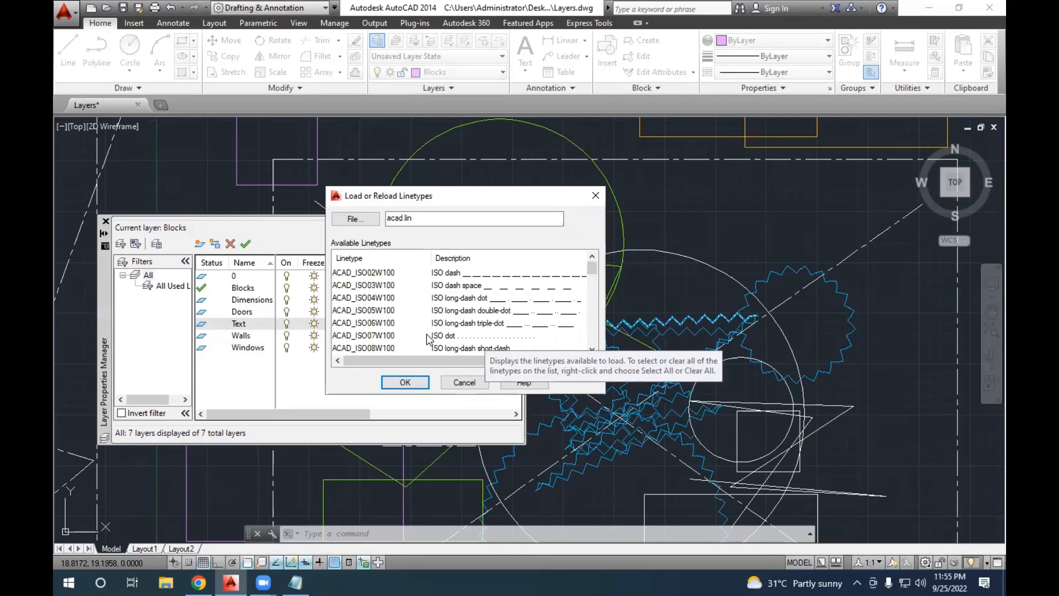
left_click(409, 338)
left_click(405, 382)
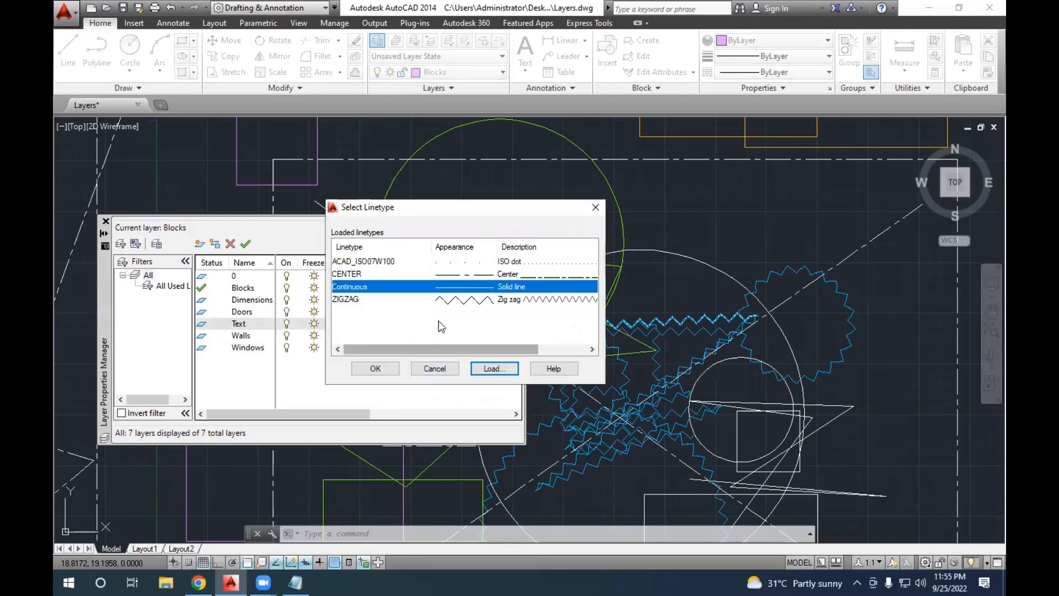
Assign the ACAD_ISO07W100 linetype to the Text layer and inspect the text-layer shapes in the drawing.
left_click(491, 262)
left_click(375, 368)
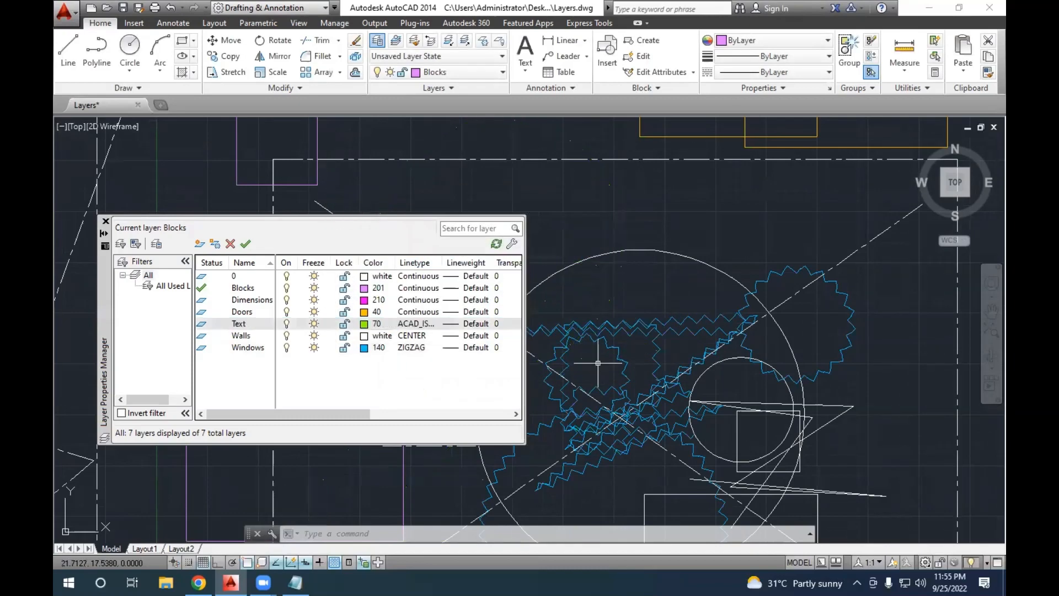
middle_click_drag(598, 363, 761, 342)
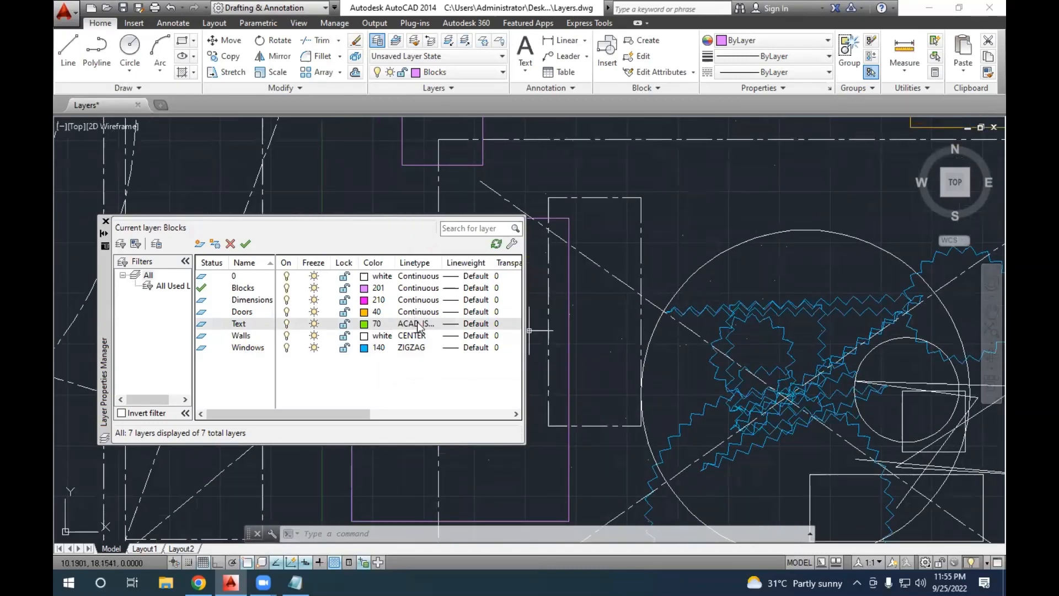
Load the TRACKS linetype from acad.lin and assign it to the Text layer.
left_click(450, 324)
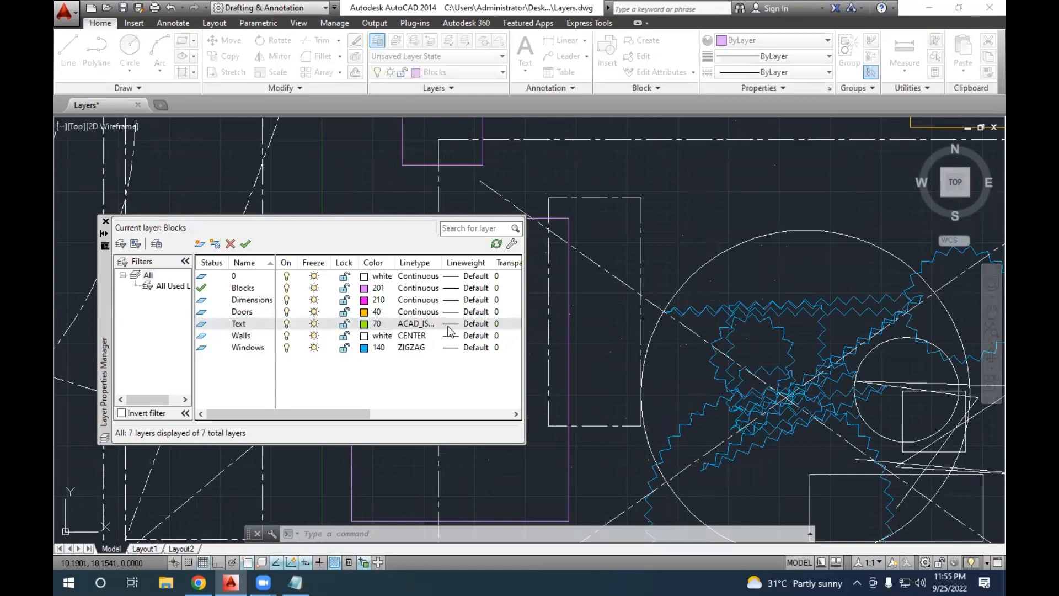
left_click(603, 178)
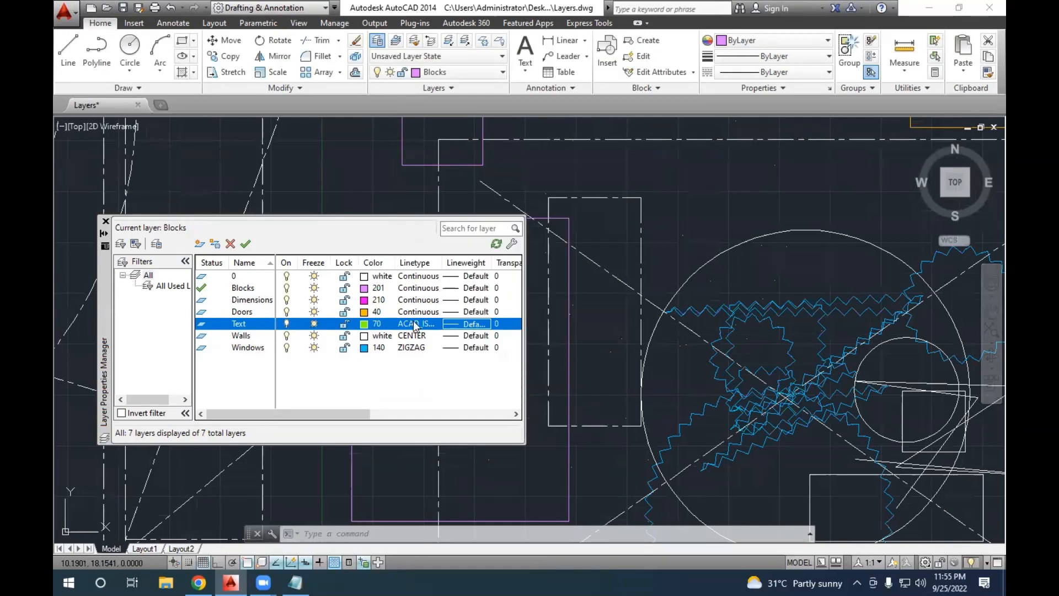
left_click(410, 325)
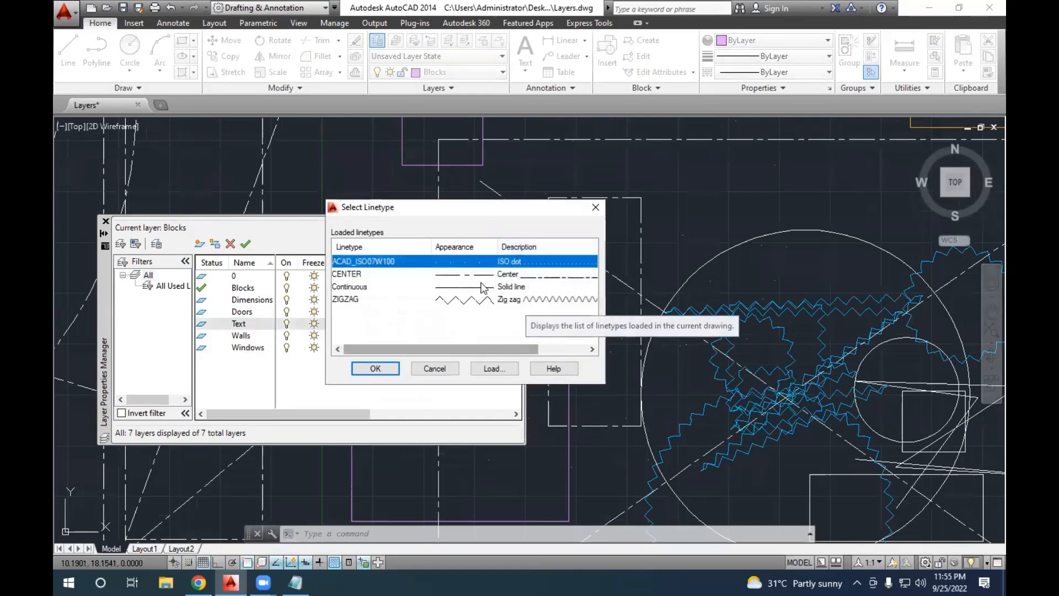
left_click(491, 368)
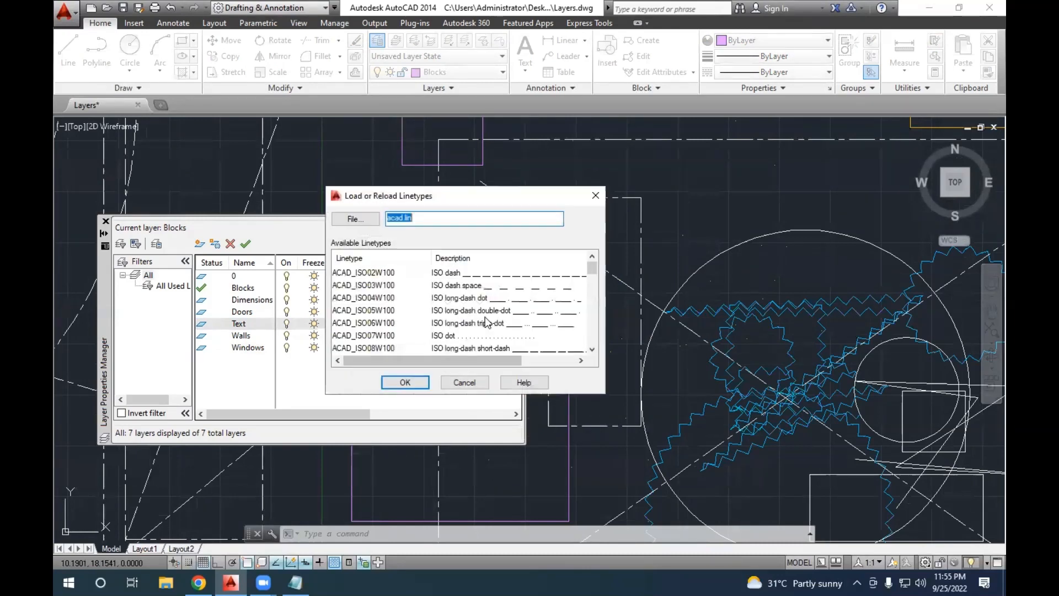
scroll(498, 328, "down", 6)
scroll(493, 328, "up", 1)
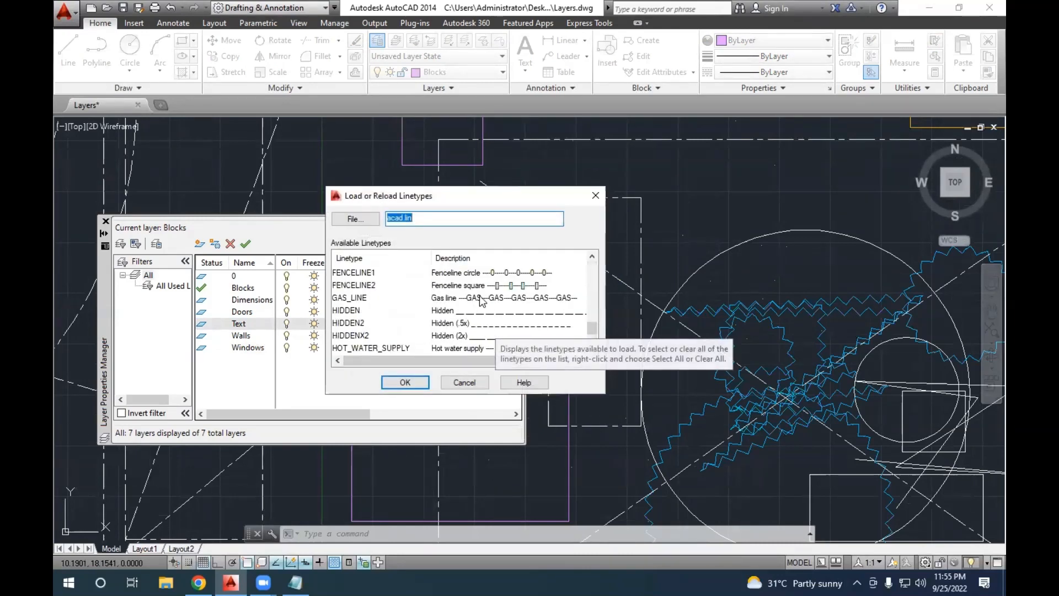
scroll(476, 334, "down", 2)
left_click(474, 336)
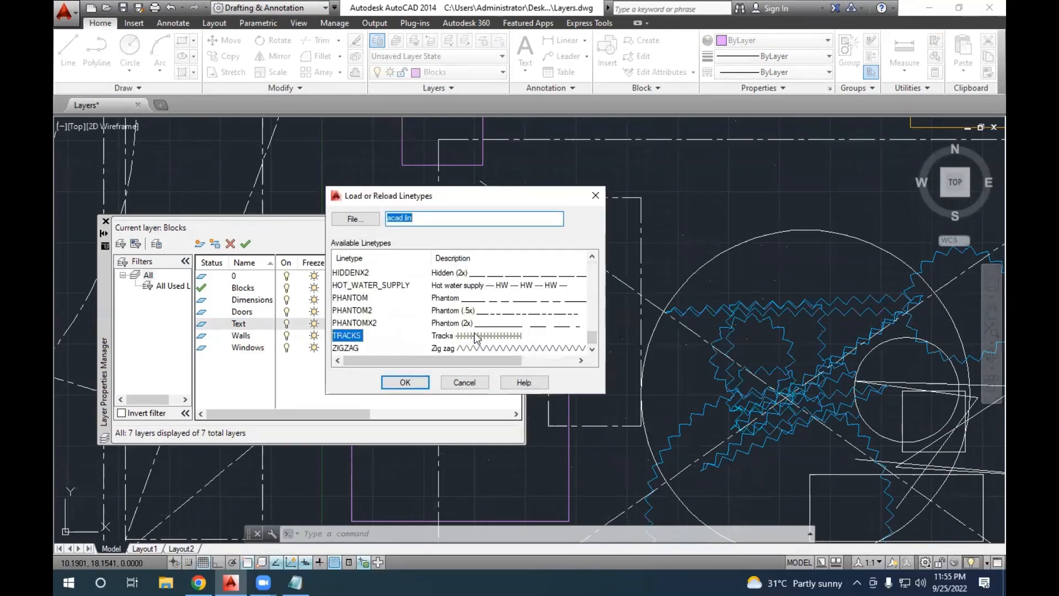
left_click(417, 381)
left_click(491, 299)
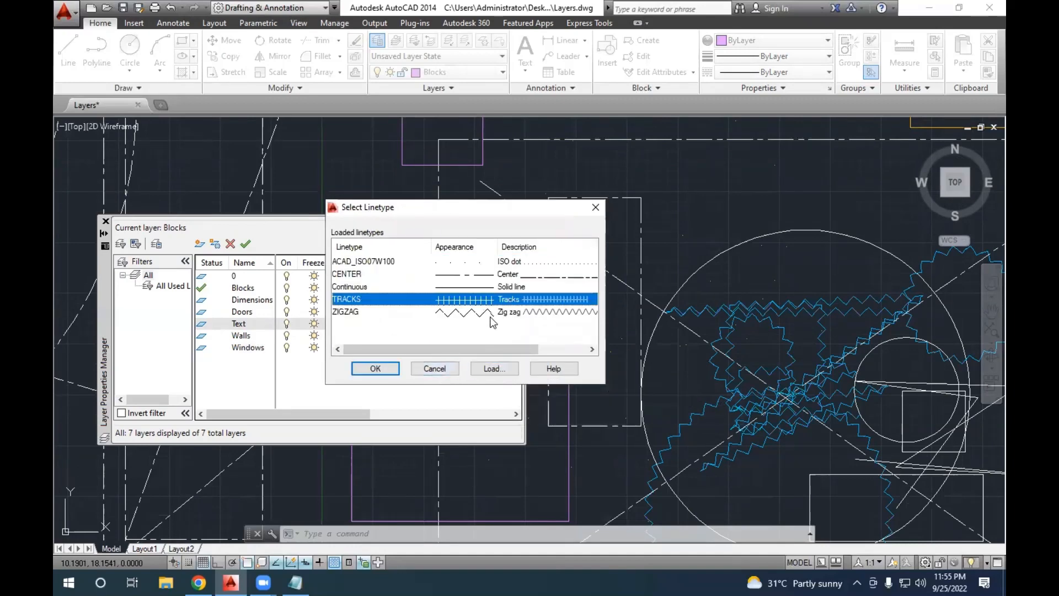
left_click(376, 369)
scroll(688, 337, "down", 5)
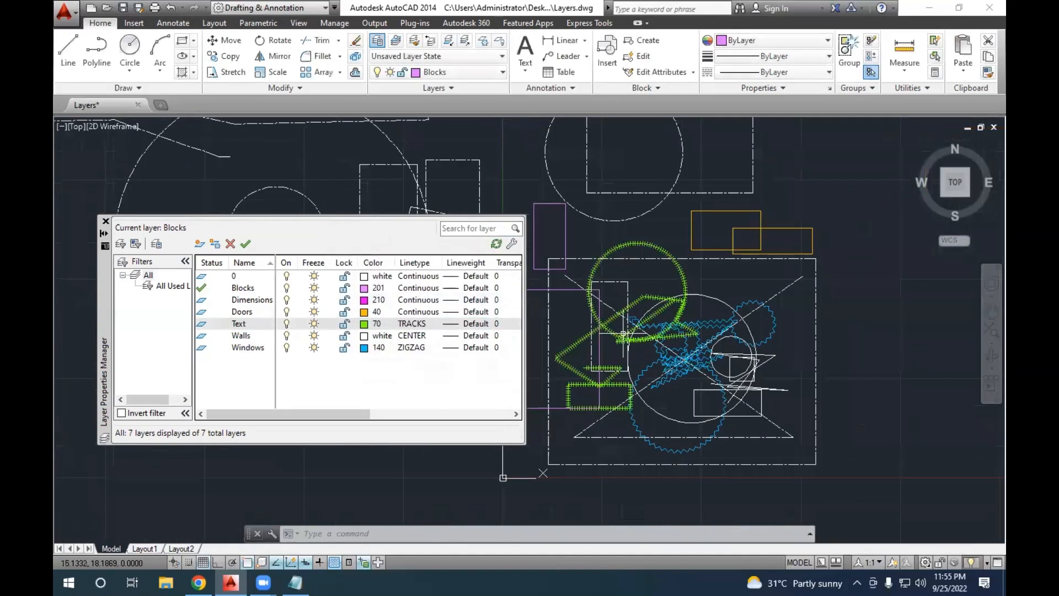
left_click(421, 349)
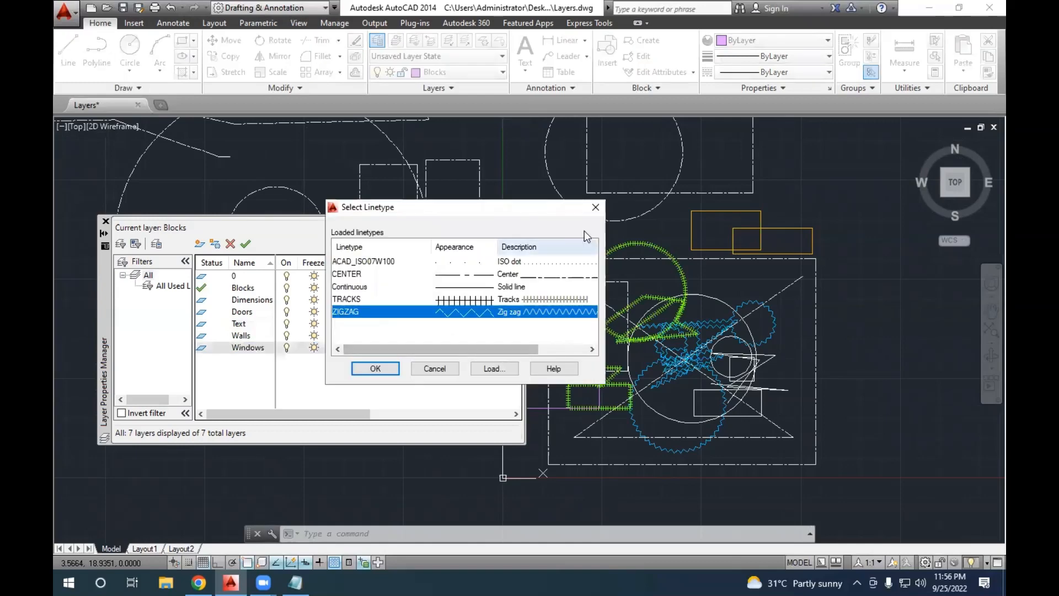
left_click(595, 207)
scroll(651, 324, "up", 3)
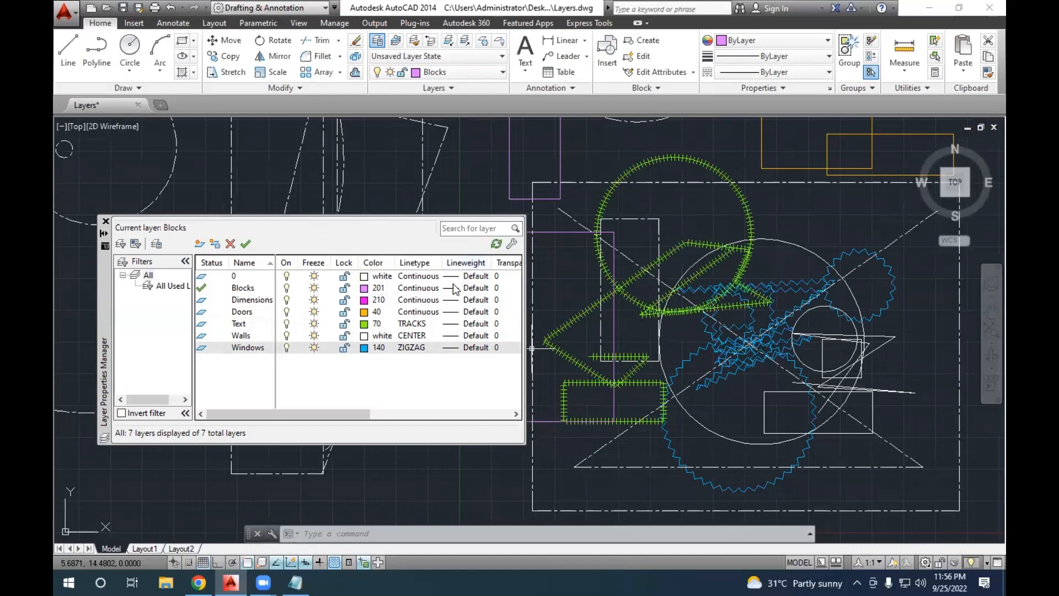
Switch to Chrome, view the "floor plan colors lines" and "grayscale" image results, and return to AutoCAD.
left_click(199, 582)
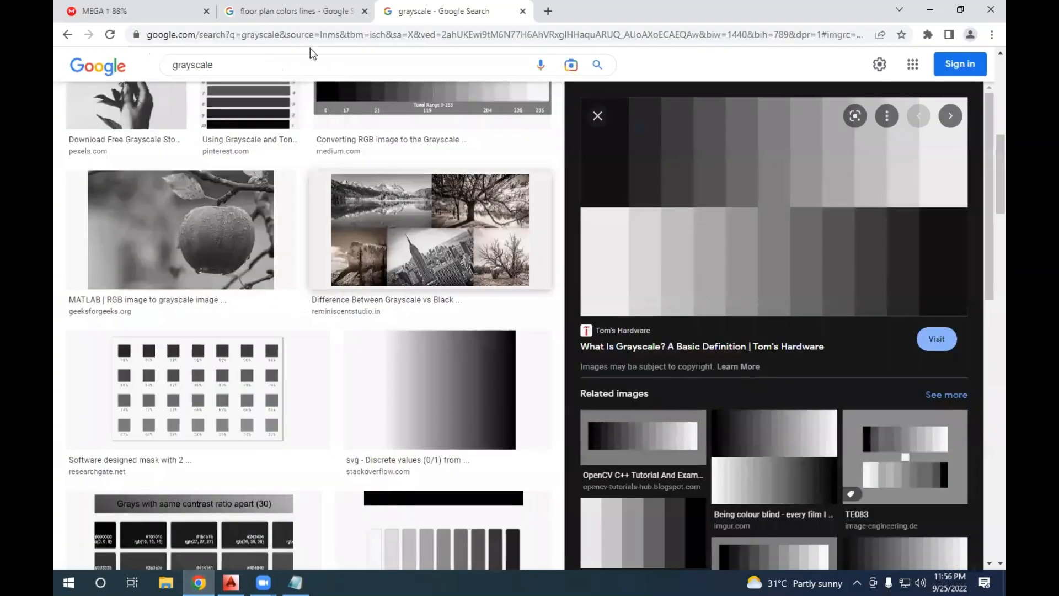
left_click(303, 11)
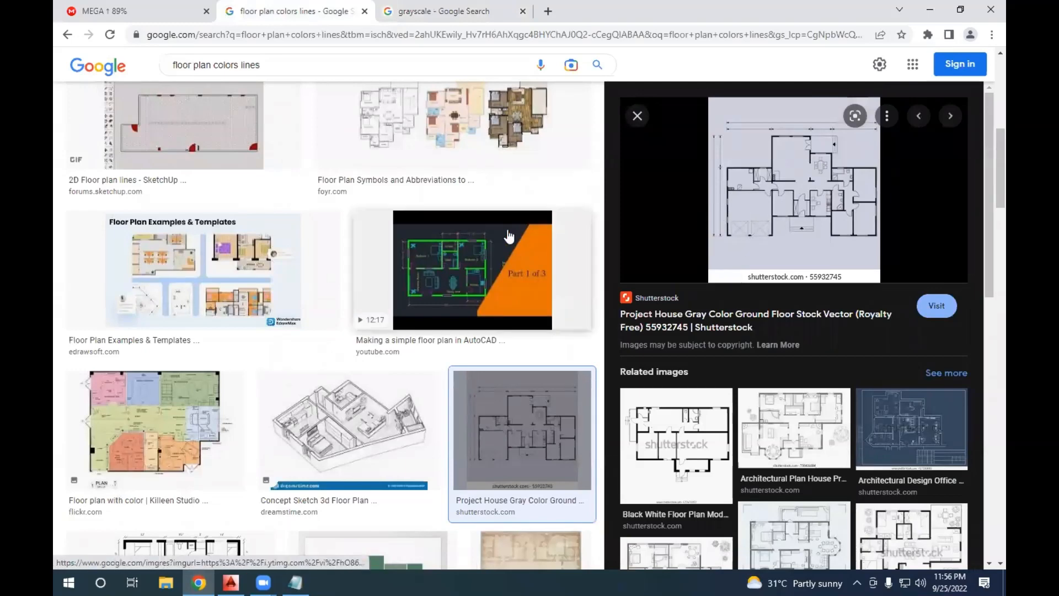
left_click(436, 11)
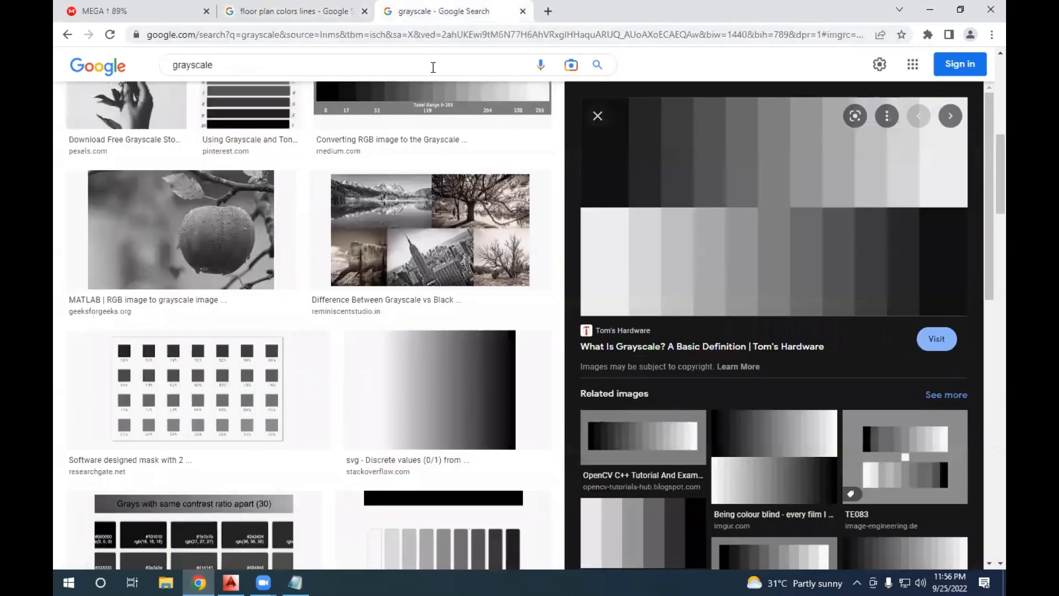
left_click(231, 582)
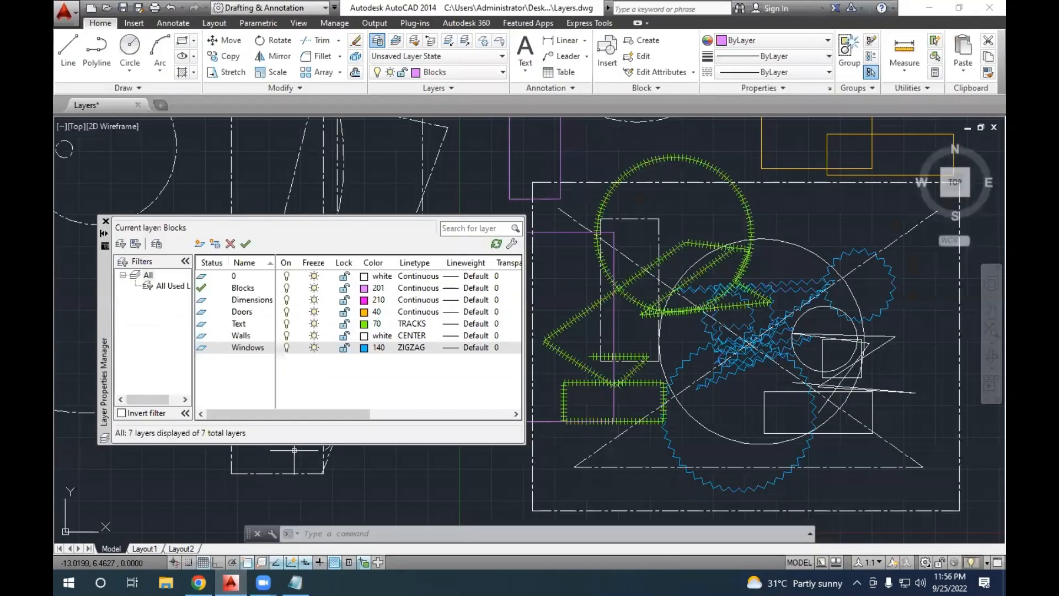
Set the Walls layer's lineweight to 2.11 mm and inspect the drawing.
left_click(452, 336)
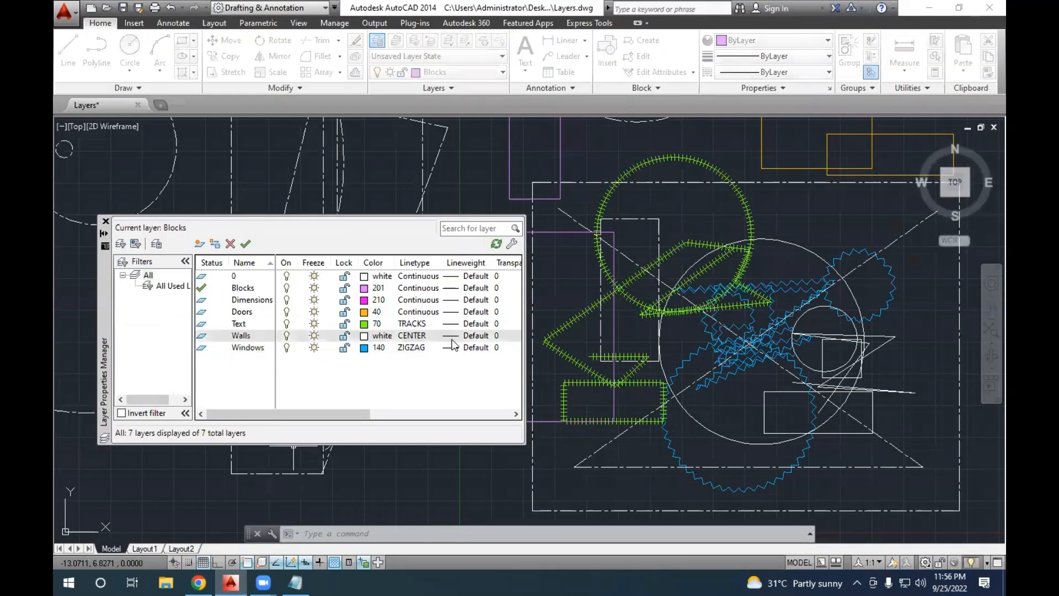
scroll(499, 276, "down", 4)
scroll(500, 301, "down", 2)
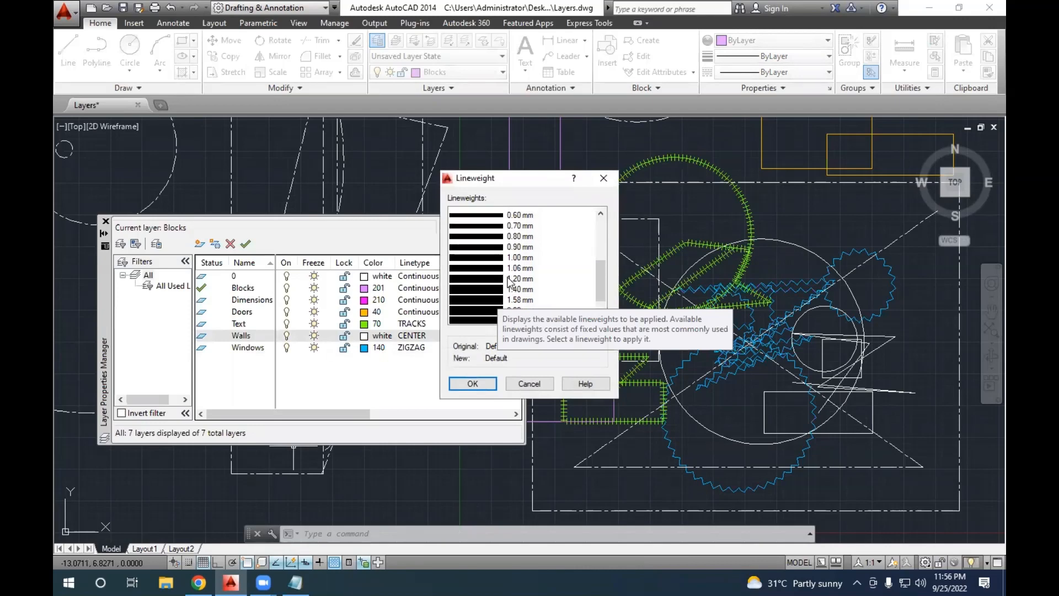
left_click(484, 319)
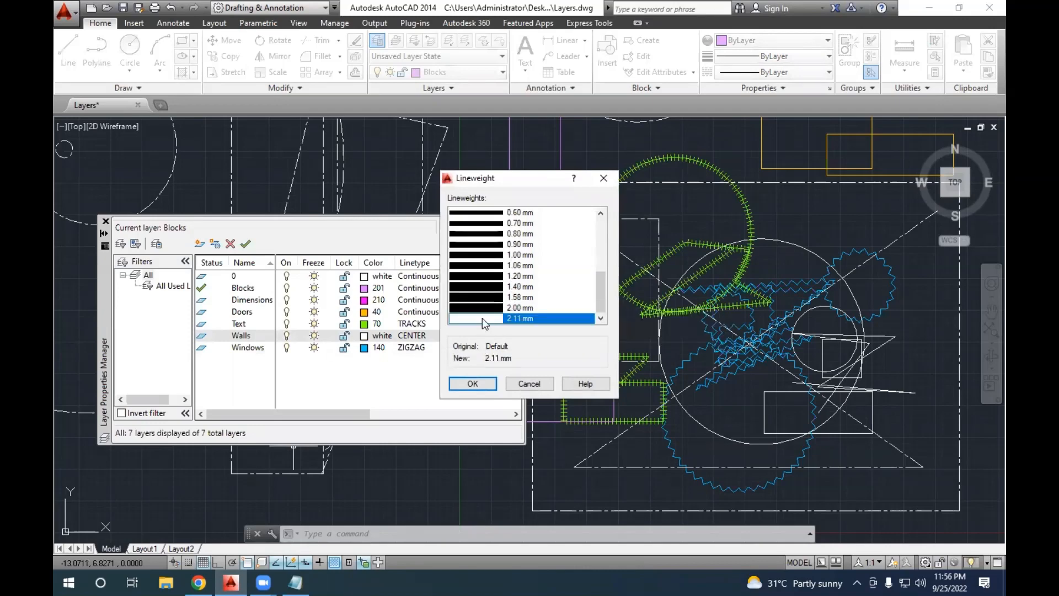
left_click(476, 382)
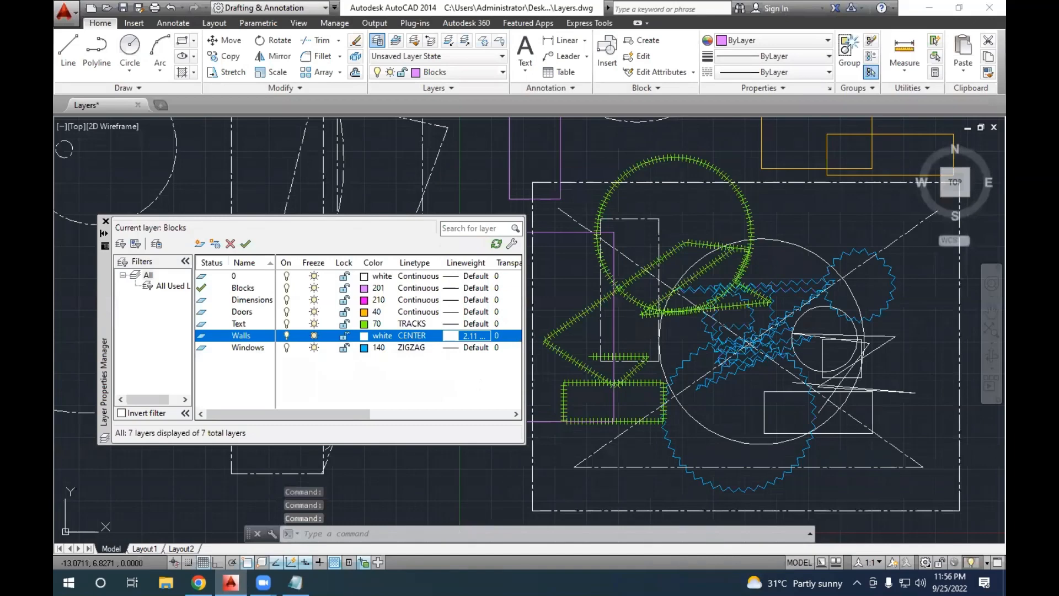
scroll(698, 326, "down", 4)
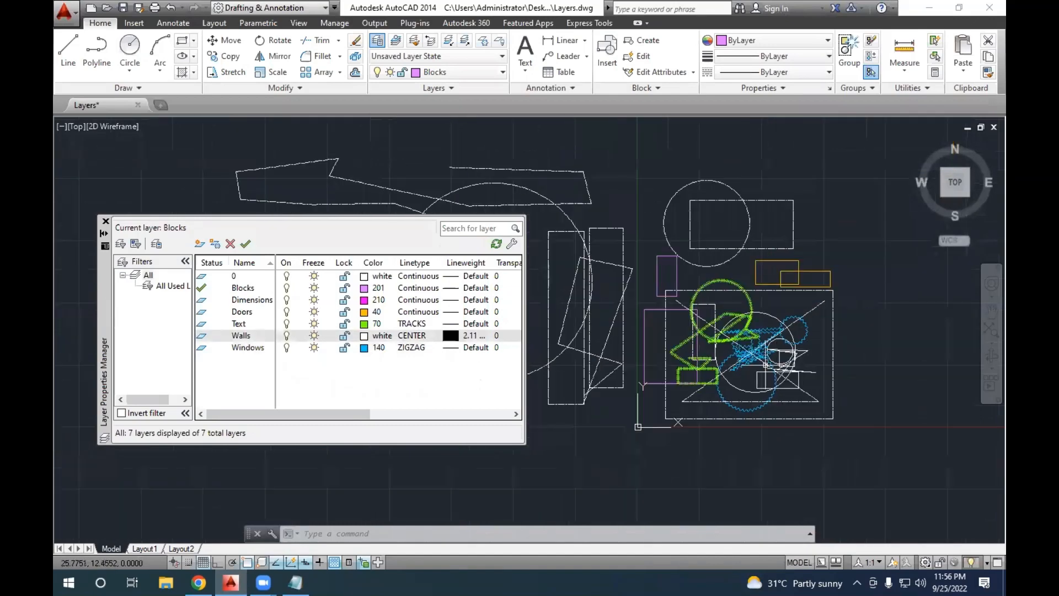
Set the Windows layer's lineweight to 1.40 mm.
left_click(453, 348)
scroll(492, 281, "down", 5)
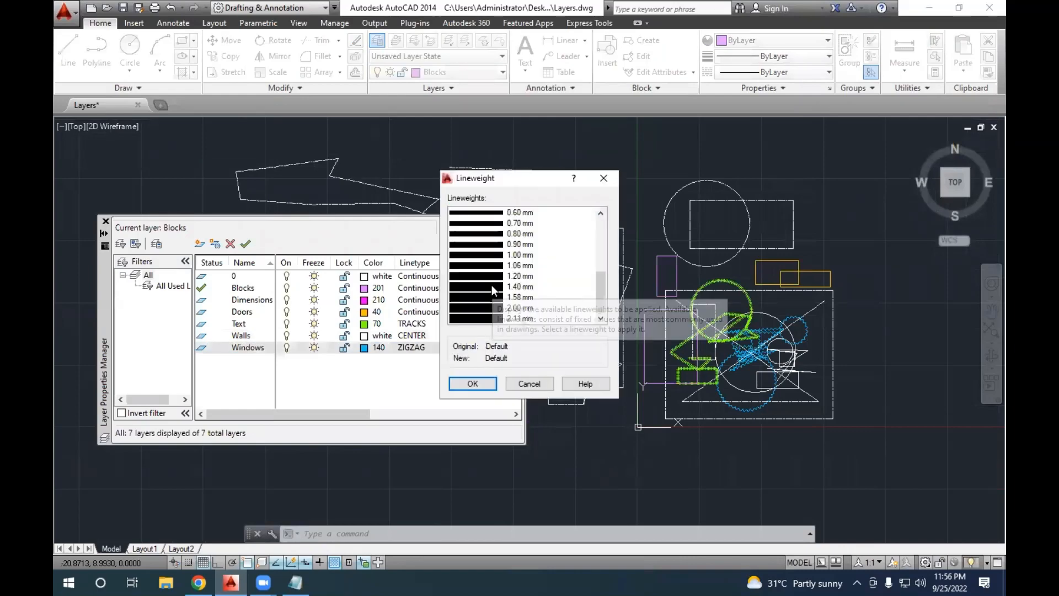
left_click(492, 287)
left_click(458, 381)
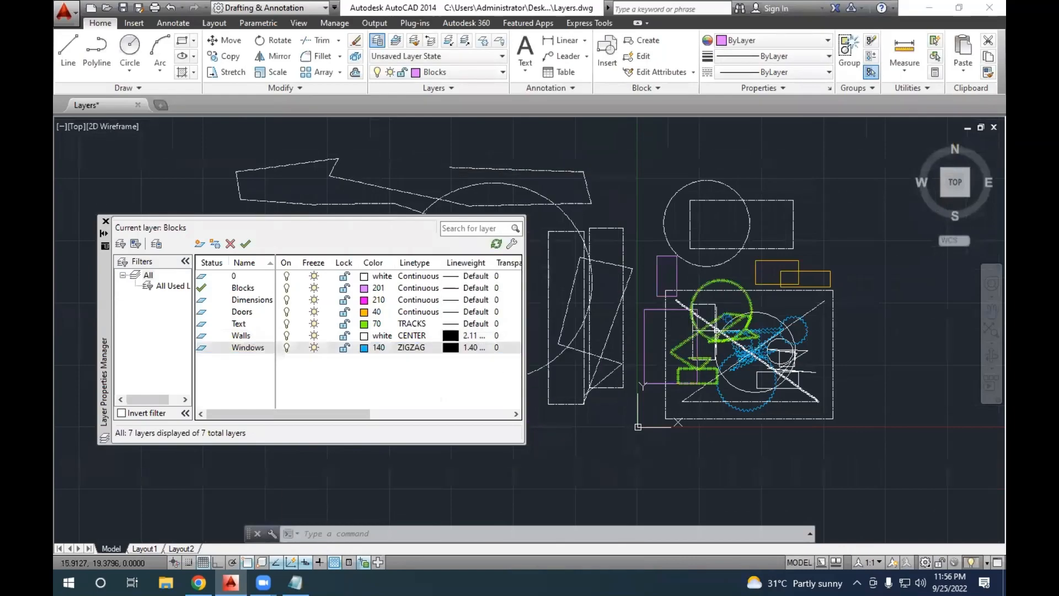
Set the Text layer's lineweight to 1.58 mm.
left_click(469, 325)
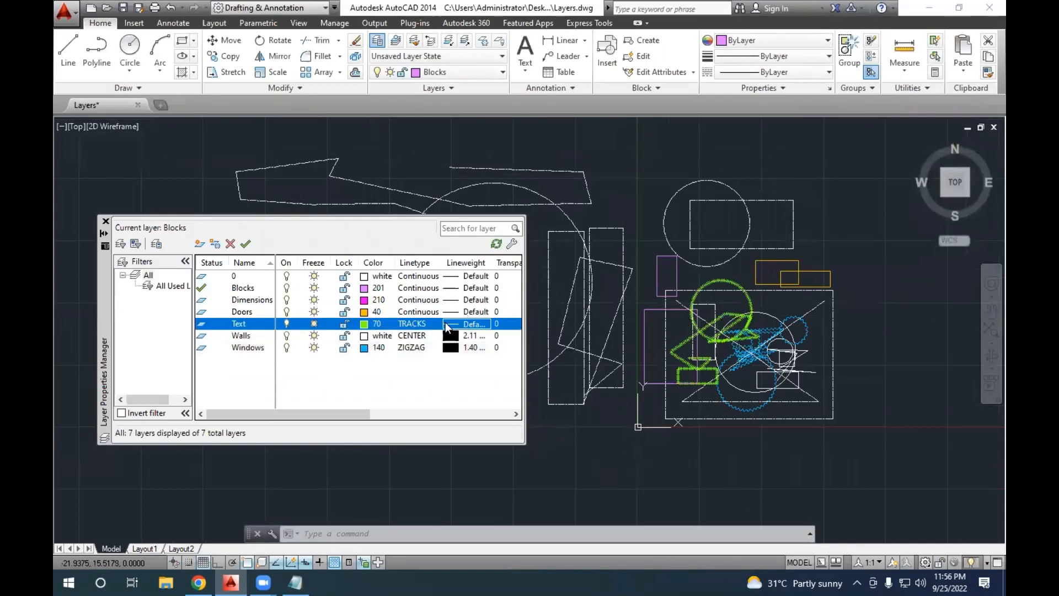
scroll(511, 302, "down", 5)
left_click(513, 297)
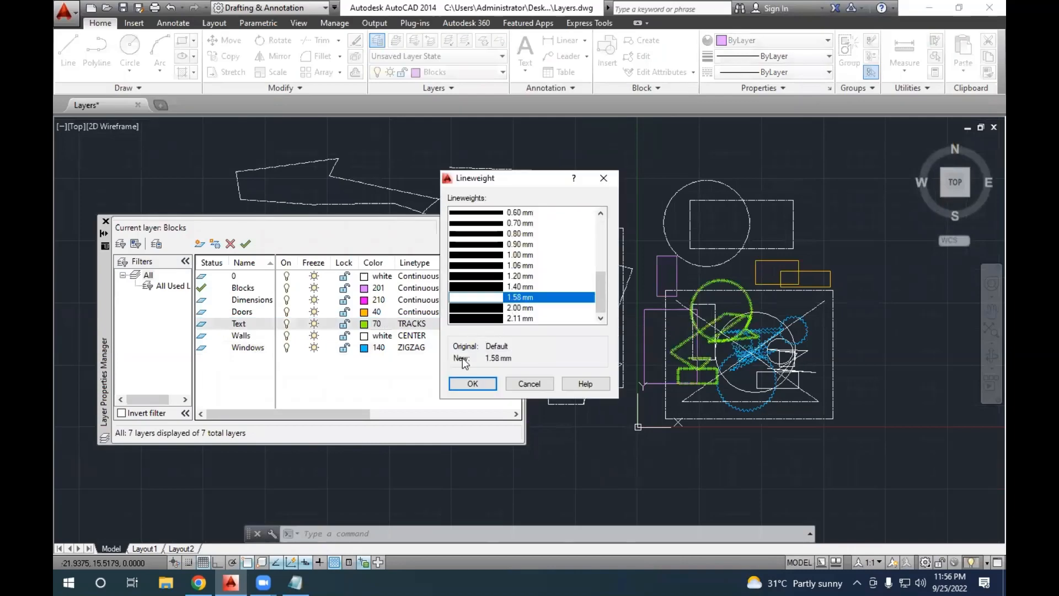
key("Return")
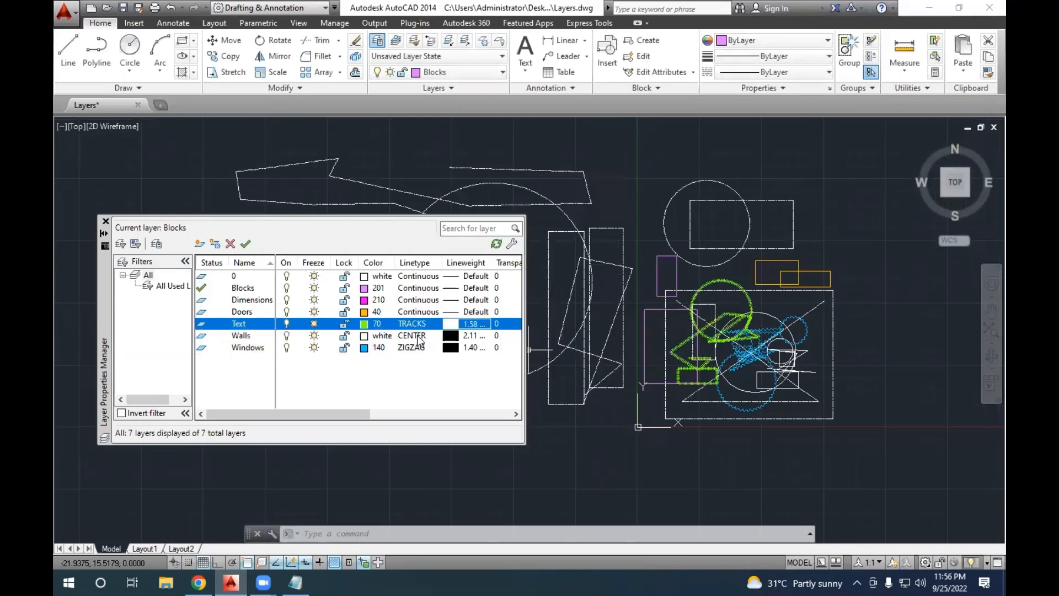
Set the Doors layer's lineweight to 2.11 mm and inspect the drawn shapes up close.
left_click(450, 312)
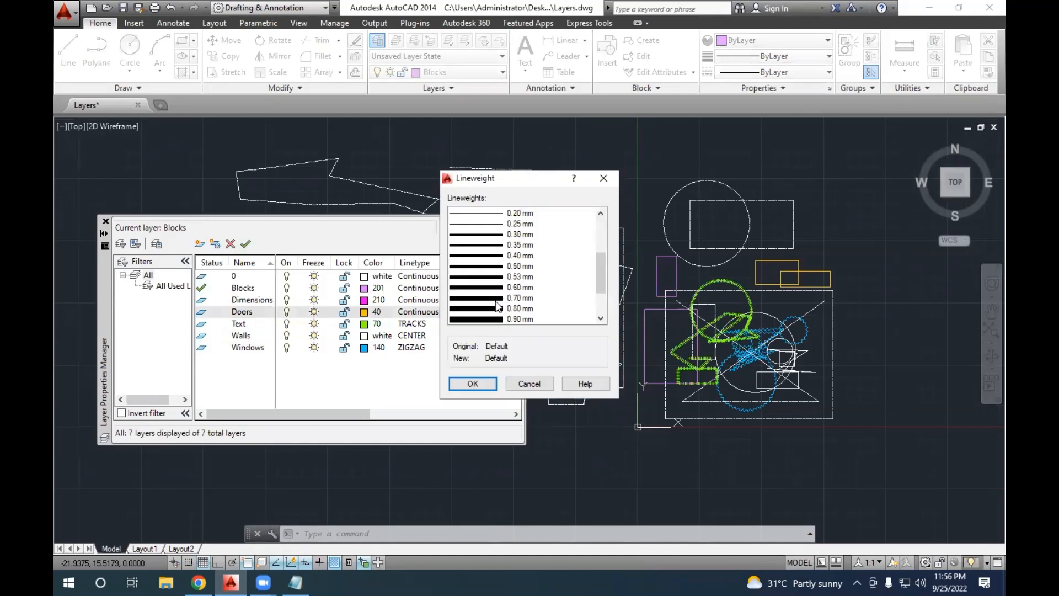
scroll(498, 306, "down", 3)
left_click(498, 318)
left_click(473, 384)
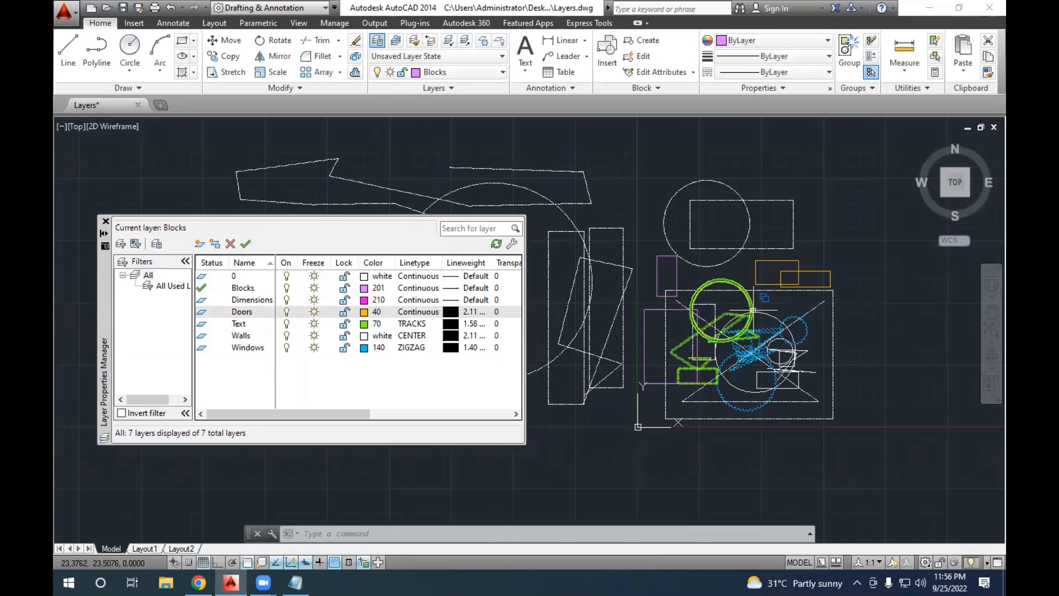
scroll(753, 310, "up", 2)
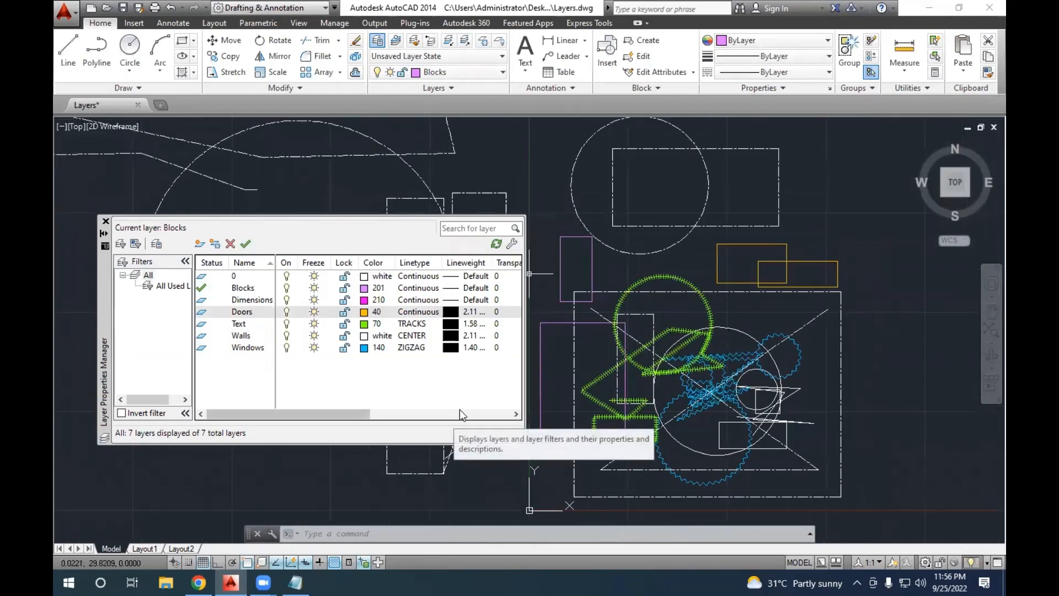
middle_click_drag(697, 400, 696, 398)
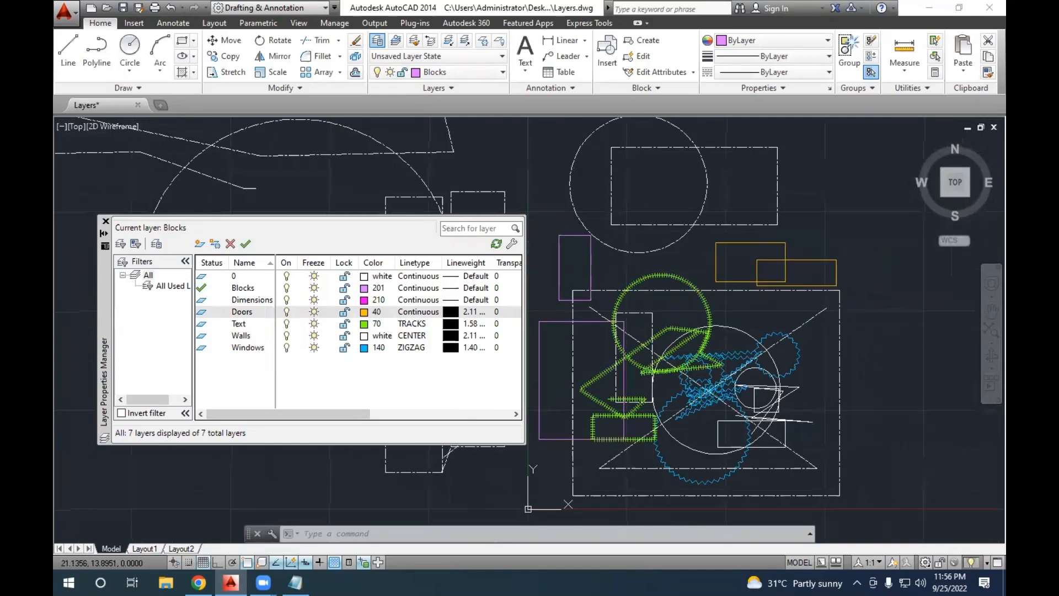
scroll(720, 420, "up", 2)
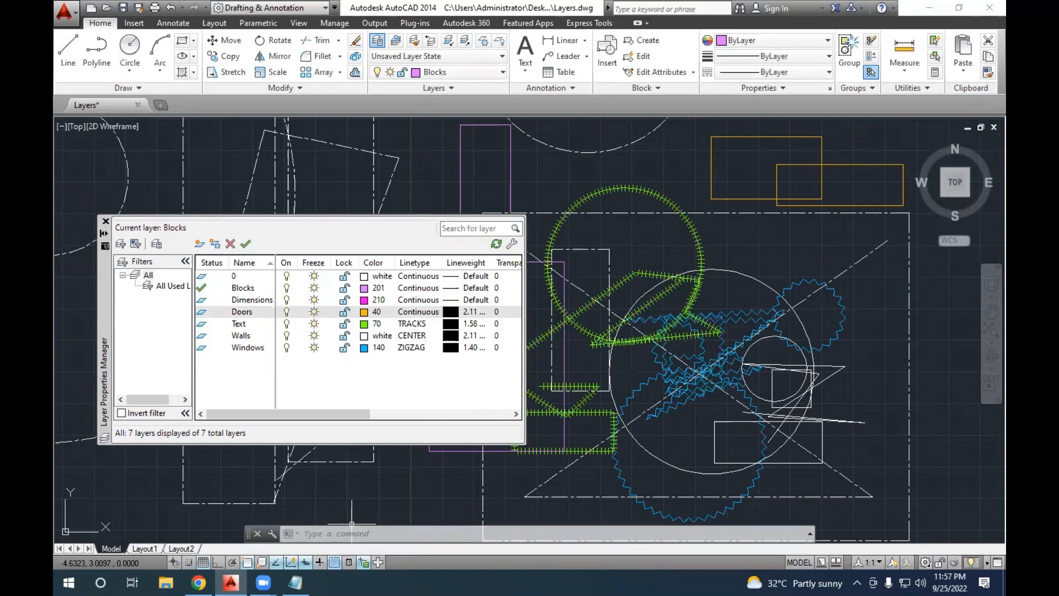
middle_click_drag(553, 405, 715, 323)
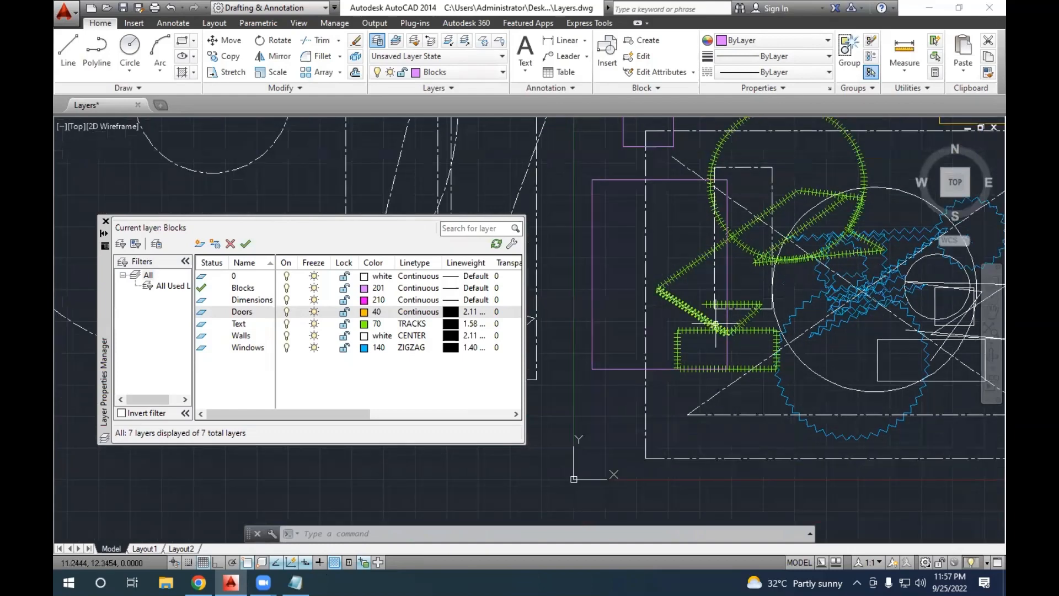
type("line")
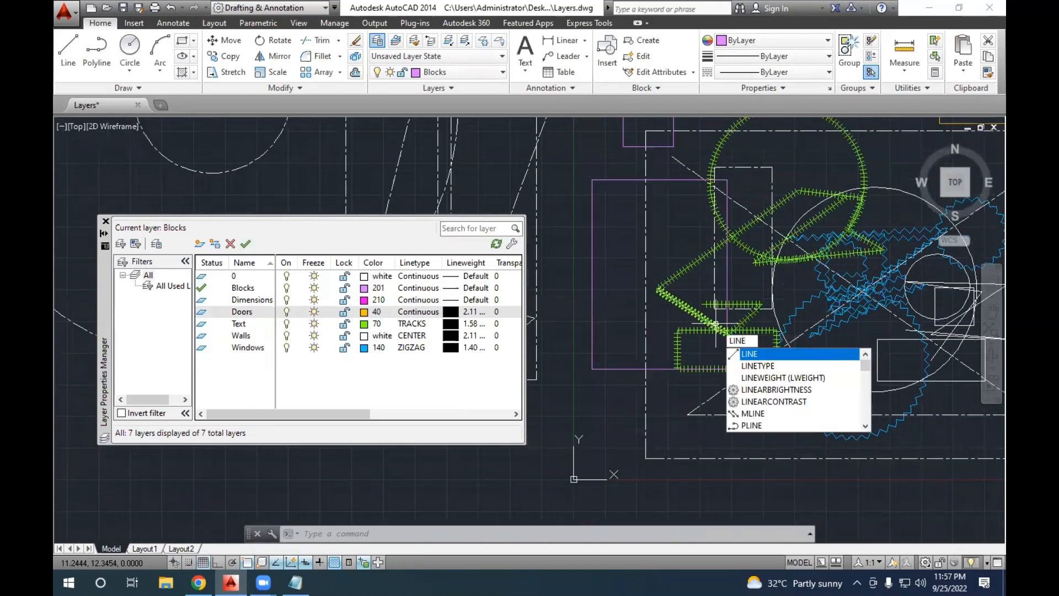
type("w")
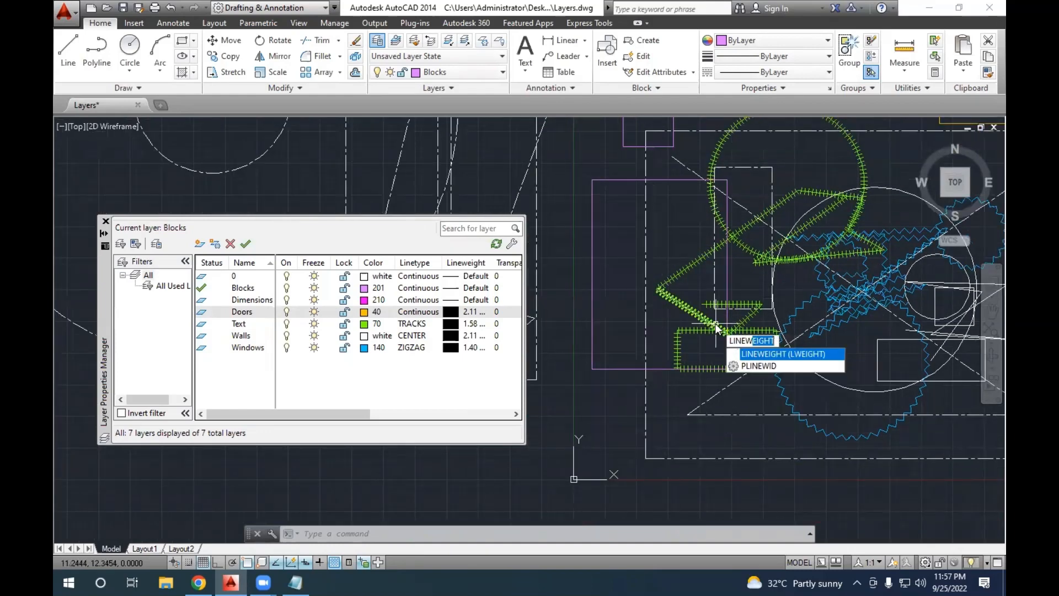
left_click(772, 355)
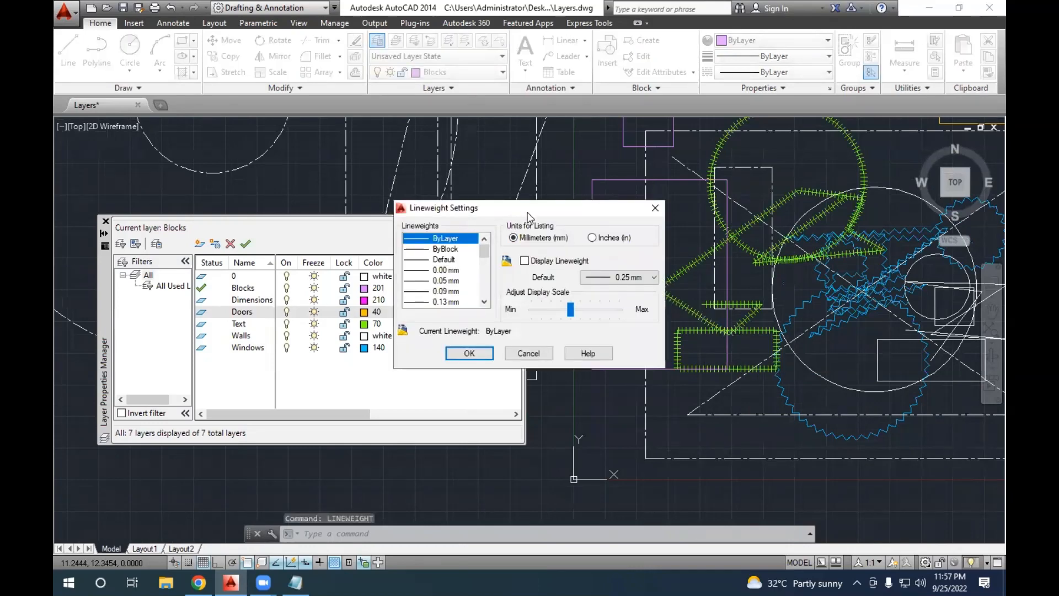
left_click(654, 208)
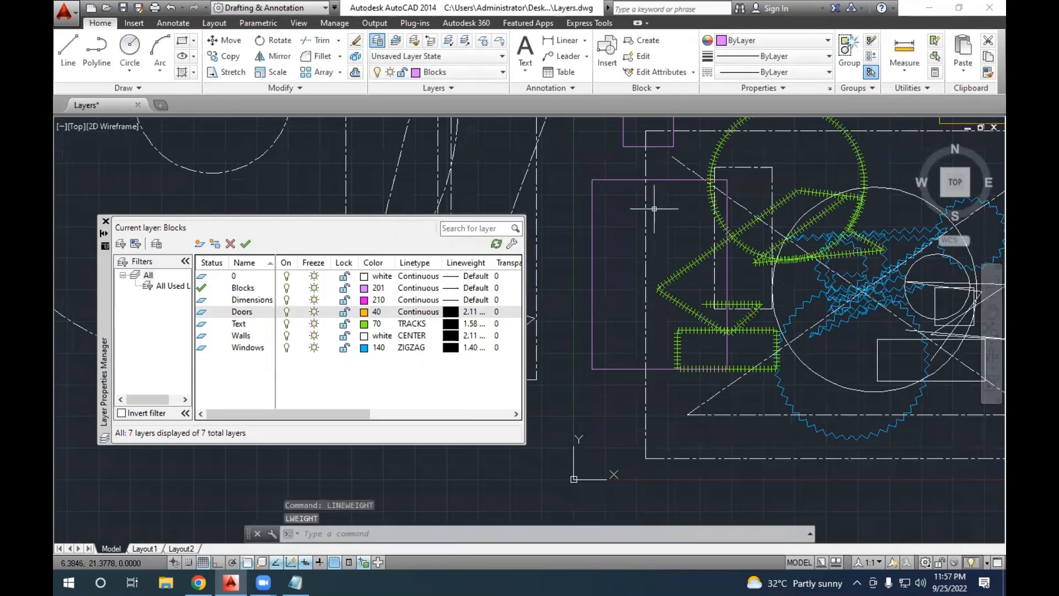
Examine the lineweight, color and linetype choices for new objects, leaving the linetype on ByLayer.
left_click(768, 57)
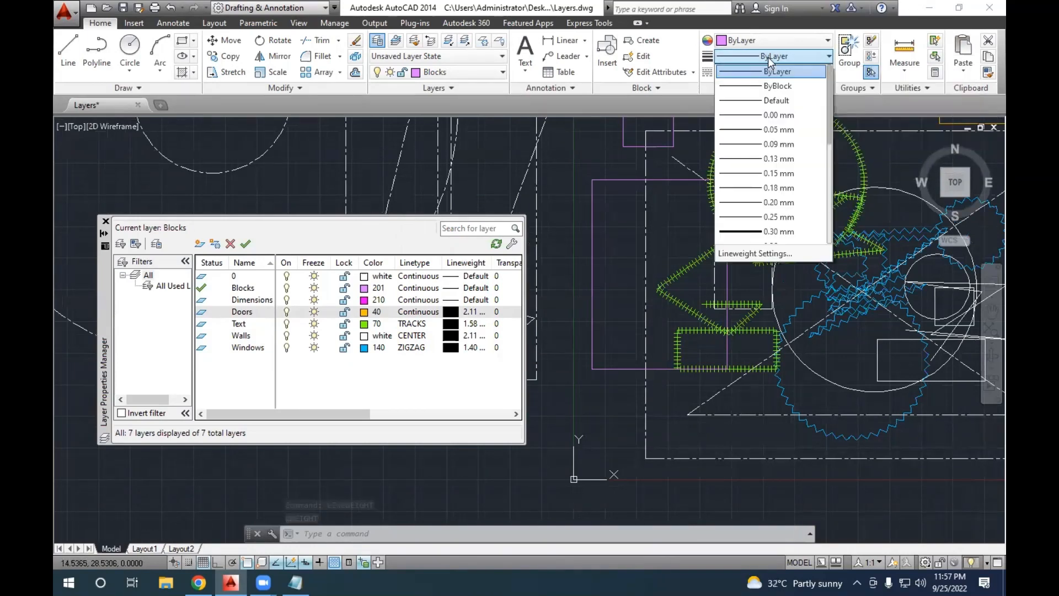
scroll(777, 203, "down", 5)
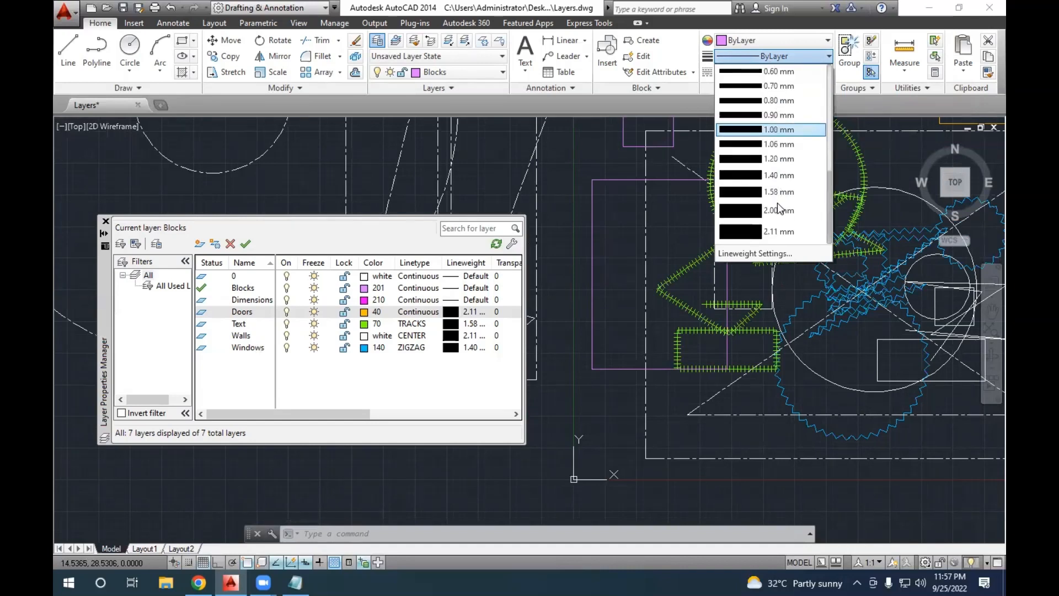
scroll(776, 201, "up", 2)
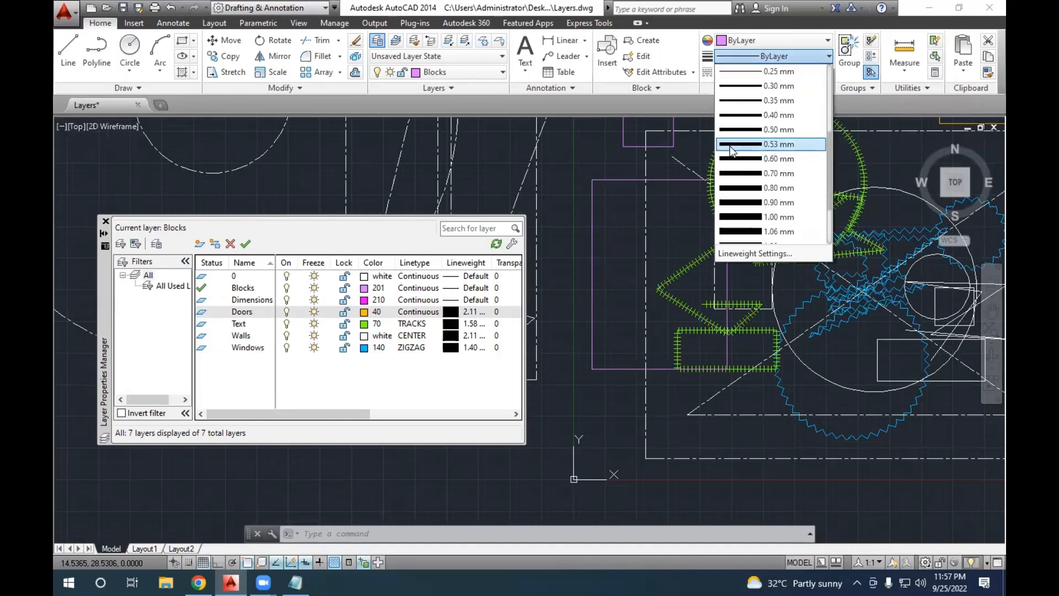
left_click(774, 38)
left_click(774, 39)
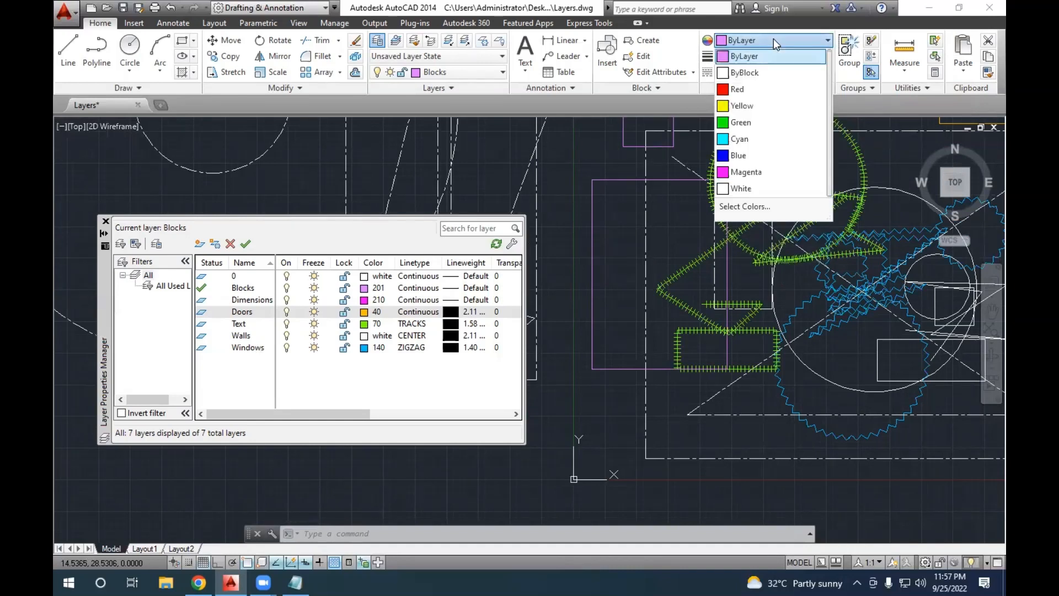
left_click(774, 38)
left_click(775, 73)
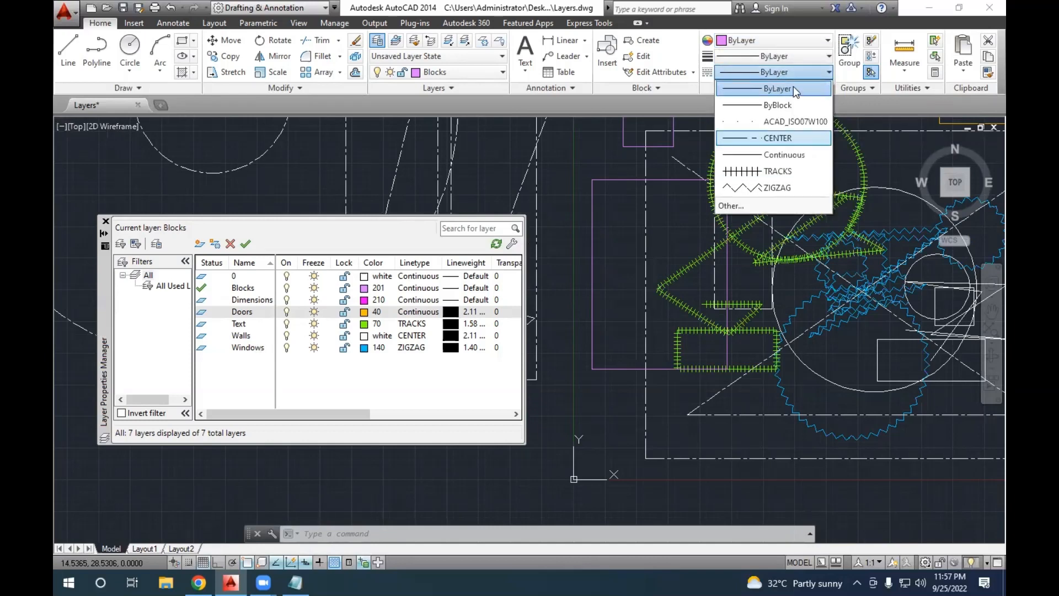
left_click(793, 87)
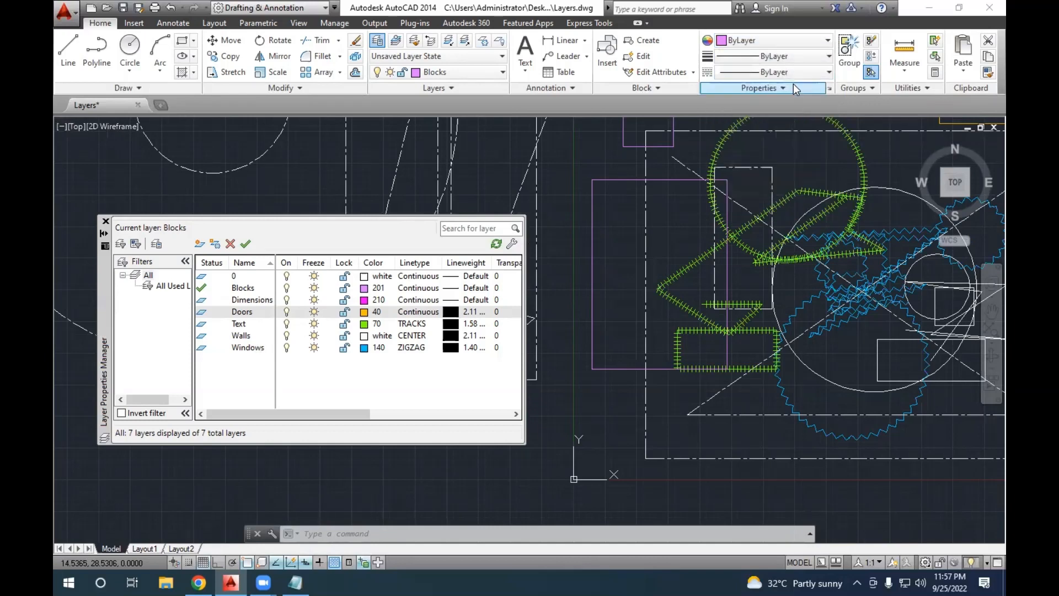
Enable Display Lineweight in the Lineweight Settings and apply it to the drawing.
left_click(780, 56)
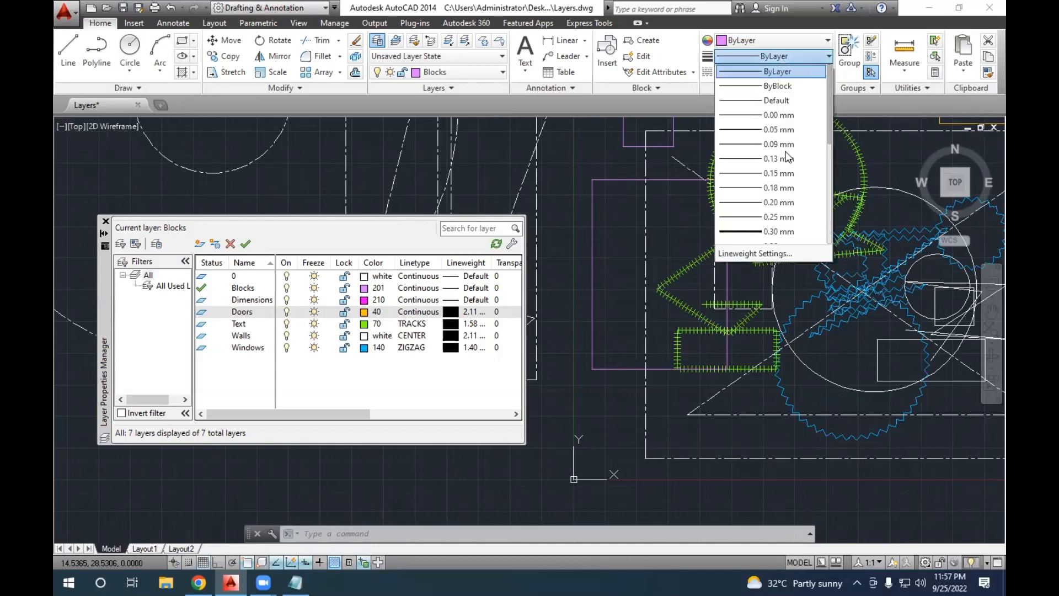
left_click(754, 253)
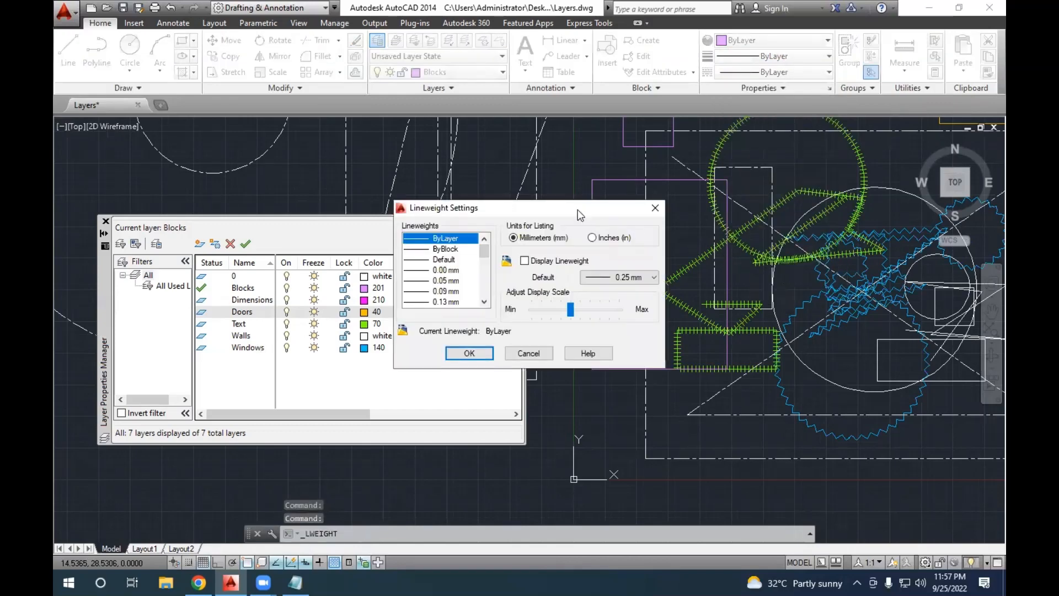
left_click_drag(565, 207, 662, 211)
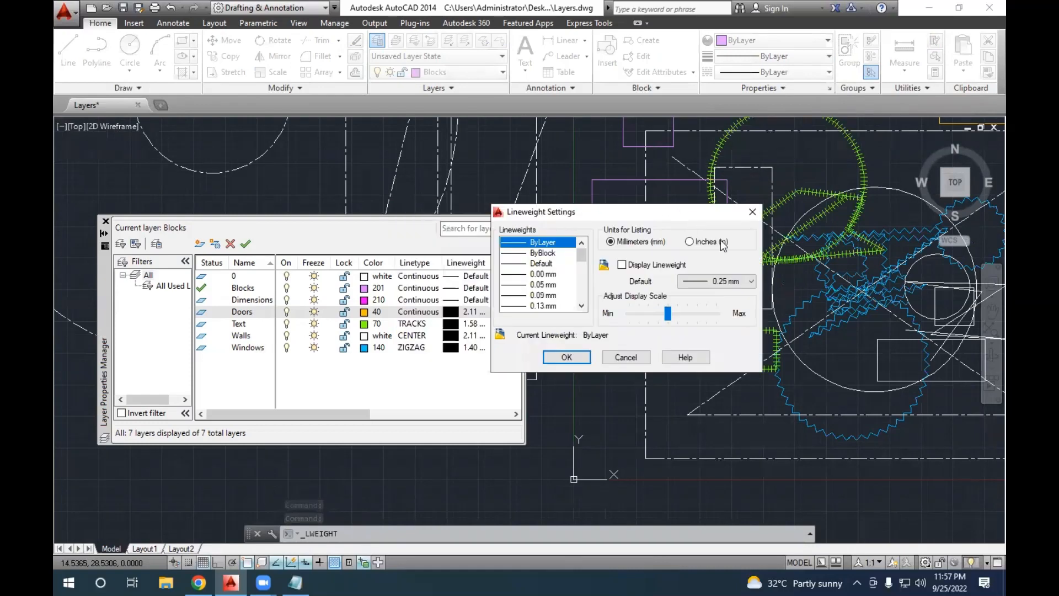
left_click(653, 265)
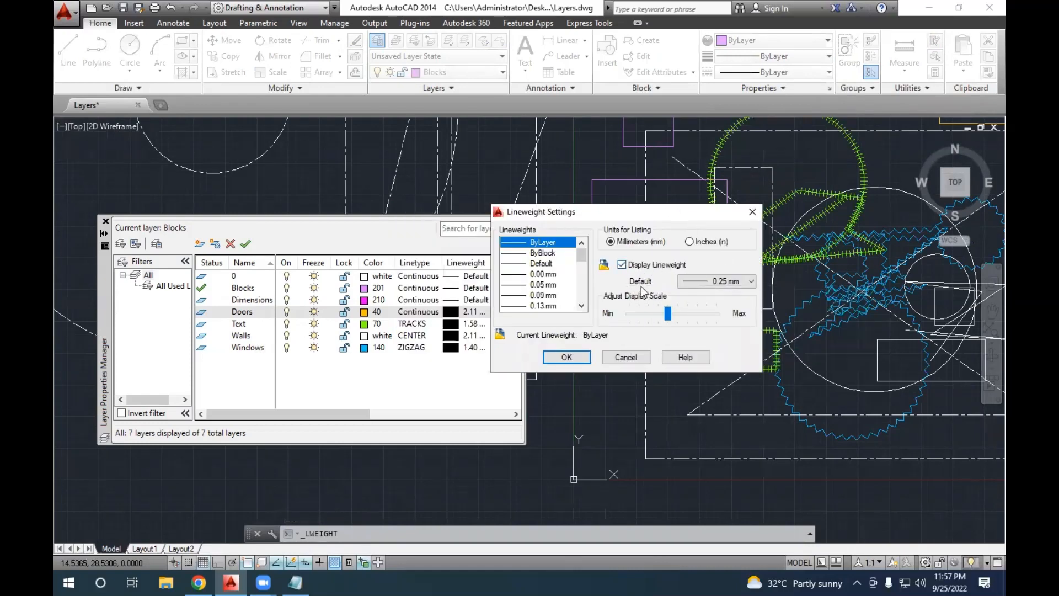
left_click(566, 357)
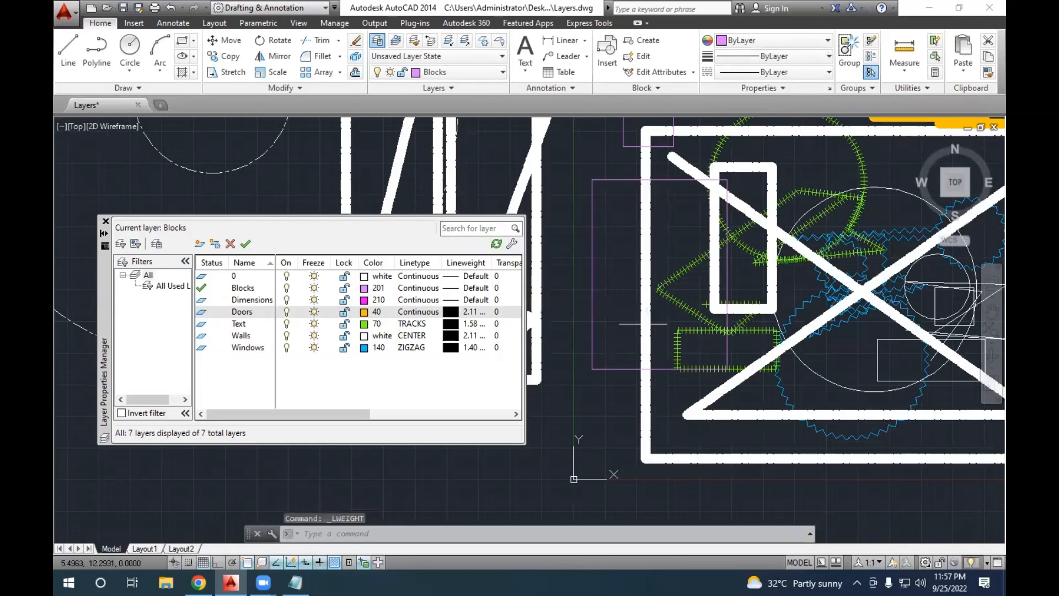
Change the Windows layer's linetype to CENTER and inspect its shapes in the drawing.
scroll(627, 353, "down", 2)
middle_click_drag(651, 300, 709, 317)
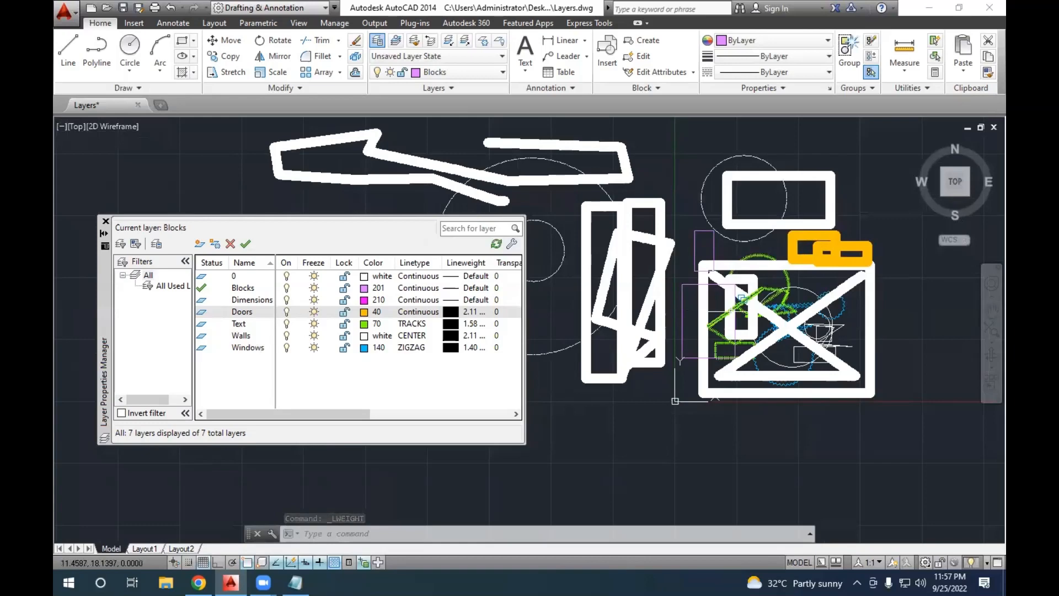
scroll(732, 312, "up", 2)
left_click(411, 348)
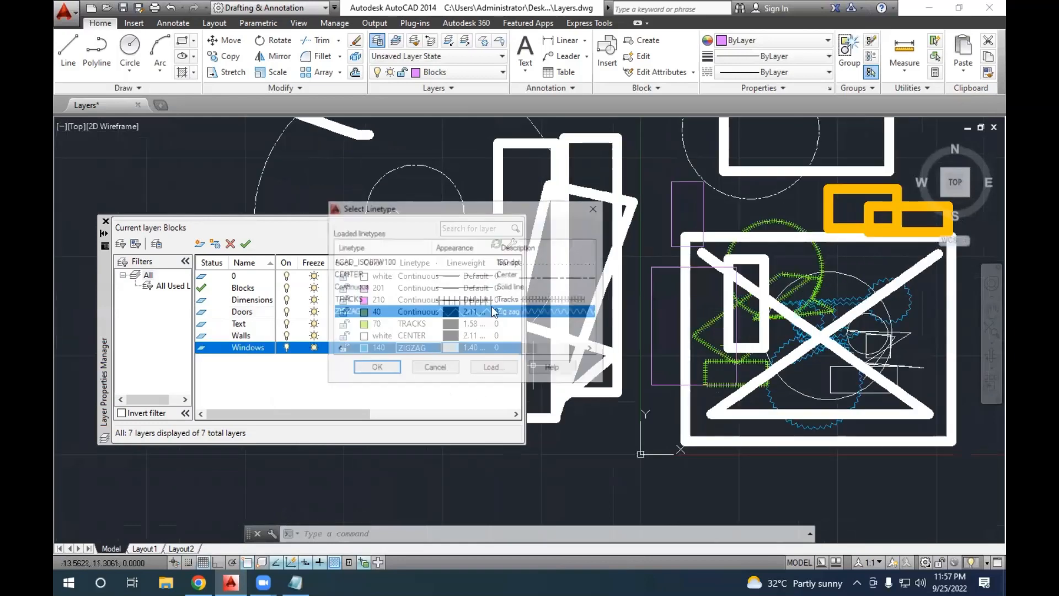
left_click(490, 276)
left_click(376, 369)
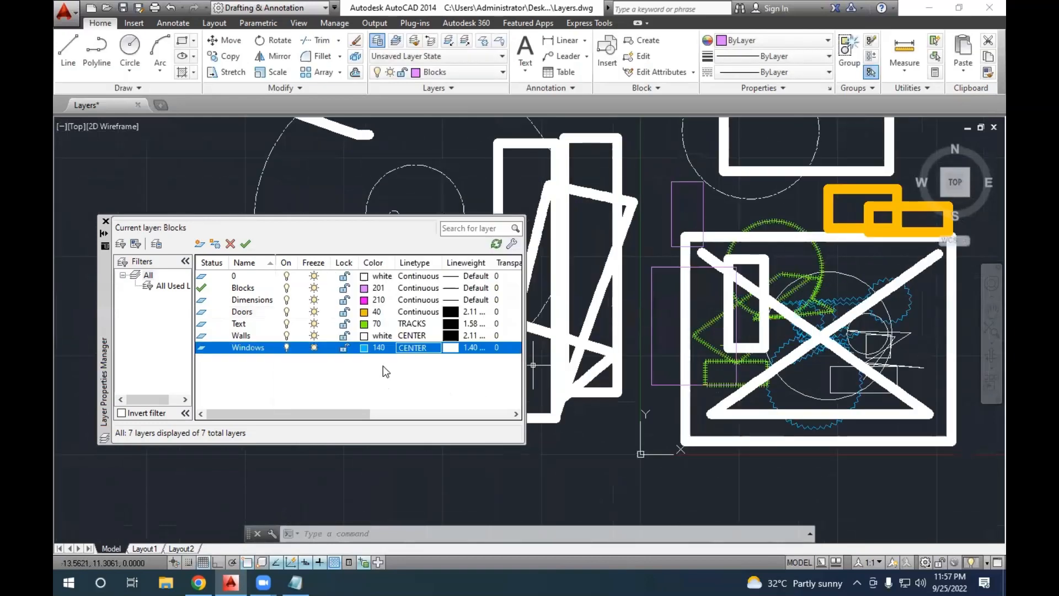
middle_click_drag(720, 360, 632, 332)
scroll(709, 343, "up", 2)
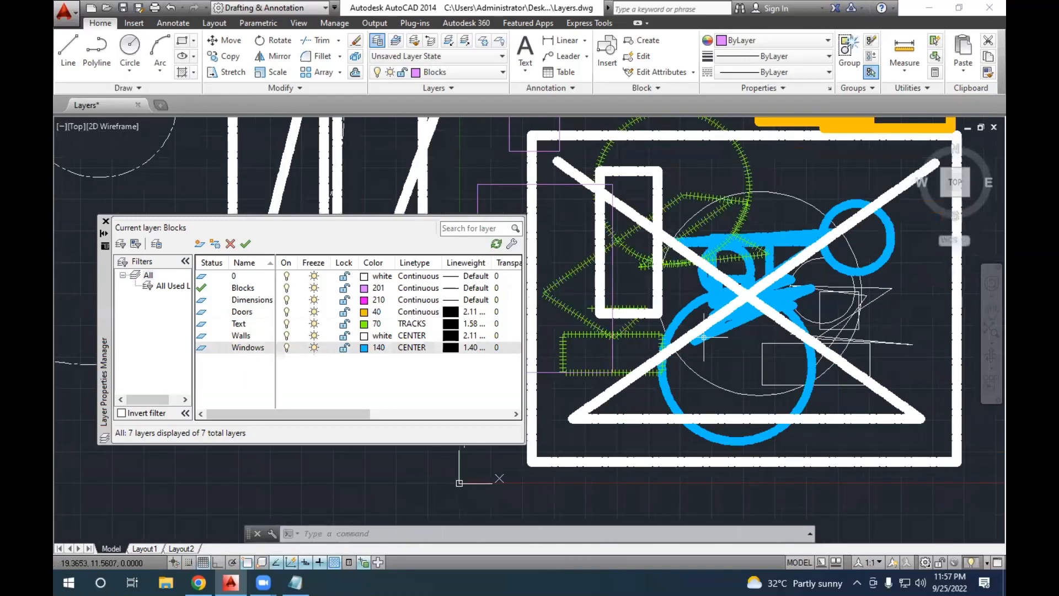
scroll(701, 353, "down", 2)
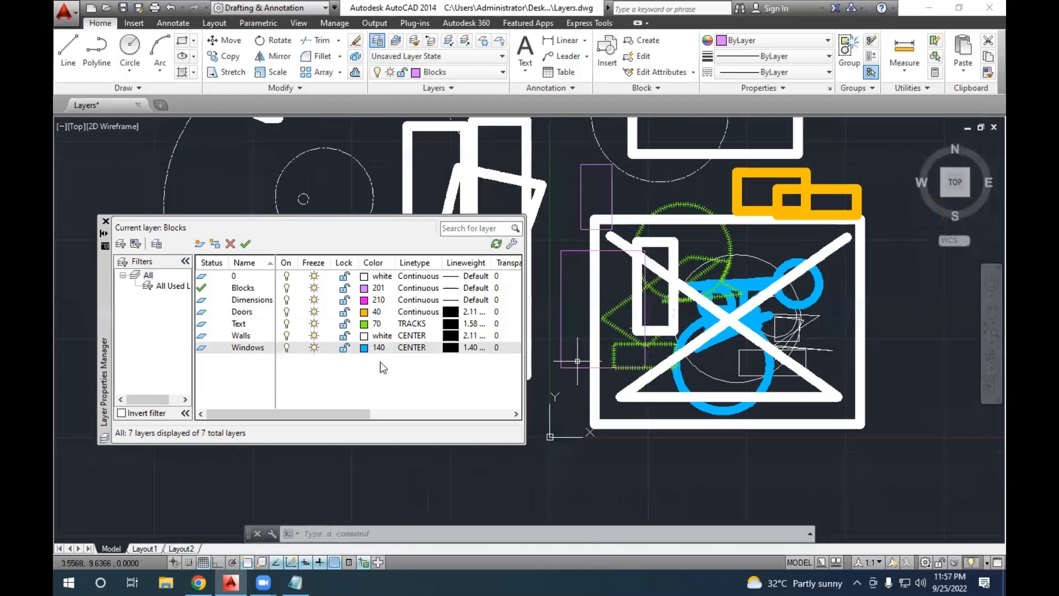
Toggle the lineweight display off and on twice to compare the drawing, leaving it on.
left_click(319, 561)
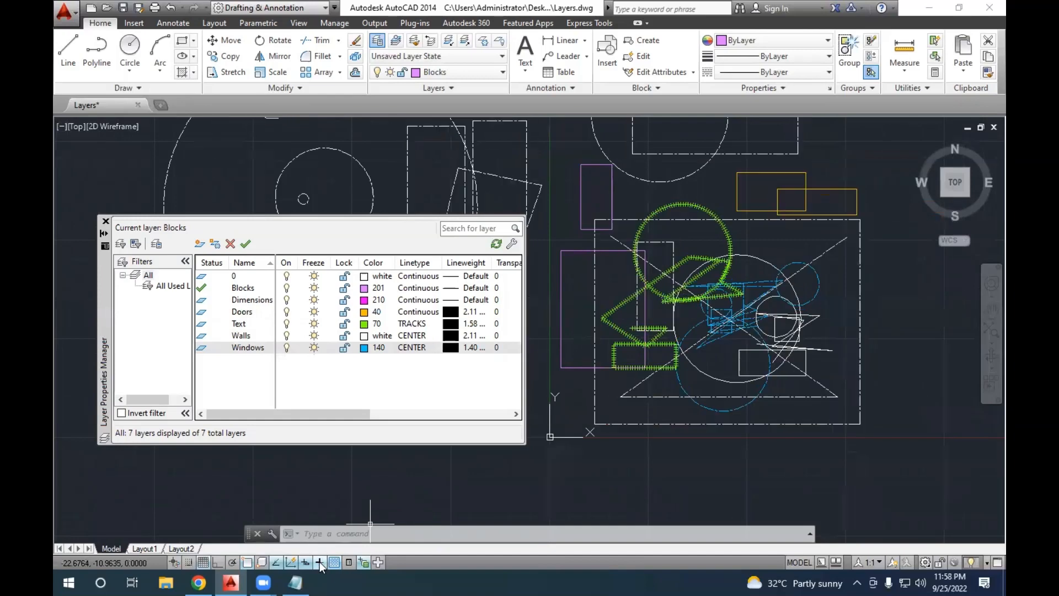
left_click(319, 561)
left_click(319, 562)
left_click(320, 561)
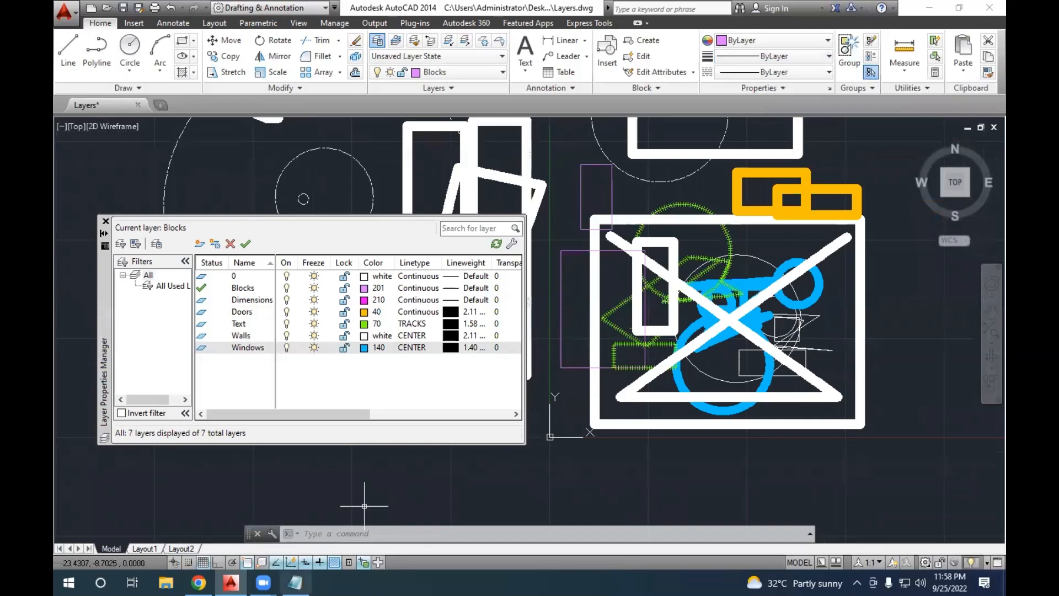
Switch to Notepad, add the line "lineweight" below the "Layers System" heading, and return to AutoCAD.
left_click(296, 582)
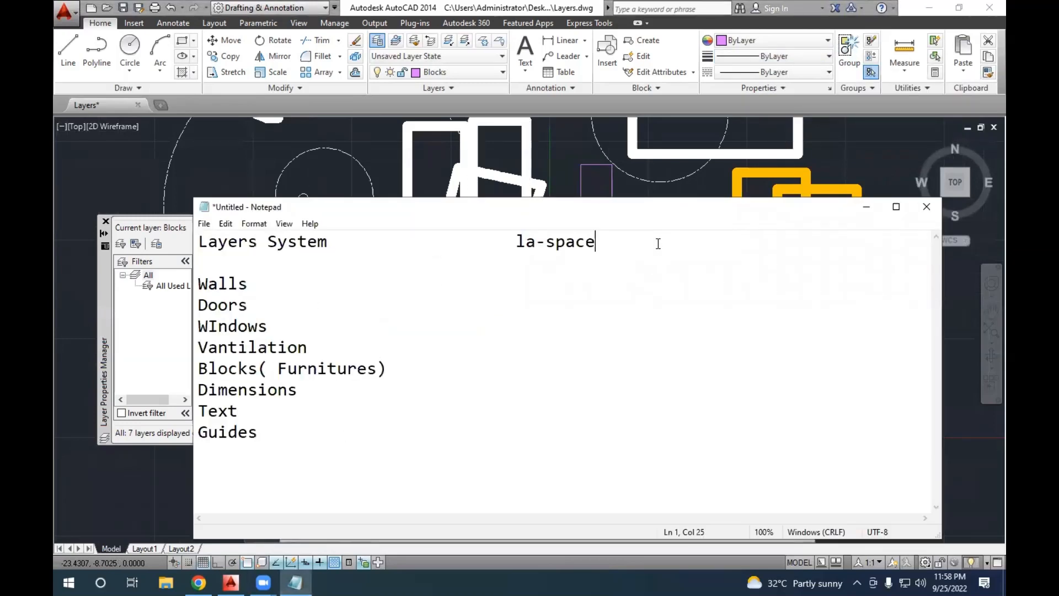
key("Return")
type("lineweight")
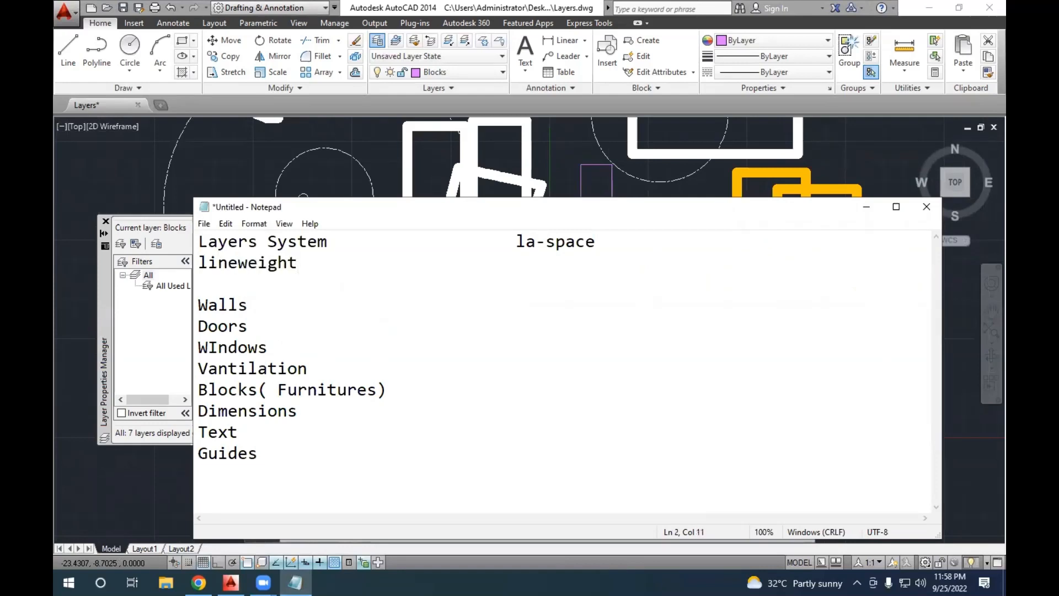
left_click(867, 207)
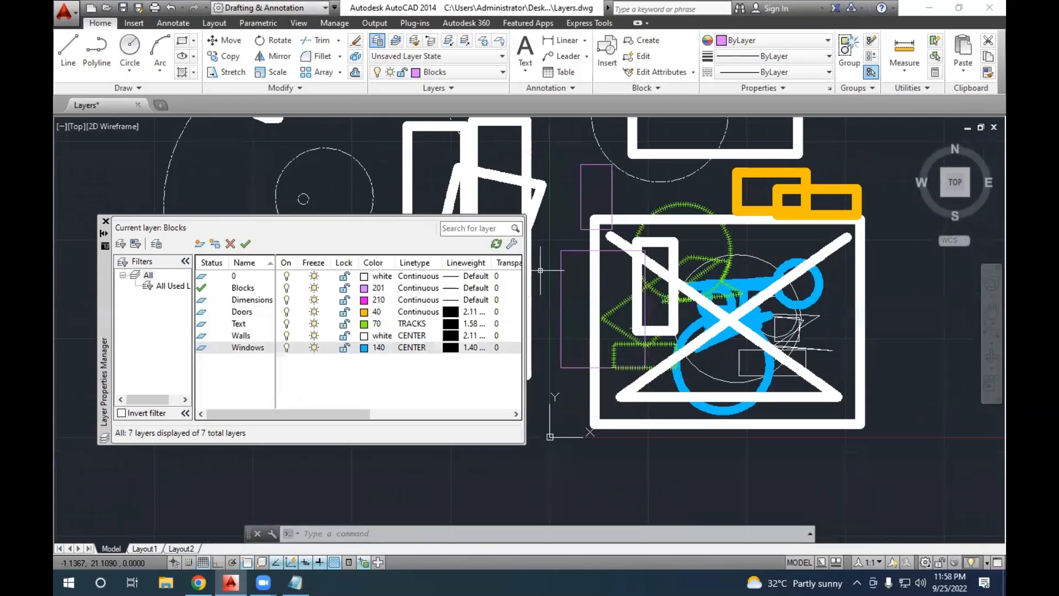
Set the Walls layer's transparency to 20 in the Layer Properties Manager.
left_click_drag(359, 414, 430, 424)
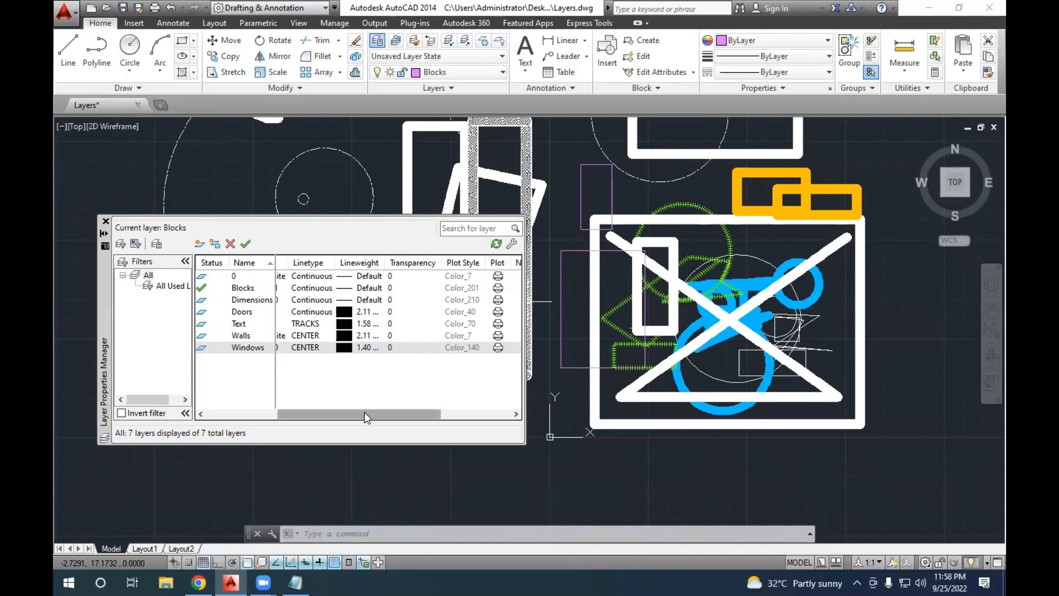
left_click_drag(364, 414, 342, 414)
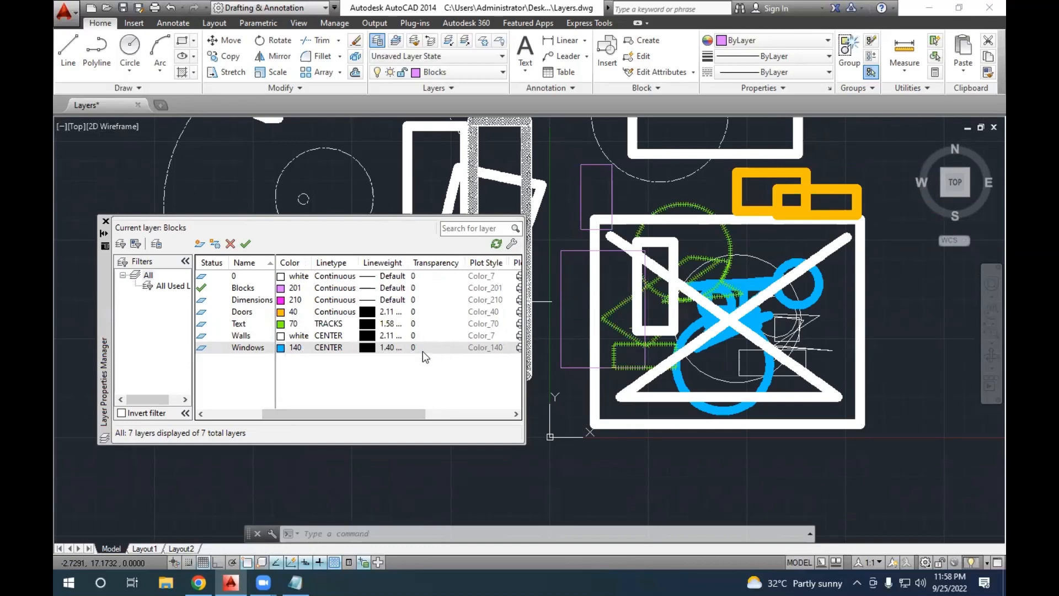
left_click(448, 335)
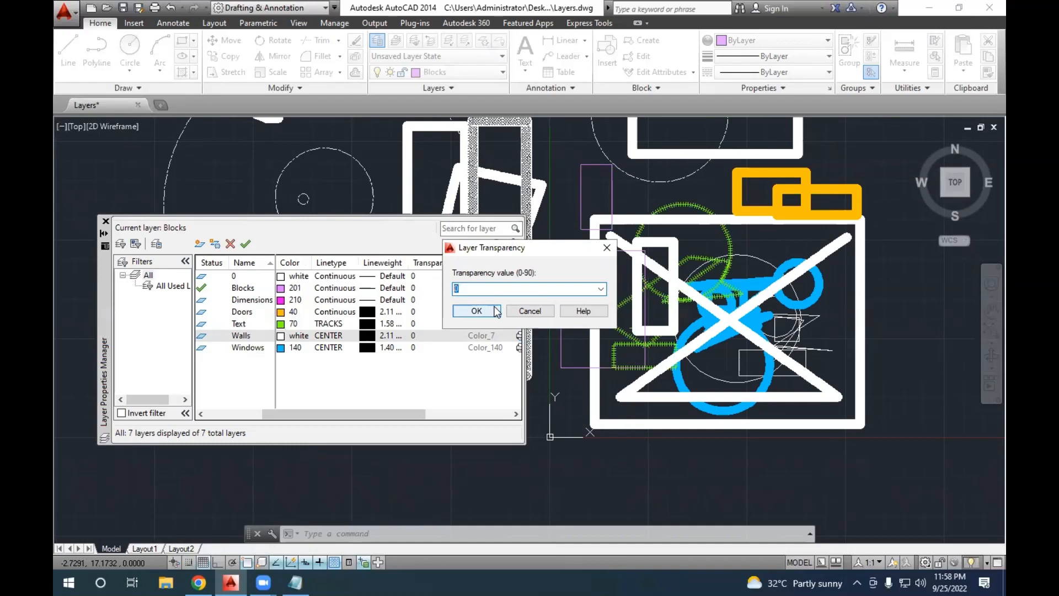
type("2")
left_click(495, 312)
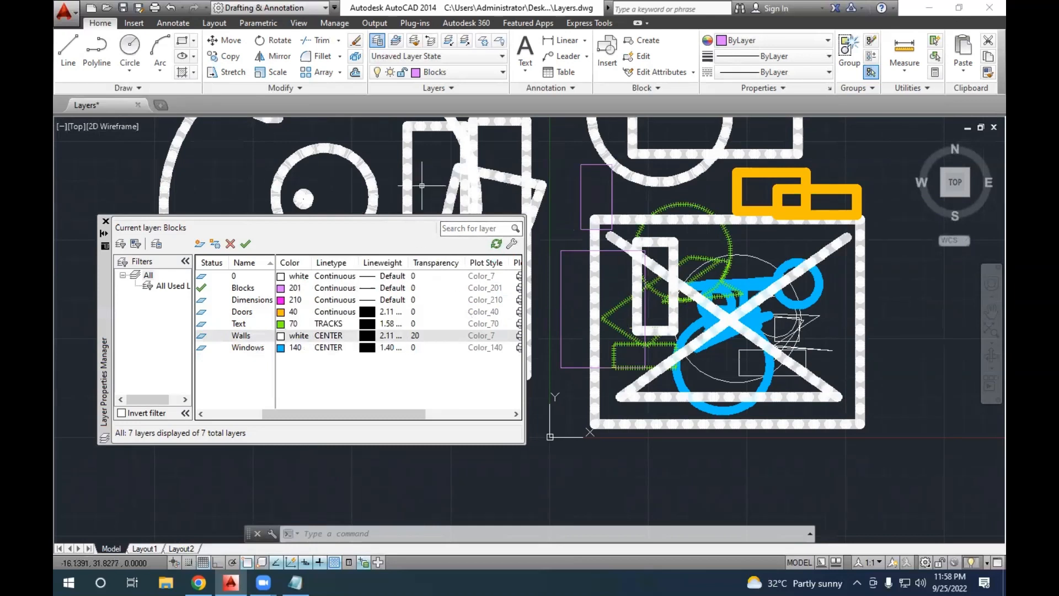
Raise the Walls layer's transparency to 90 and inspect its shapes in the drawing.
left_click(420, 335)
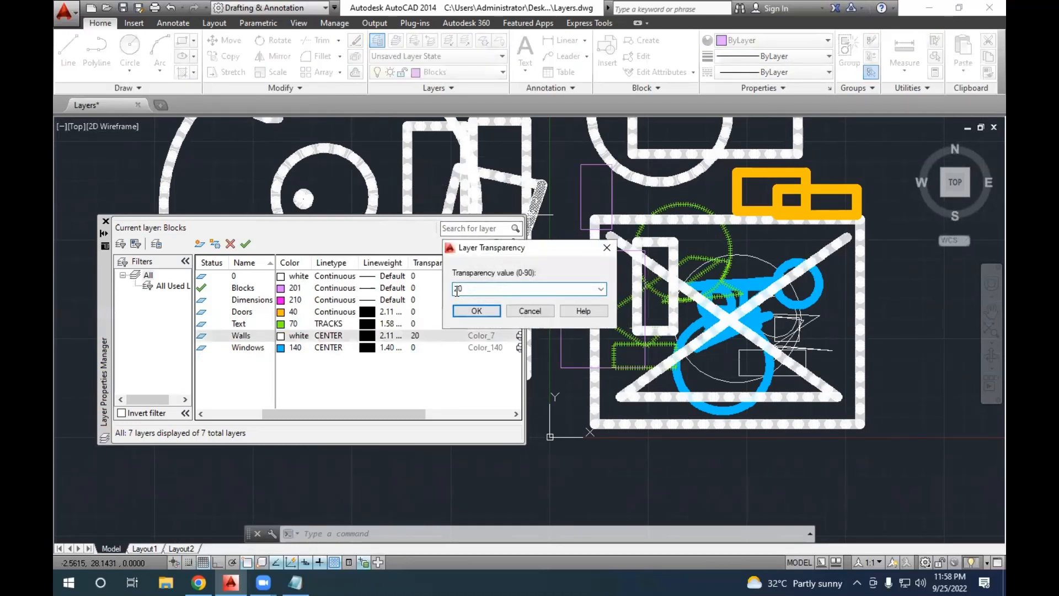
type("90")
key("Return")
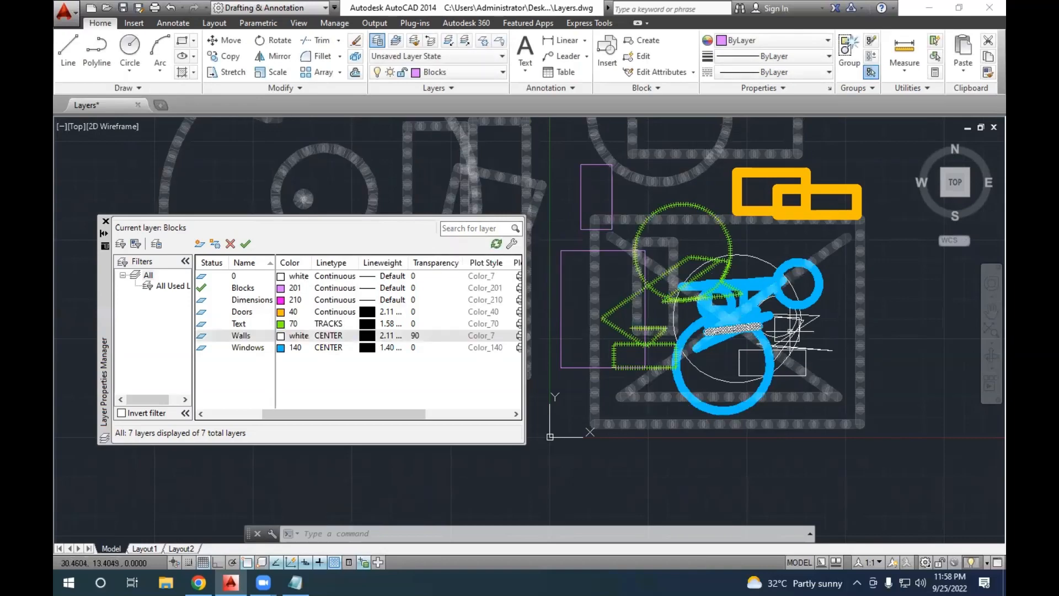
scroll(803, 367, "up", 2)
scroll(827, 356, "down", 5)
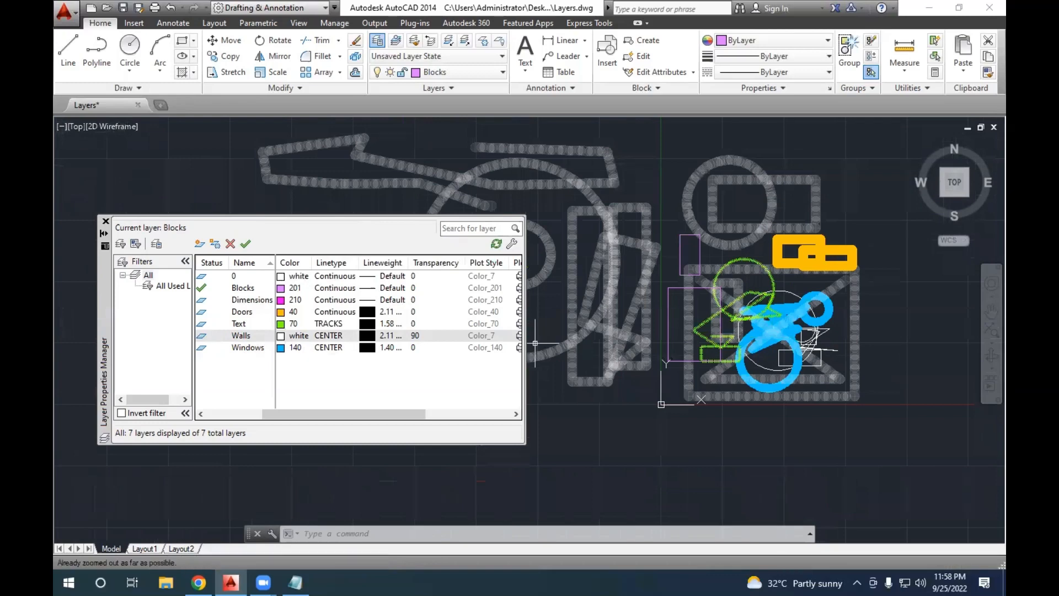
Set the Walls layer's transparency back to 0.
left_click(435, 336)
left_click(438, 341)
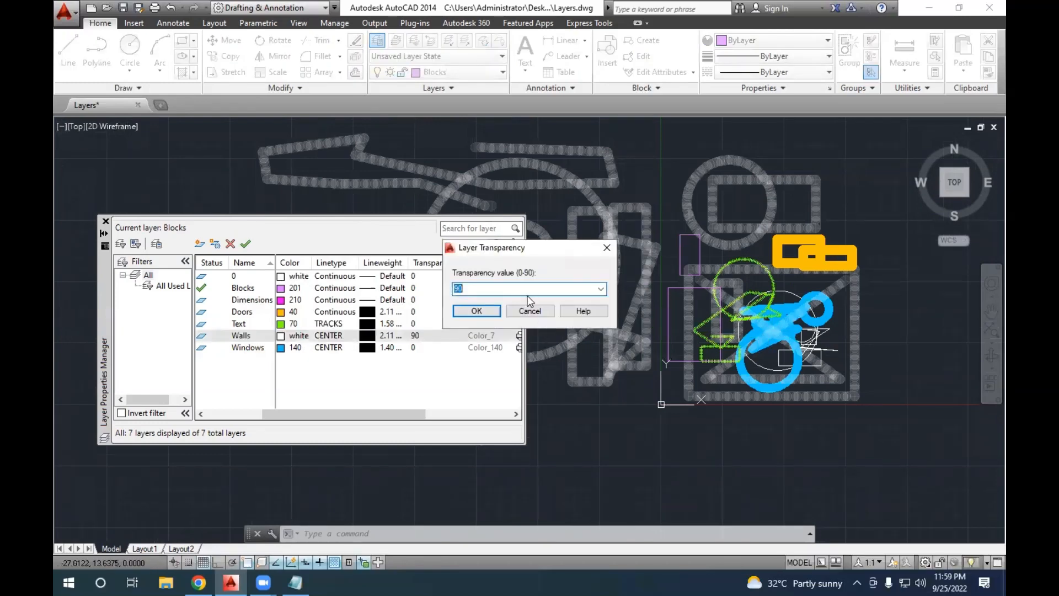
type("0")
key("Return")
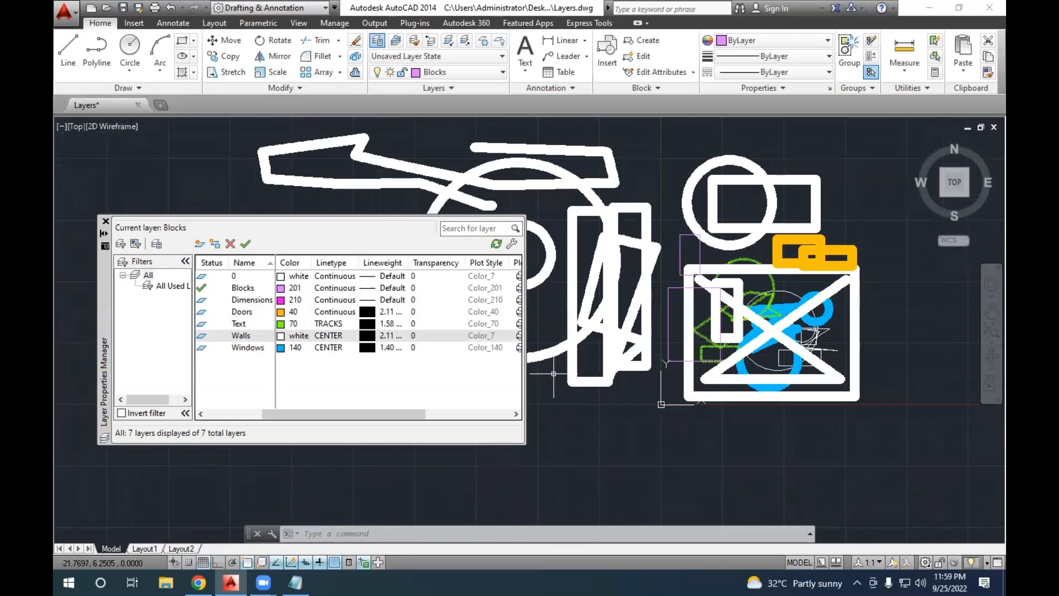
Switch to Notepad, highlight "Guides" in the list of layer names, and return to AutoCAD.
left_click_drag(381, 419, 470, 422)
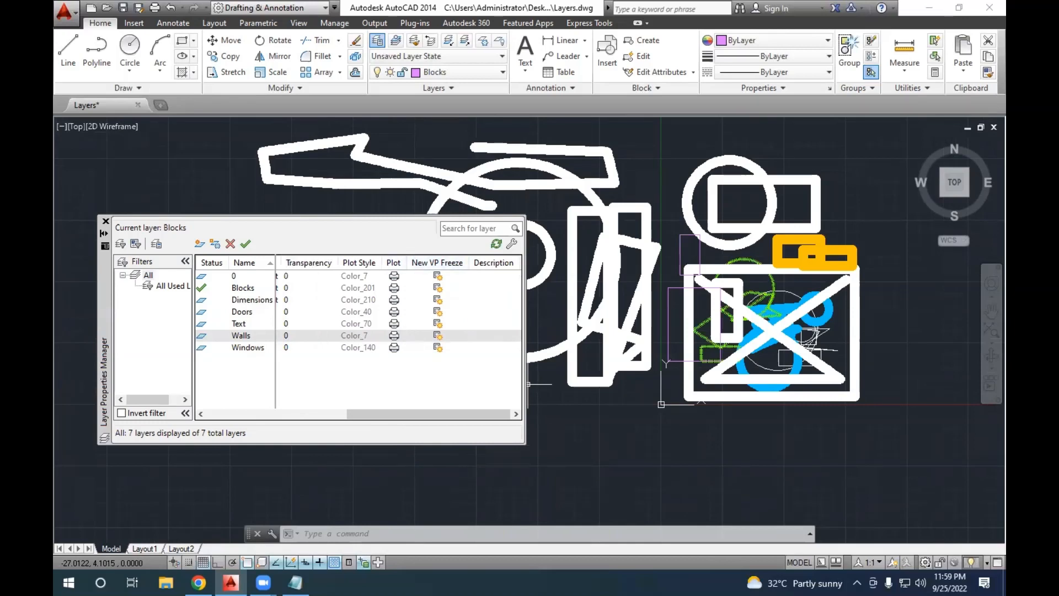
left_click(295, 582)
left_click_drag(259, 459, 168, 456)
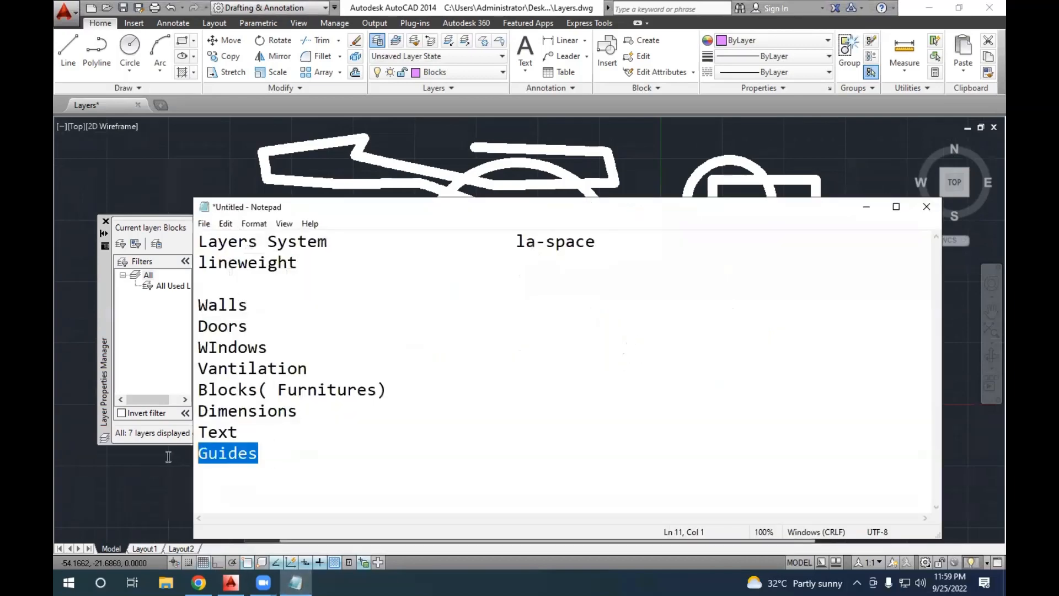
left_click(152, 360)
Turn plotting off for the Windows layer and back on again.
mouse_move(393, 415)
left_mouse_down()
mouse_move(345, 409)
mouse_move(405, 417)
left_mouse_up()
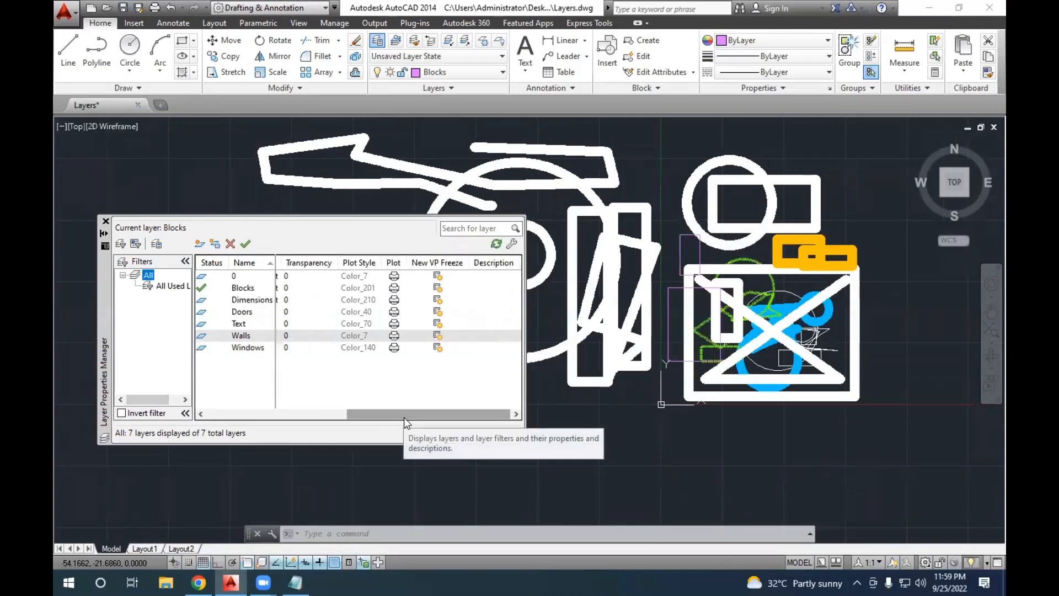
left_click(394, 347)
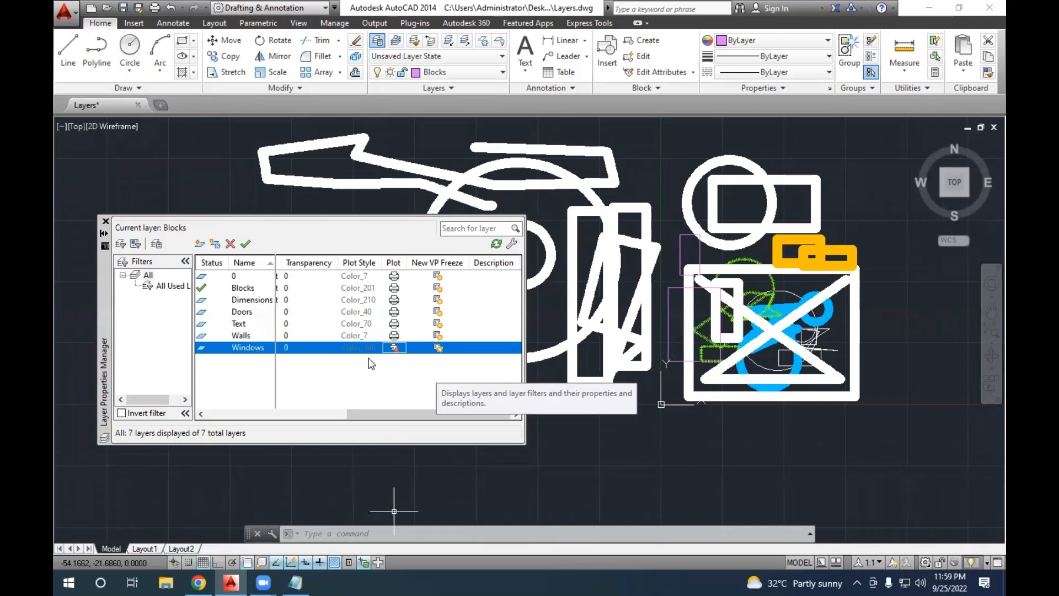
left_click(394, 348)
Set the Windows layer's lineweight to Default.
left_click_drag(399, 410, 260, 411)
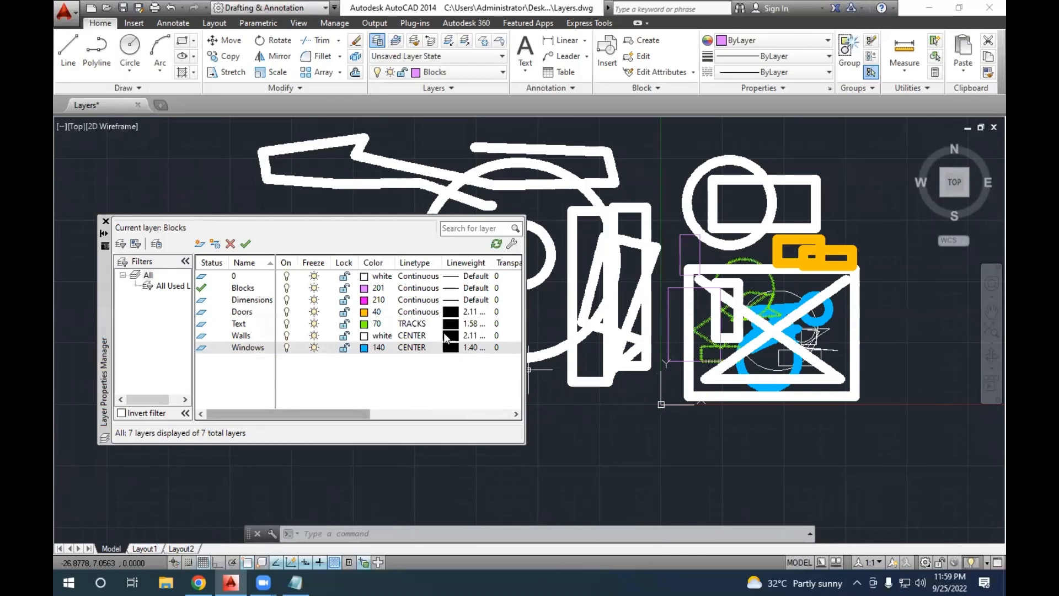
left_click(412, 347)
left_click(450, 366)
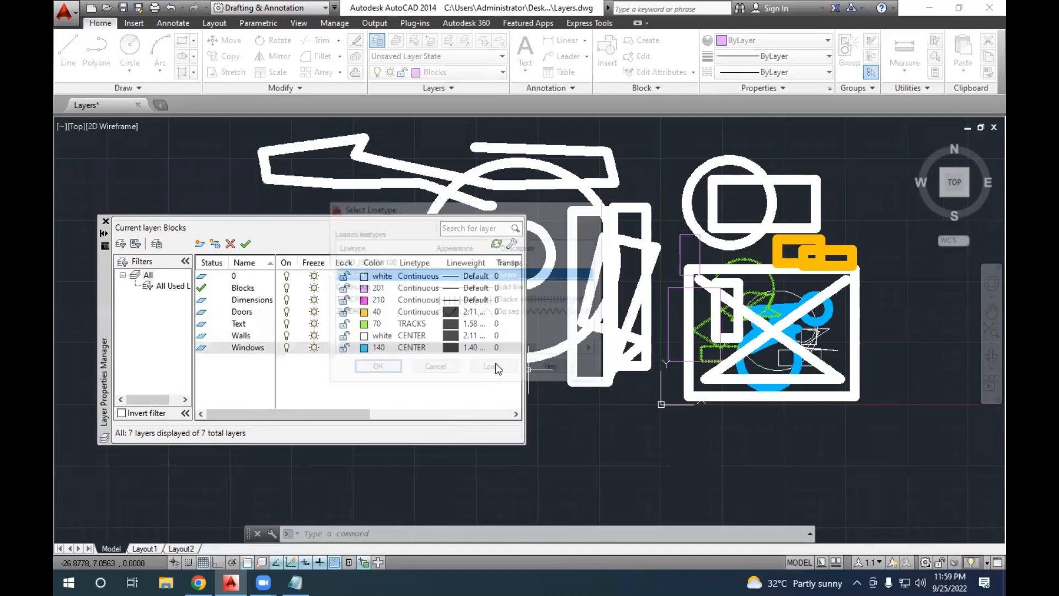
left_click(479, 346)
scroll(489, 260, "up", 4)
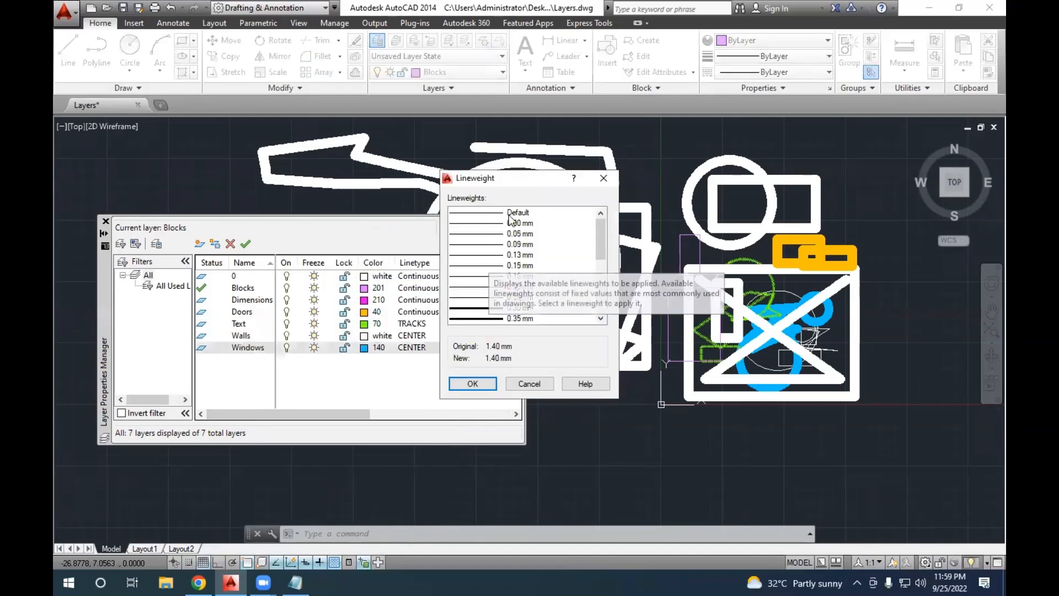
left_click(510, 213)
left_click(493, 382)
Set the Walls layer's lineweight to Default.
left_click(465, 335)
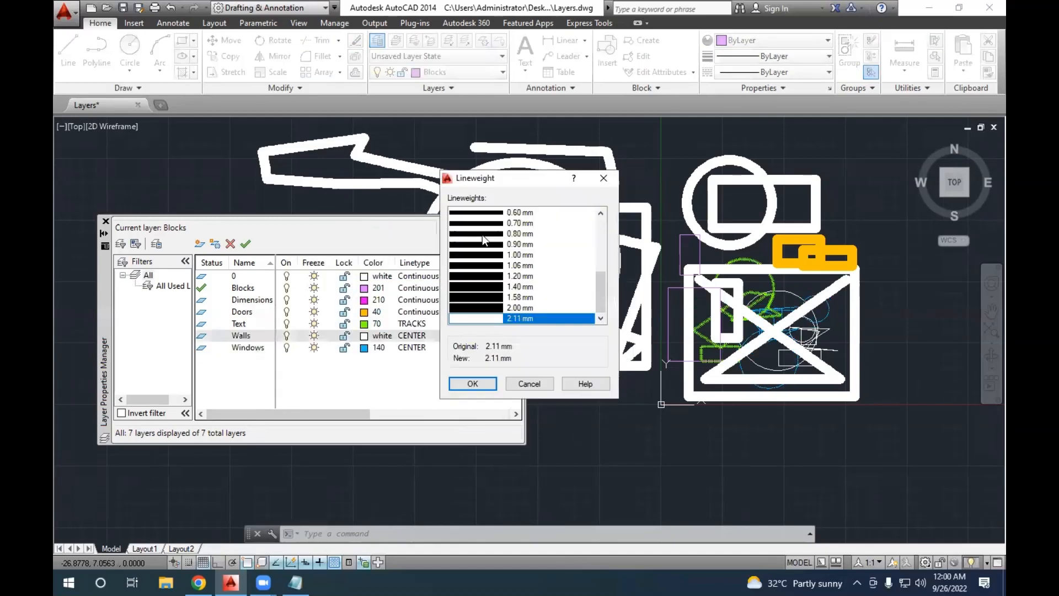
scroll(484, 233, "up", 4)
left_click(496, 213)
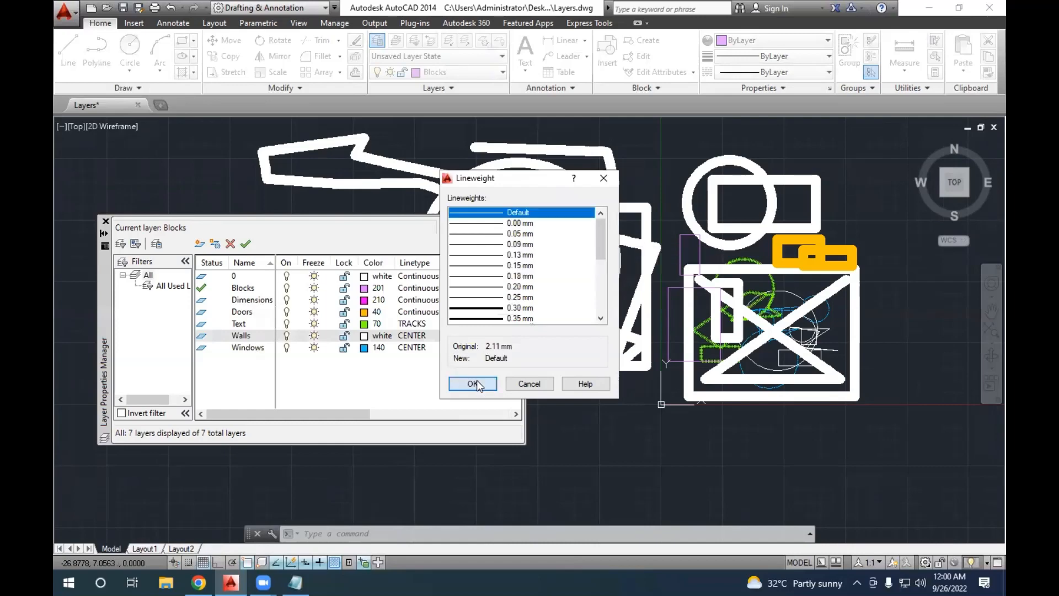
left_click(474, 382)
Set the Text layer's lineweight to Default.
left_click(472, 323)
scroll(521, 264, "up", 5)
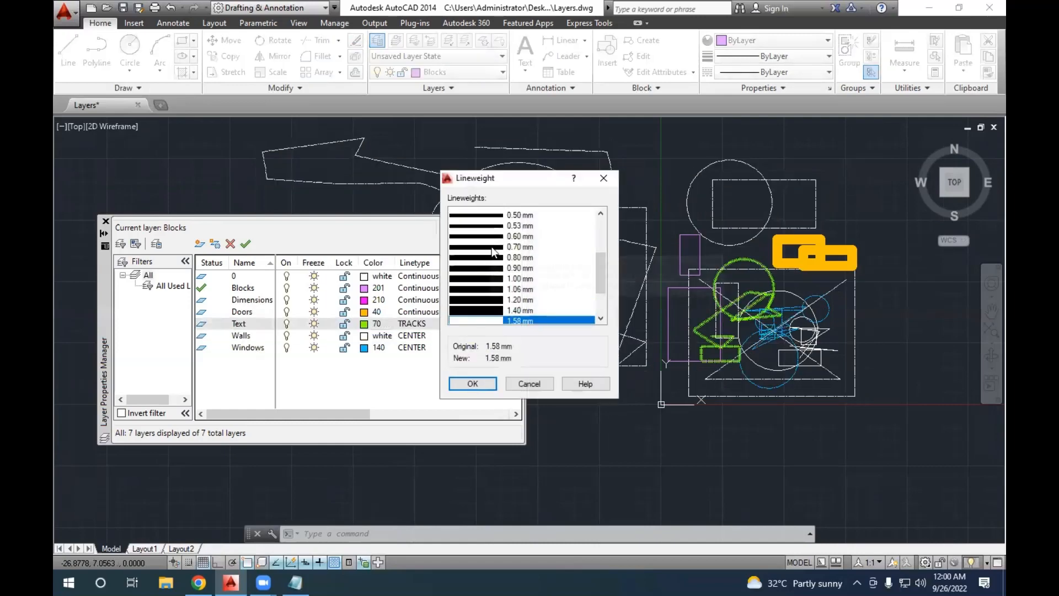
left_click(508, 213)
left_click(473, 383)
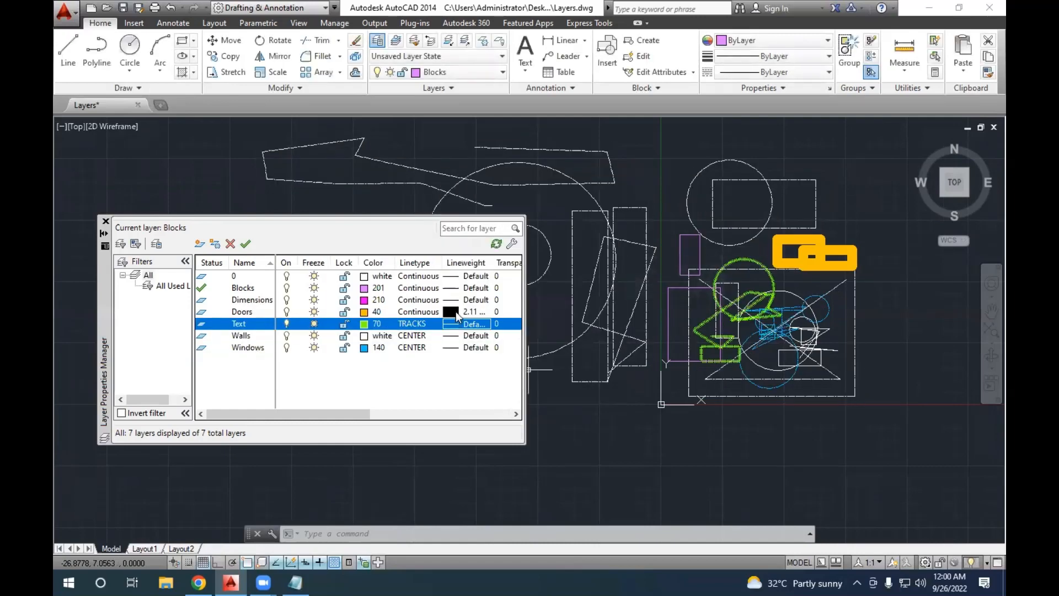
Set the Doors layer's lineweight to Default.
left_click(456, 311)
scroll(508, 251, "up", 5)
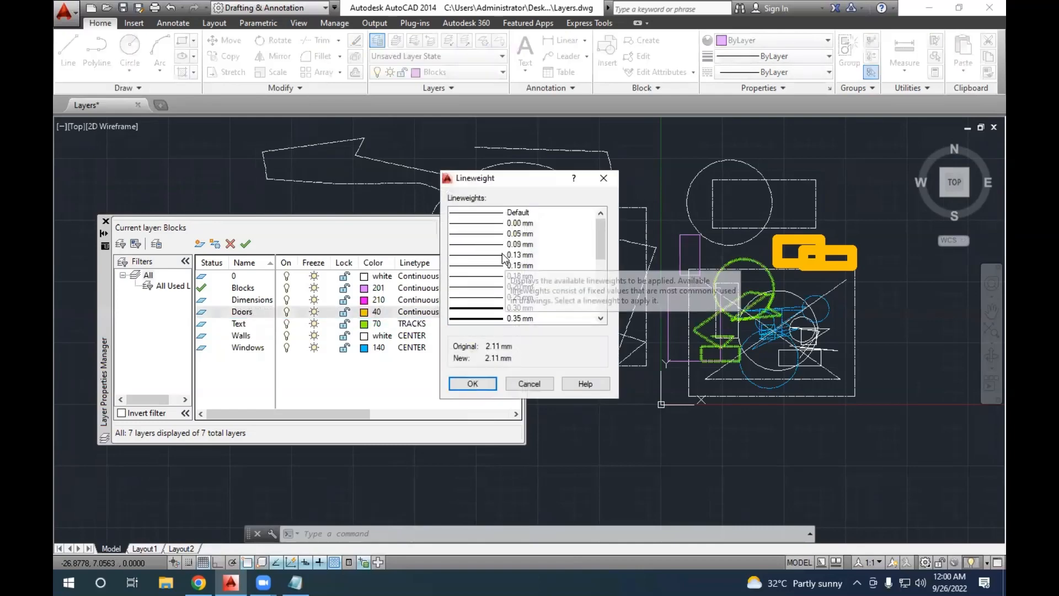
left_click(515, 214)
left_click(468, 380)
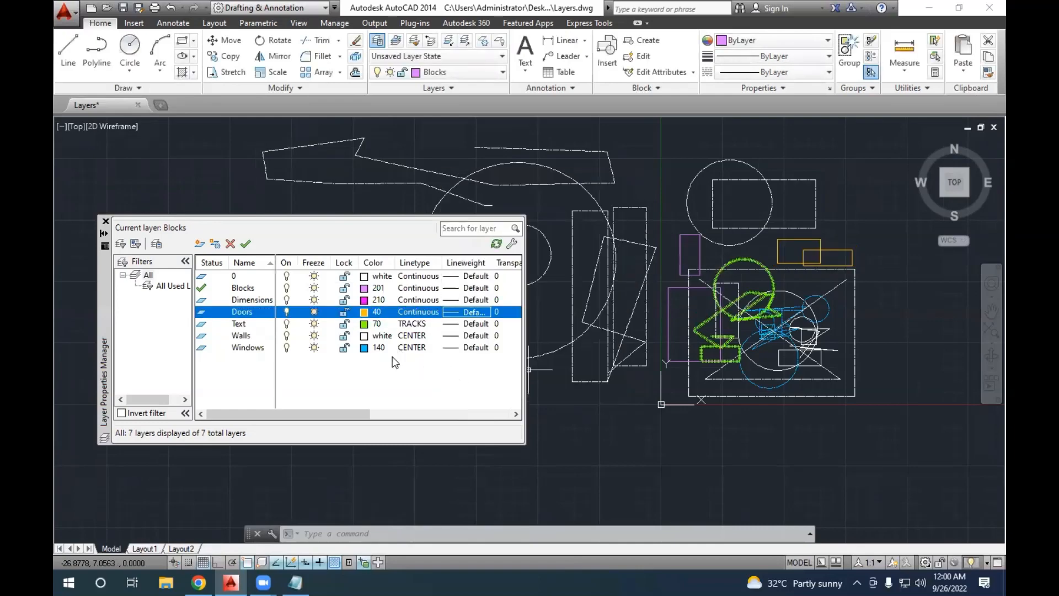
Change the Text layer's linetype to Continuous.
scroll(676, 301, "up", 4)
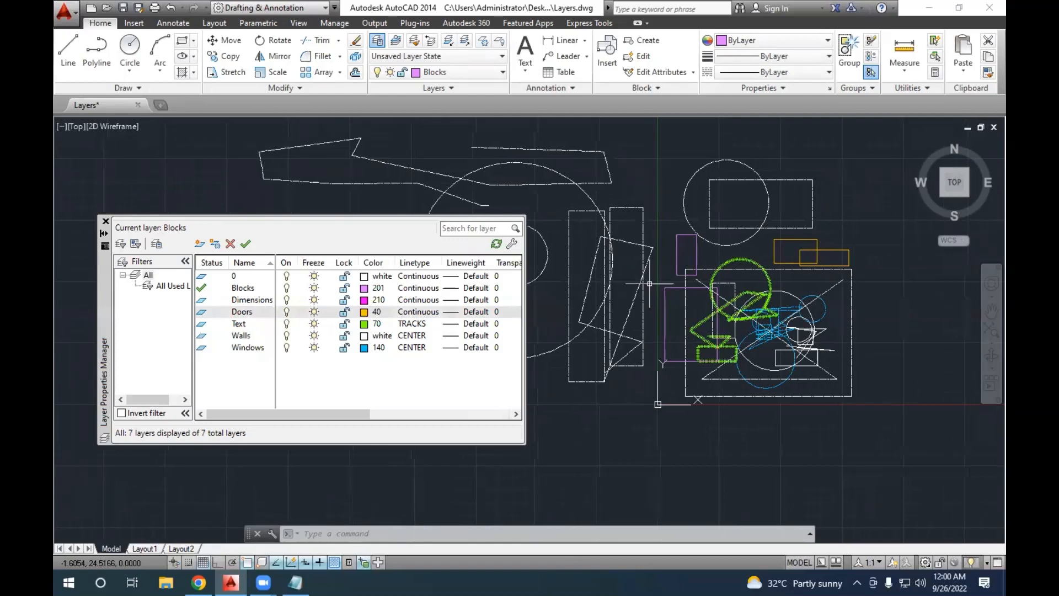
left_click(422, 325)
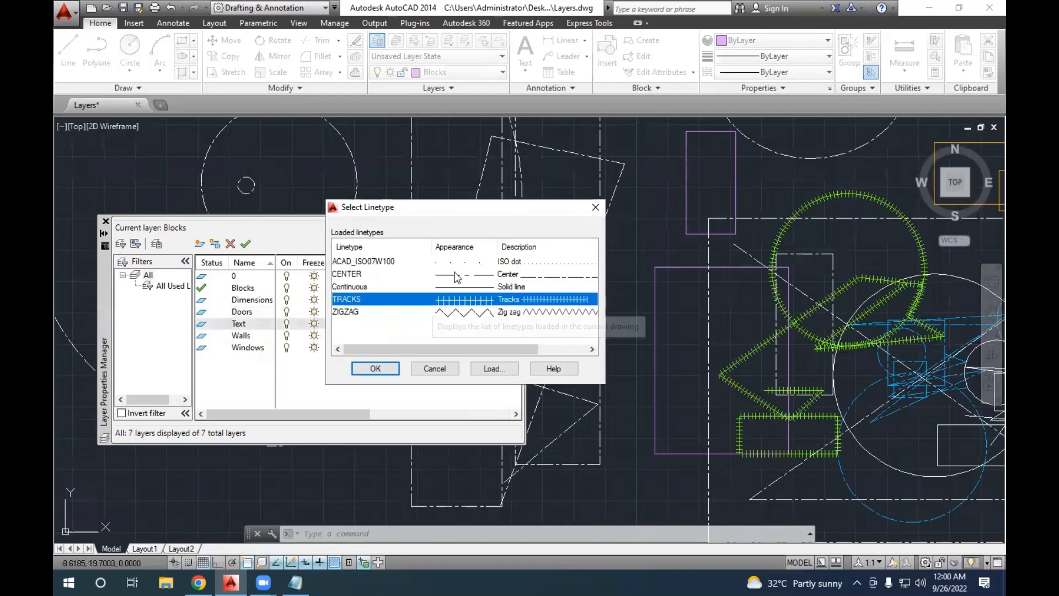
left_click(429, 286)
key("Return")
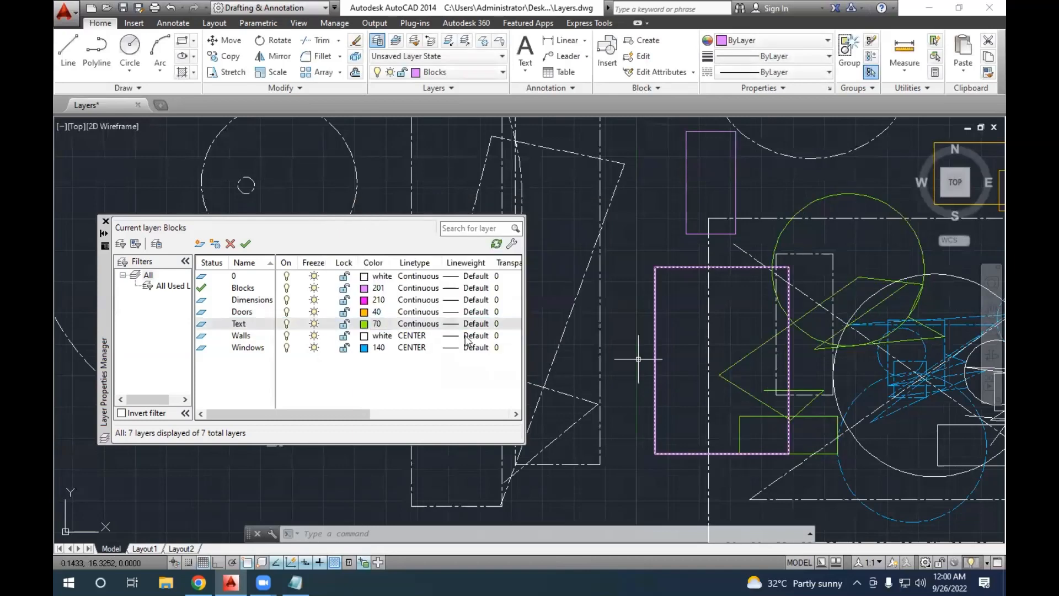
Change the linetype of the Walls and Windows layers to Continuous.
left_click(429, 336)
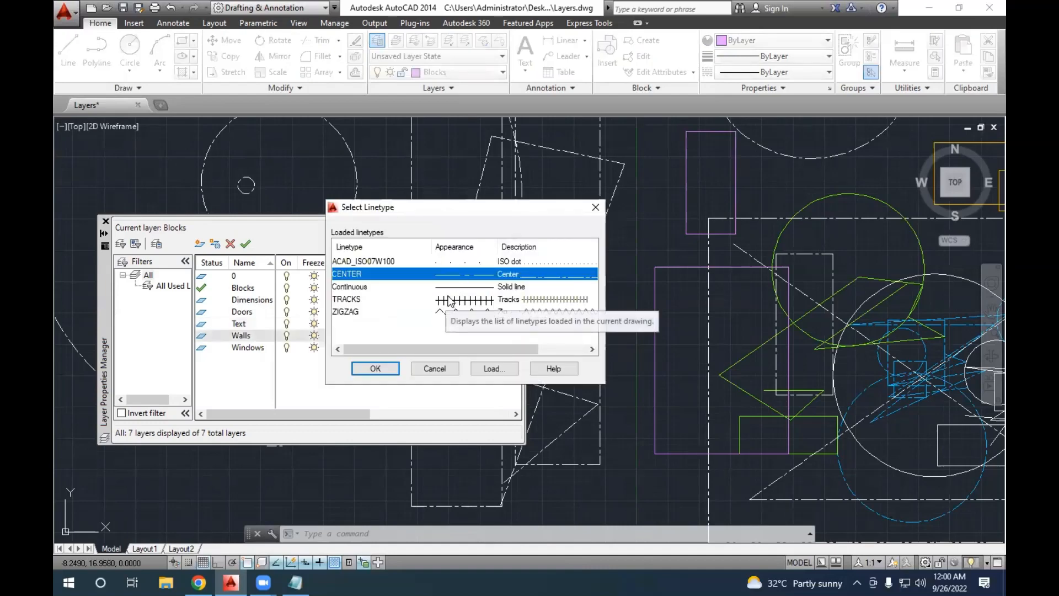
left_click(444, 287)
left_click(391, 371)
left_click(426, 348)
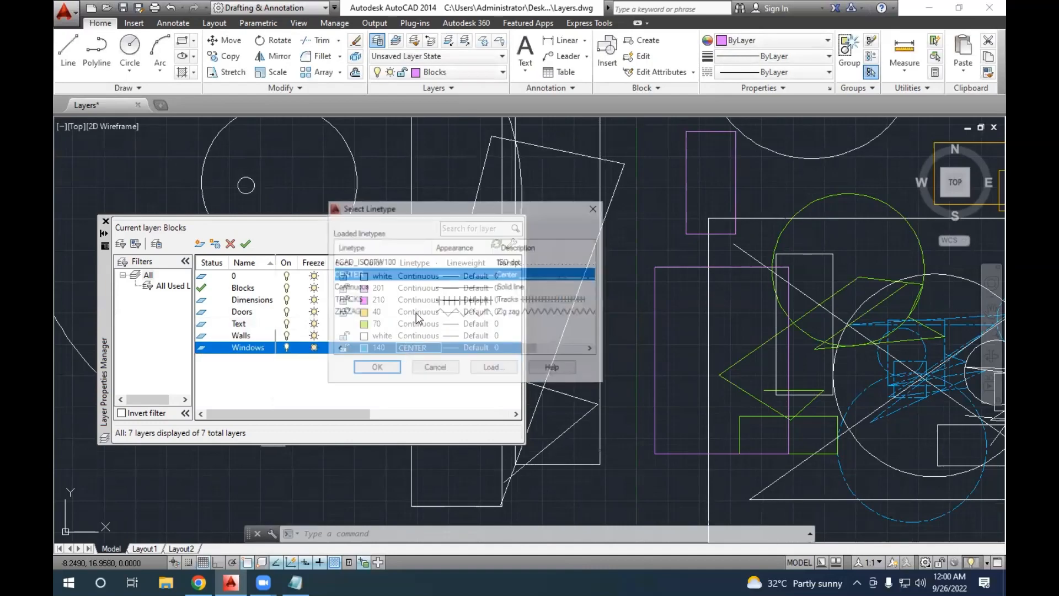
left_click(442, 287)
left_click(389, 368)
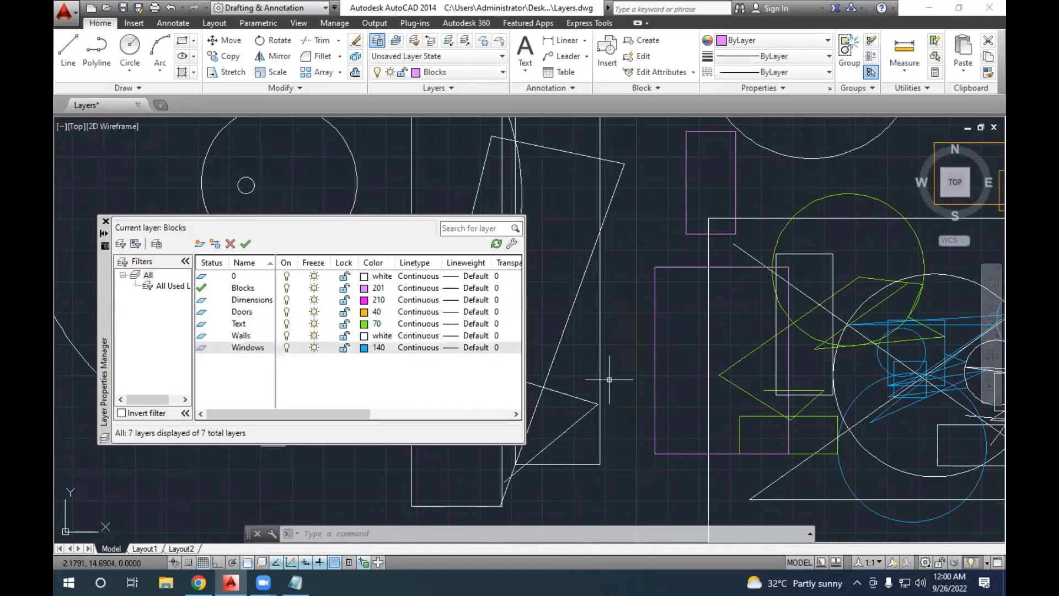
middle_click_drag(733, 364, 641, 346)
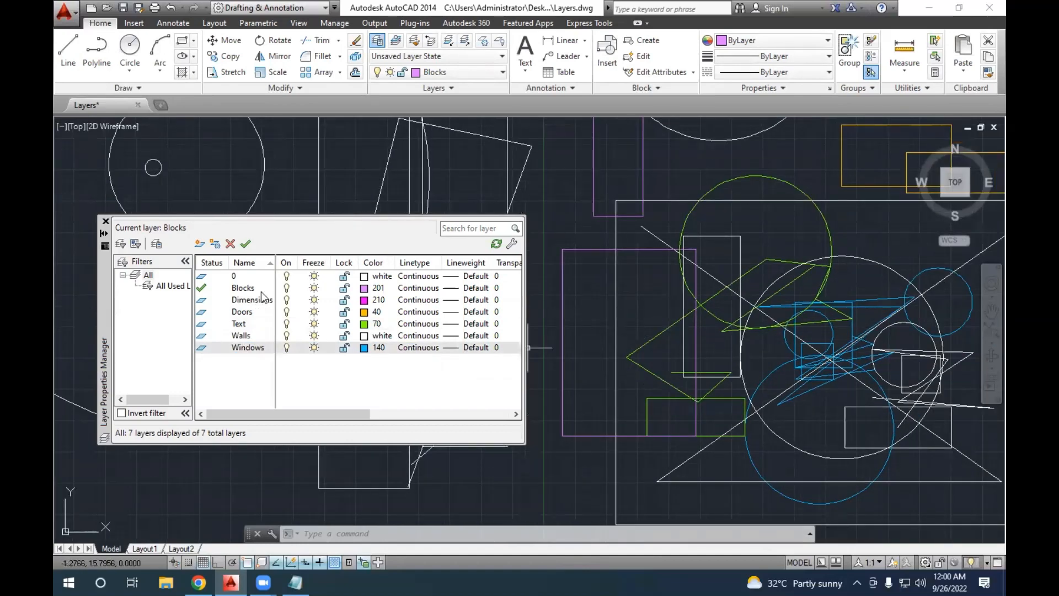
Close the Layer Properties Manager and create a new blank drawing.
left_click(106, 221)
scroll(372, 293, "down", 5)
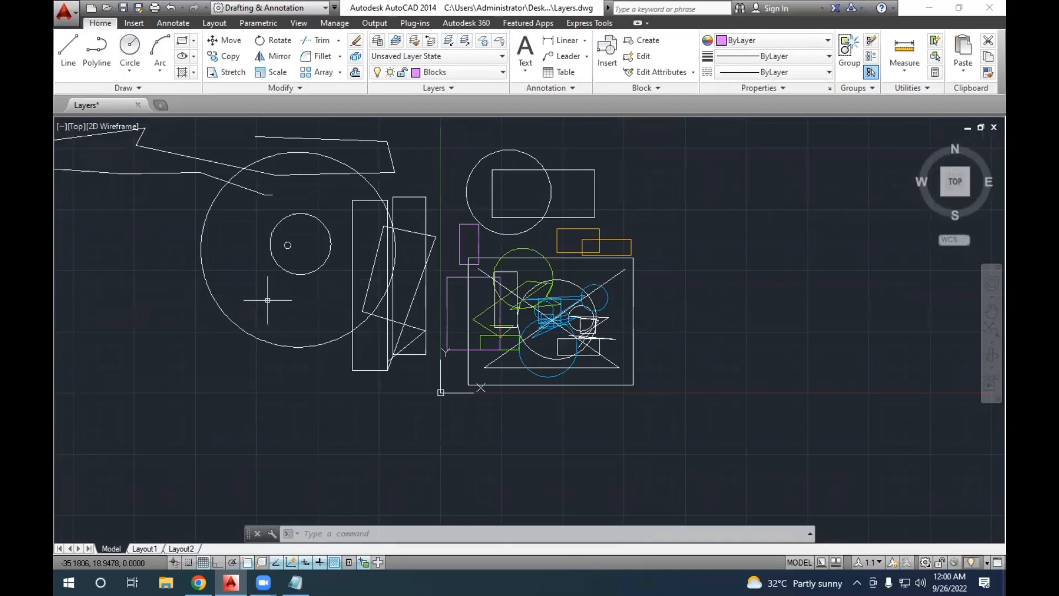
key("ctrl+n")
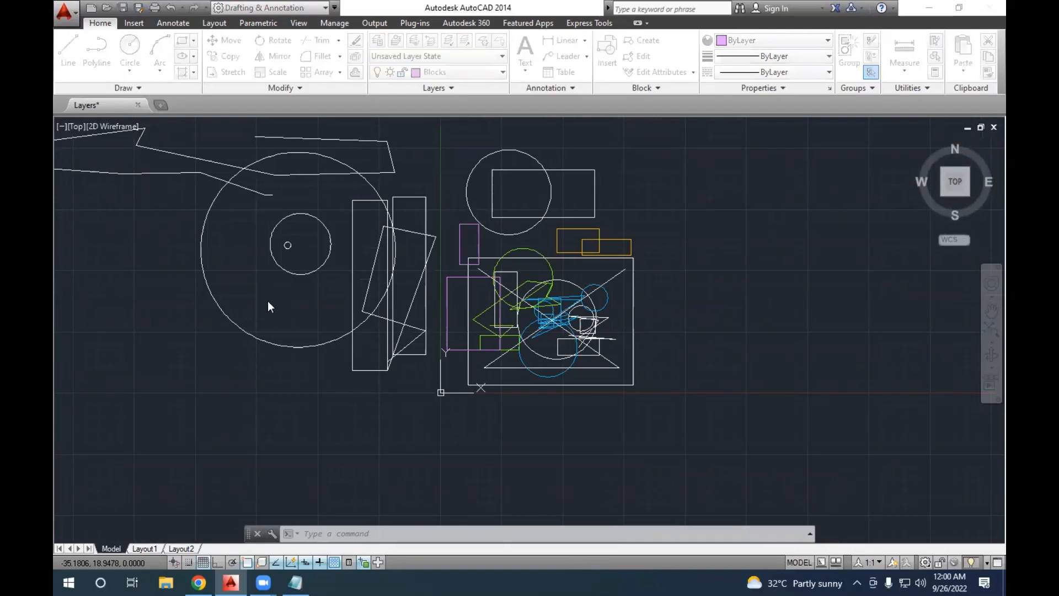
key("Return")
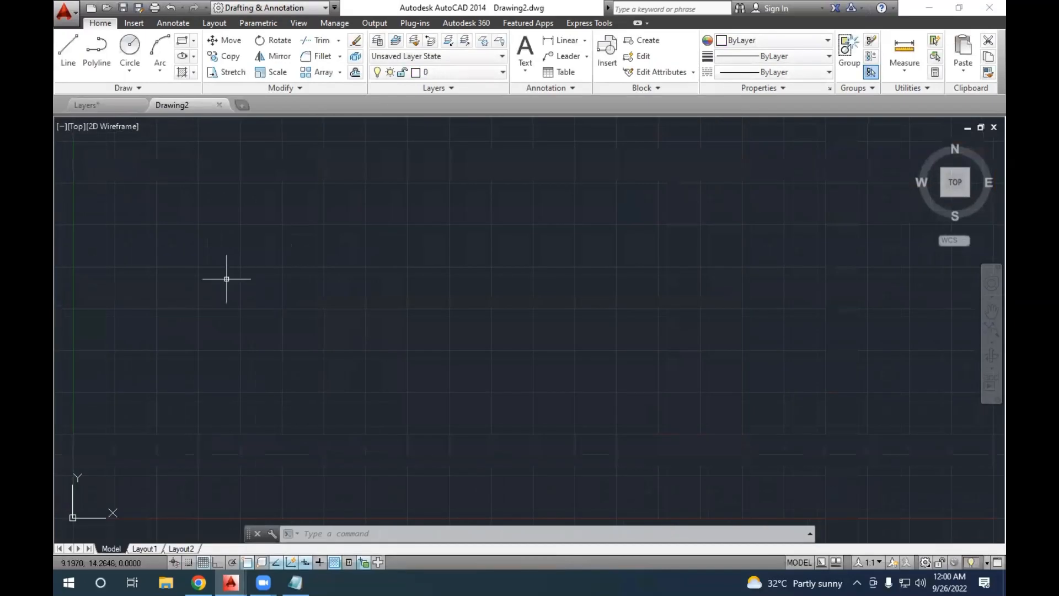
Examine which layers the new drawing contains, then close the layer list.
left_click(458, 76)
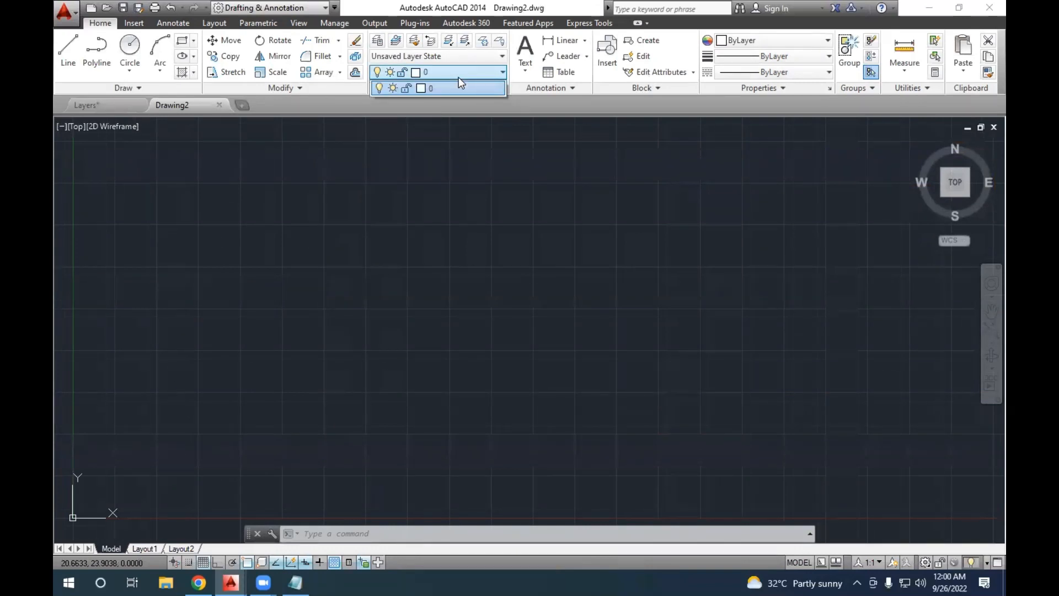
left_click(417, 256)
key("Escape")
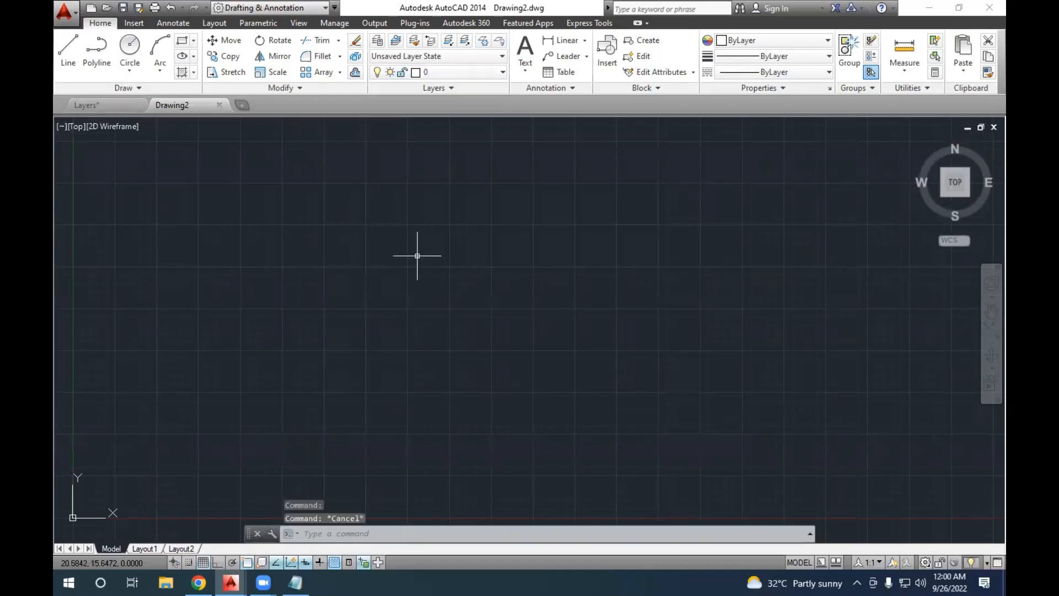
Run the UNITS command to open the new drawing's unit settings, then leave them.
type("units")
key("Return")
key("Escape")
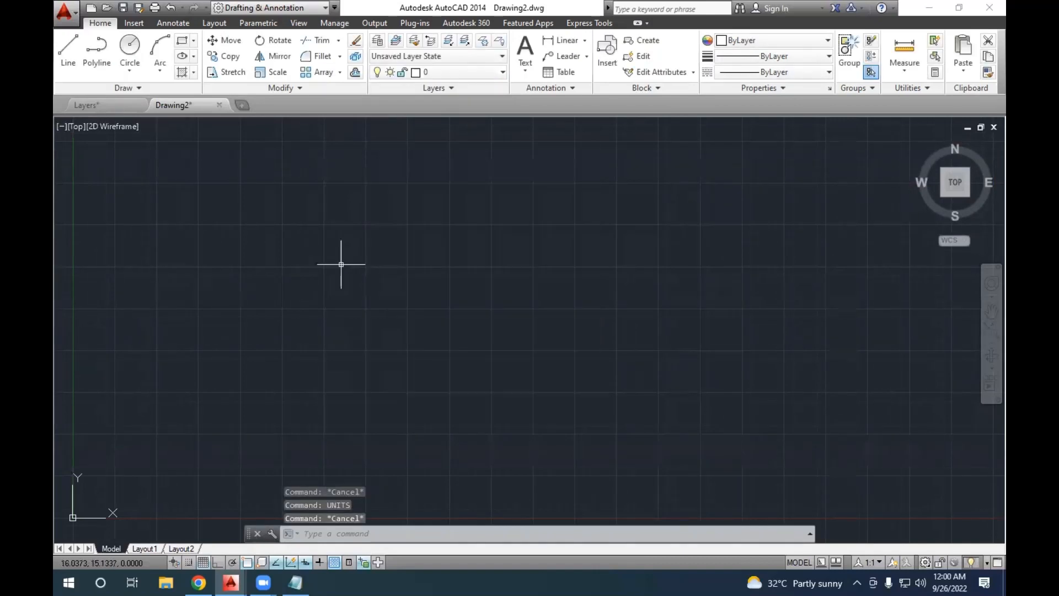
Switch to the Layers drawing and place a short multiline text in the empty space beside the drawn shapes.
left_click(88, 105)
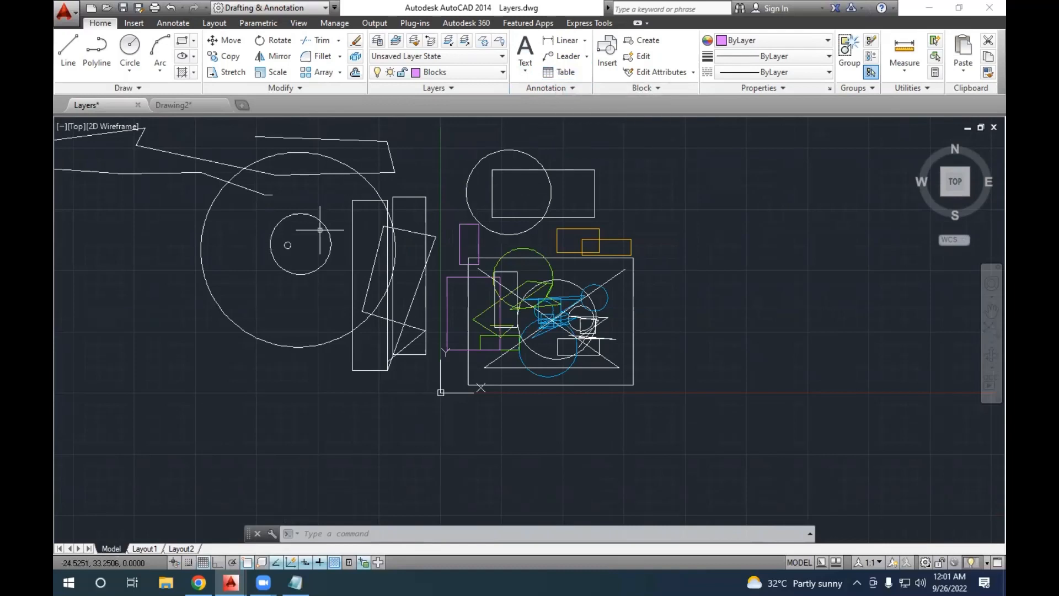
left_click(534, 95)
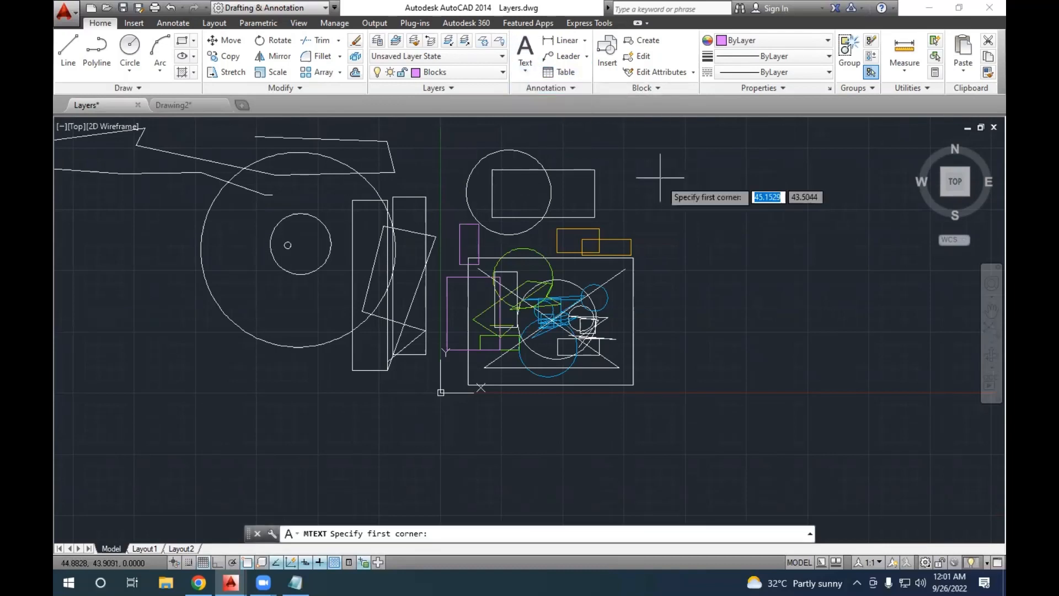
left_click(662, 180)
left_click(690, 260)
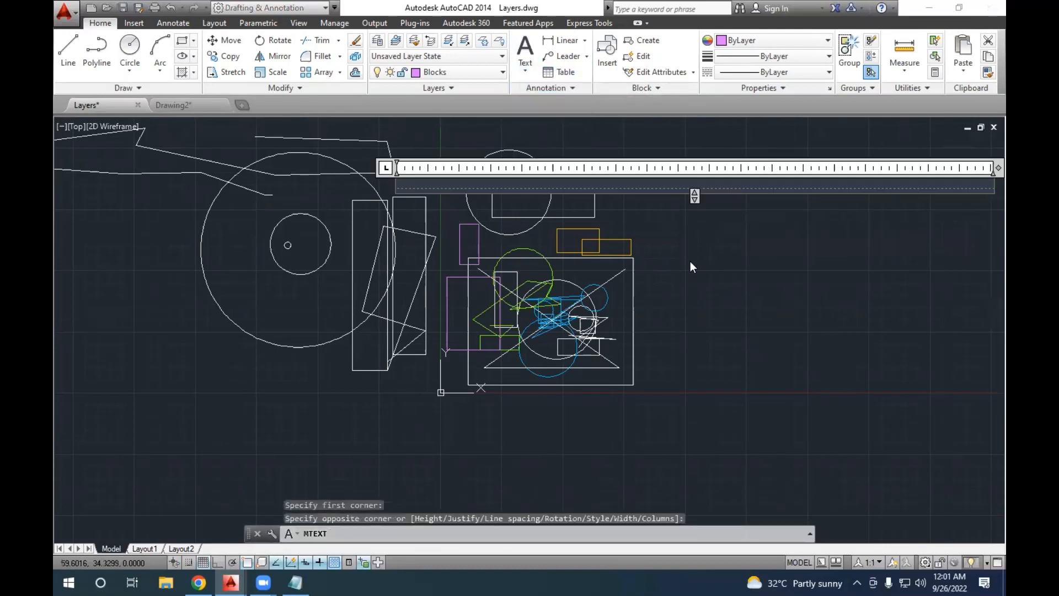
left_click(707, 302)
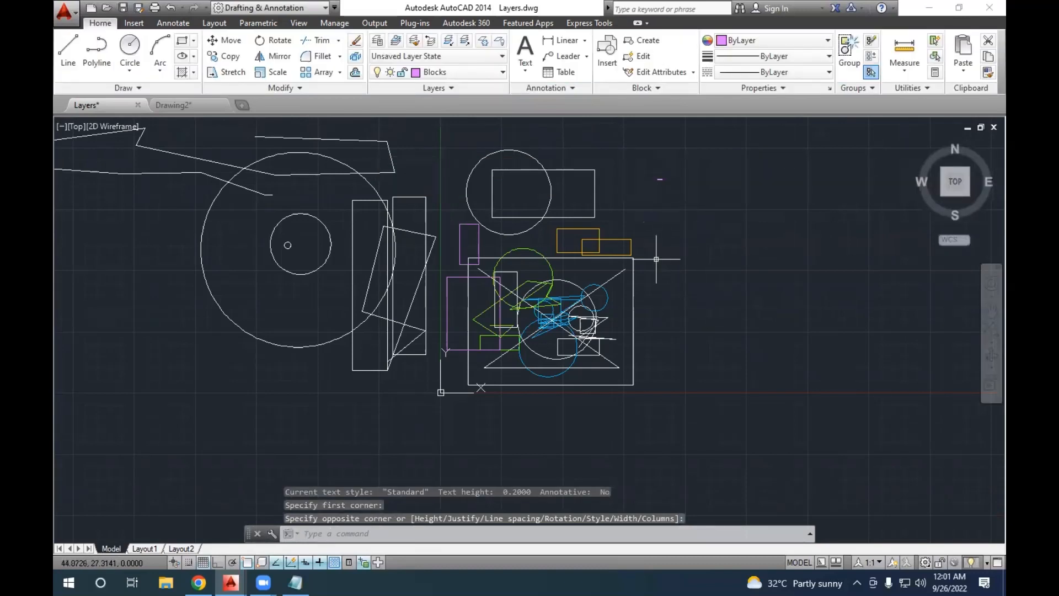
Clear the stray selection and zoom to show the whole Layers drawing with ZOOM All.
scroll(667, 260, "down", 2)
left_click(662, 281)
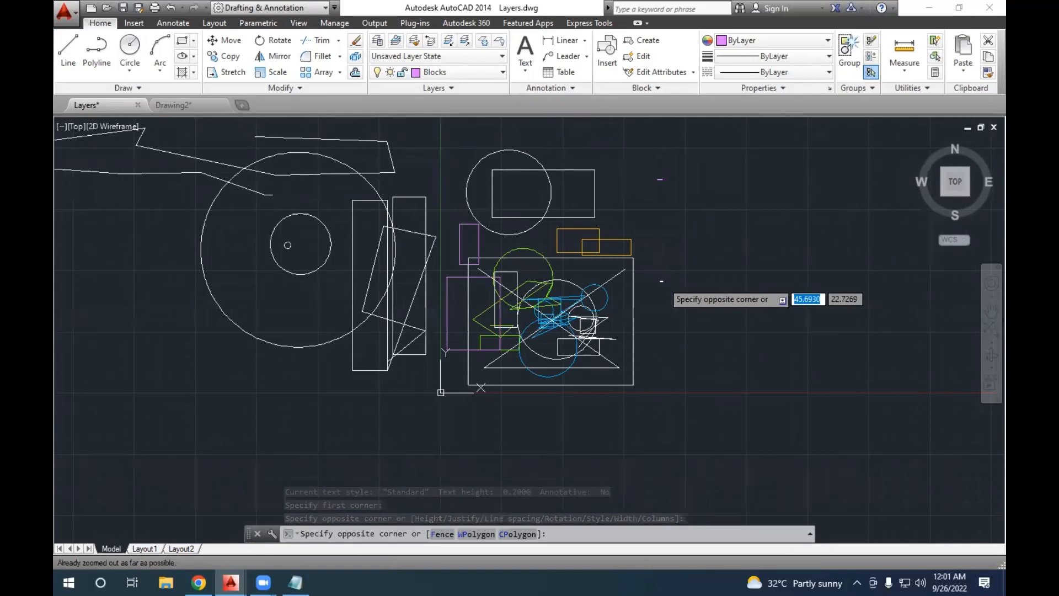
key("Escape")
key("Escape")
type("z")
key("Return")
type("a")
key("Return")
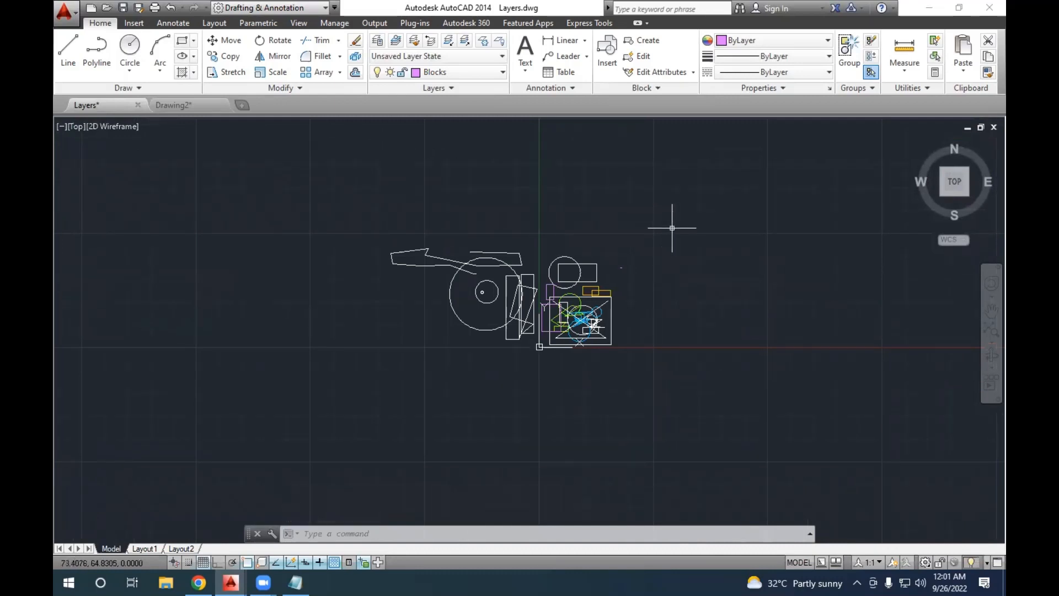
scroll(668, 231, "down", 2)
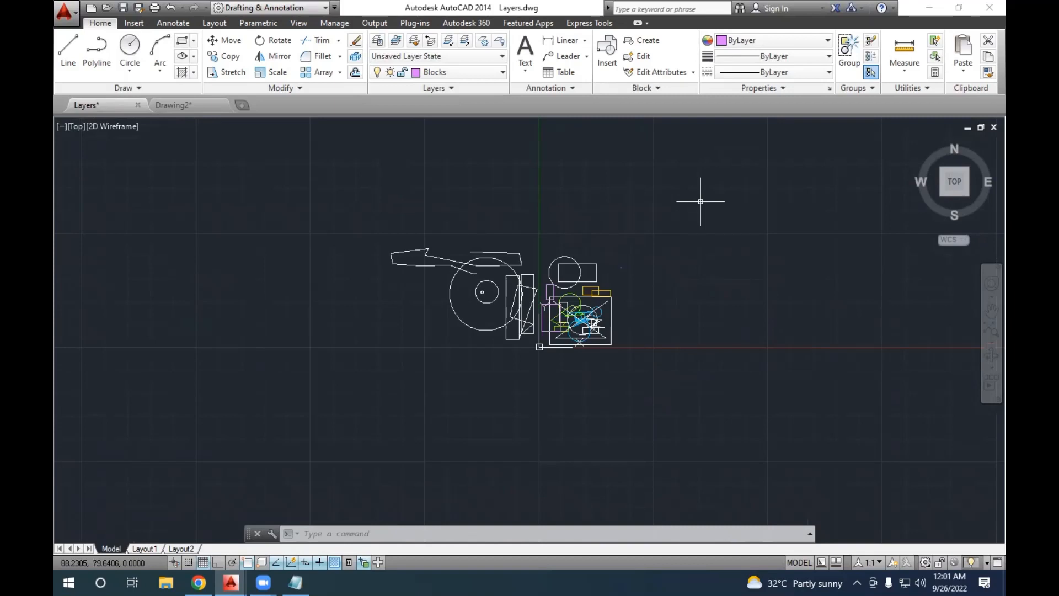
Switch to the Notepad notes and add the line "Templates" directly below "lineweight".
left_click(296, 582)
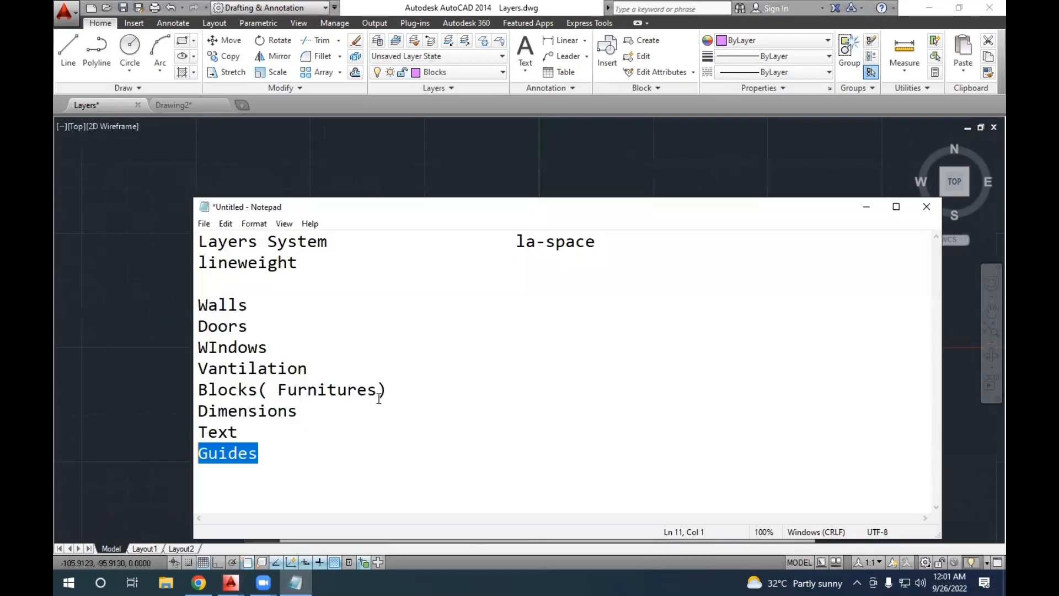
left_click(373, 472)
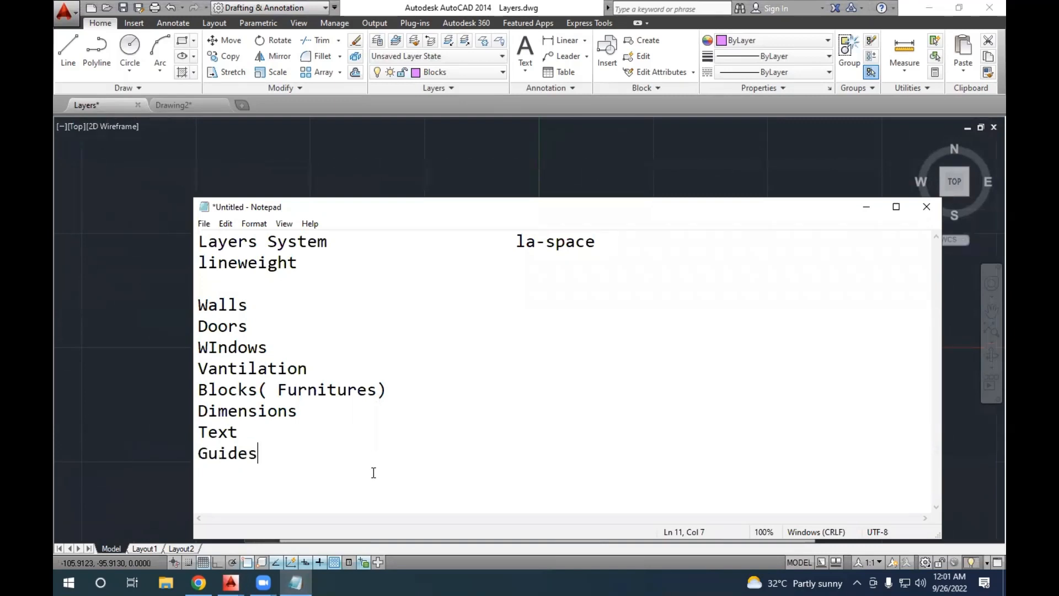
key("Up")
key("Up")
key("Up")
key("Up")
key("Up")
key("Up")
key("Up")
key("Up")
key("Return")
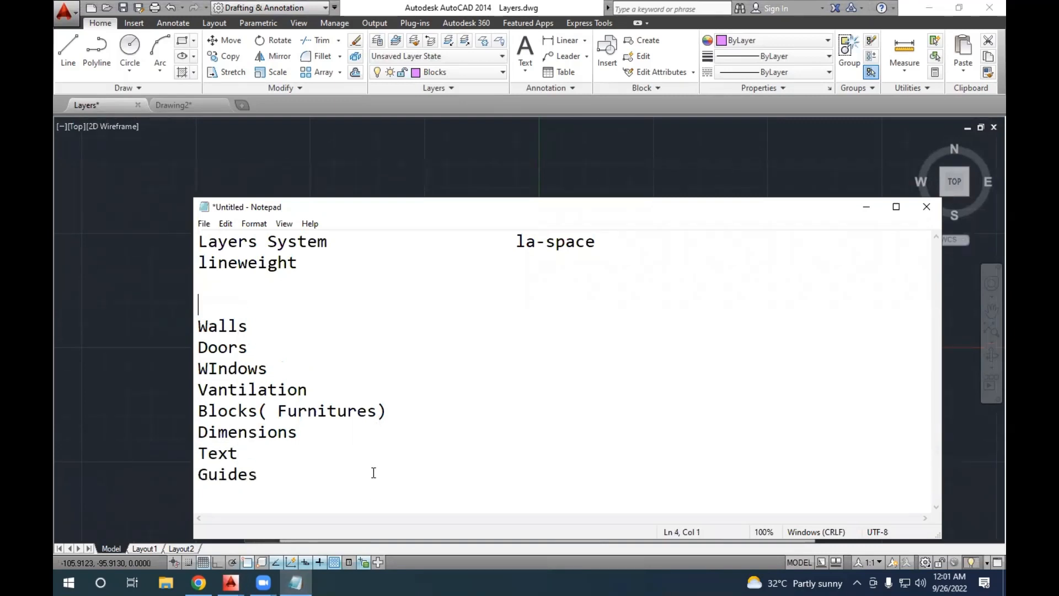
key("Up")
type("Template")
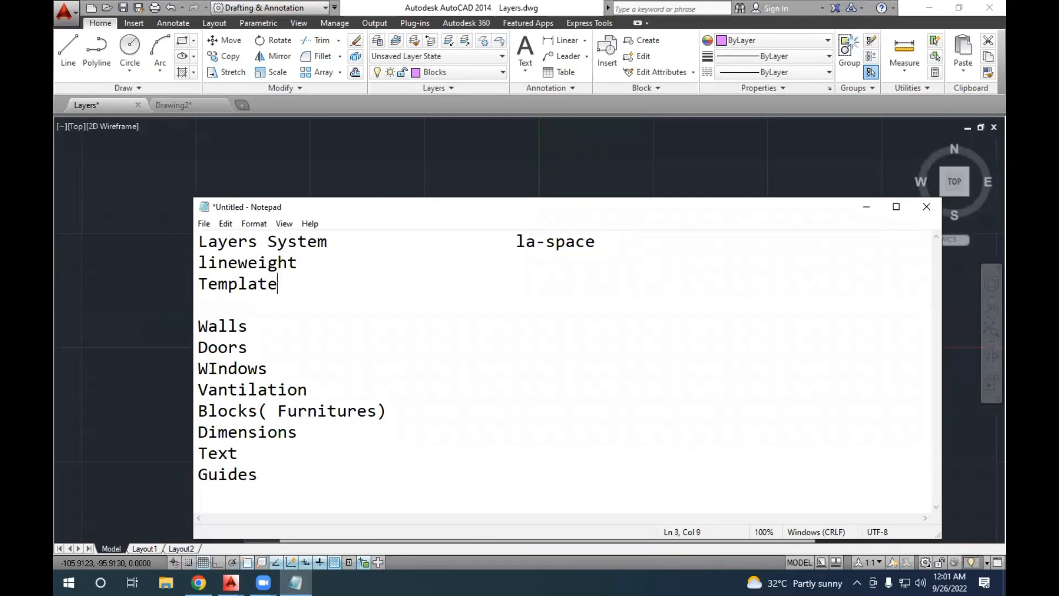
type("s")
Return to AutoCAD and erase all objects in the Layers drawing.
left_click(108, 334)
left_click(338, 182)
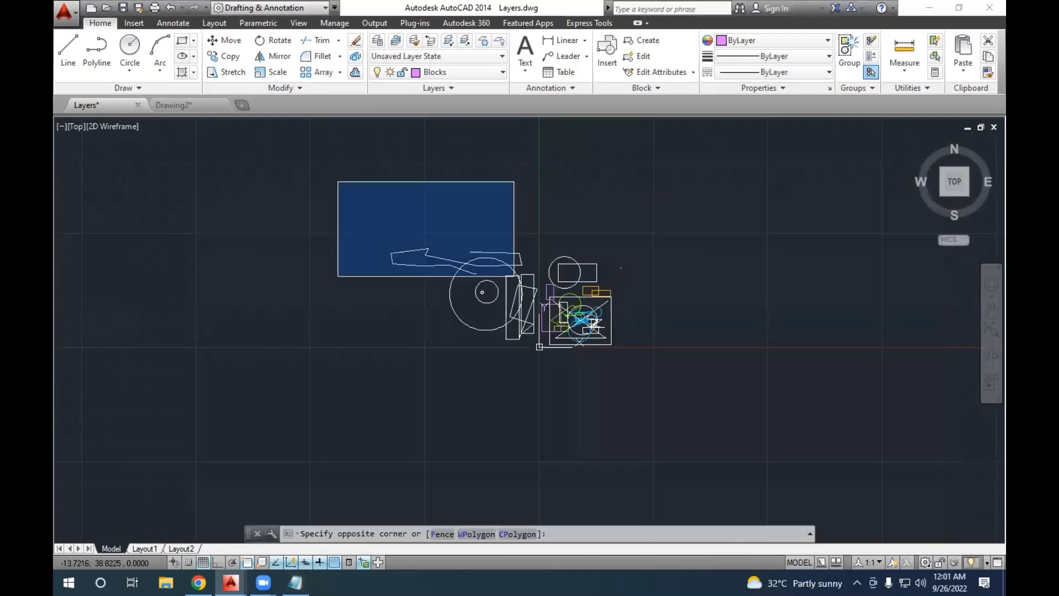
left_click(723, 406)
key("Delete")
middle_click_drag(611, 324, 528, 359)
scroll(467, 315, "up", 2)
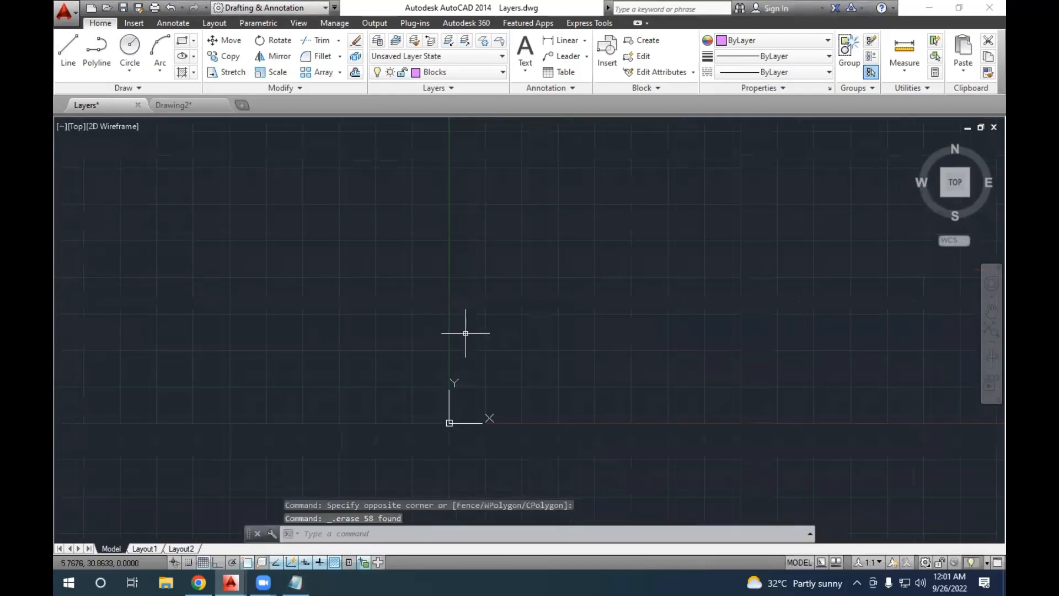
scroll(465, 334, "up", 3)
type("unite")
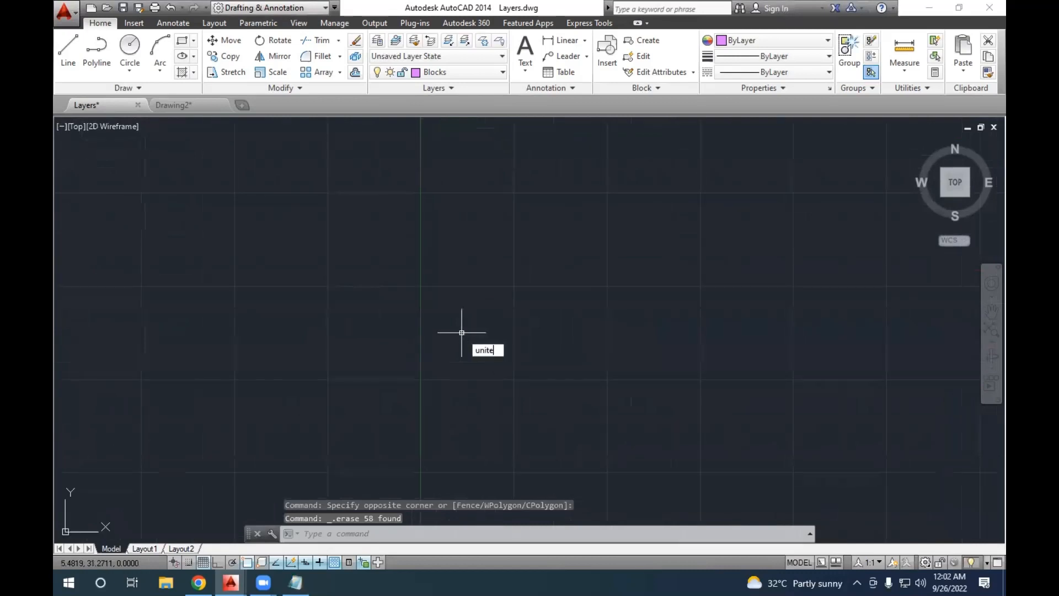
type("s")
key("Return")
key("Escape")
Set the drawing's length units to Architectural with a precision of 0'-0" and apply the unit settings.
type("u")
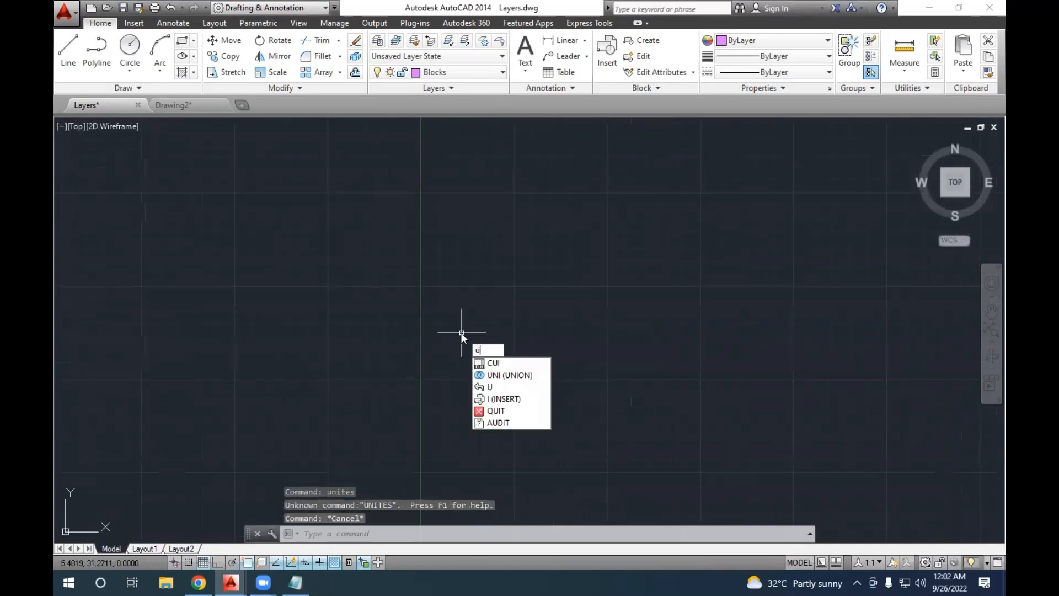
type("n")
key("Return")
left_click(419, 203)
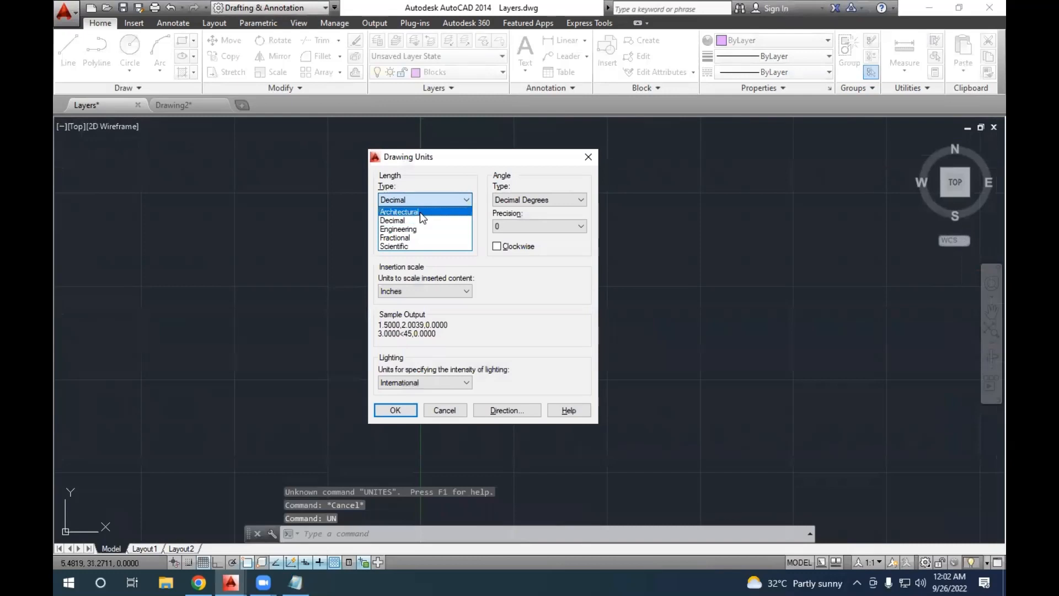
left_click(420, 212)
left_click(417, 227)
left_click(410, 236)
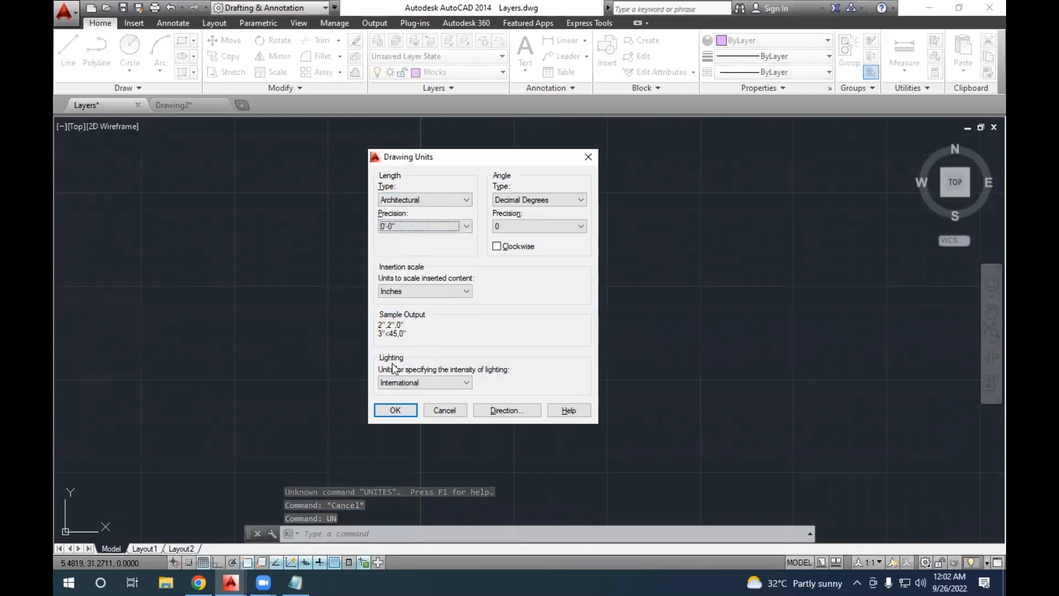
left_click(392, 407)
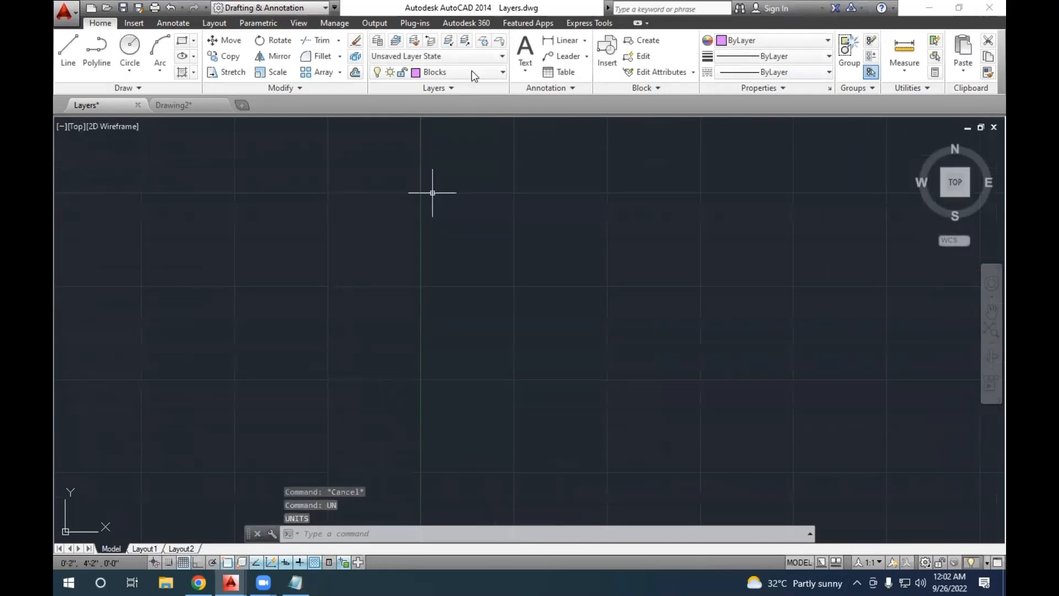
Save the emptied drawing as a drawing template named My Template, accepting the default template options.
left_click(474, 72)
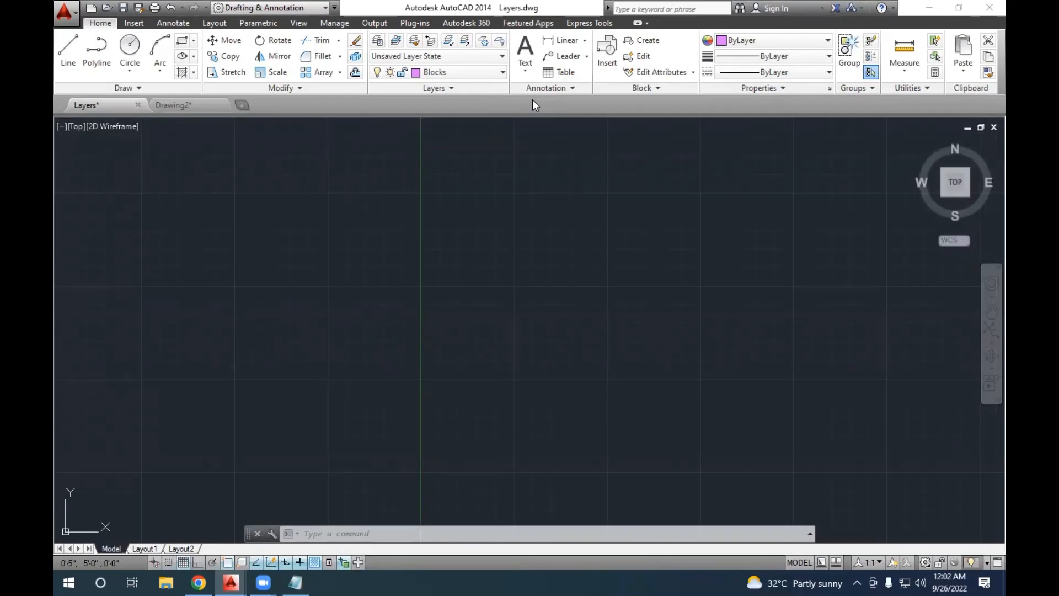
left_click(66, 21)
mouse_move(115, 166)
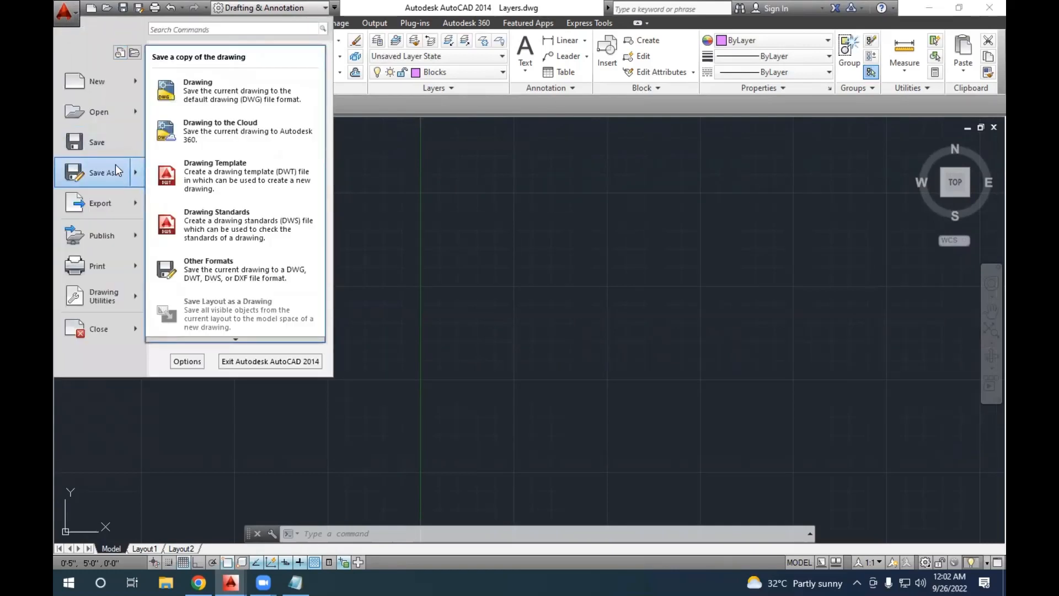
left_click(207, 177)
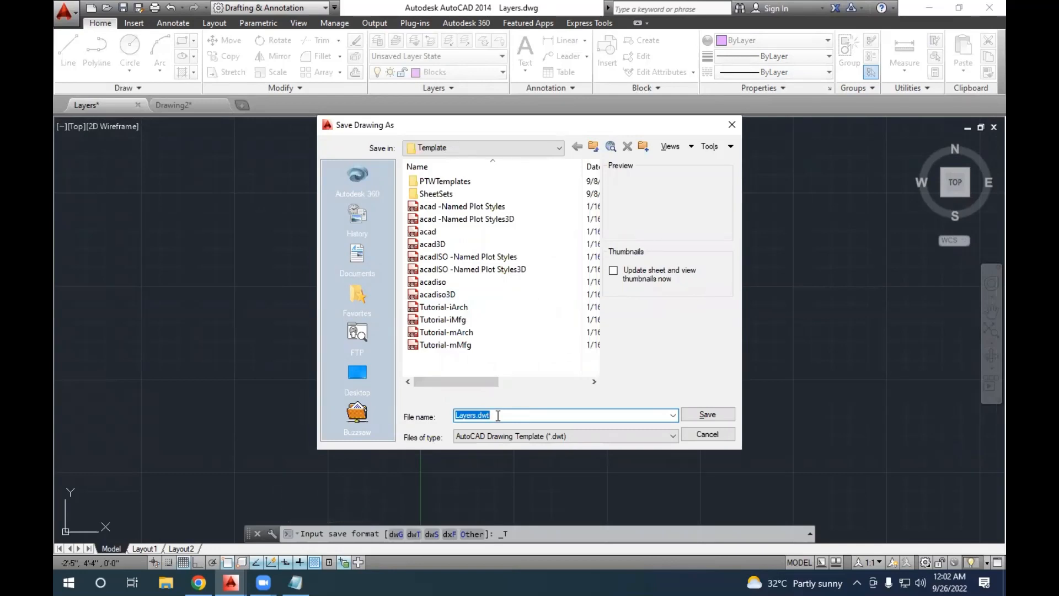
type("My Template")
left_click(710, 419)
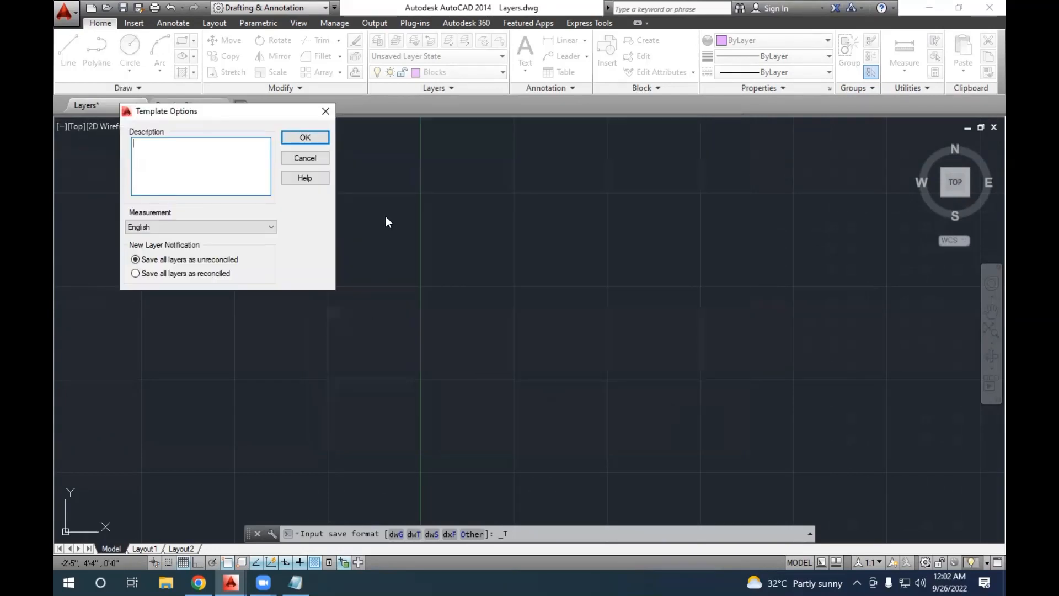
left_click(324, 139)
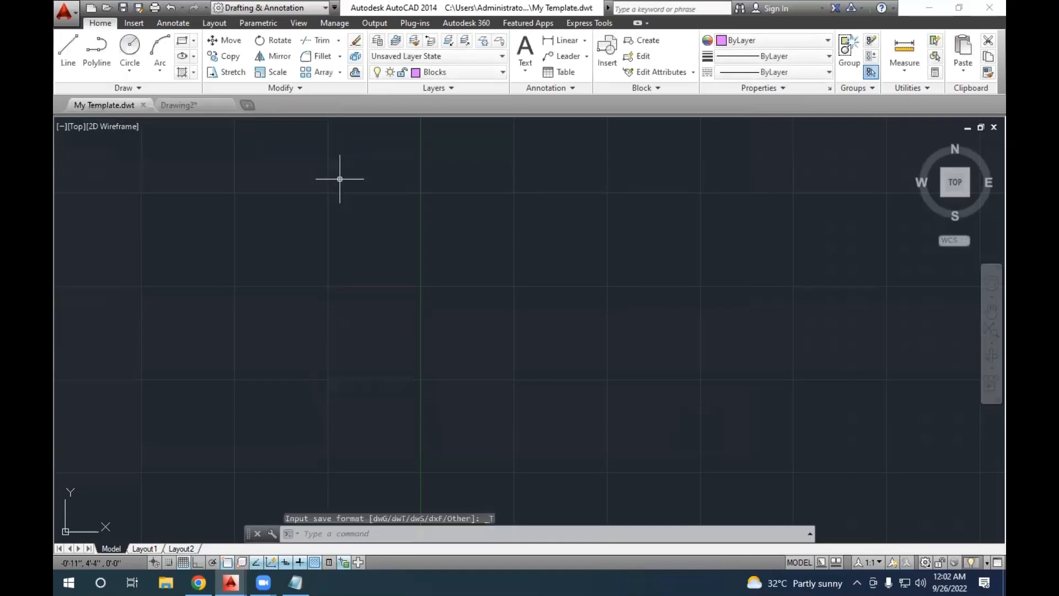
Create a new drawing based on the My Template template.
key("ctrl+n")
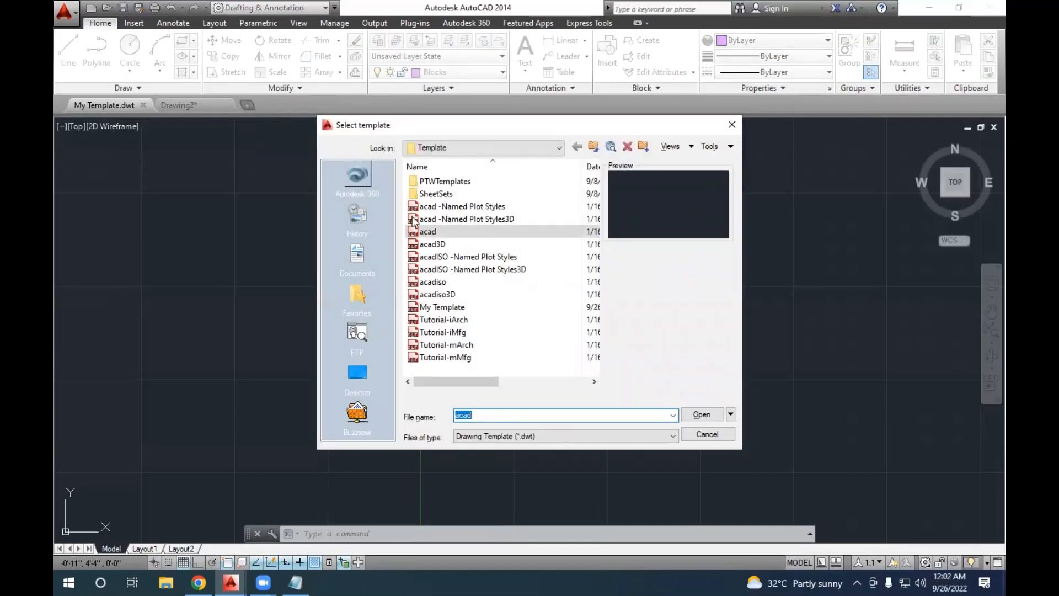
left_click(433, 237)
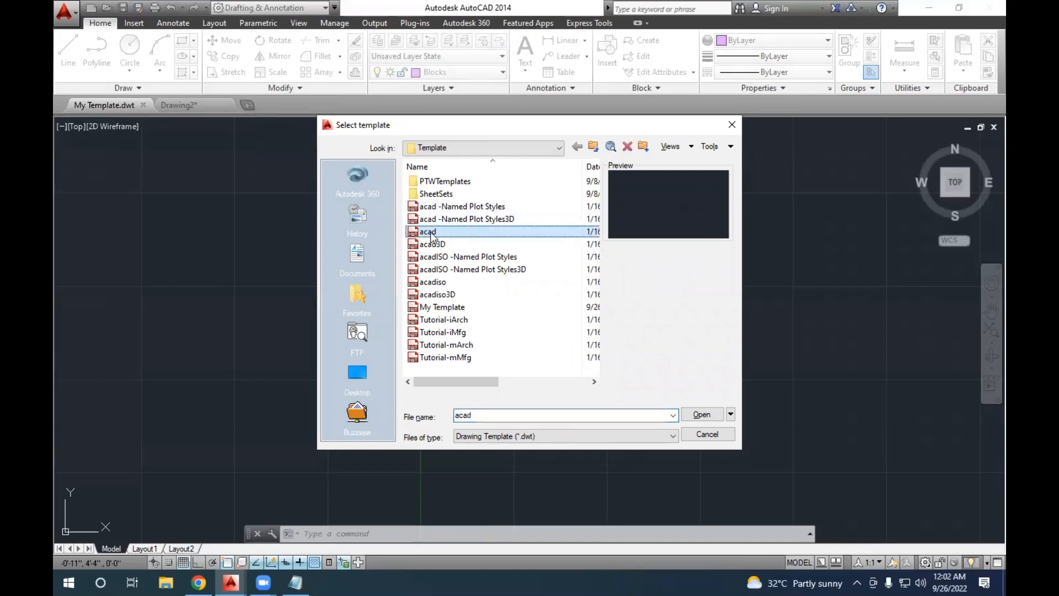
left_click(450, 307)
left_click(702, 415)
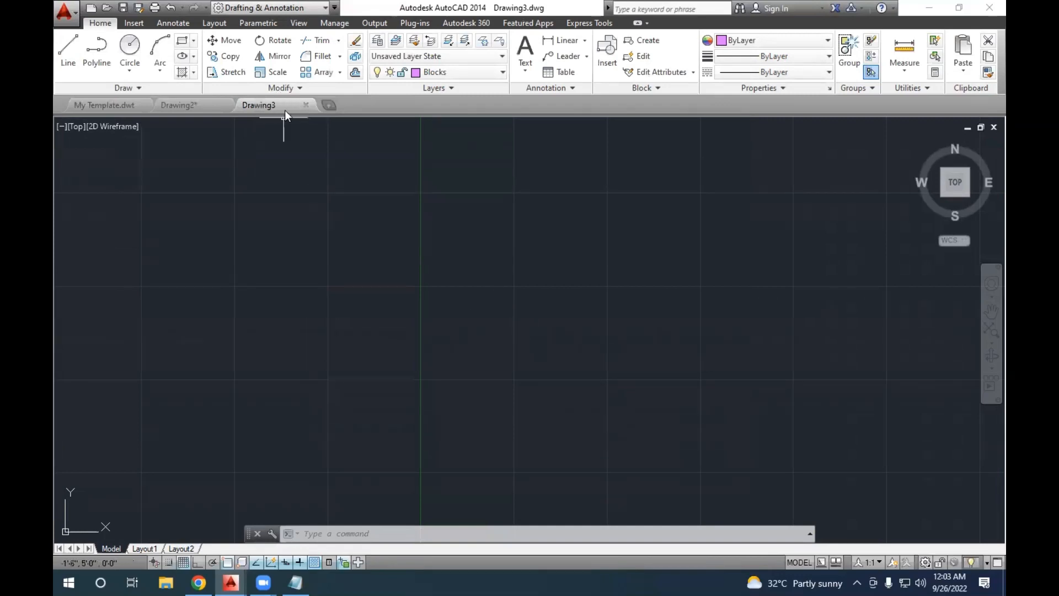
Check which layers the new drawing contains, then inspect its length type and precision with the UNITS command.
left_click(452, 73)
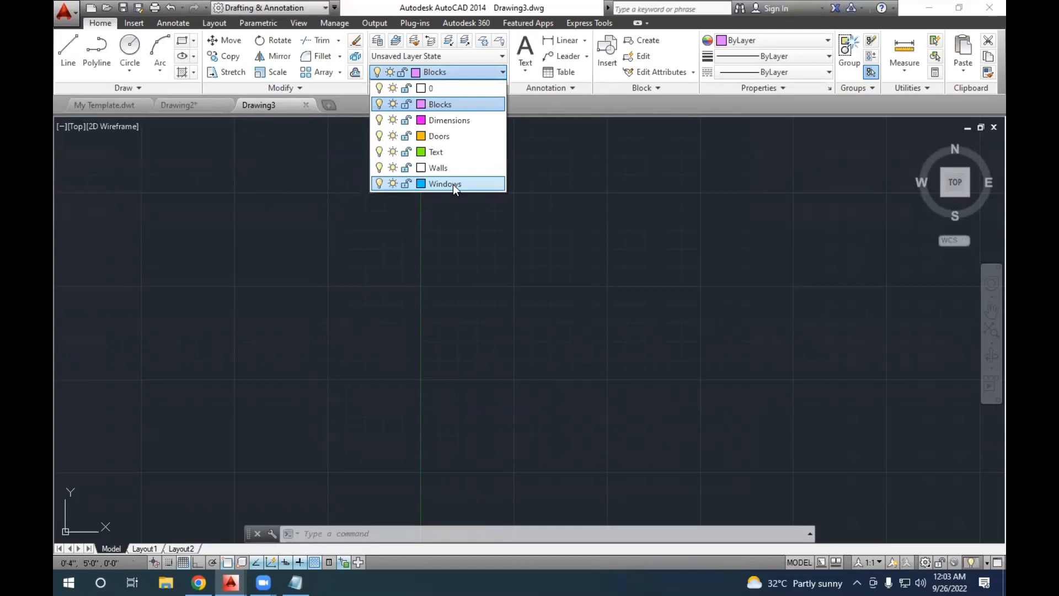
key("Escape")
type("UNIT")
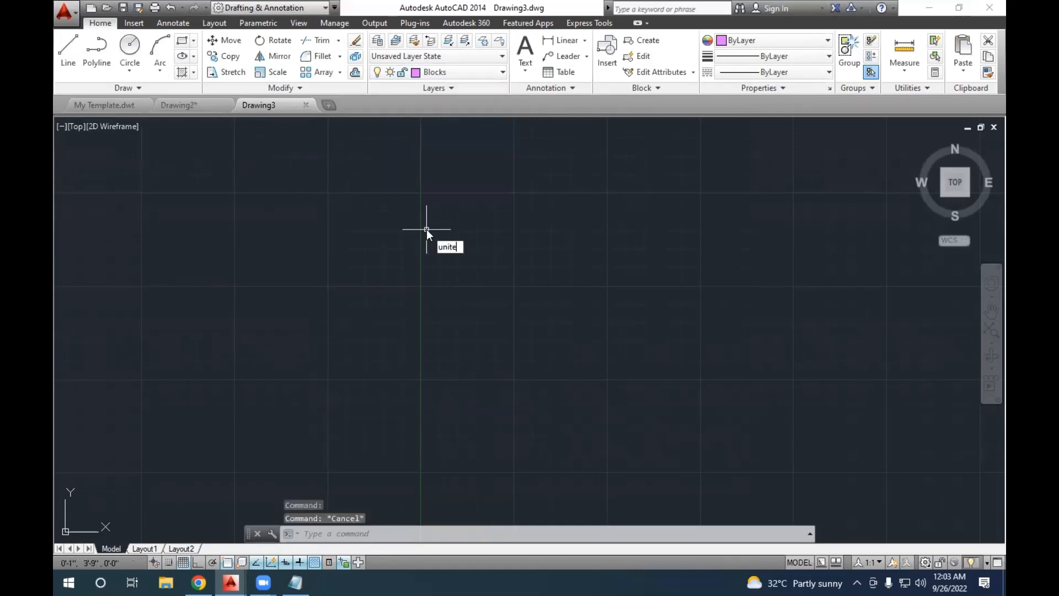
key("BackSpace")
key("Down")
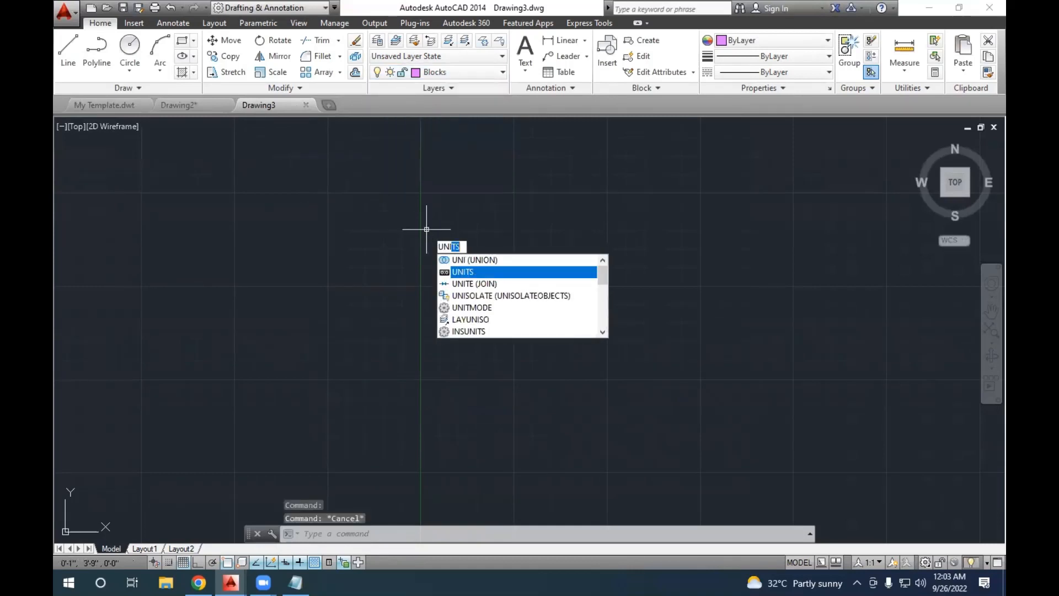
key("Return")
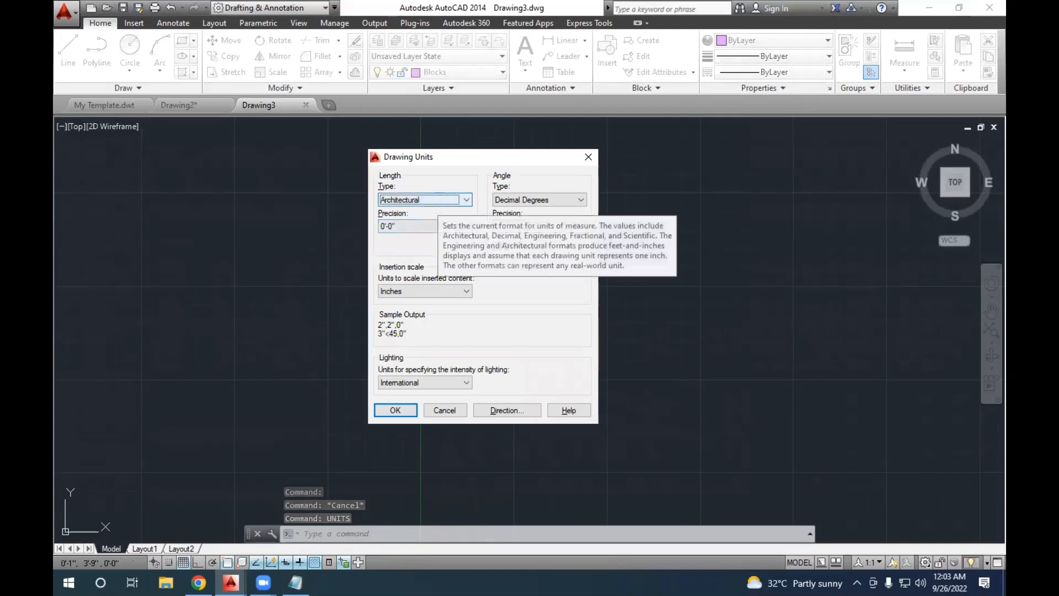
key("Return")
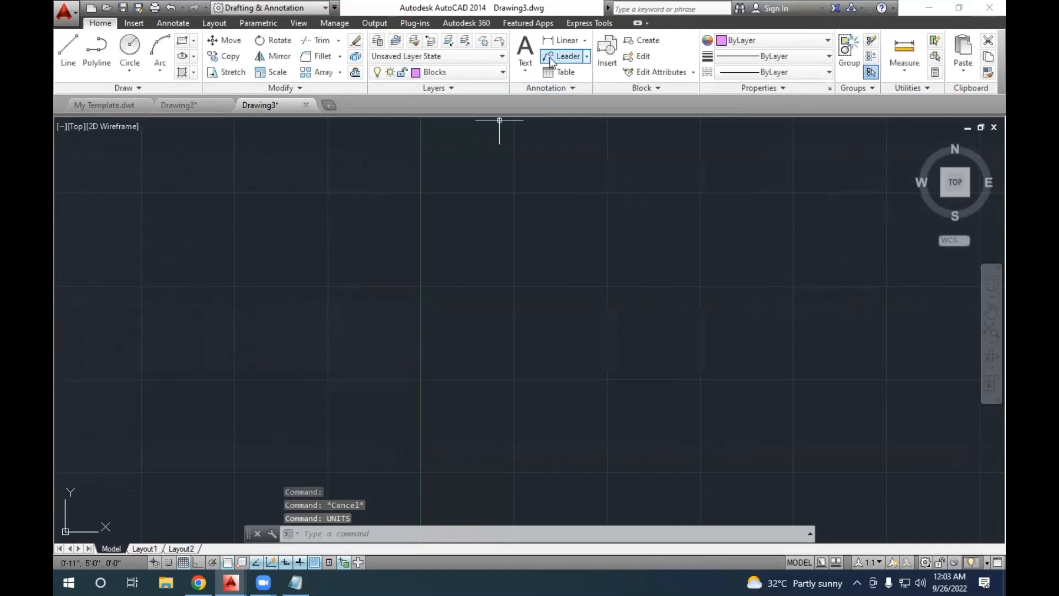
scroll(457, 175, "down", 2)
type("rec")
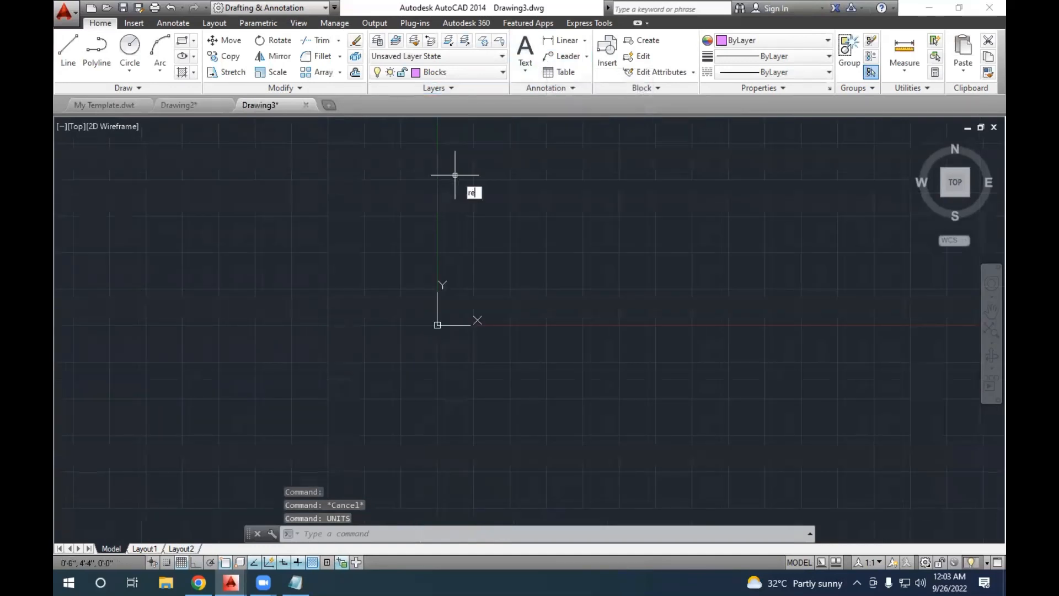
key("Return")
left_click(350, 352)
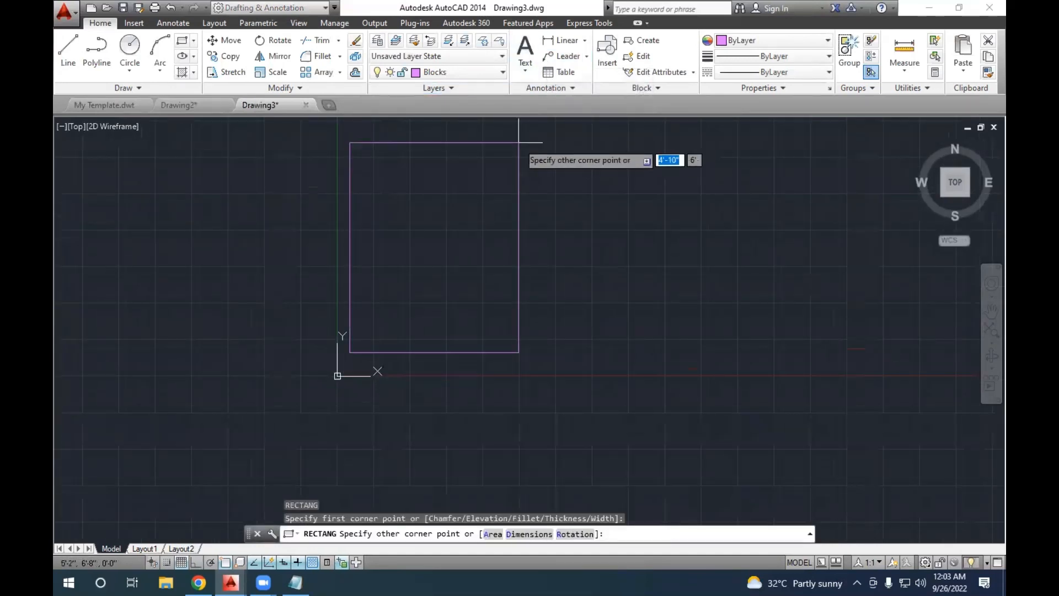
key("Escape")
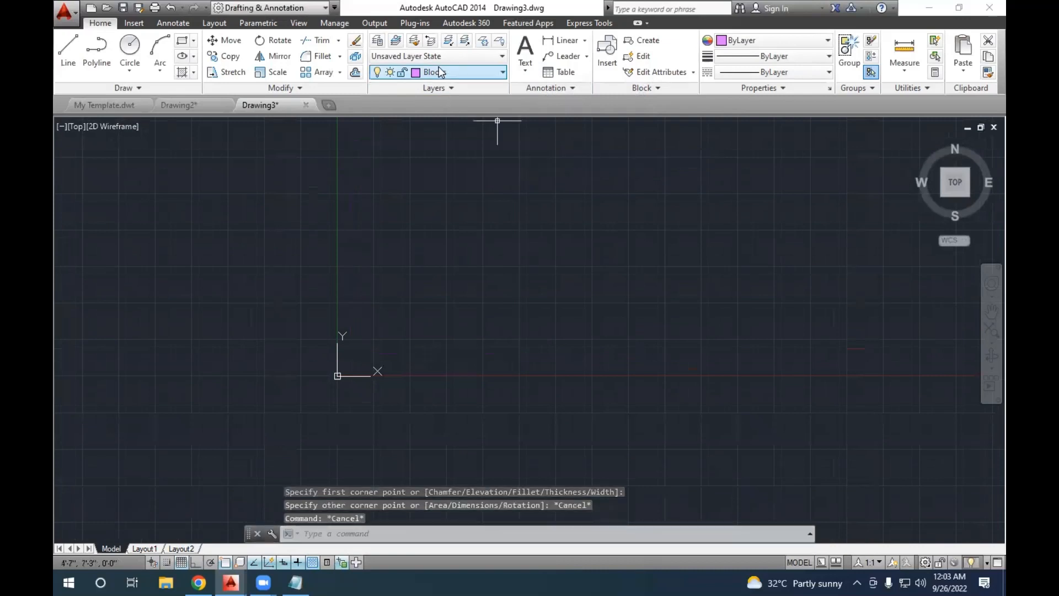
left_click(442, 72)
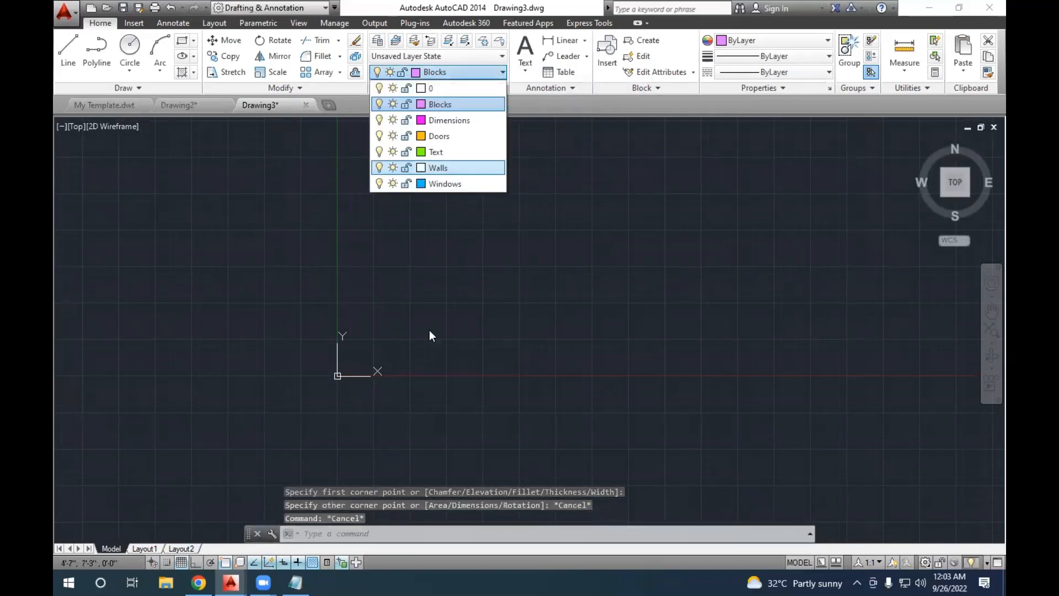
key("Escape")
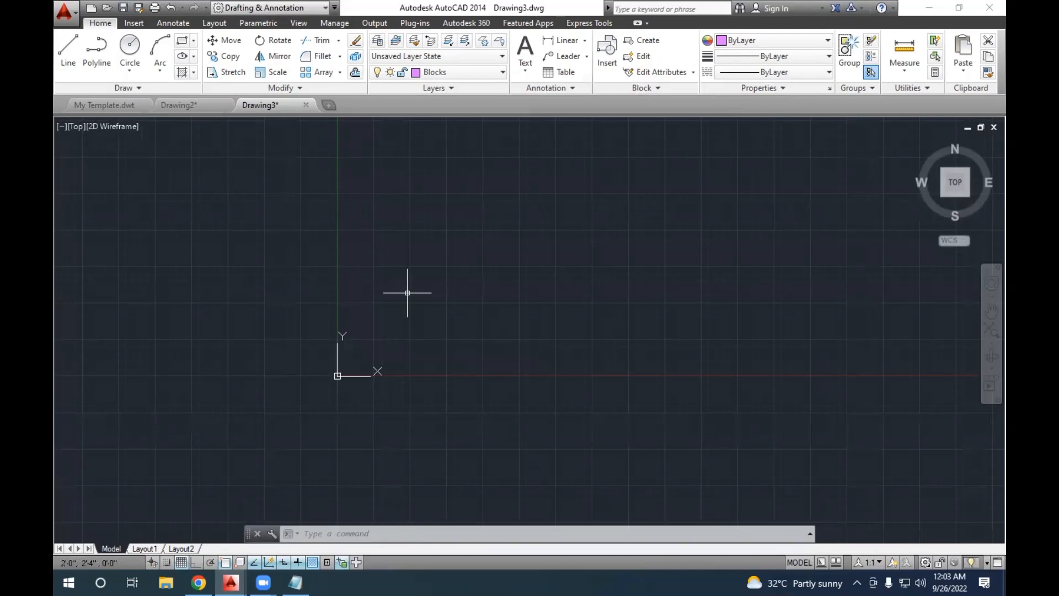
Switch to the Windows Calculator by running calc.
key("super+r")
type("cakc")
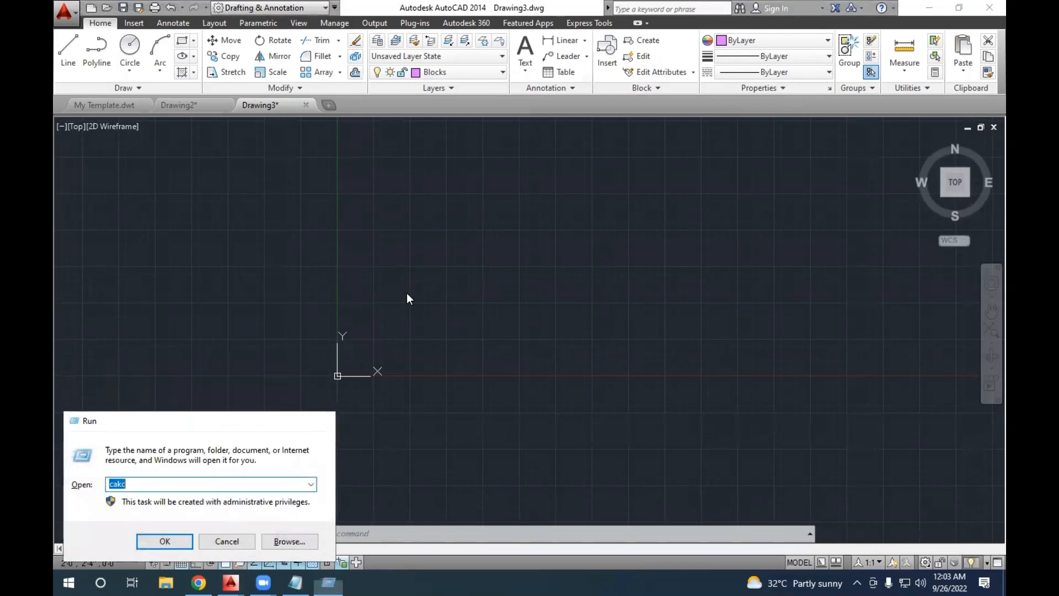
key("Return")
key("Return")
type("calc")
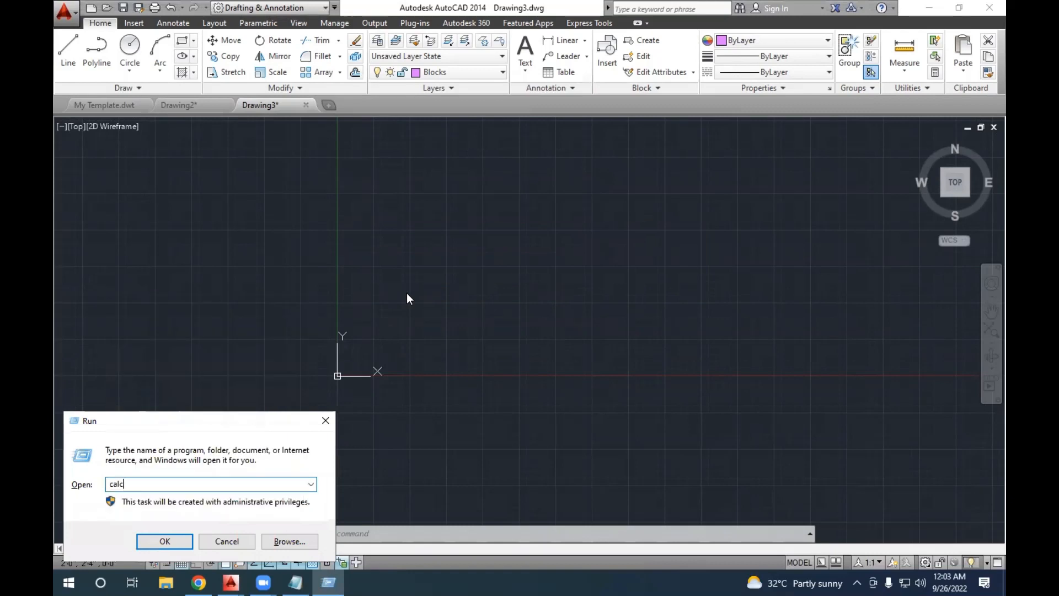
key("Return")
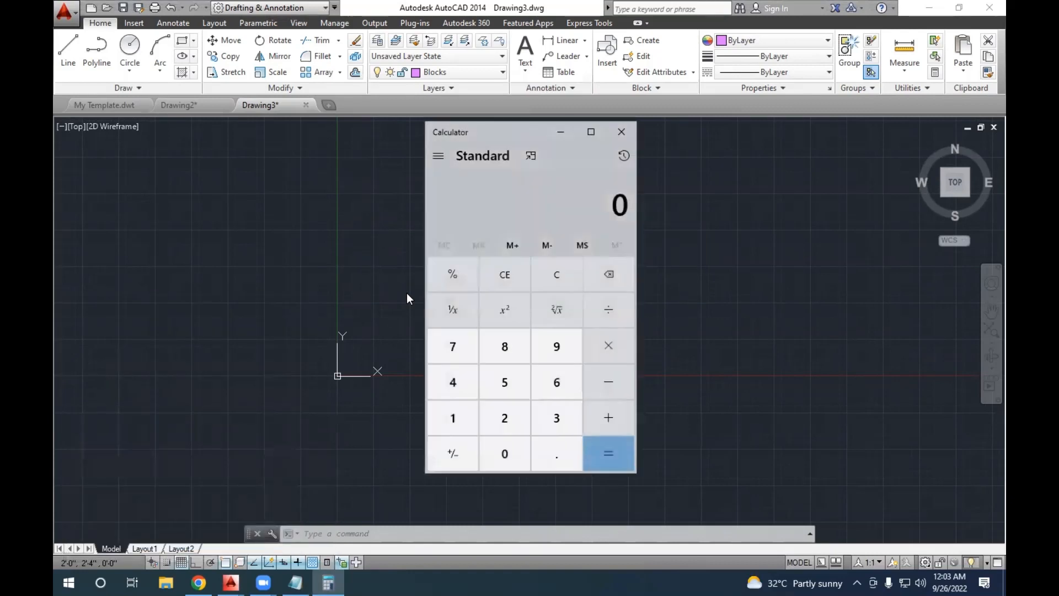
Calculate 45 × 36 and divide the result by 9.
type("24")
key("BackSpace")
key("BackSpace")
type("45")
key("asterisk")
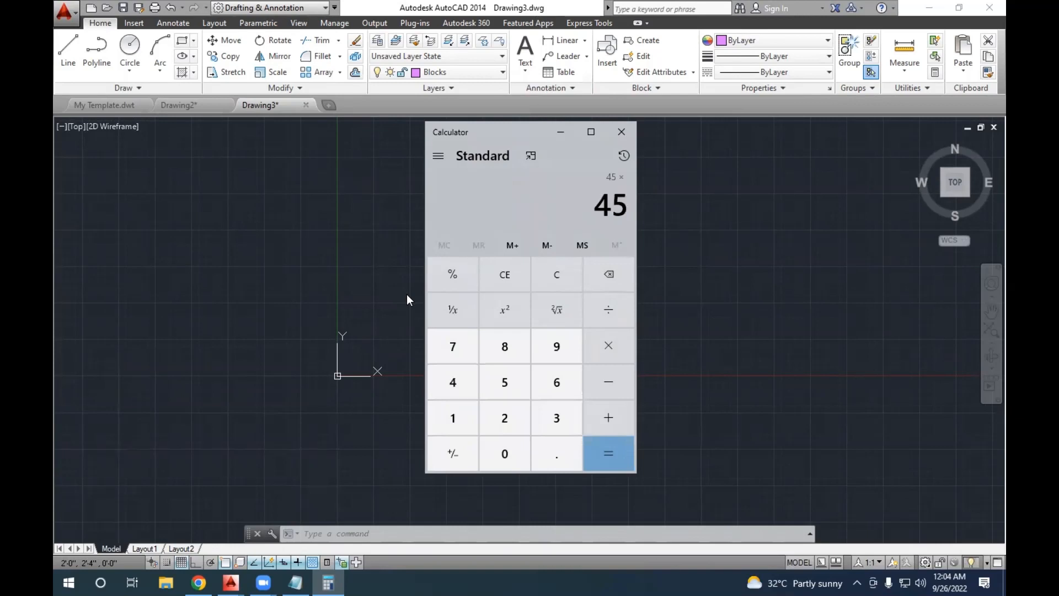
type("36")
key("Return")
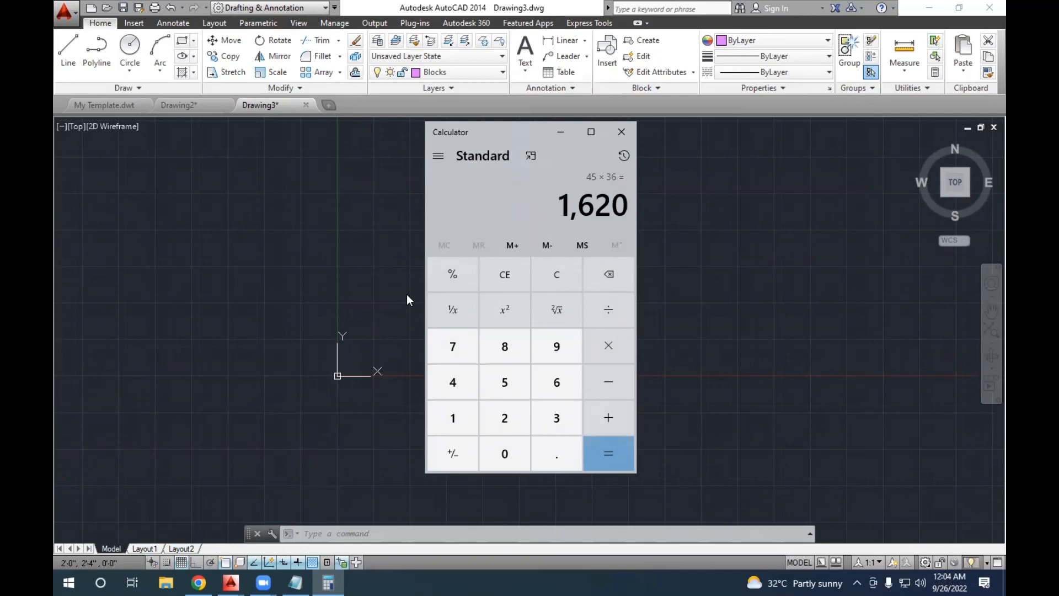
type("/9")
key("Return")
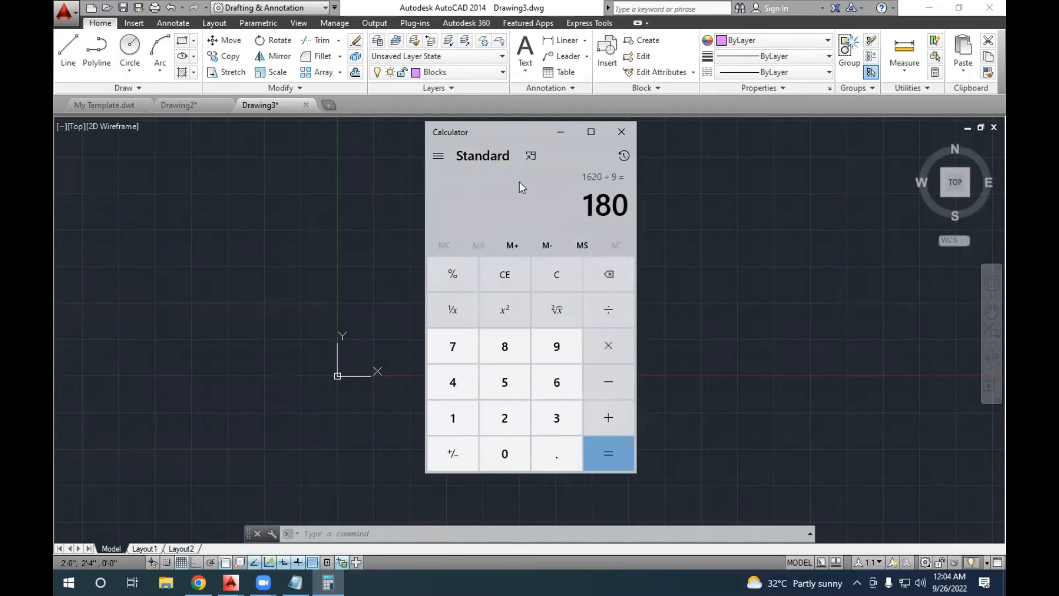
Clear the calculation, compute 45 × 35 divided by 9, and close the calculator to return to the AutoCAD drawing.
left_click(557, 278)
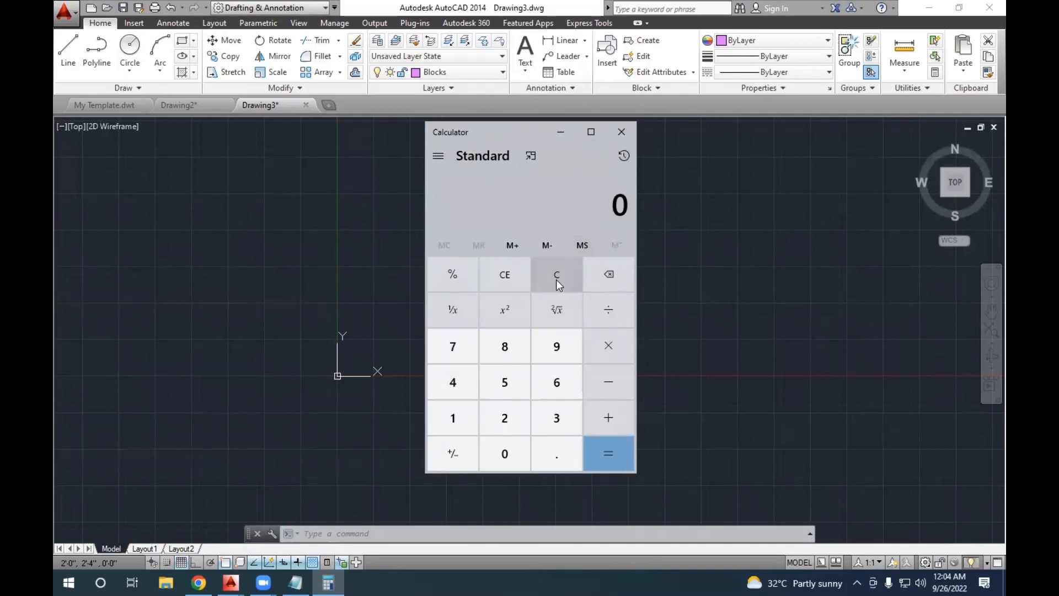
type("45*")
type("35")
key("Return")
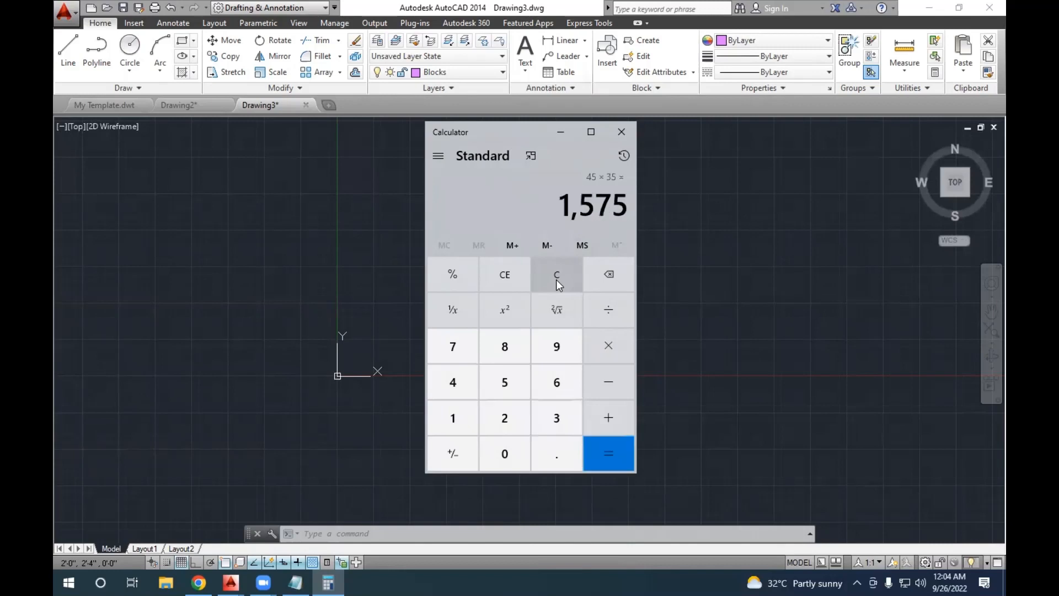
type("/9")
key("Return")
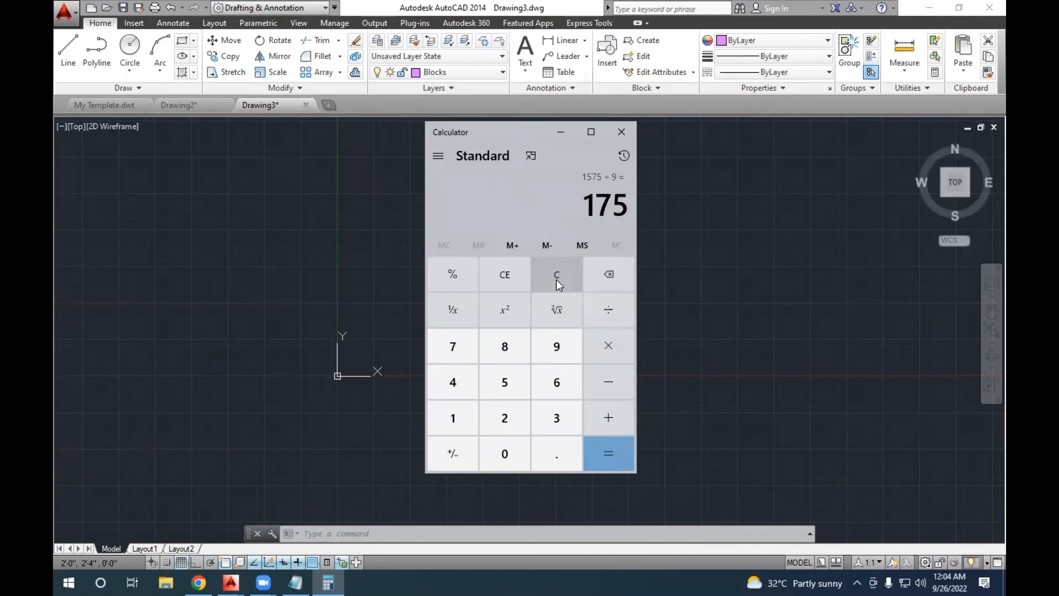
left_click(624, 132)
key("Escape")
key("Escape")
key("Escape")
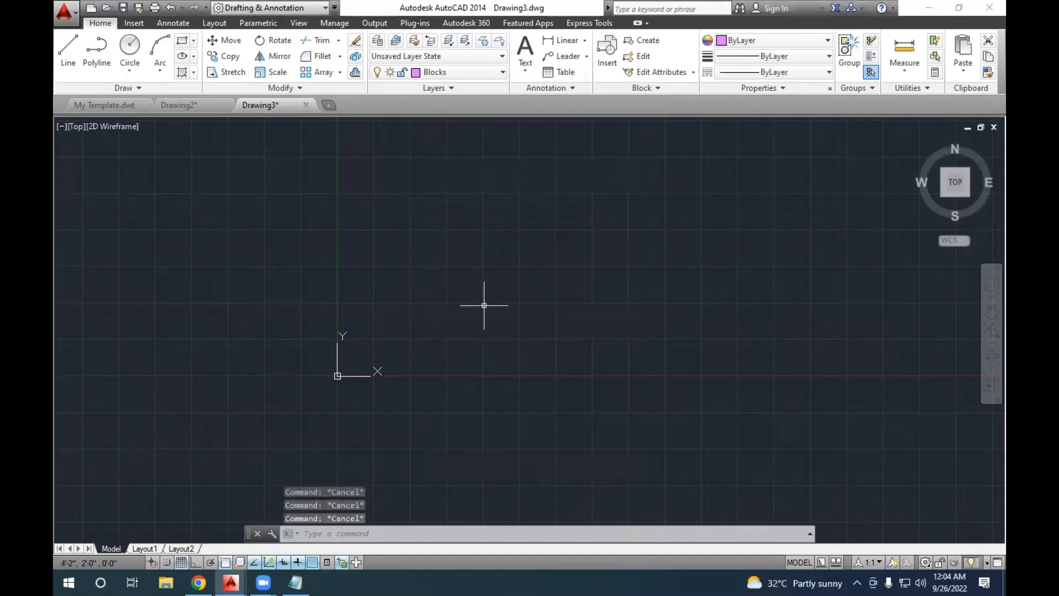
Make Walls the current layer and draw a rectangle 35' wide and 45' high, starting just above and beside the origin.
left_click(442, 71)
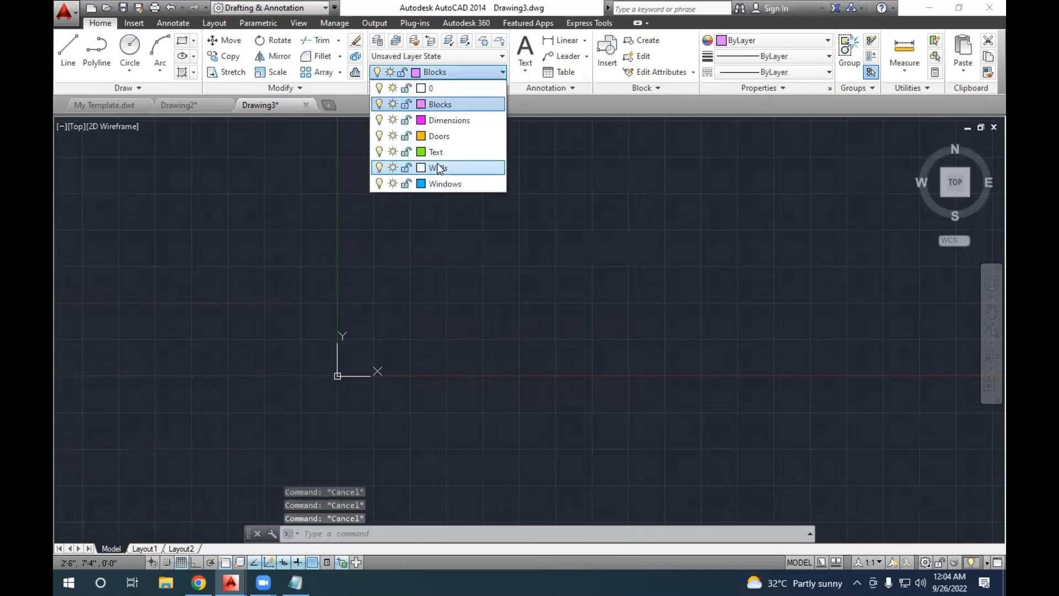
left_click(439, 168)
type("rec")
key("Return")
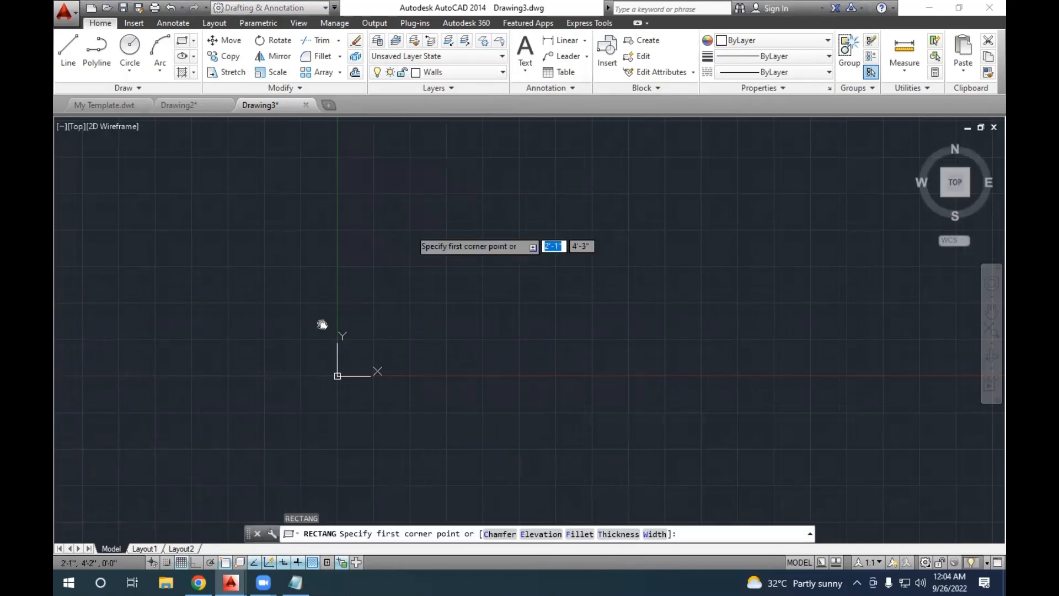
middle_click_drag(362, 345, 272, 443)
left_click(261, 458)
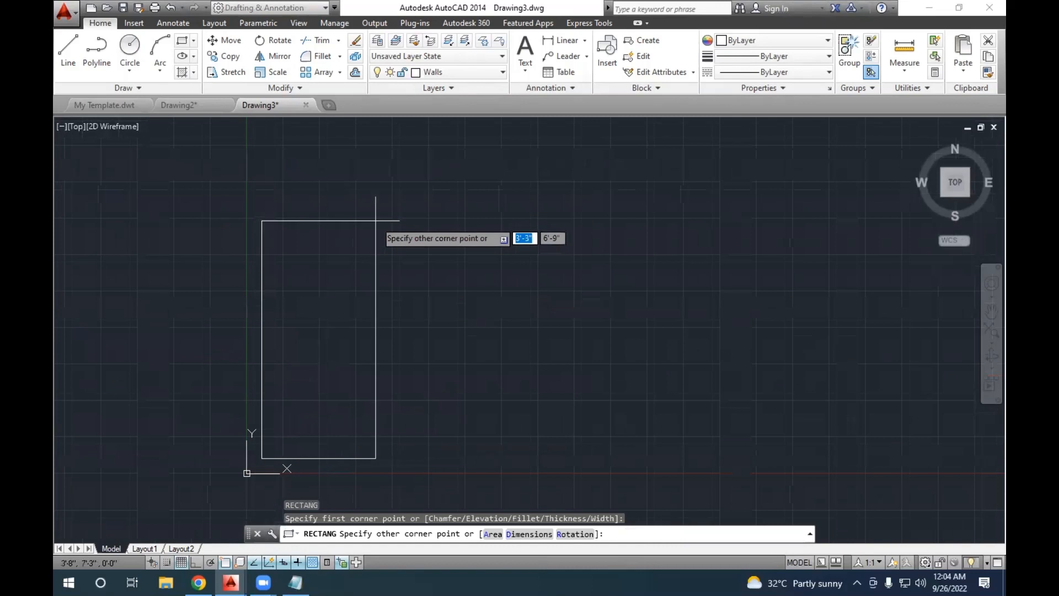
type("30'")
key("Tab")
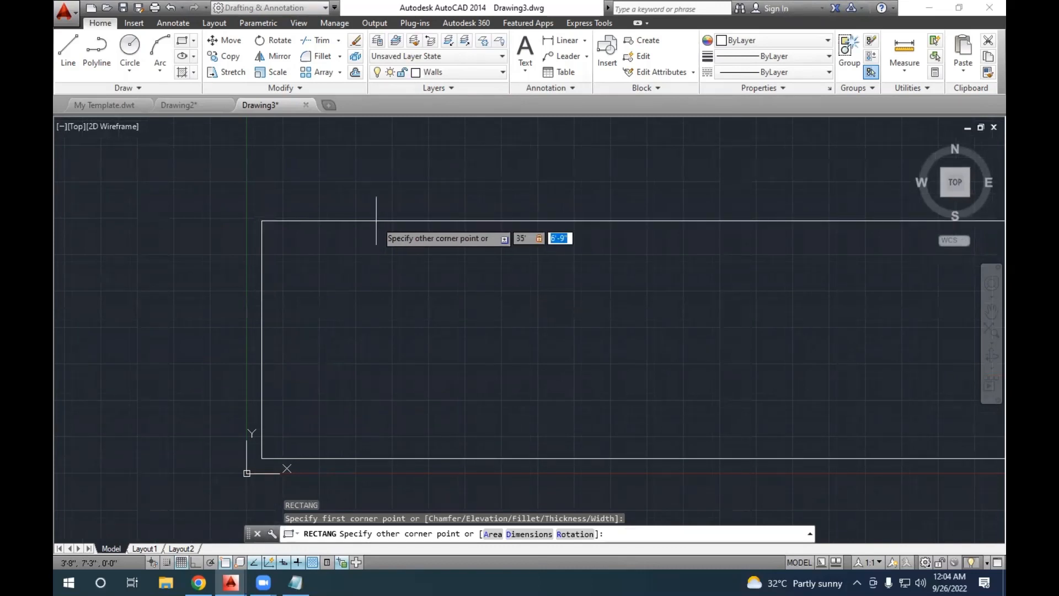
type("45'")
key("Return")
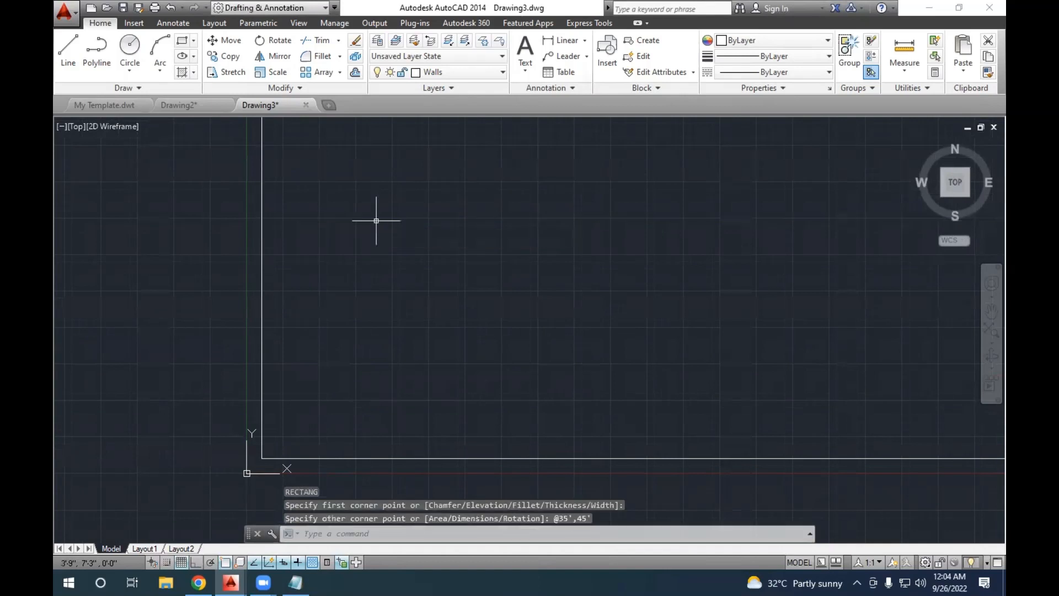
Add multiline text reading "Bed Room" with "(15 x 16)" on a second line inside the upper part of the rectangle.
type("z")
key("Return")
type("a")
key("Return")
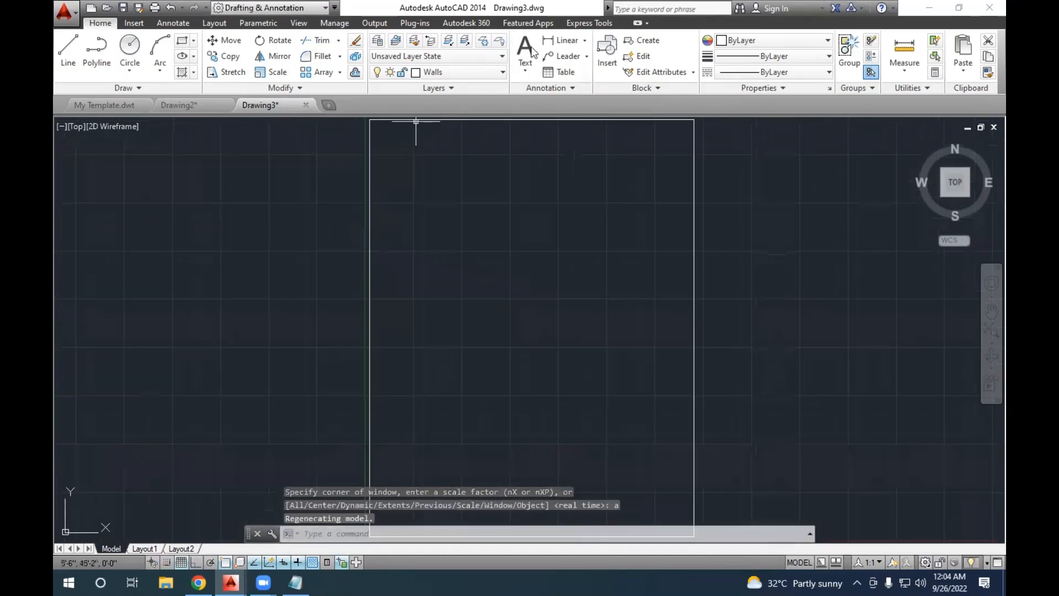
left_click(511, 216)
type("Be")
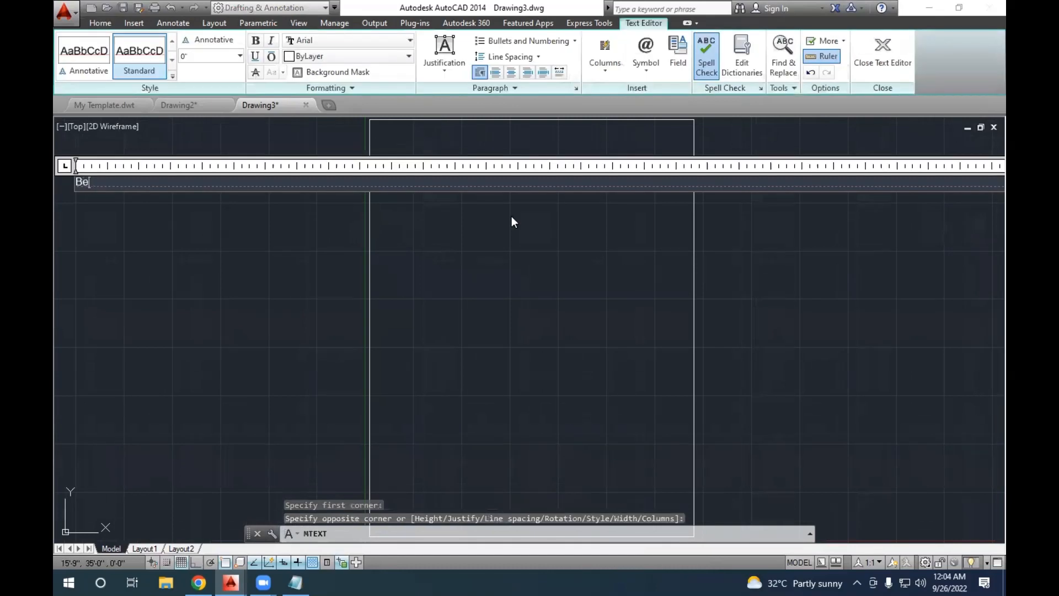
type("d Room")
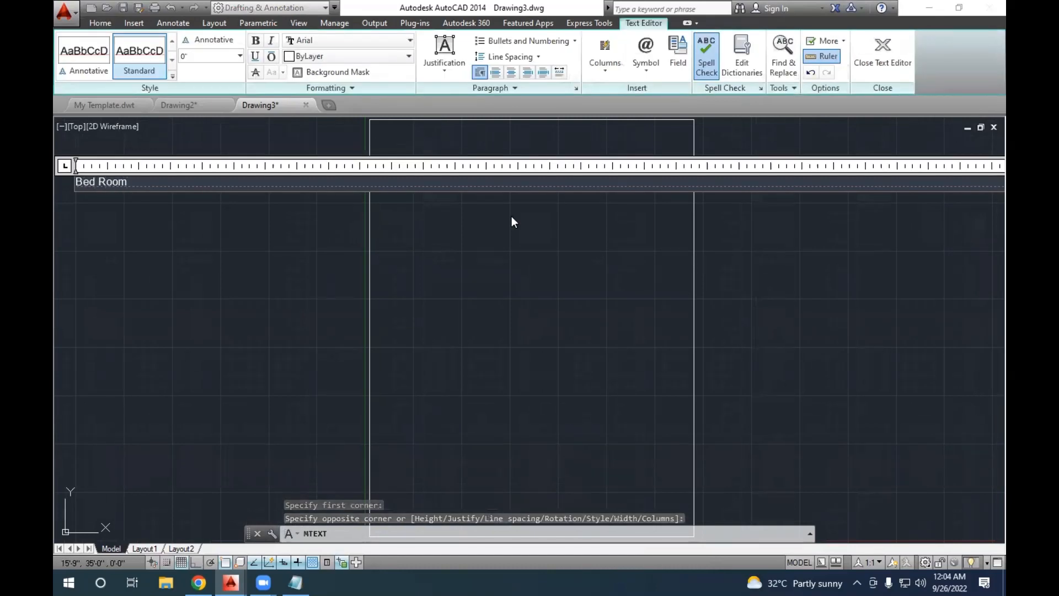
key("Return")
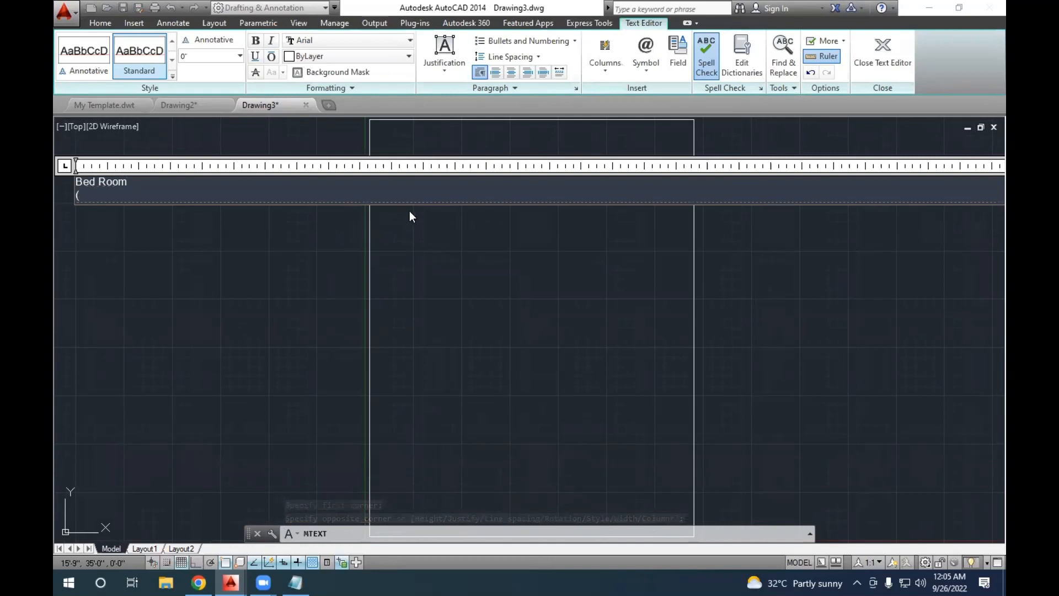
type("(")
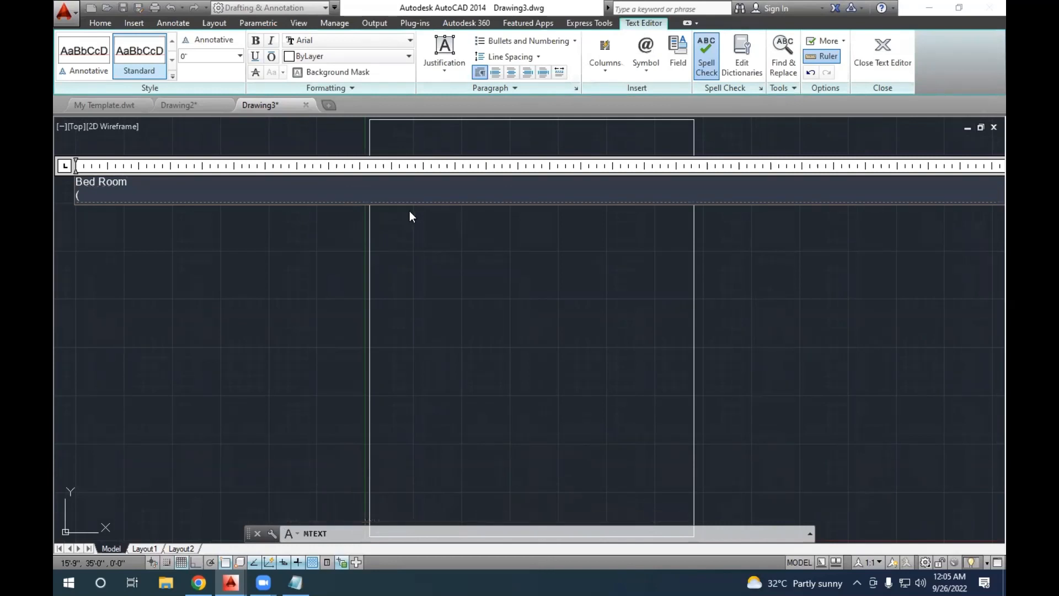
type("15 x 16)")
left_click(500, 251)
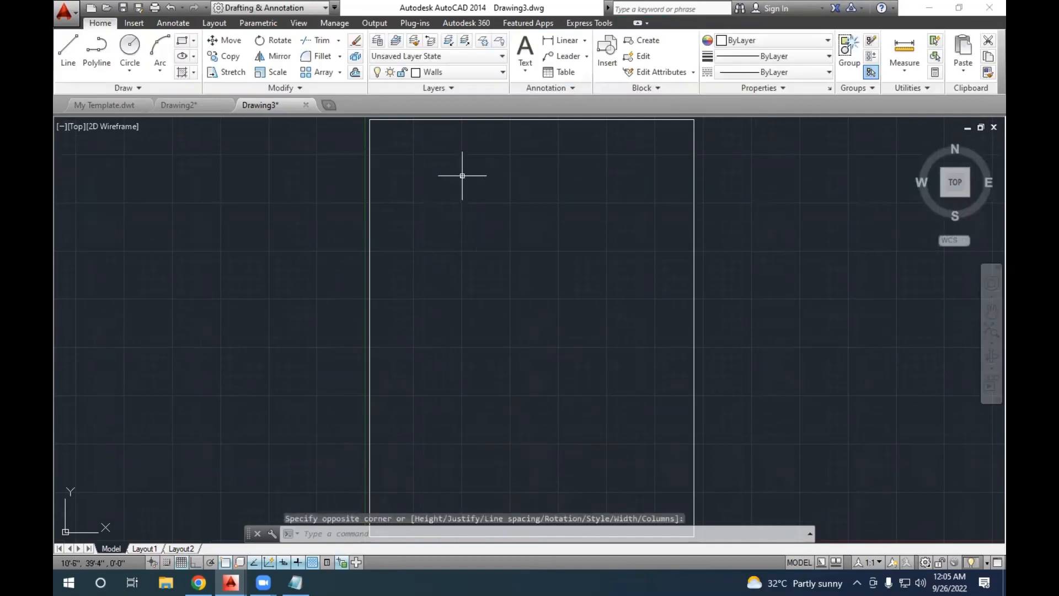
Select the Bed Room multiline text inside the upper part of the rectangle.
left_click(532, 249)
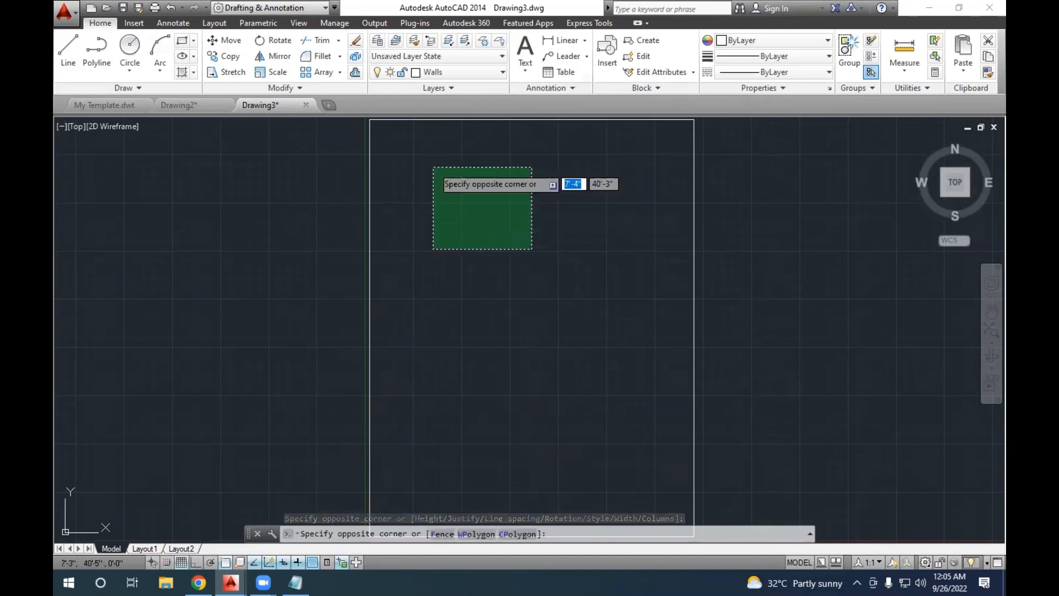
left_click(433, 167)
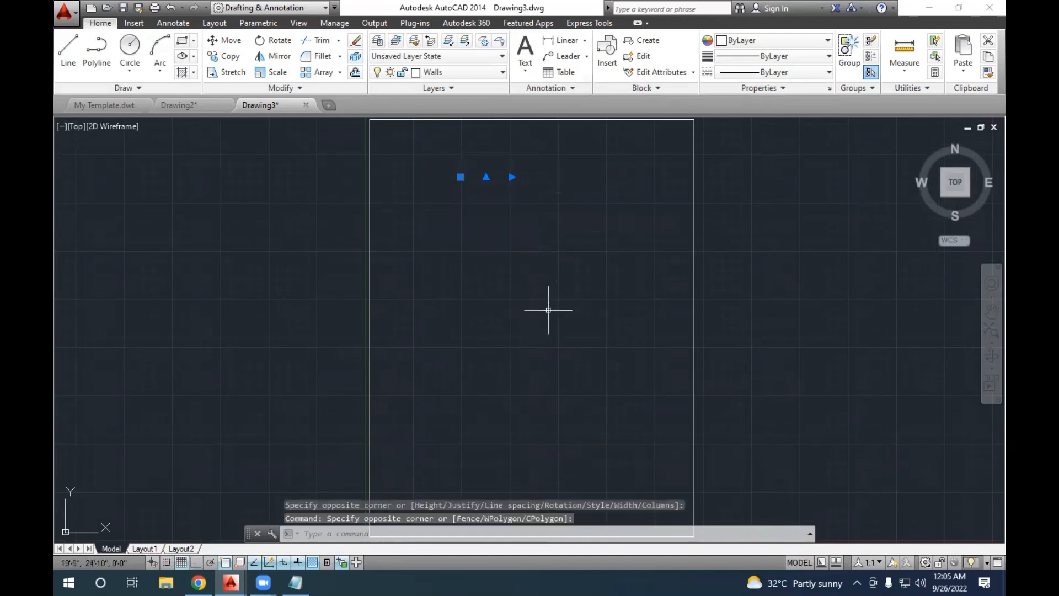
key("Escape")
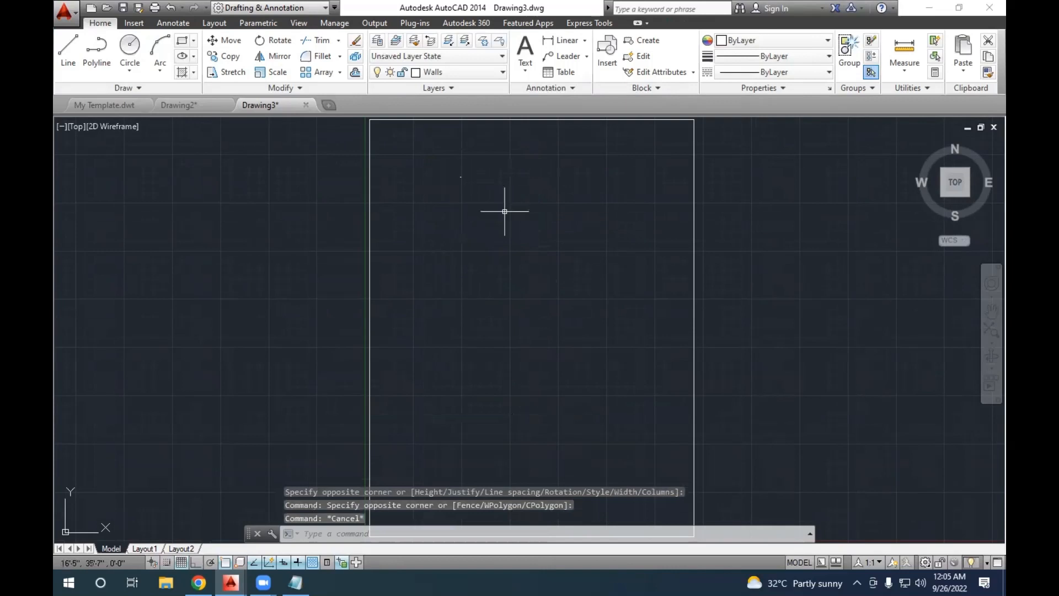
left_click(426, 239)
left_click(514, 168)
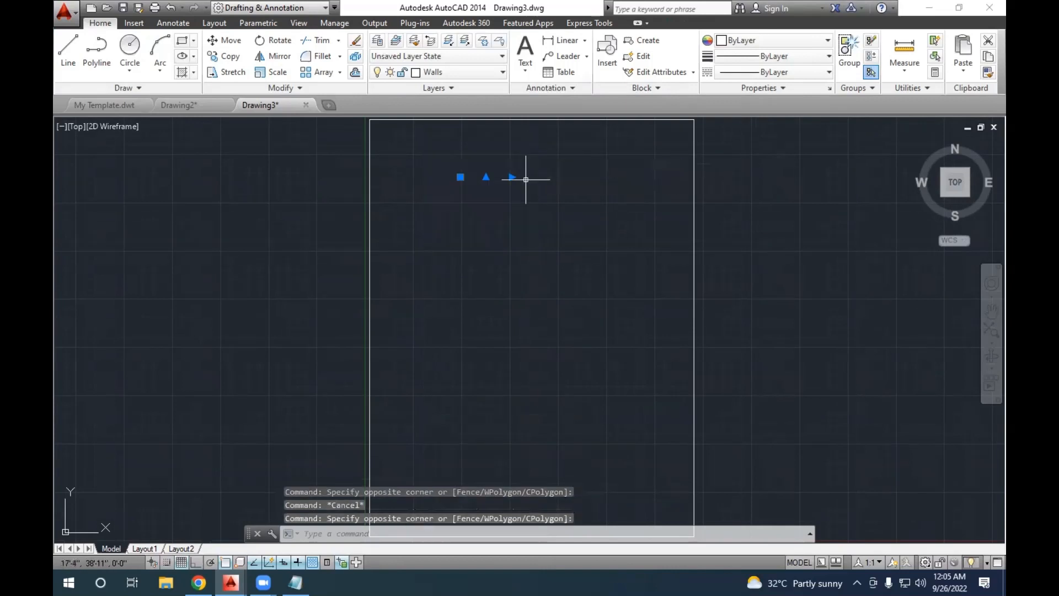